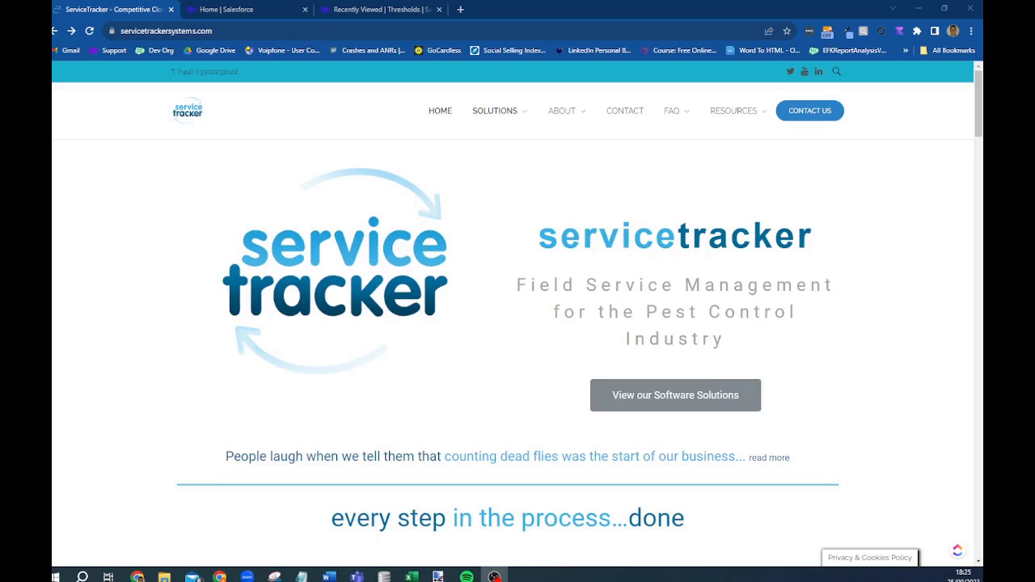
# - Go to the ServiceTracker Login page from the site's Resources menu
pyautogui.click(734, 111)
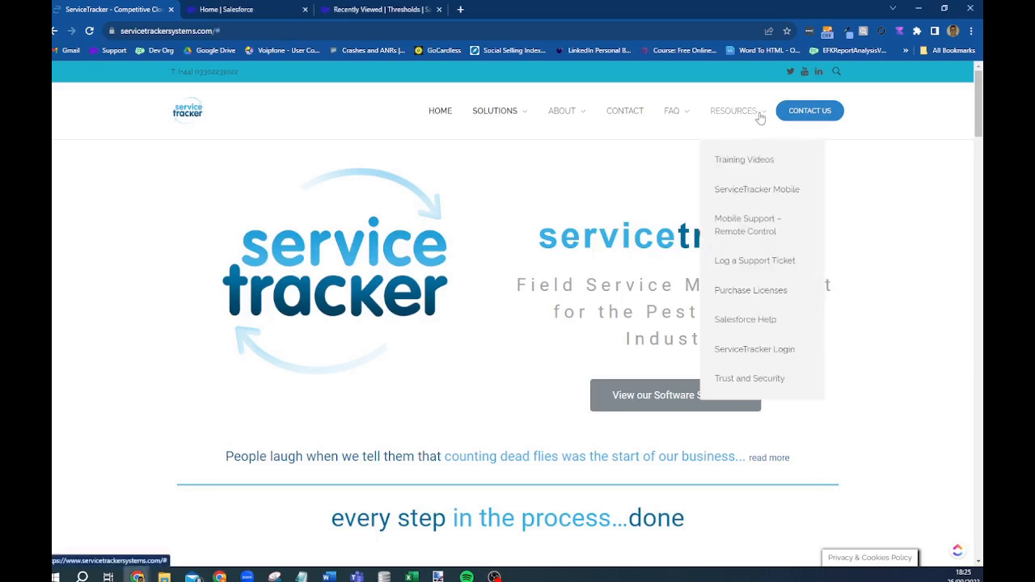
pyautogui.click(764, 353)
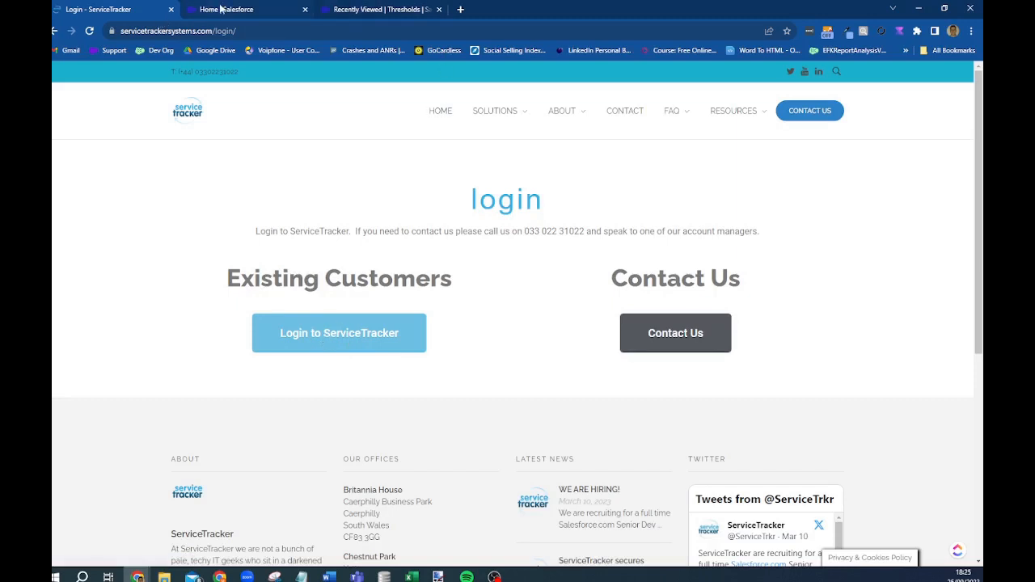
# - Switch to the Salesforce Home tab and launch the ServiceTracker app from the App Launcher
pyautogui.click(223, 9)
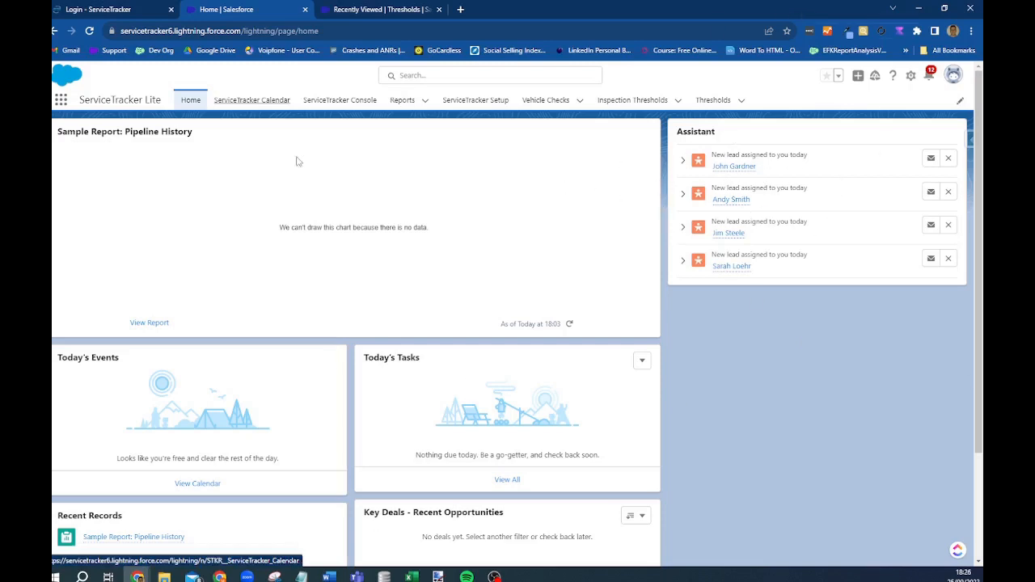
pyautogui.click(61, 103)
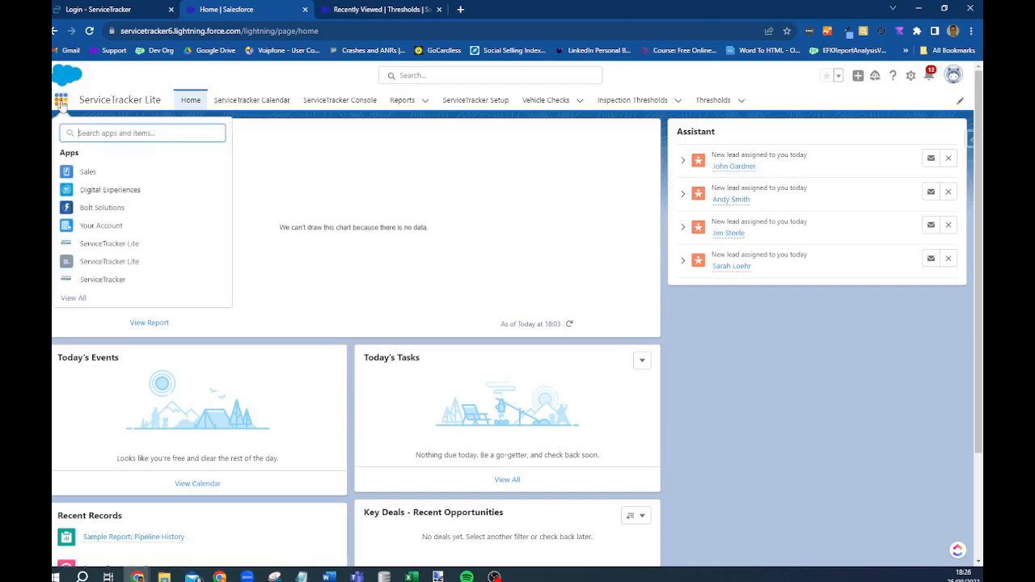
pyautogui.click(104, 284)
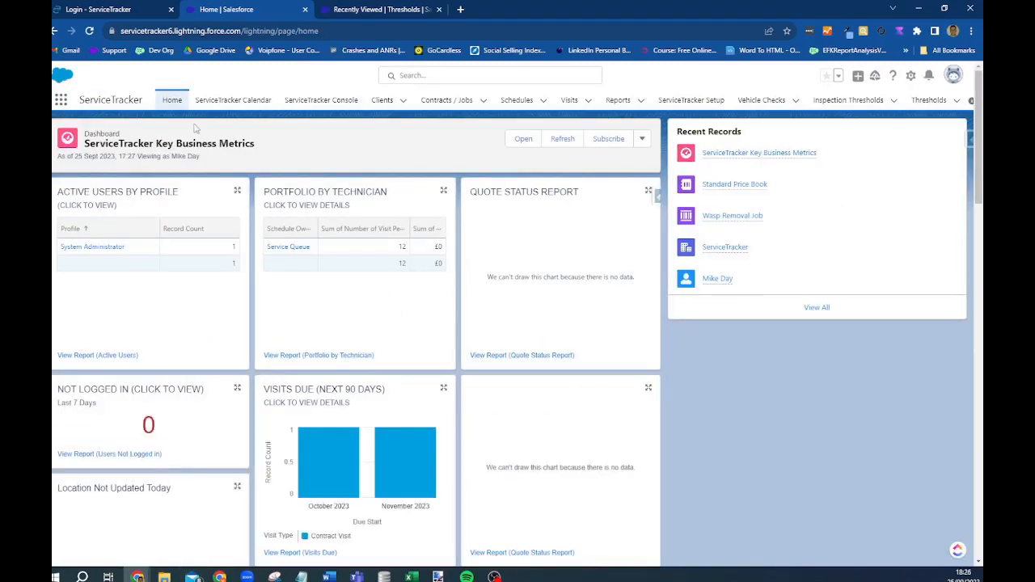
pyautogui.click(911, 76)
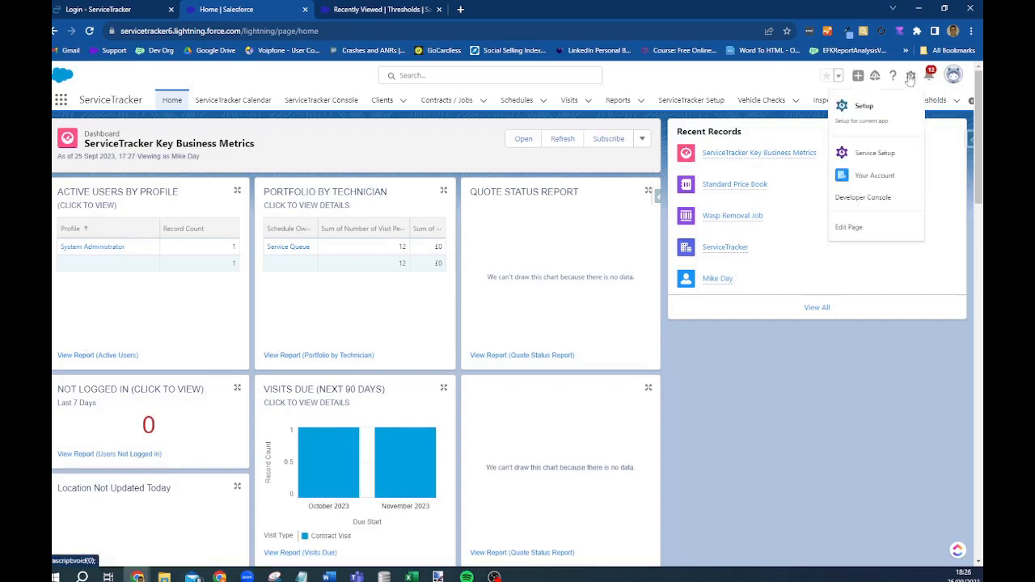
# - Edit the Home page layout and add a Dashboard component to it
pyautogui.click(849, 227)
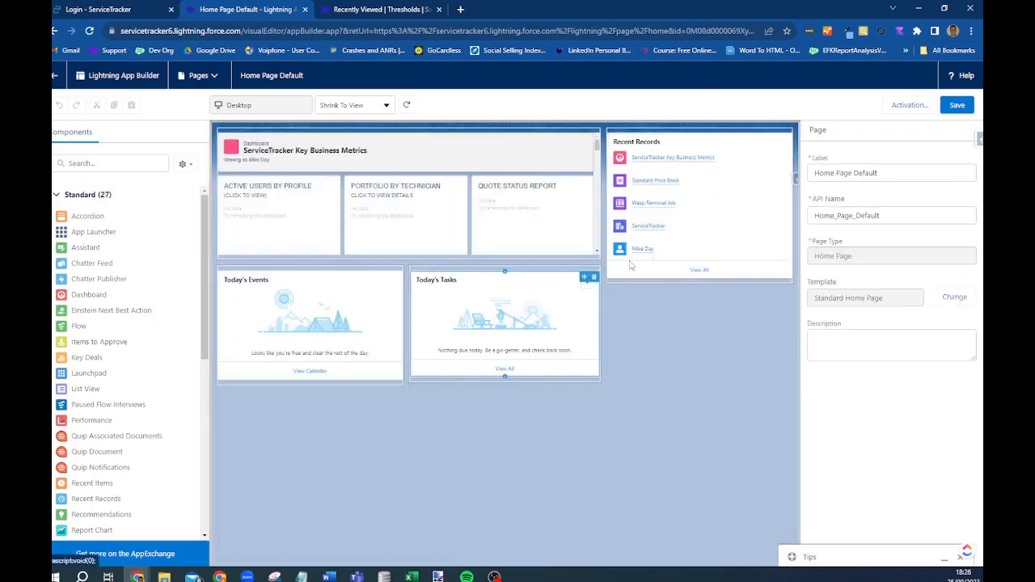
pyautogui.scroll(-5, 521, 388)
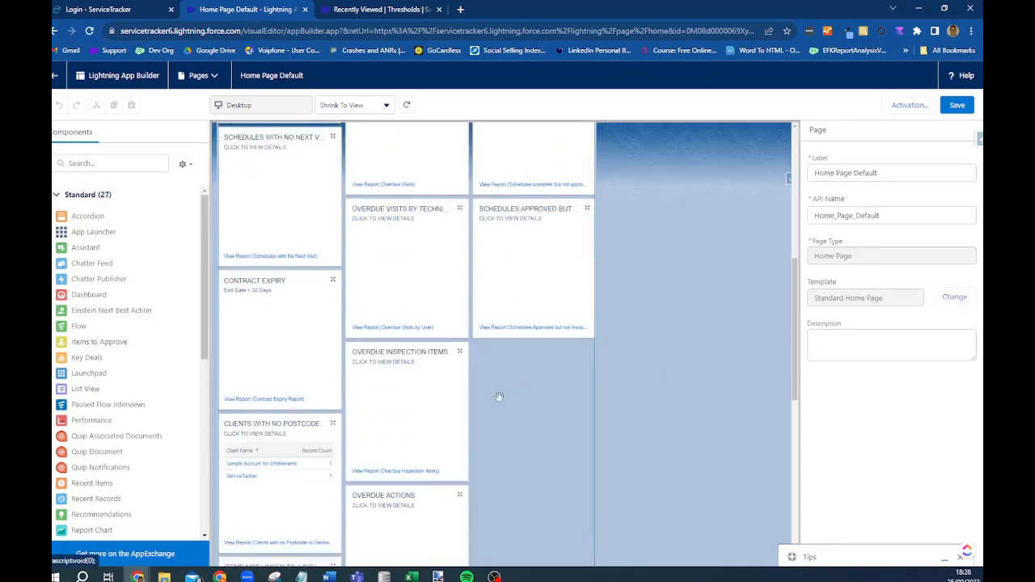
pyautogui.scroll(2, 639, 186)
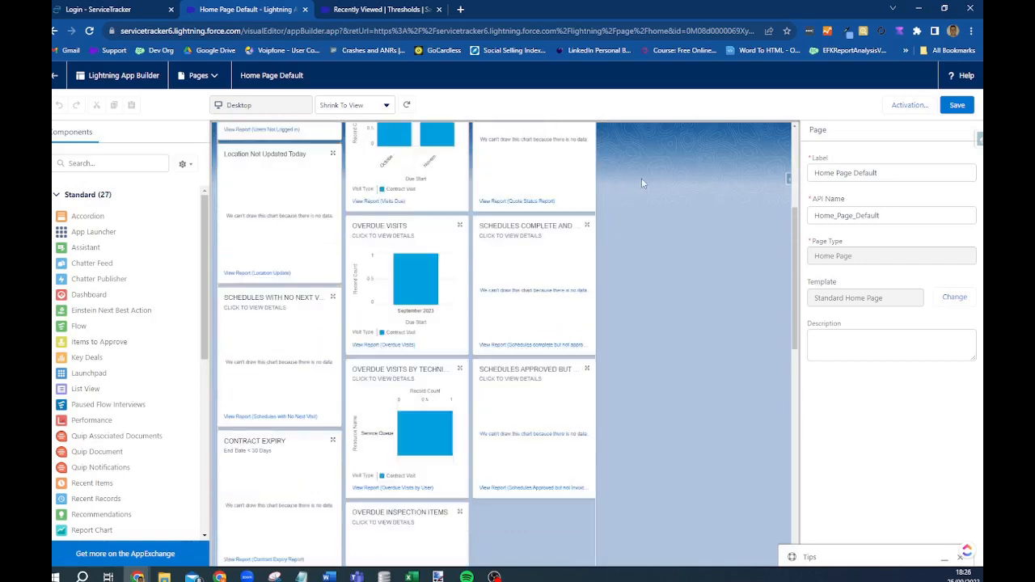
pyautogui.scroll(3, 641, 183)
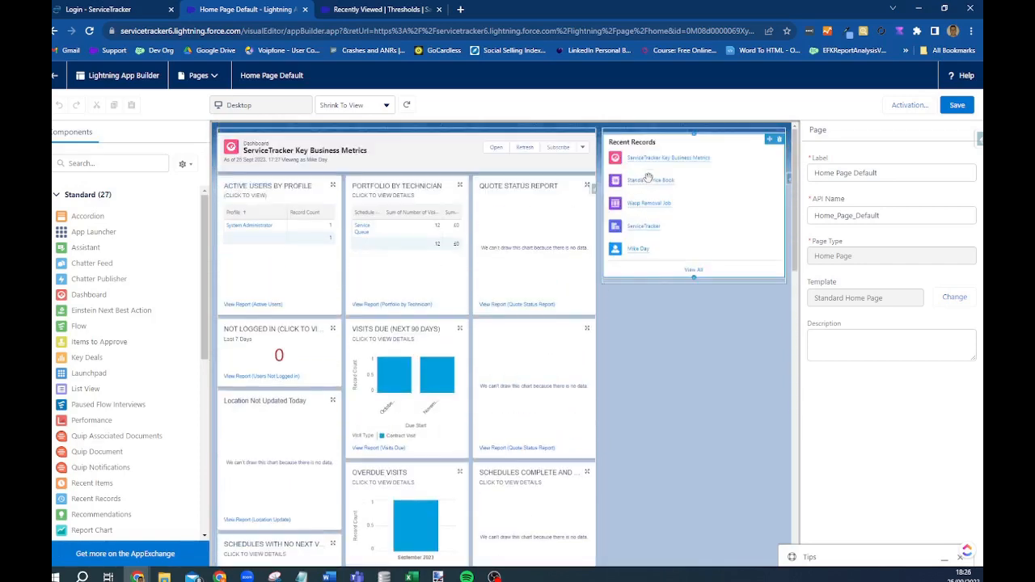
pyautogui.click(115, 163)
pyautogui.write('das')
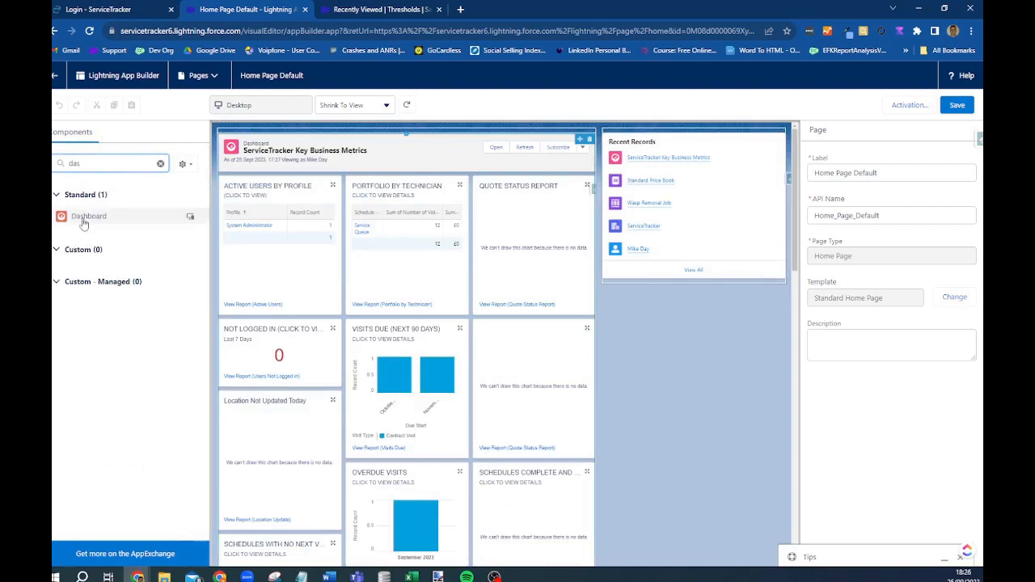
pyautogui.moveTo(75, 217); pyautogui.dragTo(148, 209)
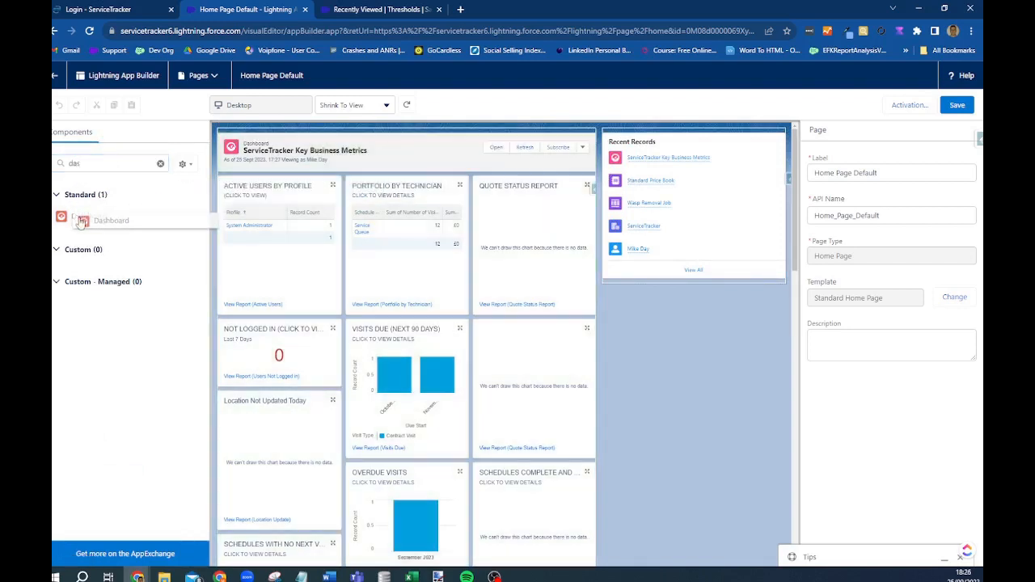
# - Add a Report Chart at the top of the page showing the Overdue Visits by User report
pyautogui.doubleClick(73, 164)
pyautogui.write('re')
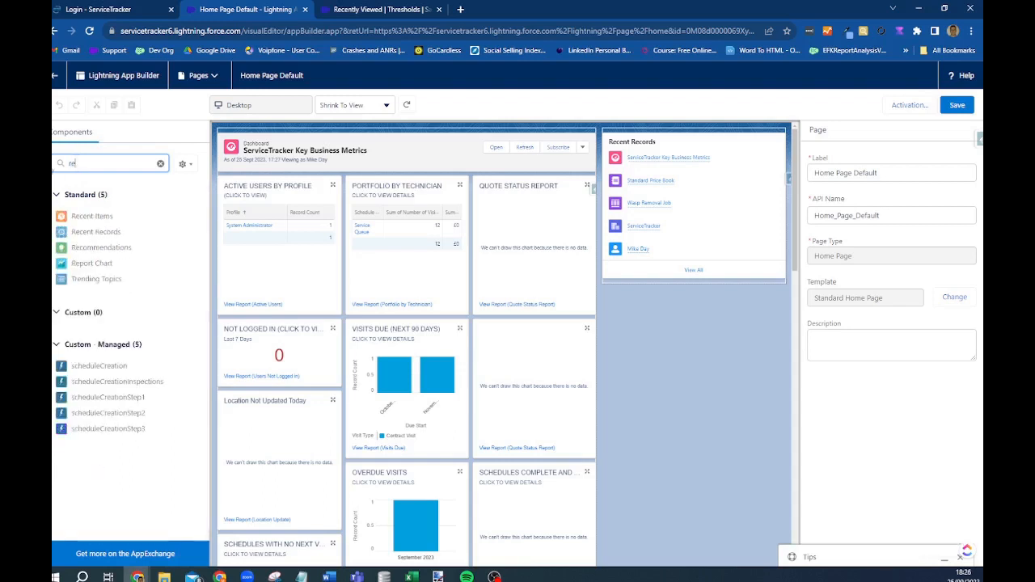
pyautogui.moveTo(84, 264); pyautogui.dragTo(408, 135)
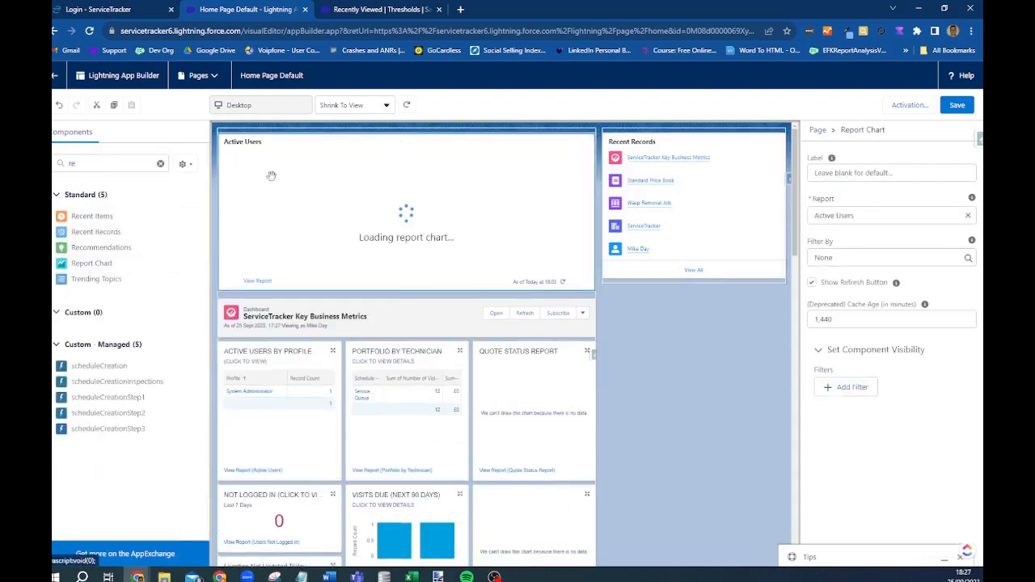
pyautogui.click(968, 217)
pyautogui.scroll(-1, 905, 367)
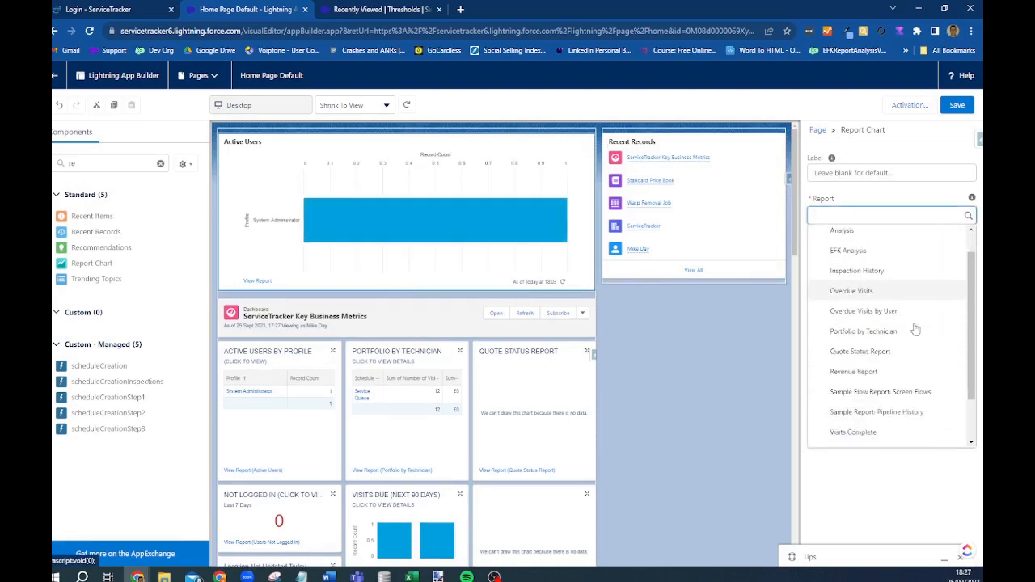
pyautogui.click(872, 289)
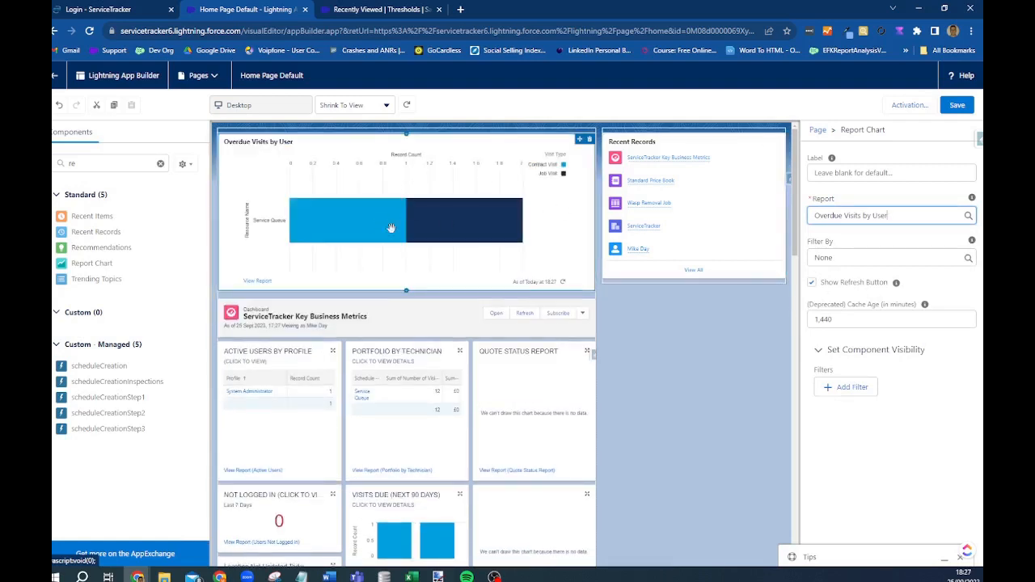
# - Move the dashboard below the new chart, save the page, and return to Home
pyautogui.moveTo(439, 353); pyautogui.dragTo(472, 301)
pyautogui.click(958, 106)
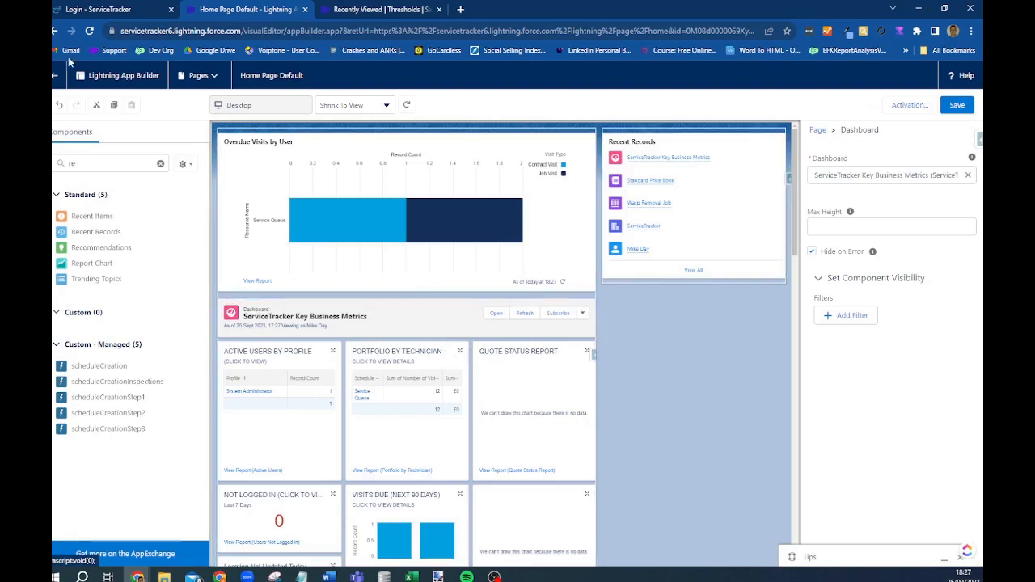
pyautogui.click(54, 78)
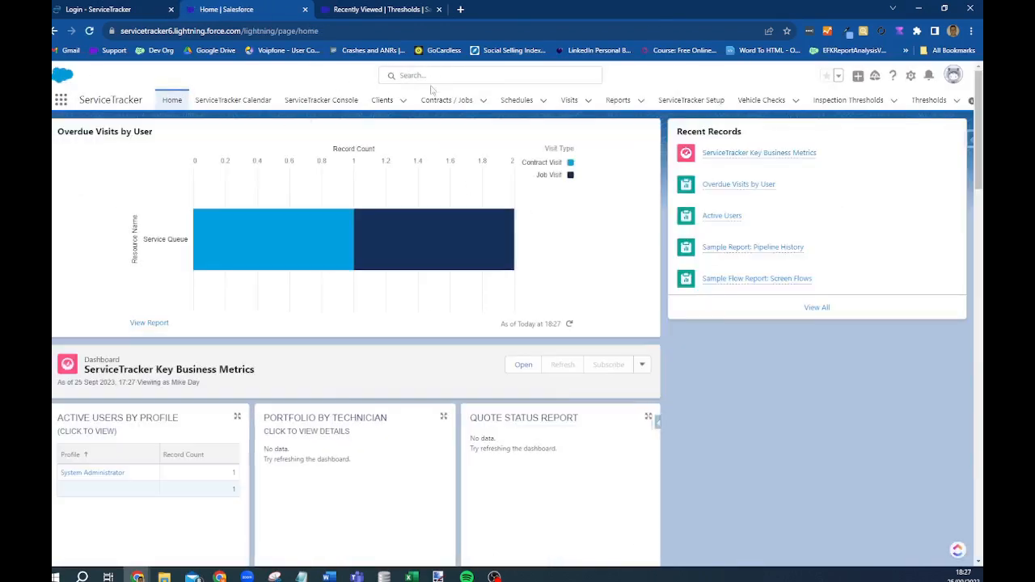
# - Run global searches for a partial postcode and then for 'Overdue'
pyautogui.click(402, 77)
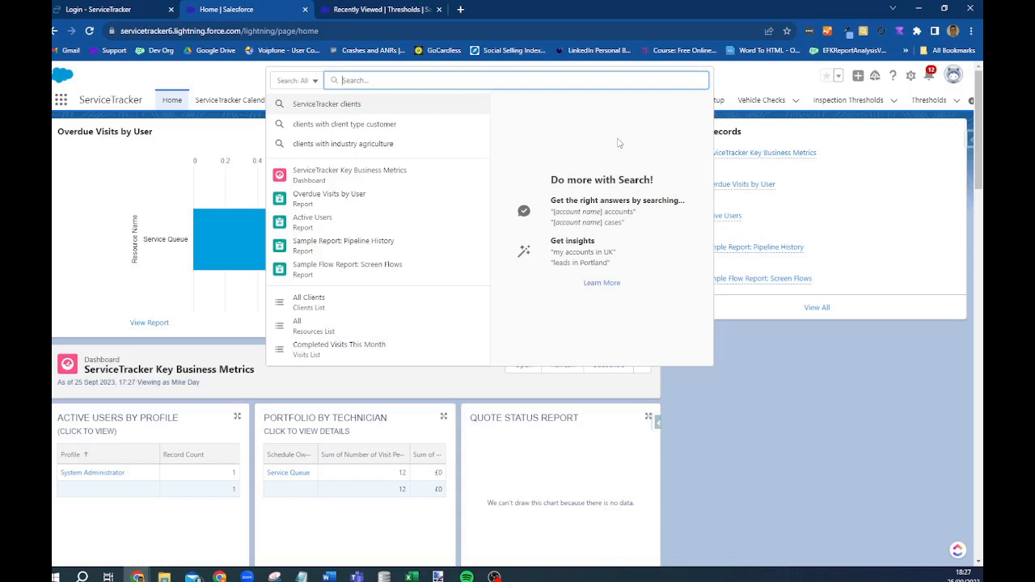
pyautogui.write('CF83 3GG')
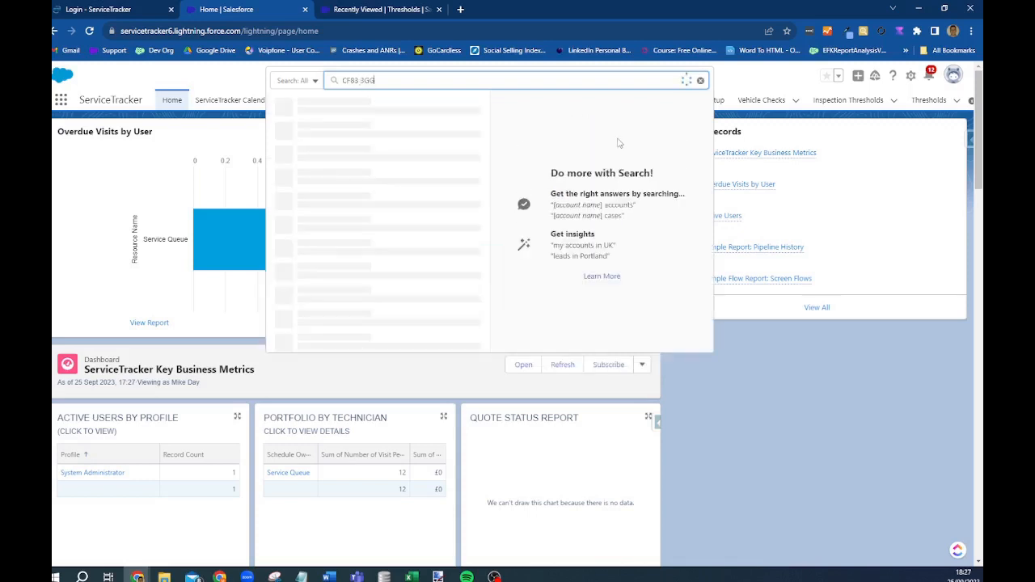
pyautogui.press('Return')
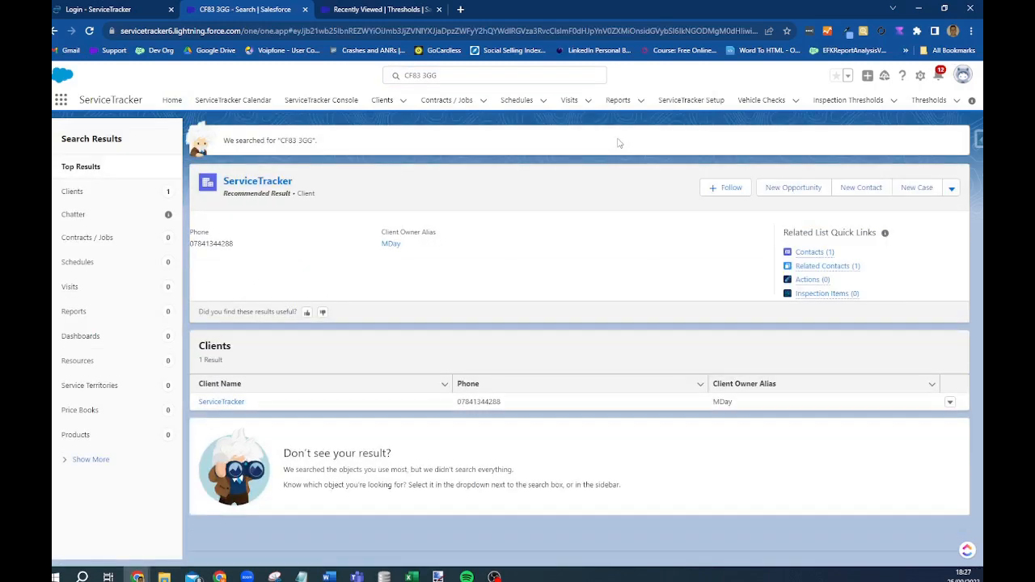
pyautogui.click(451, 79)
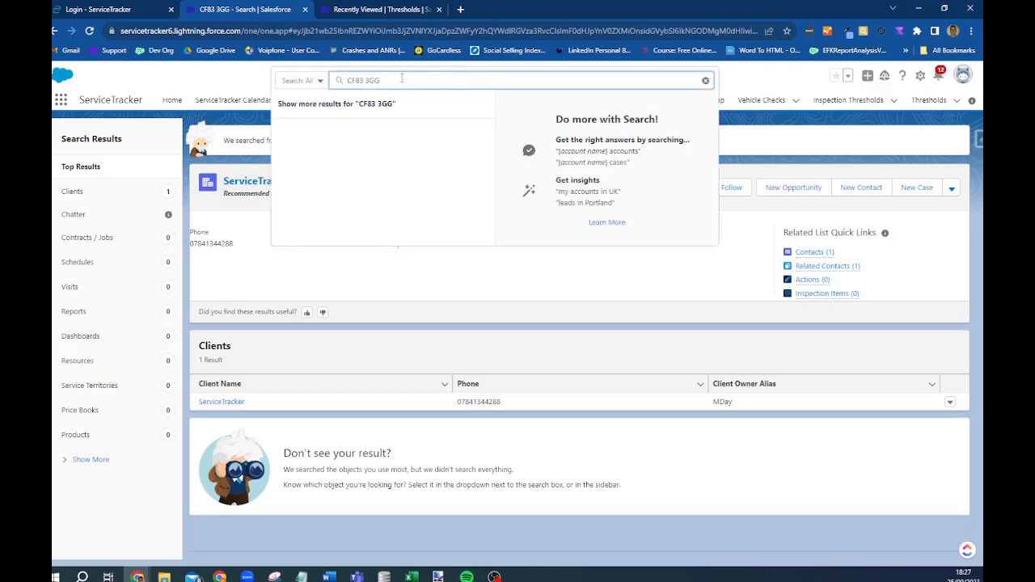
pyautogui.hotkey('ctrl', 'a')
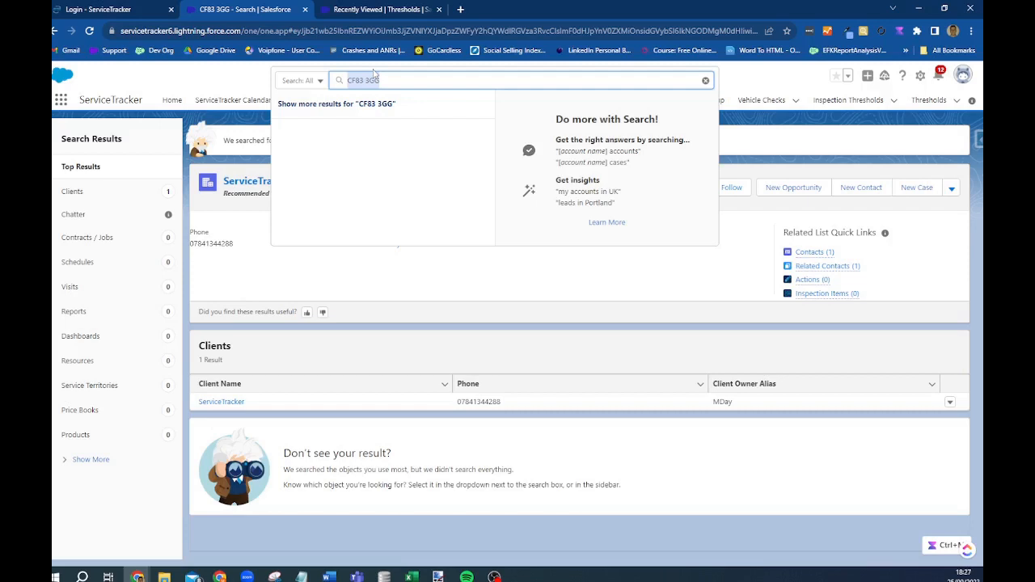
pyautogui.write('Overdue')
pyautogui.press('Return')
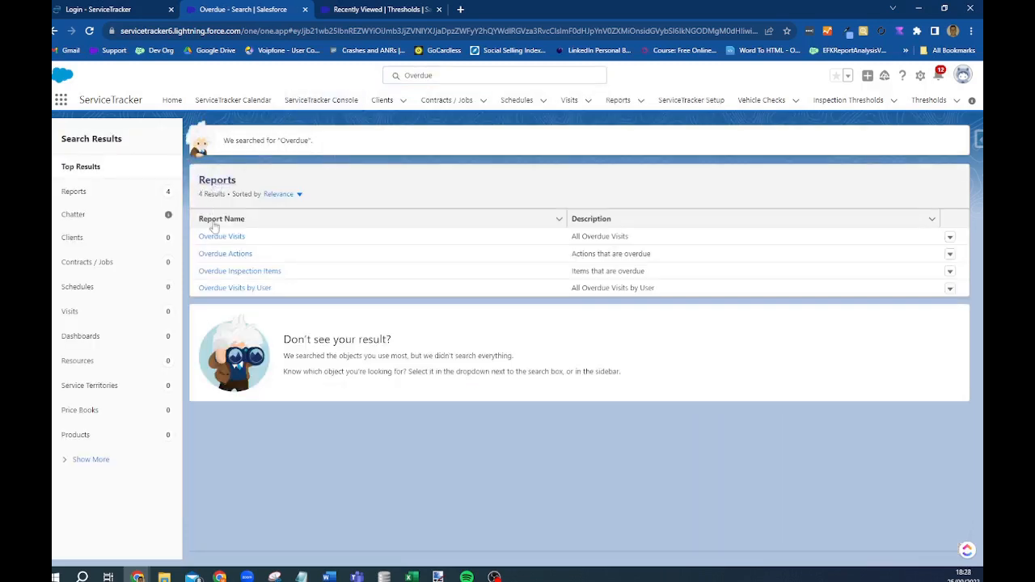
# - Search globally for the 'Service QUeue' resource
pyautogui.click(430, 75)
pyautogui.hotkey('ctrl', 'a')
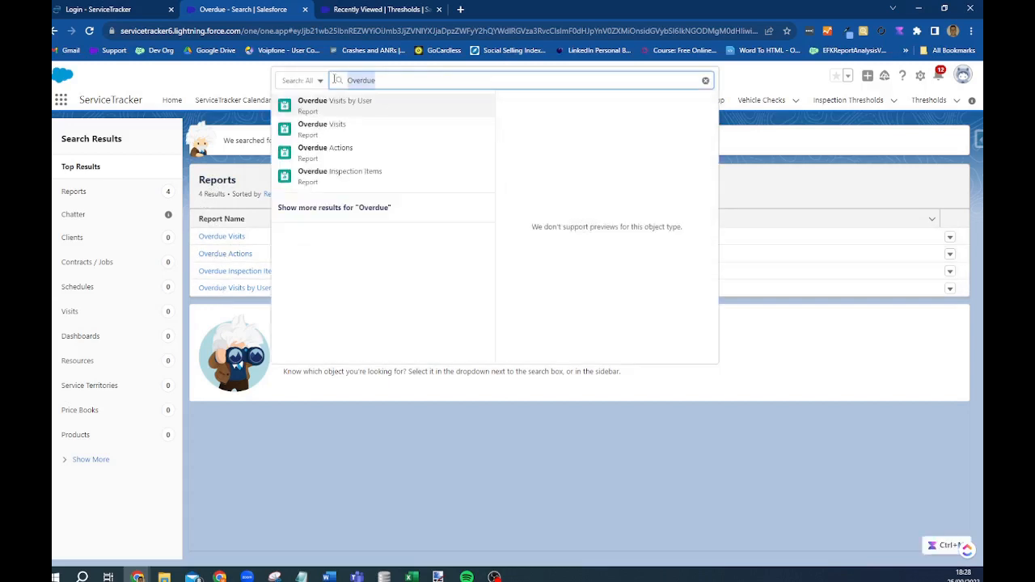
pyautogui.write('Ser')
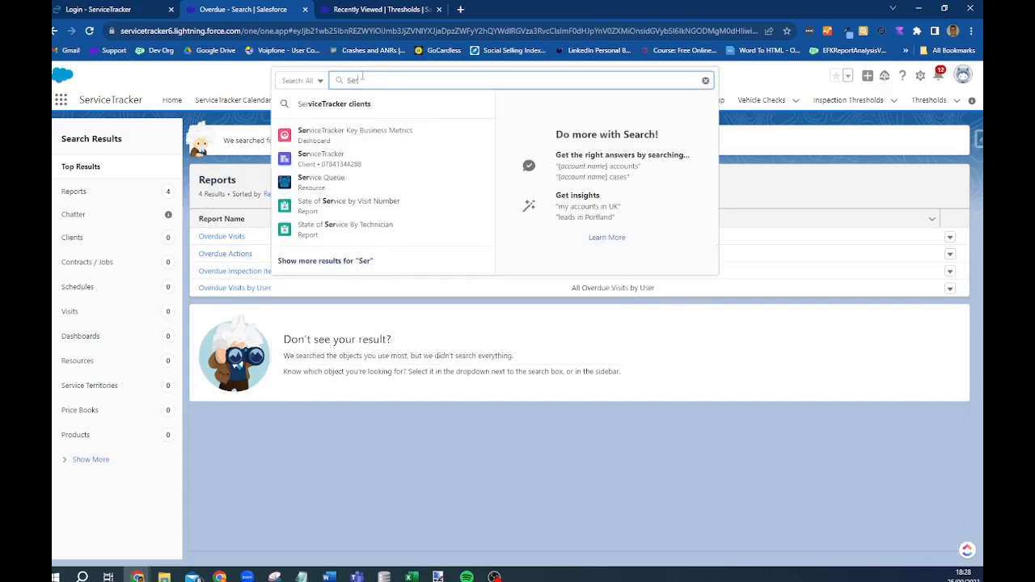
pyautogui.write('vice QUeue')
pyautogui.press('Return')
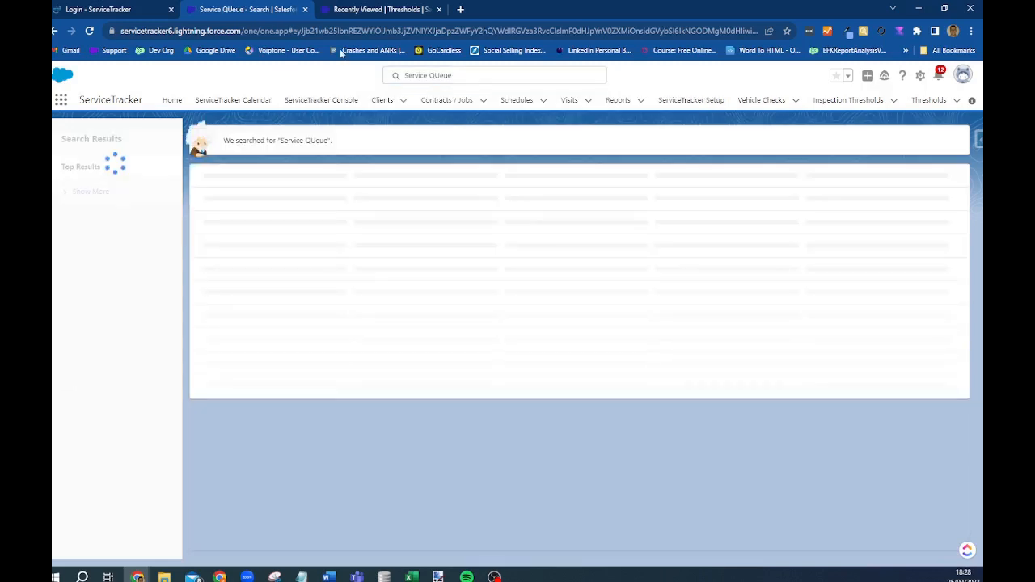
# - Search globally for the client's full postcode
pyautogui.click(470, 75)
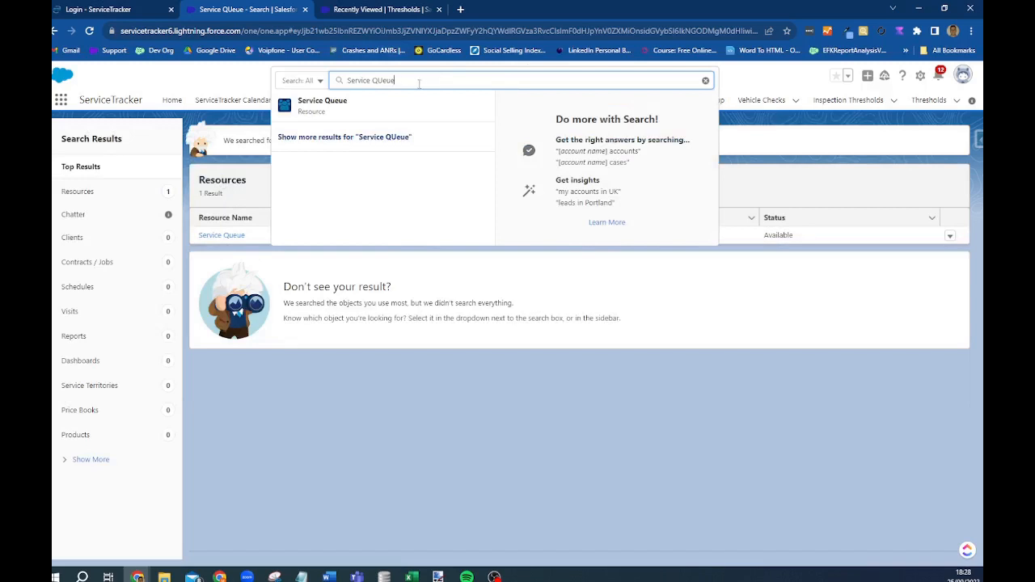
pyautogui.moveTo(419, 83); pyautogui.dragTo(310, 74)
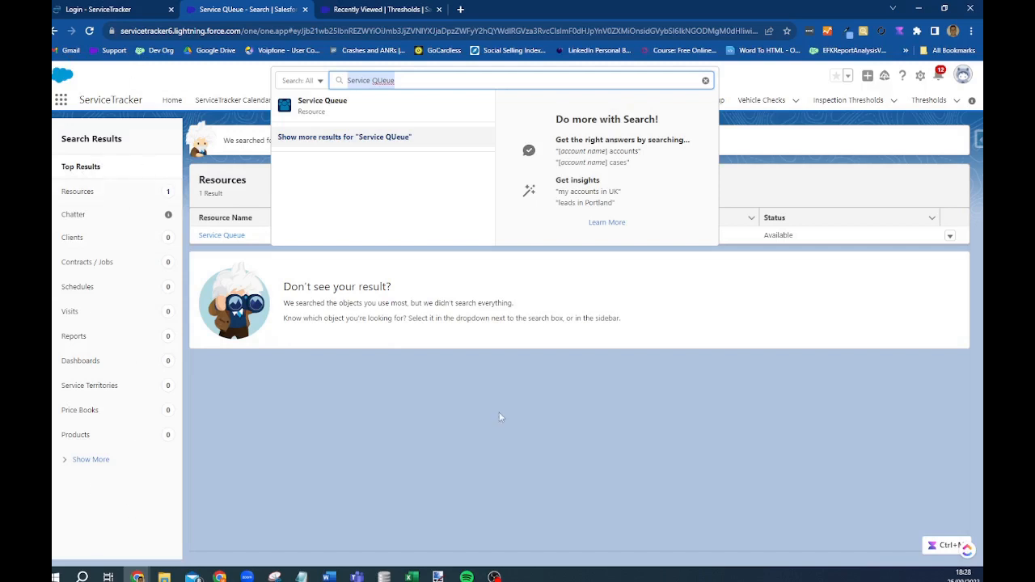
pyautogui.click(373, 474)
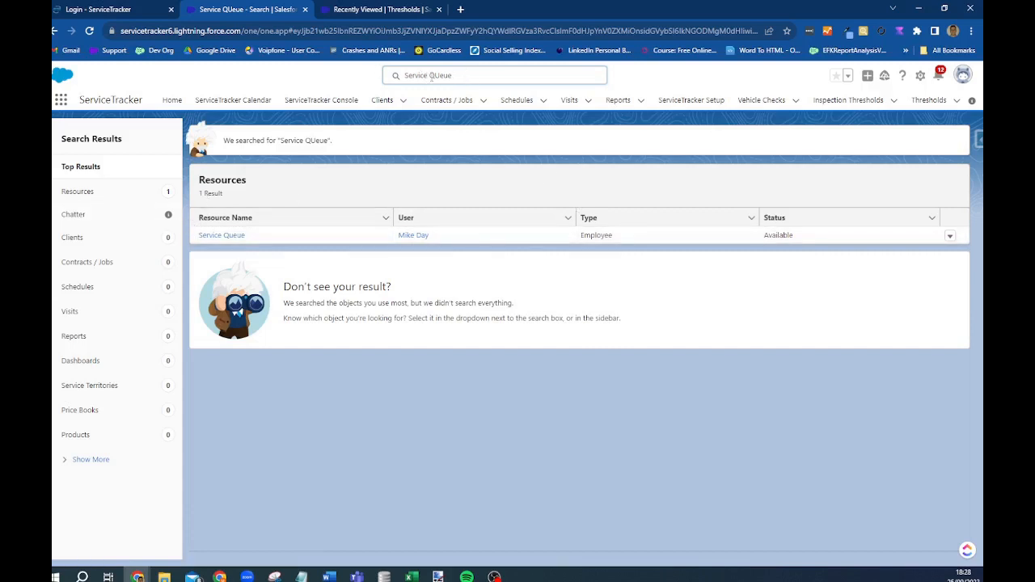
pyautogui.click(432, 75)
pyautogui.write('CF8')
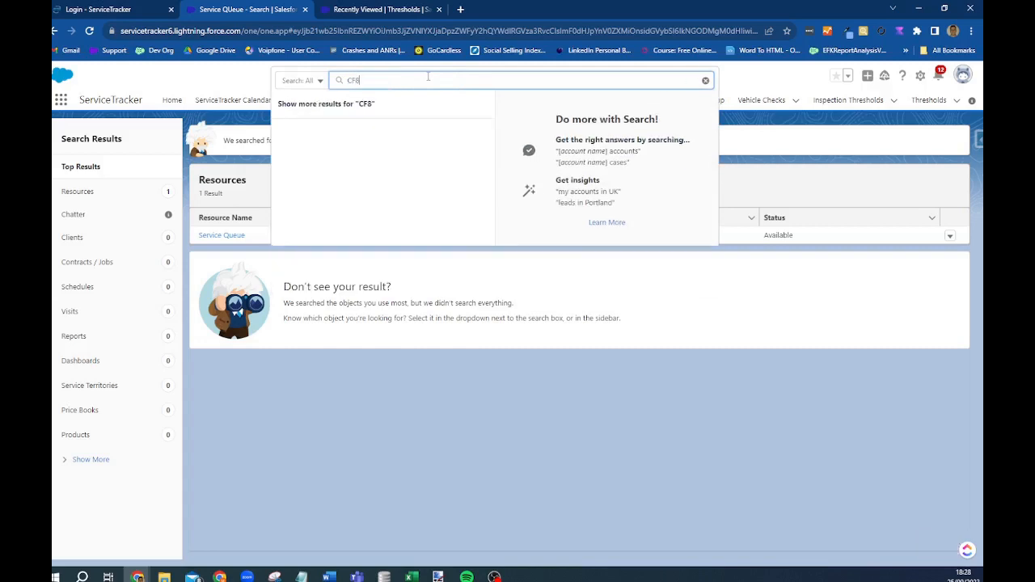
pyautogui.write('3 3GG')
pyautogui.press('Return')
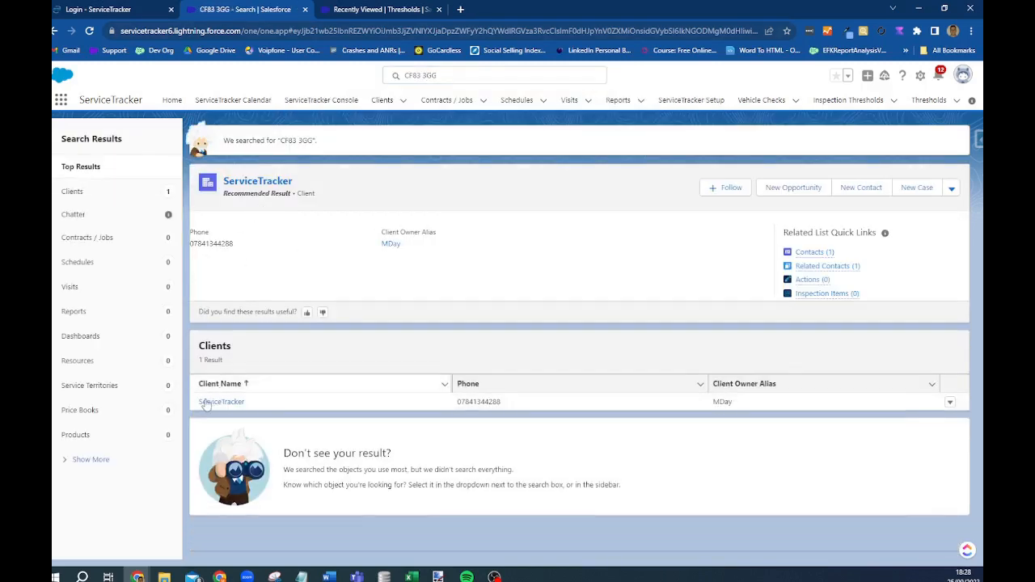
# - Open the ServiceTracker client record, look through it, then return to the Home page
pyautogui.click(220, 402)
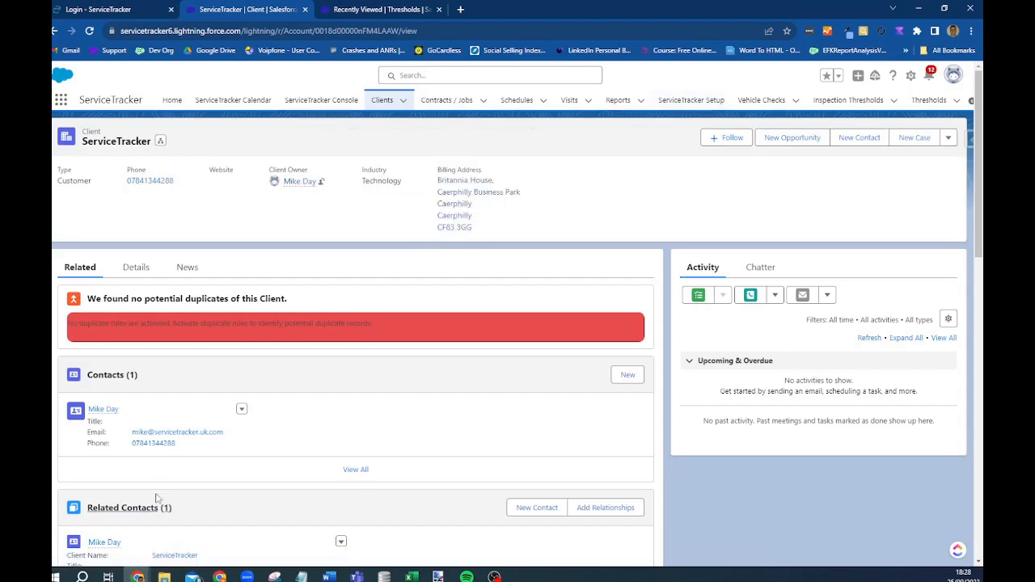
pyautogui.scroll(-1, 141, 529)
pyautogui.scroll(1, 188, 517)
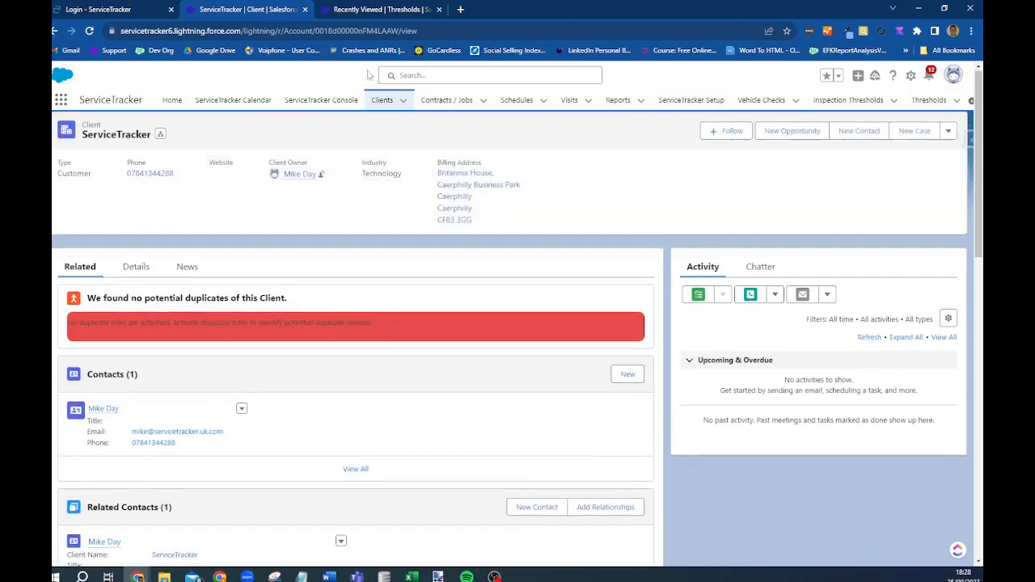
pyautogui.click(173, 103)
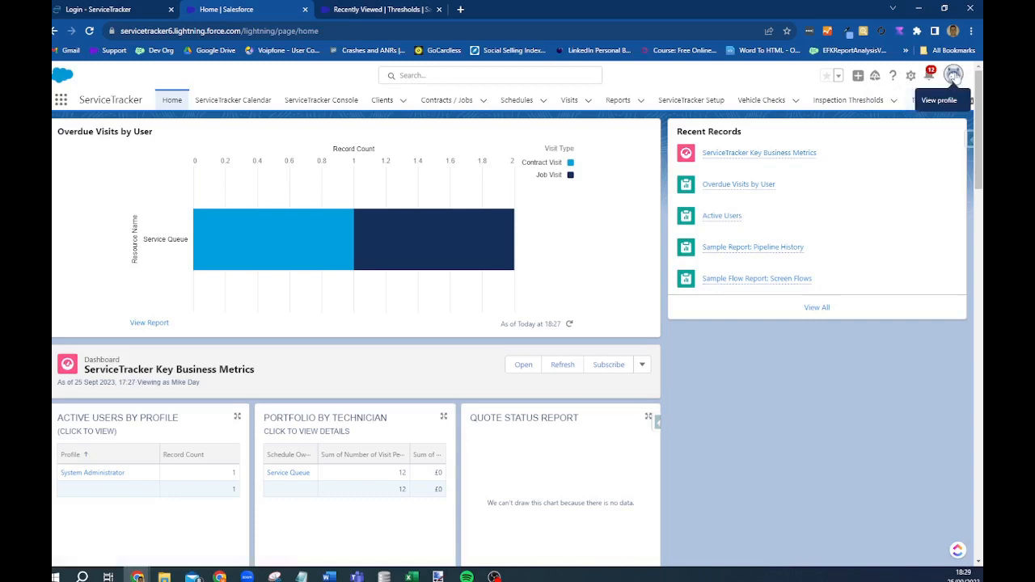
# - In personal settings, change the Nickname to the user's first name
pyautogui.click(954, 75)
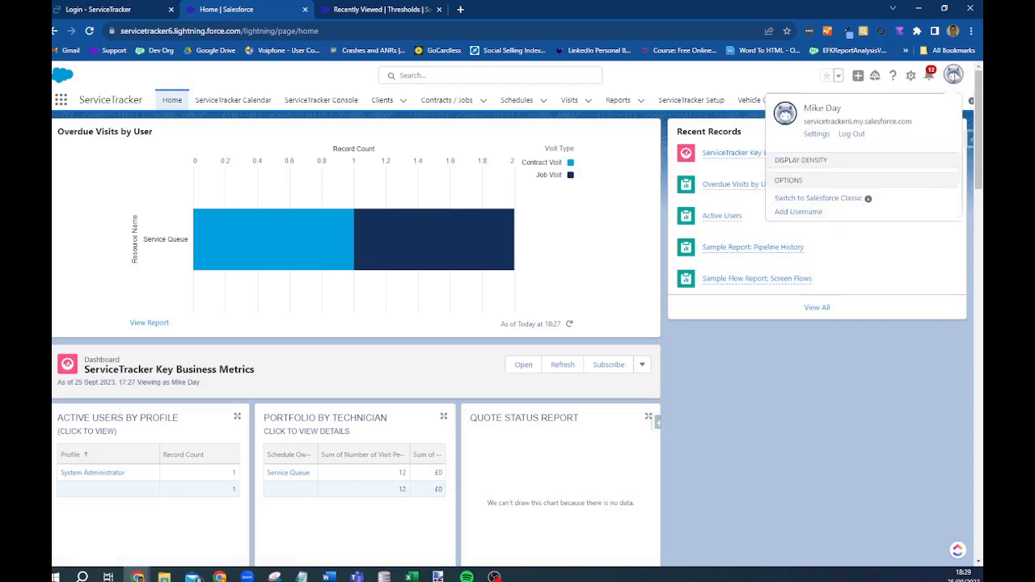
pyautogui.click(815, 138)
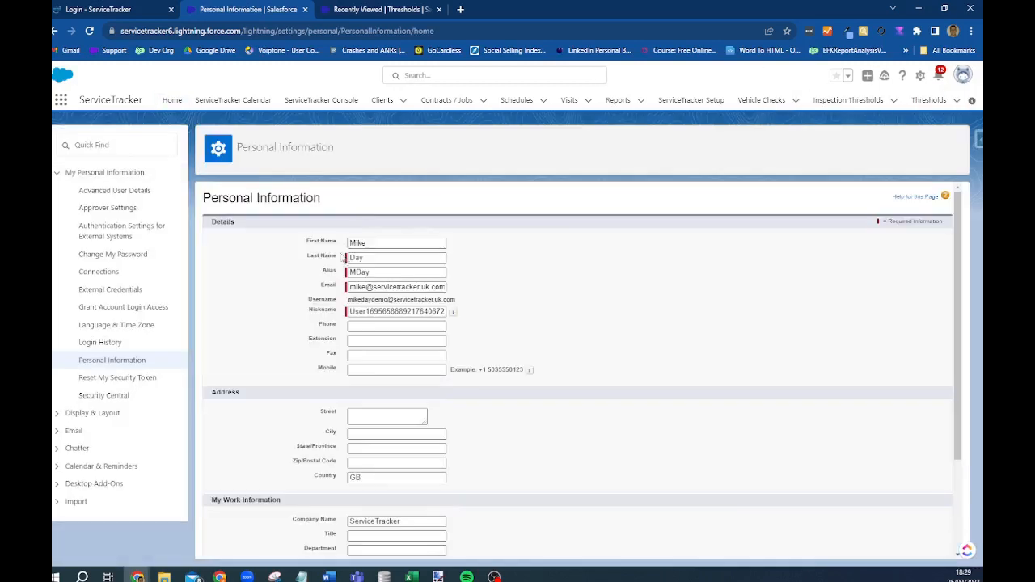
pyautogui.doubleClick(351, 311)
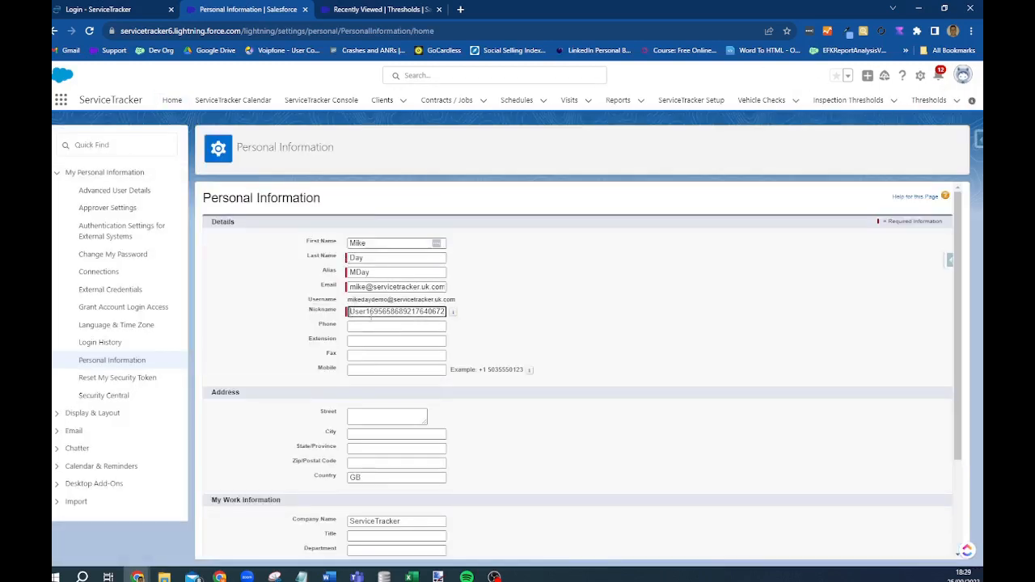
pyautogui.write('Mike')
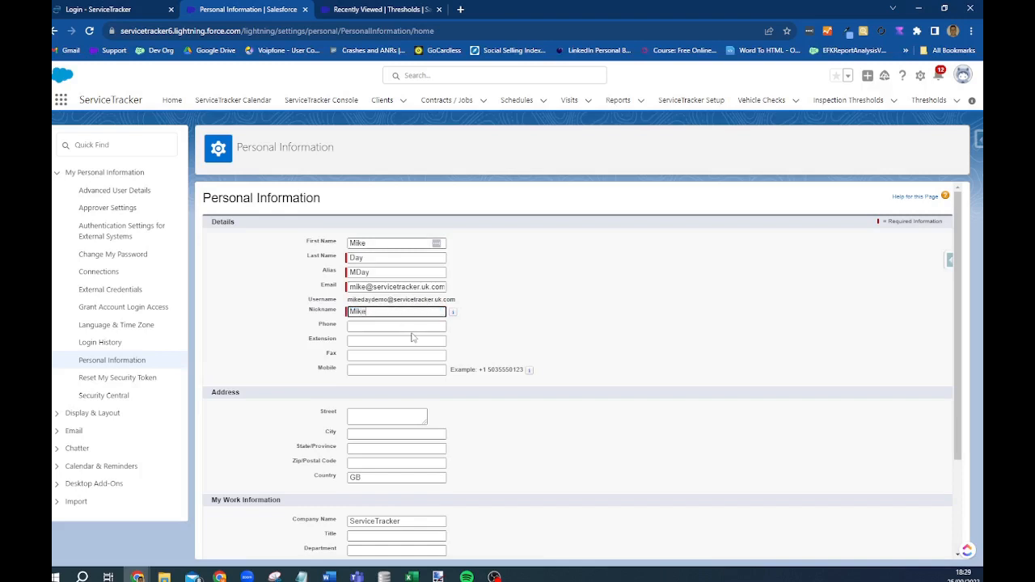
pyautogui.doubleClick(373, 276)
pyautogui.scroll(-3, 393, 291)
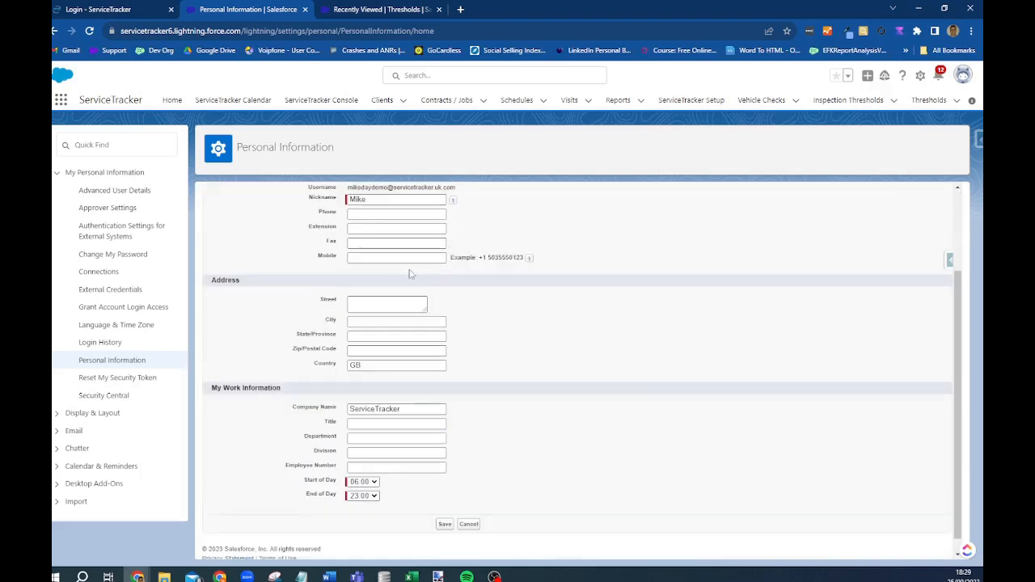
pyautogui.scroll(3, 420, 518)
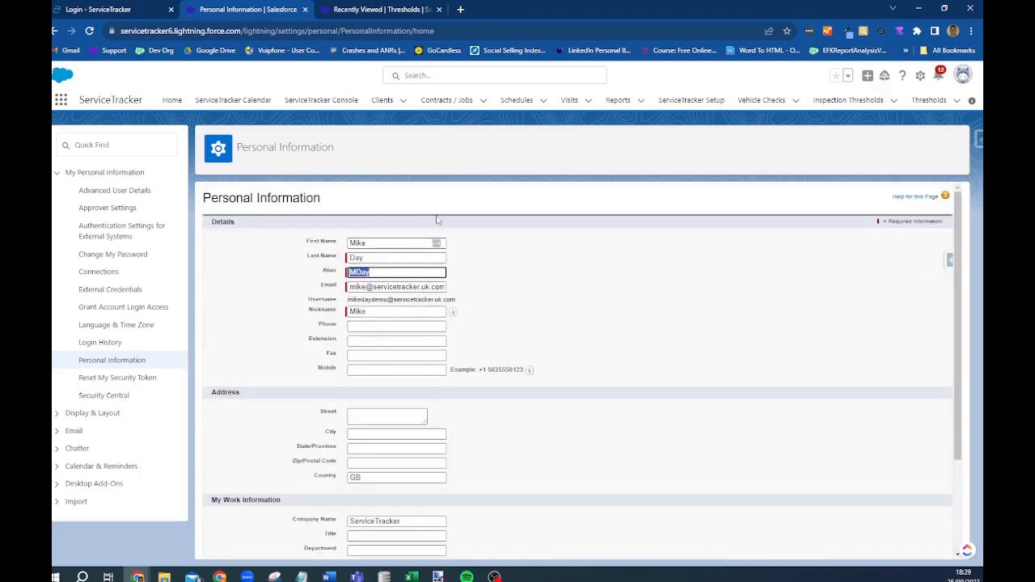
# - Open Grant Account Login Access and view the ServiceTracker Ltd Support duration options
pyautogui.click(963, 75)
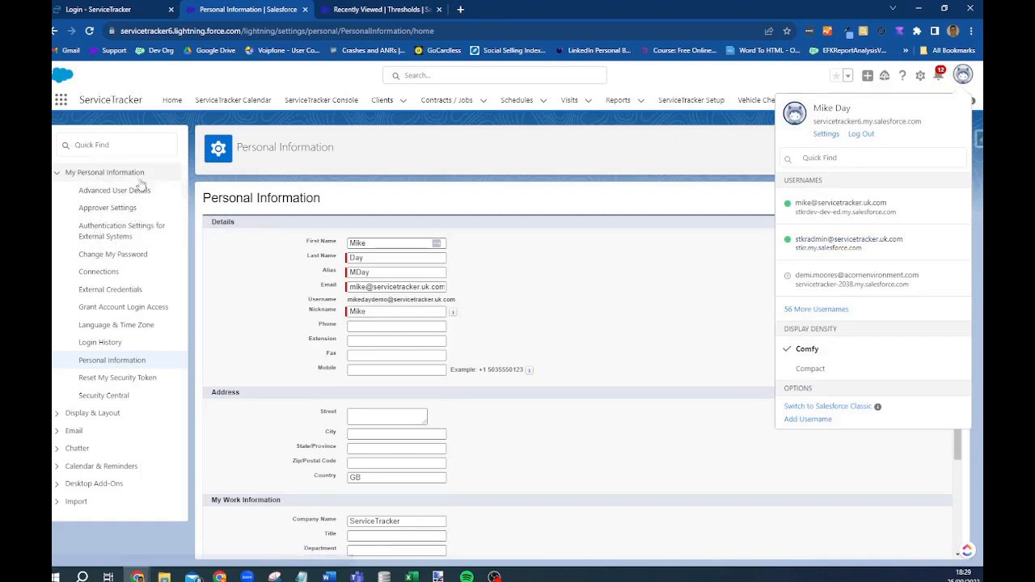
pyautogui.click(130, 309)
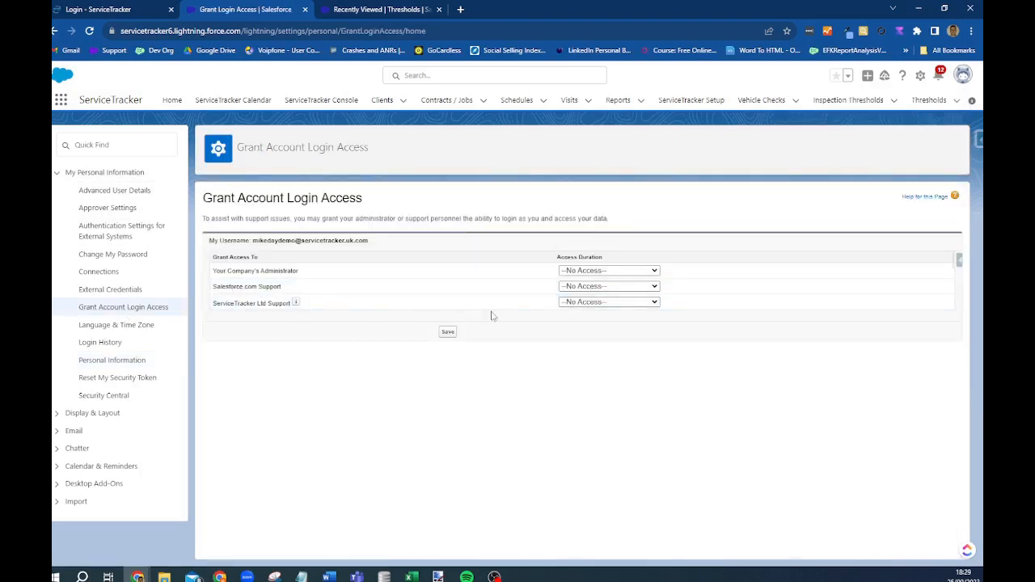
pyautogui.click(612, 304)
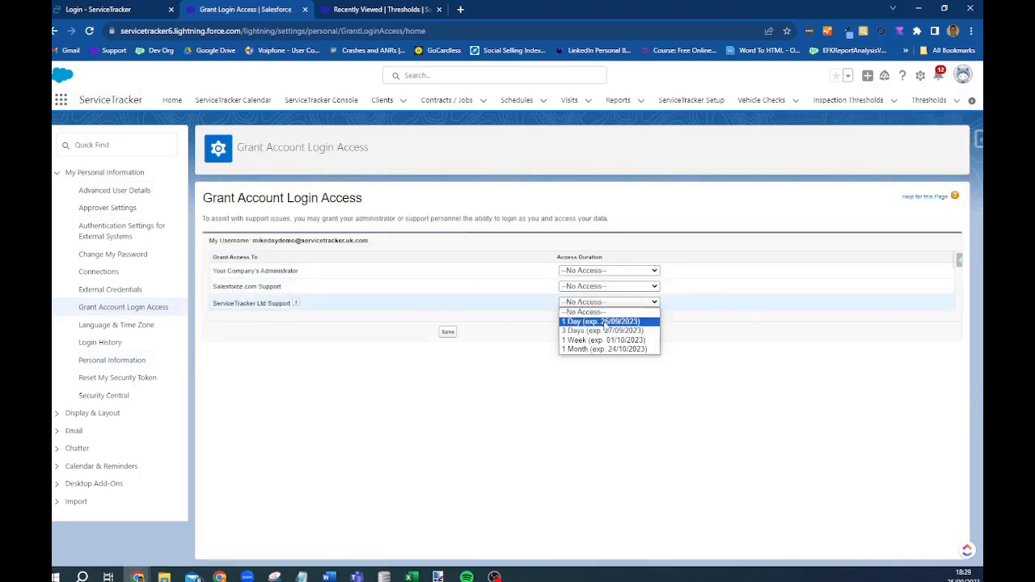
# - Grant ServiceTracker Ltd Support login access for 1 Day, then go back to Home
pyautogui.click(603, 322)
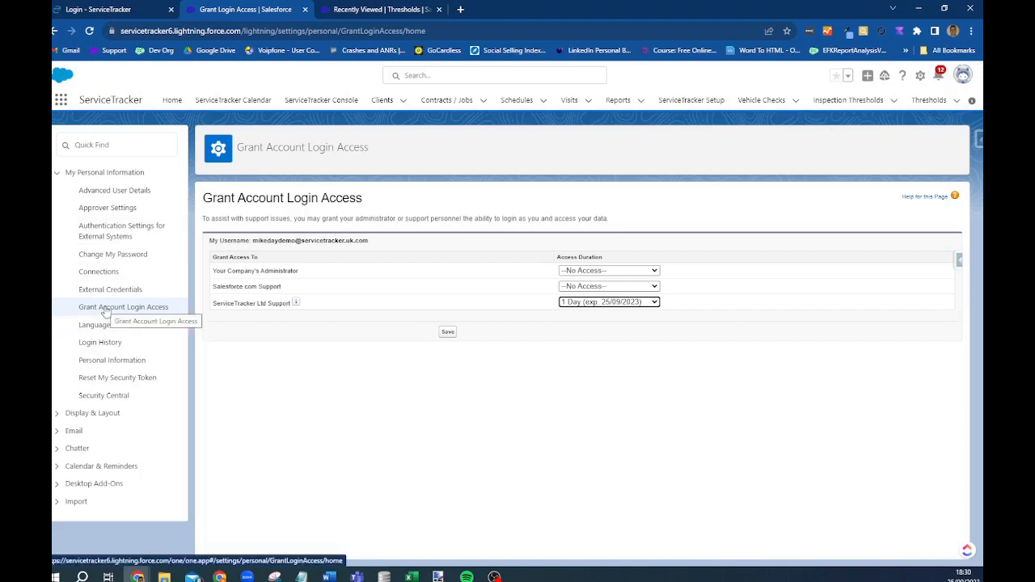
pyautogui.click(172, 100)
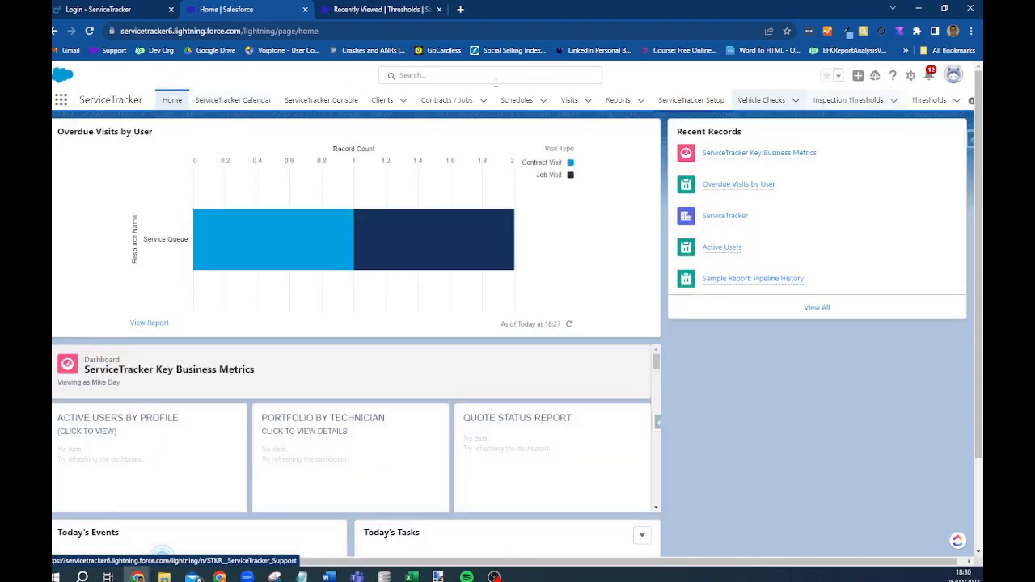
# - Show the ServiceTracker Calendar by month and move the visit from 29/08 to Wed 30/08
pyautogui.click(235, 110)
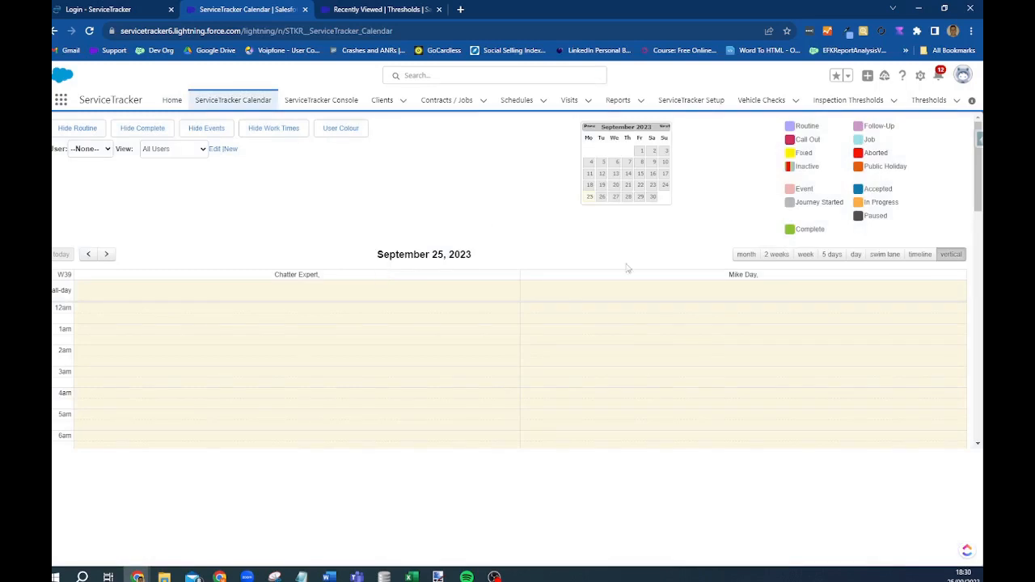
pyautogui.click(746, 254)
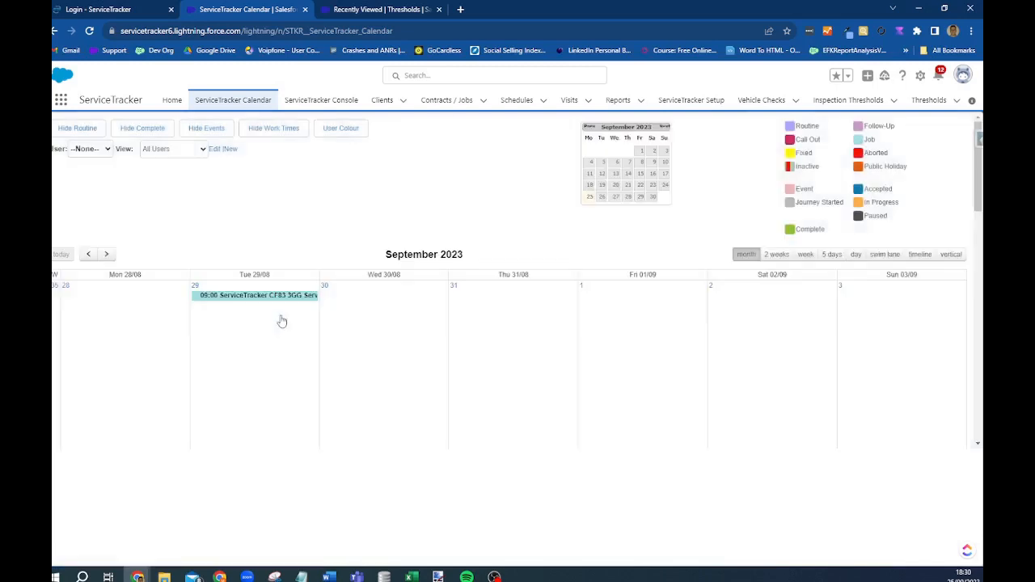
pyautogui.moveTo(253, 298)
pyautogui.moveTo(254, 298); pyautogui.dragTo(377, 296)
# - Review the new-event types (Call Out, Job, Contract) and close without creating anything
pyautogui.rightClick(381, 301)
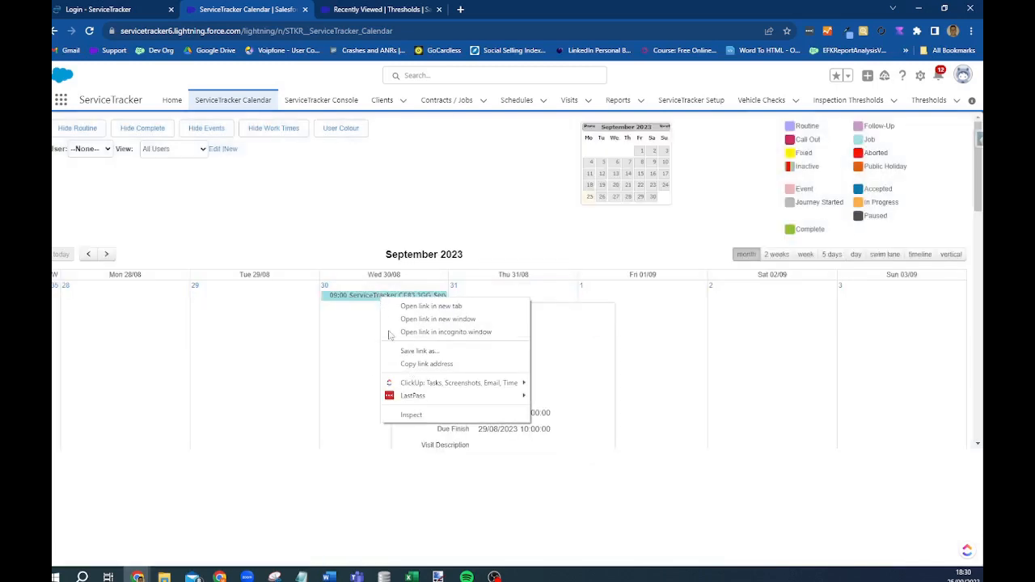
pyautogui.click(358, 326)
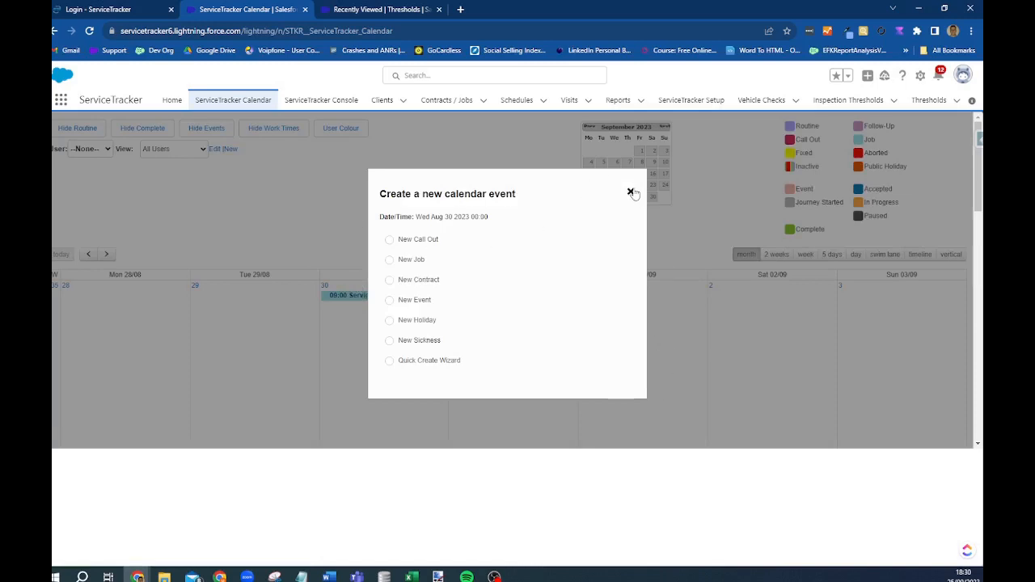
pyautogui.click(630, 192)
pyautogui.click(648, 344)
pyautogui.moveTo(398, 243); pyautogui.dragTo(442, 245)
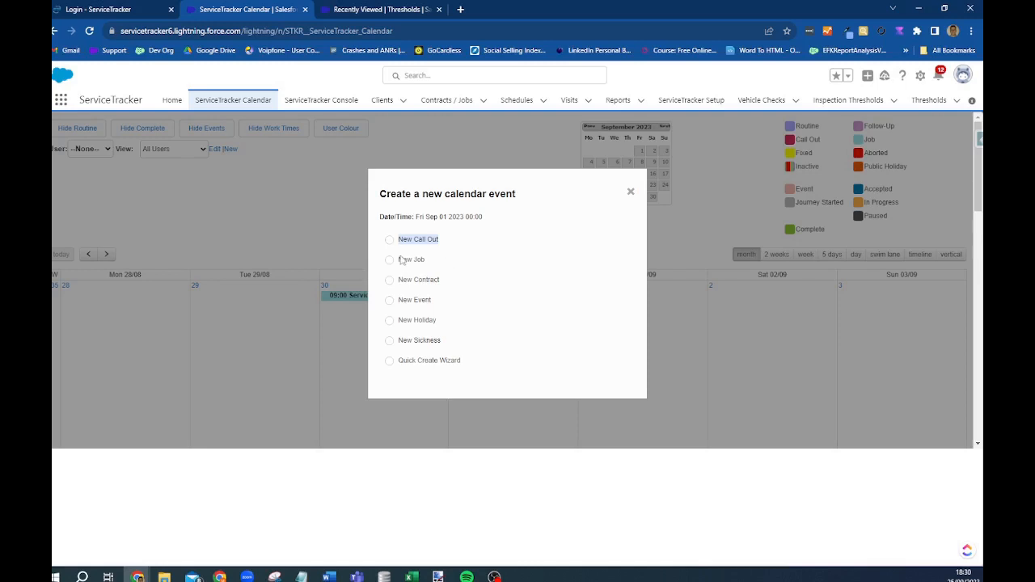
pyautogui.moveTo(400, 264); pyautogui.dragTo(432, 264)
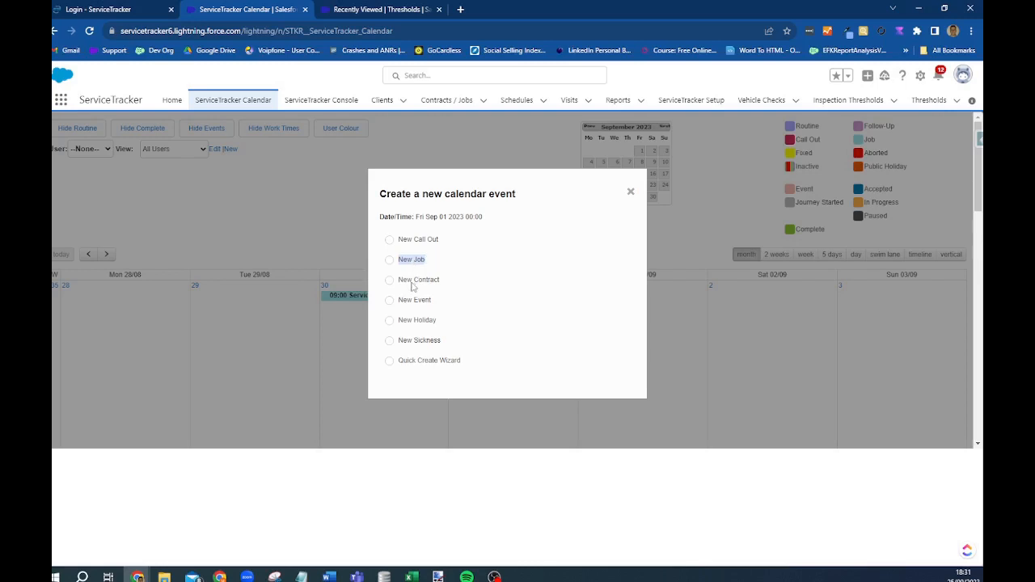
pyautogui.moveTo(398, 280); pyautogui.dragTo(440, 283)
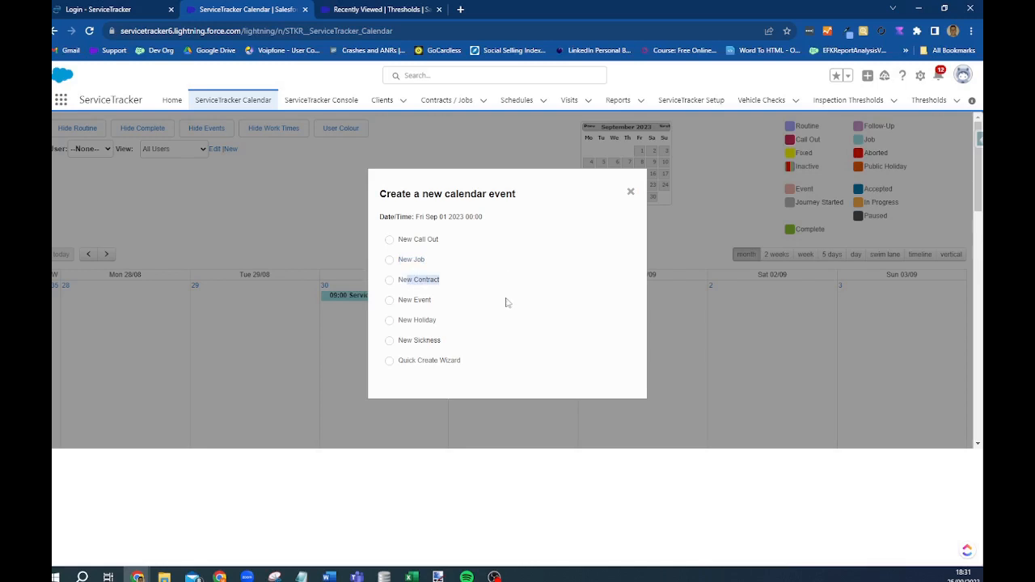
pyautogui.click(631, 192)
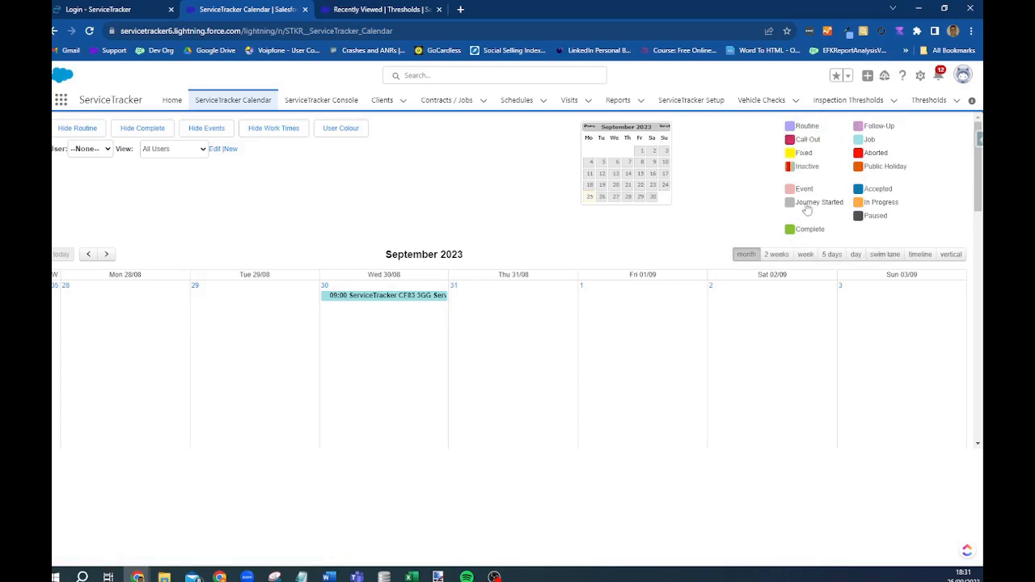
# - Check the calendar's User and View filters, keep All Users, and open the 30/08 visit record
pyautogui.moveTo(978, 149)
pyautogui.mouseDown()
pyautogui.moveTo(979, 302)
pyautogui.moveTo(979, 142)
pyautogui.mouseUp()
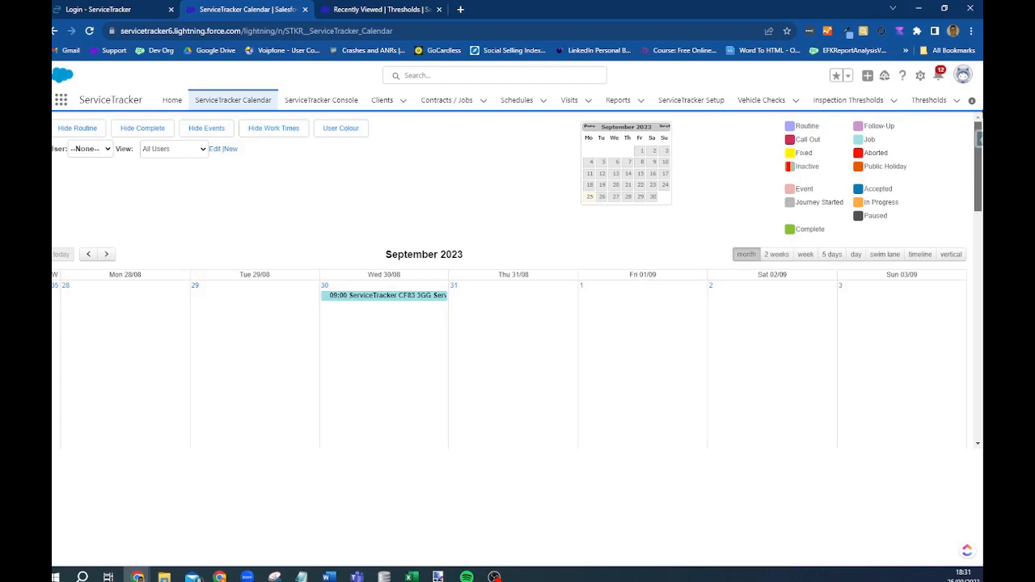
pyautogui.click(89, 149)
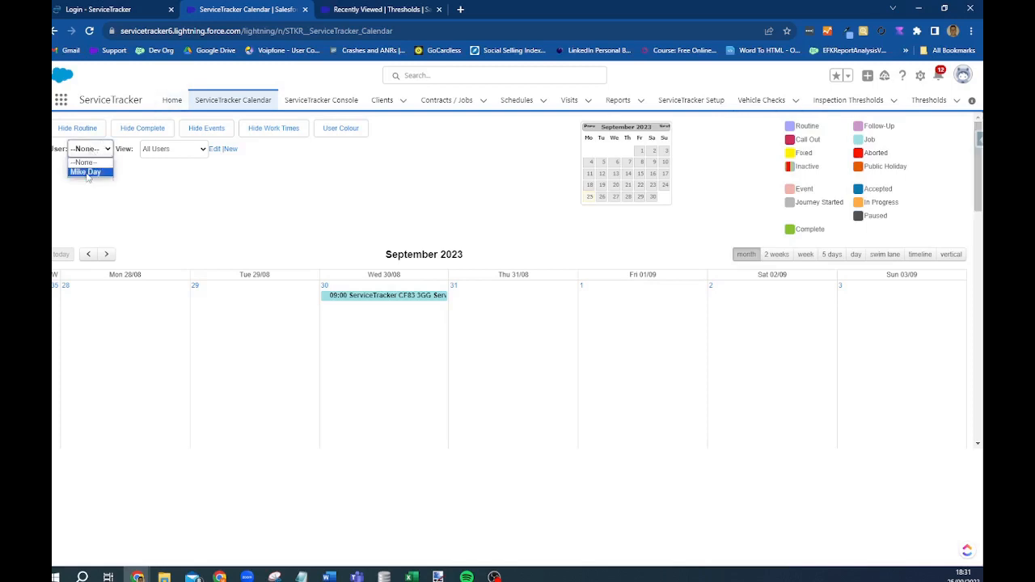
pyautogui.click(190, 151)
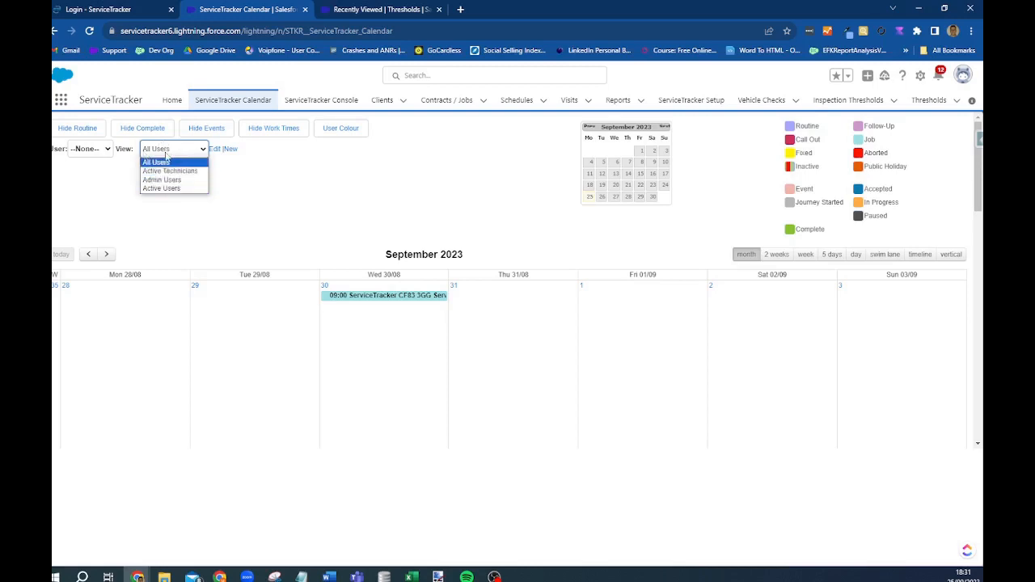
pyautogui.click(422, 180)
pyautogui.moveTo(364, 301)
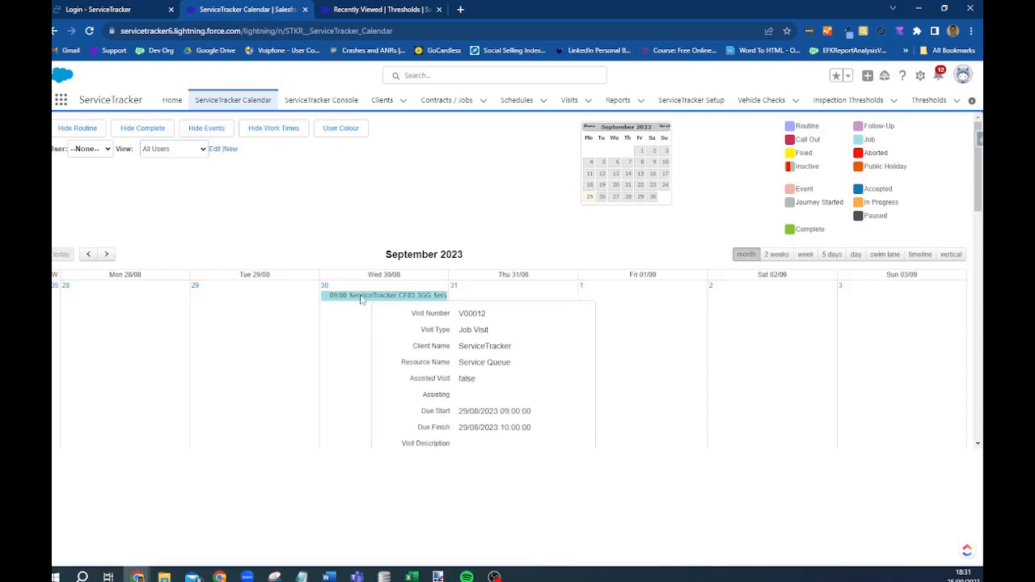
pyautogui.click(363, 301)
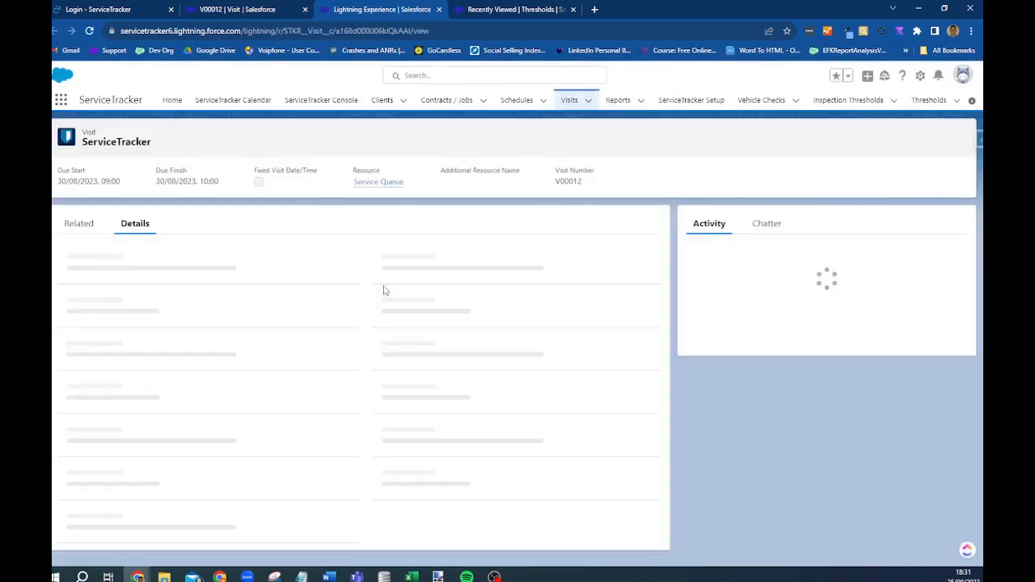
pyautogui.doubleClick(575, 181)
pyautogui.hotkey('ctrl', 'c')
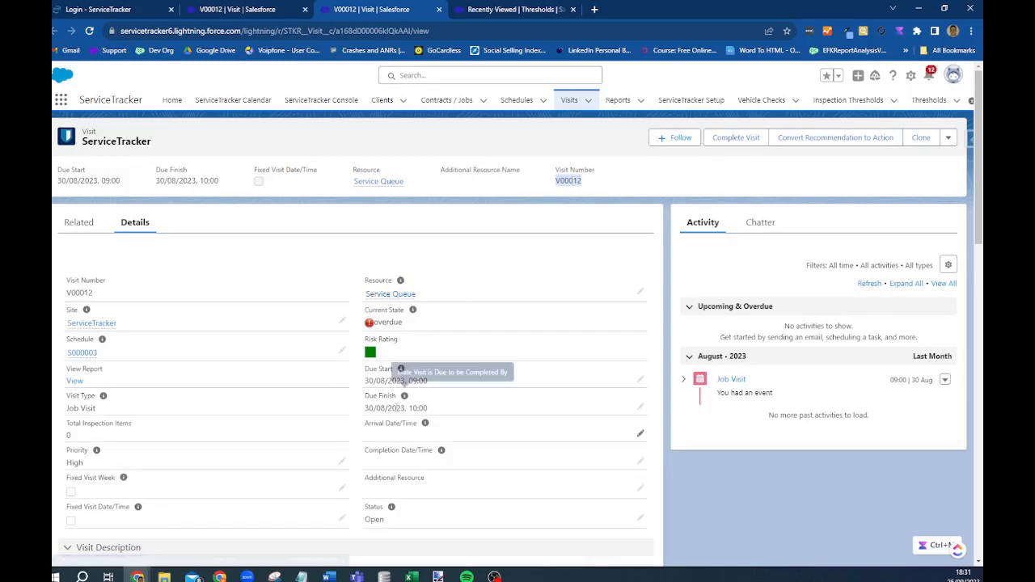
pyautogui.scroll(-6, 229, 309)
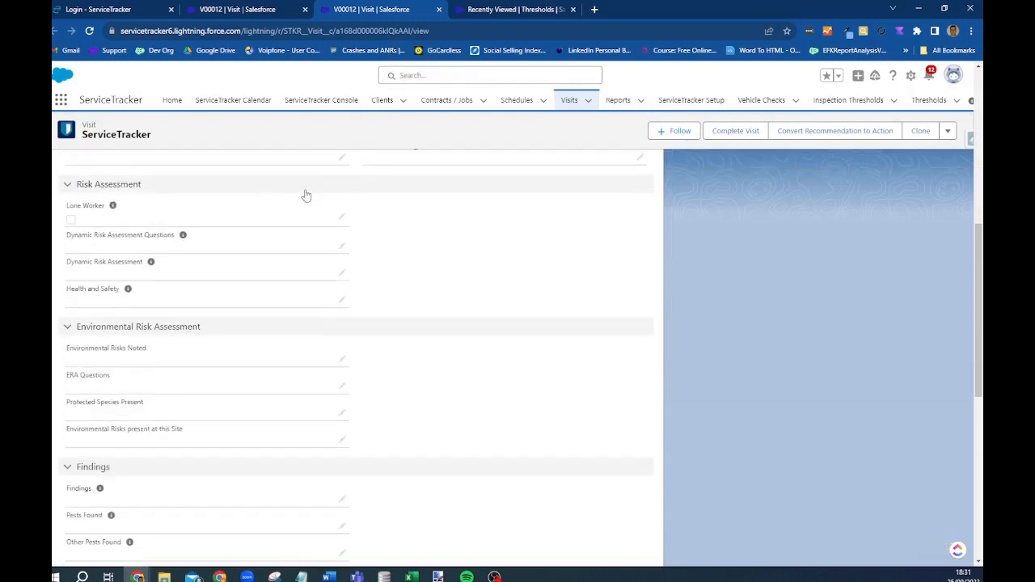
pyautogui.scroll(-3, 100, 267)
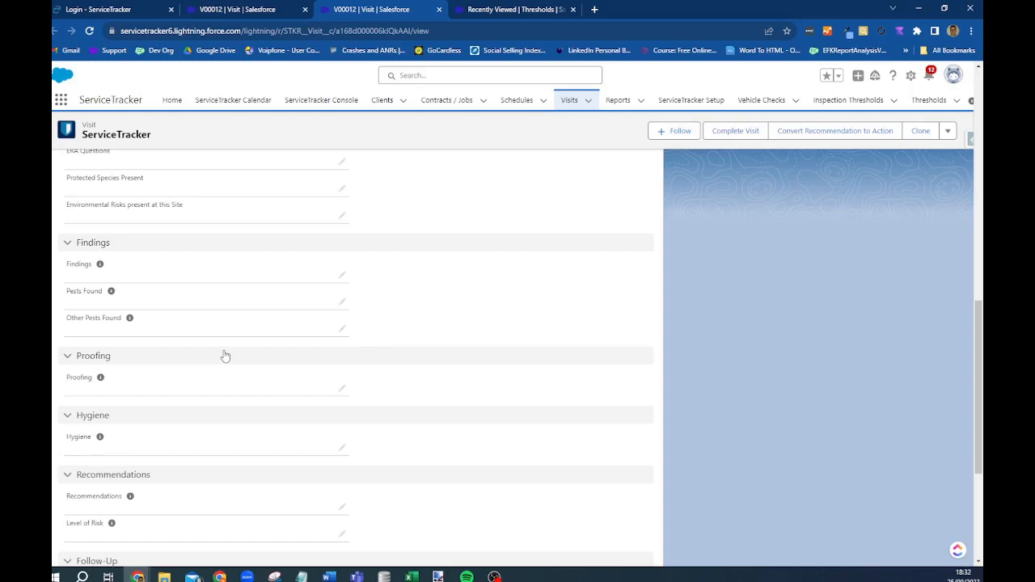
pyautogui.scroll(4, 191, 279)
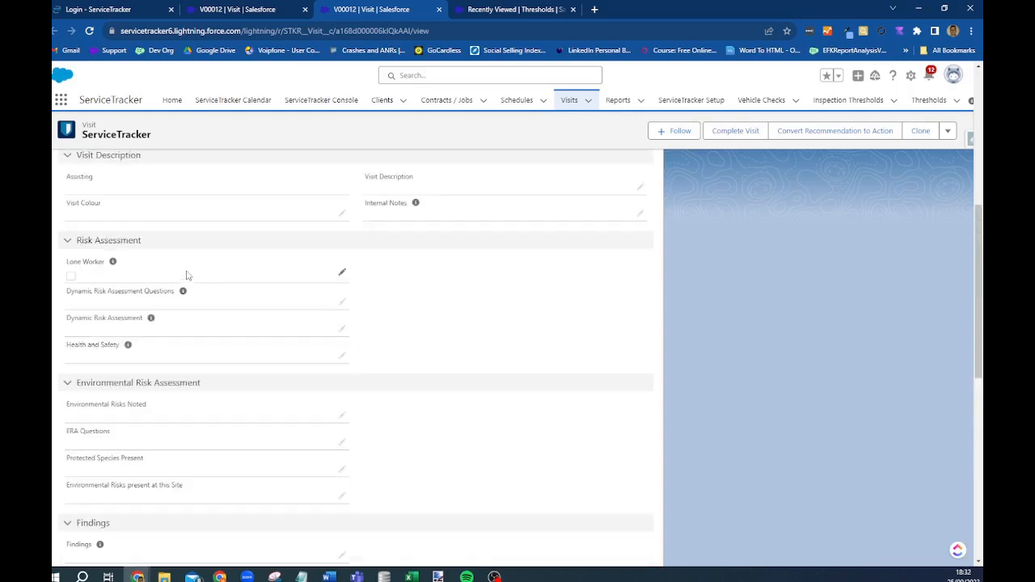
pyautogui.scroll(-3, 168, 302)
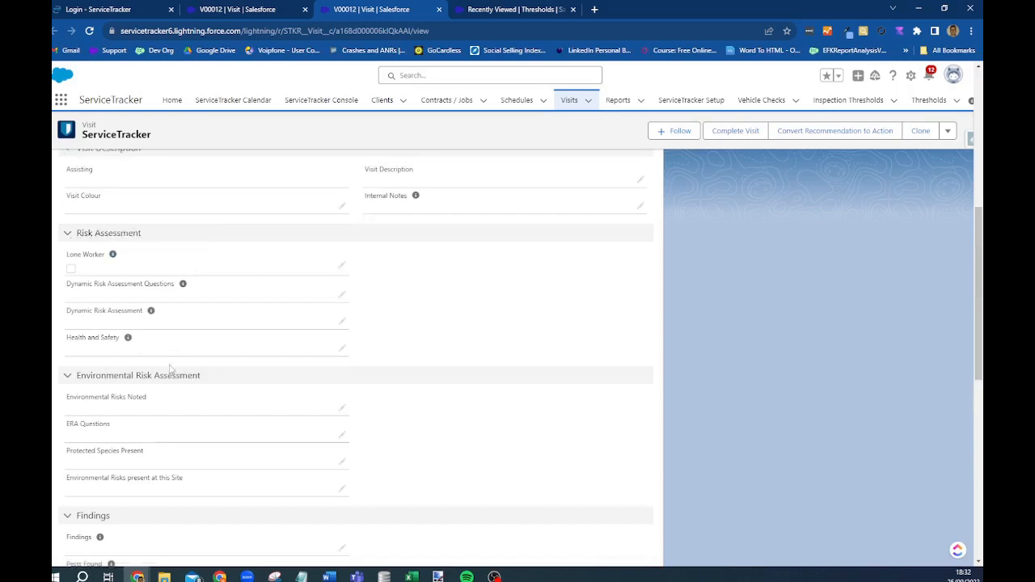
pyautogui.scroll(-3, 166, 348)
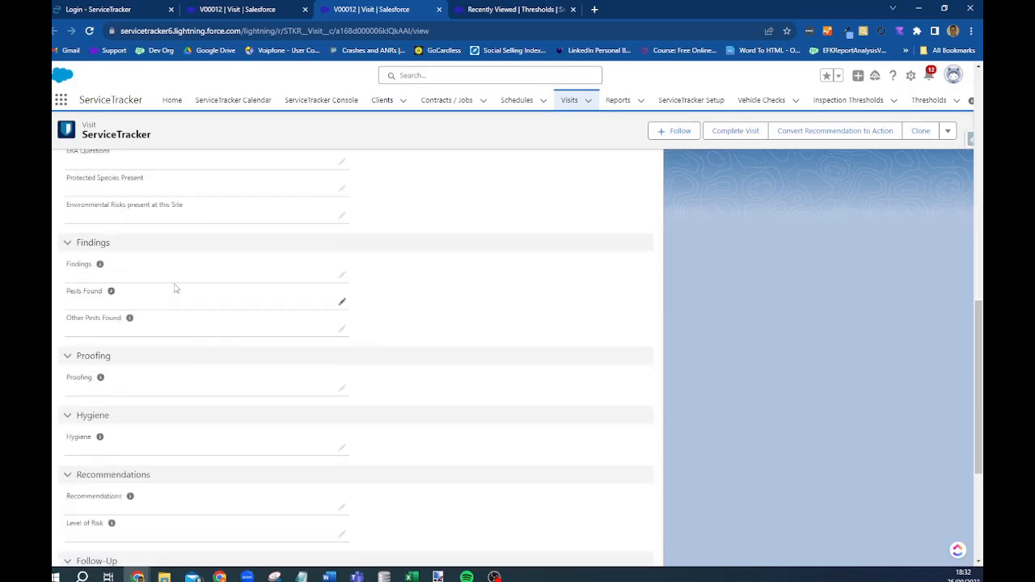
pyautogui.scroll(-4, 170, 296)
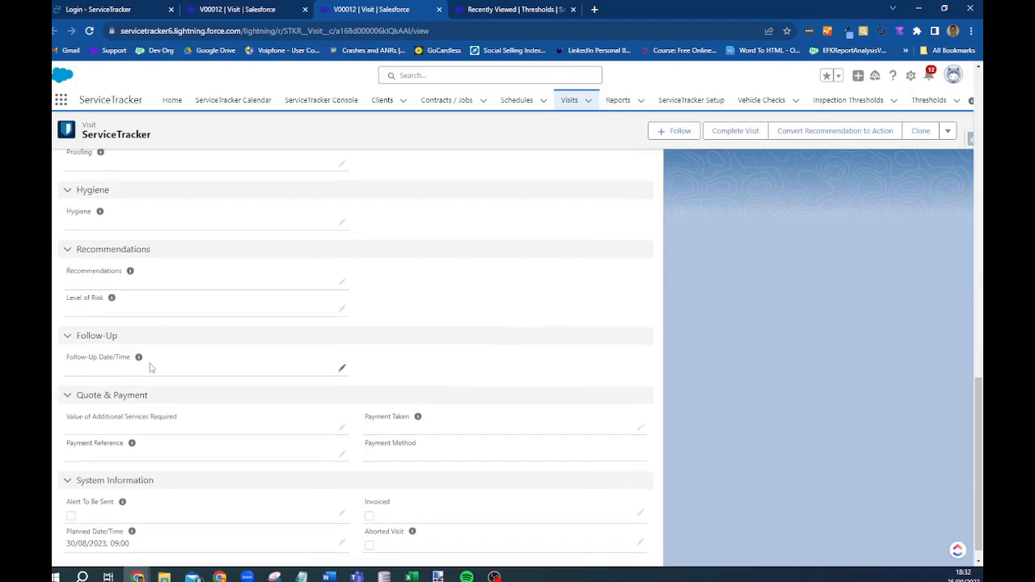
pyautogui.scroll(-1, 130, 379)
pyautogui.scroll(15, 308, 348)
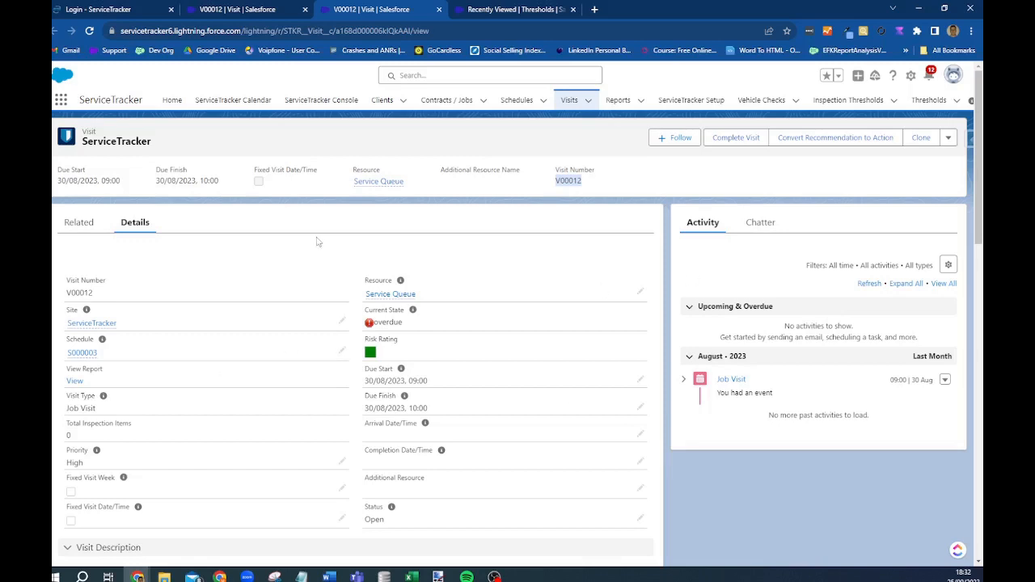
# - Open the calendar in day view and start a New Job at 14:30
pyautogui.click(233, 99)
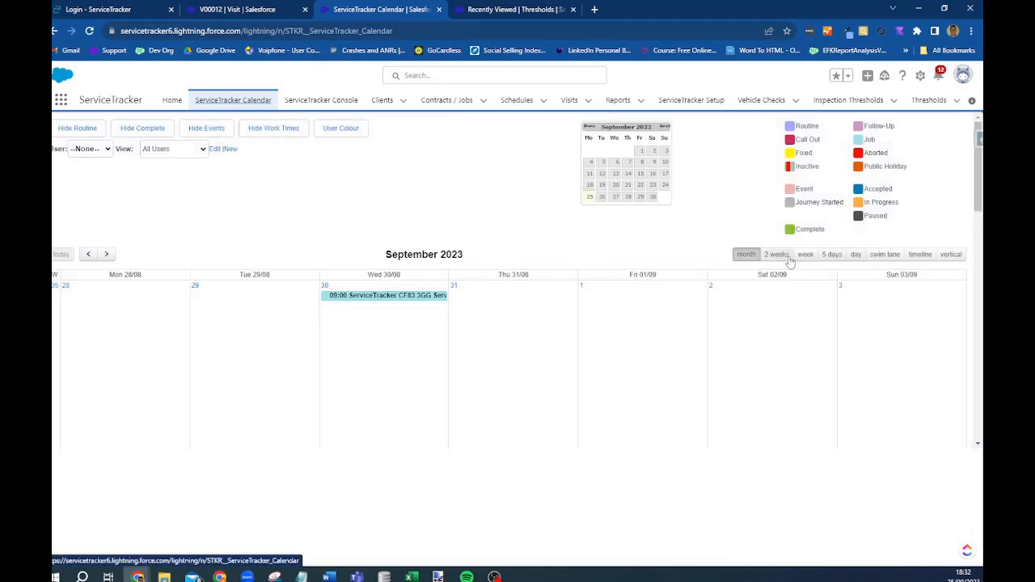
pyautogui.click(856, 256)
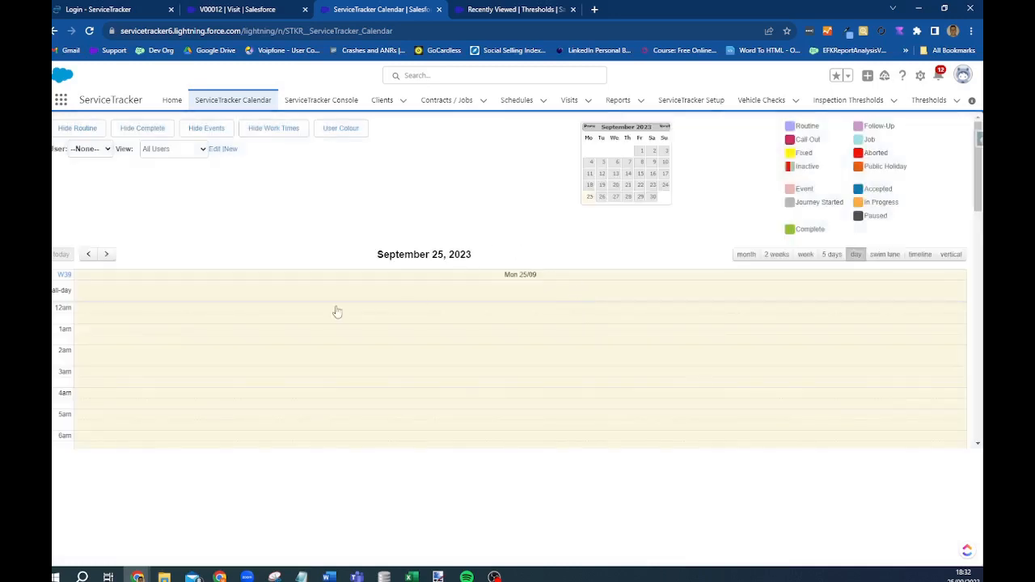
pyautogui.scroll(-5, 199, 413)
pyautogui.scroll(-3, 451, 358)
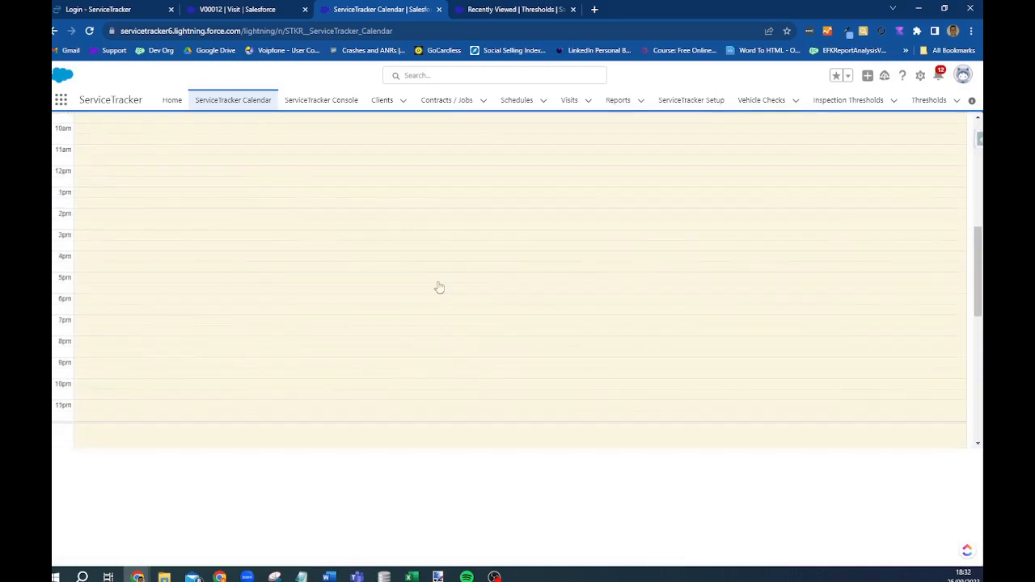
pyautogui.click(403, 233)
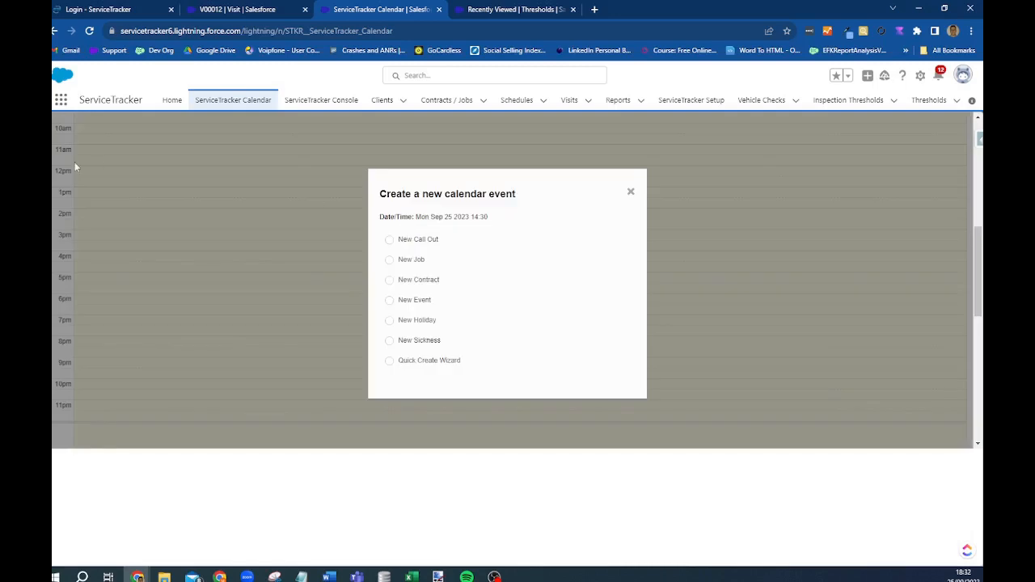
pyautogui.click(390, 259)
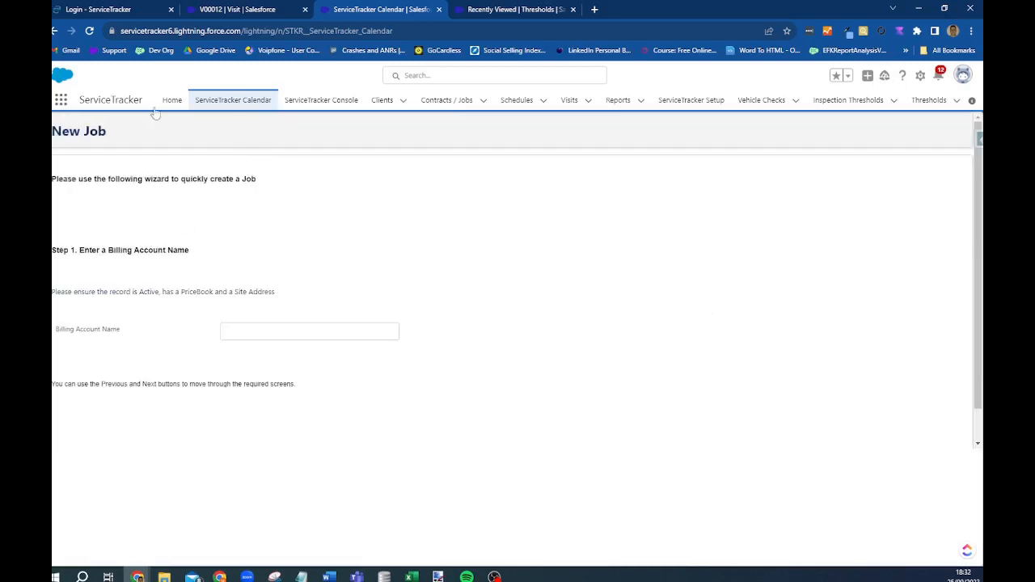
# - Search for the client's first name as the billing account, then return to the name step
pyautogui.click(274, 332)
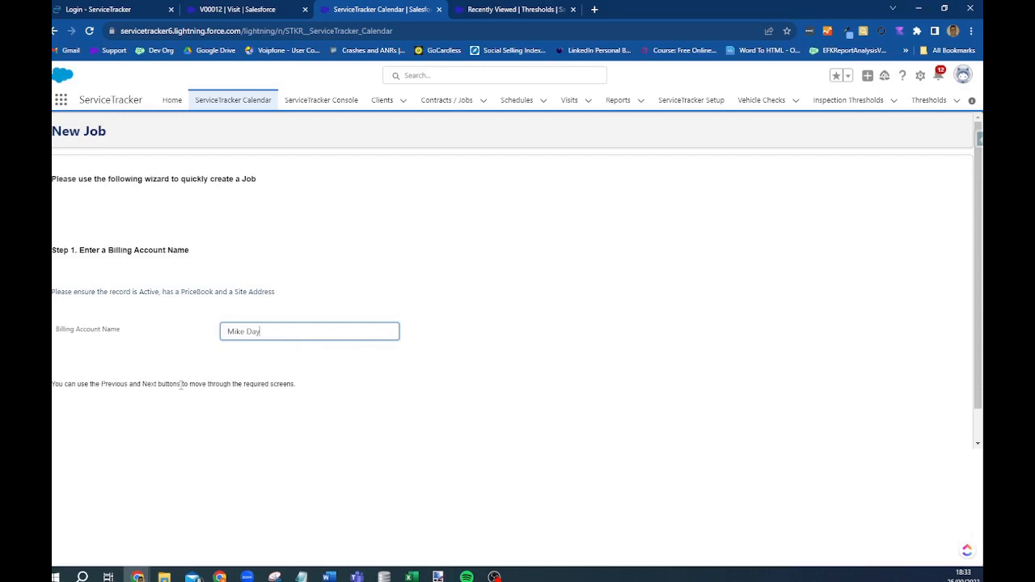
pyautogui.click(70, 426)
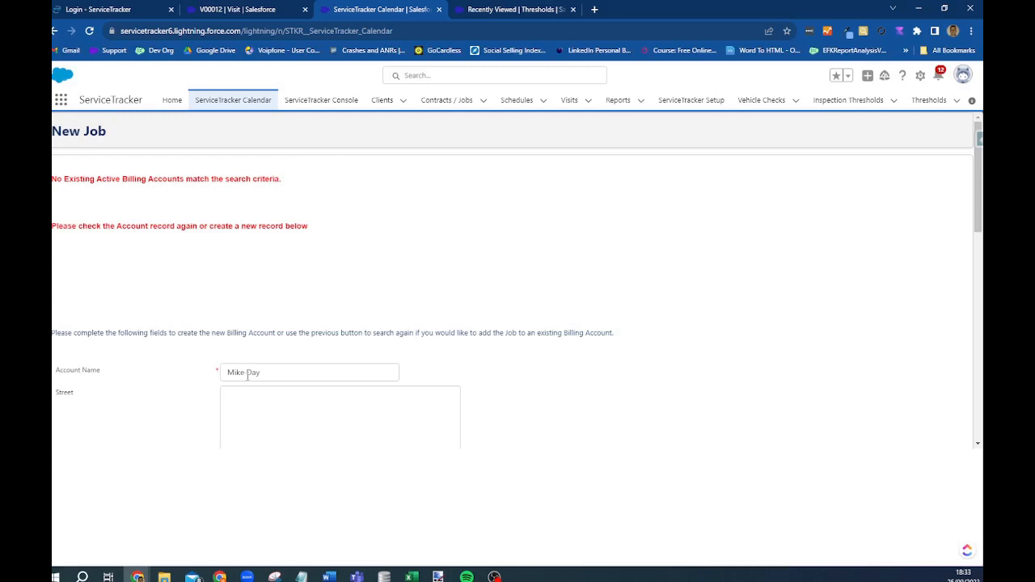
pyautogui.scroll(-3, 468, 386)
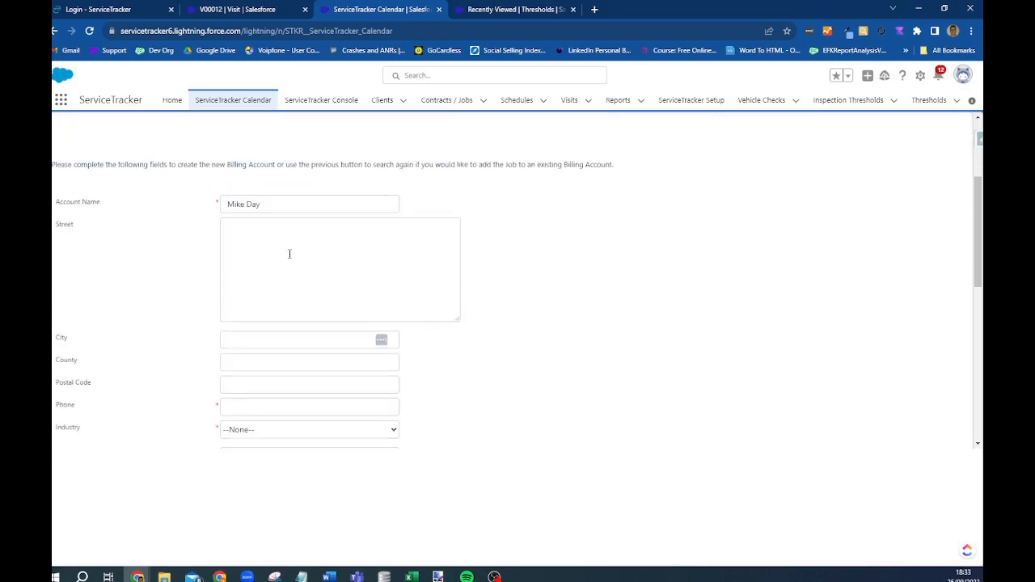
pyautogui.scroll(-5, 289, 254)
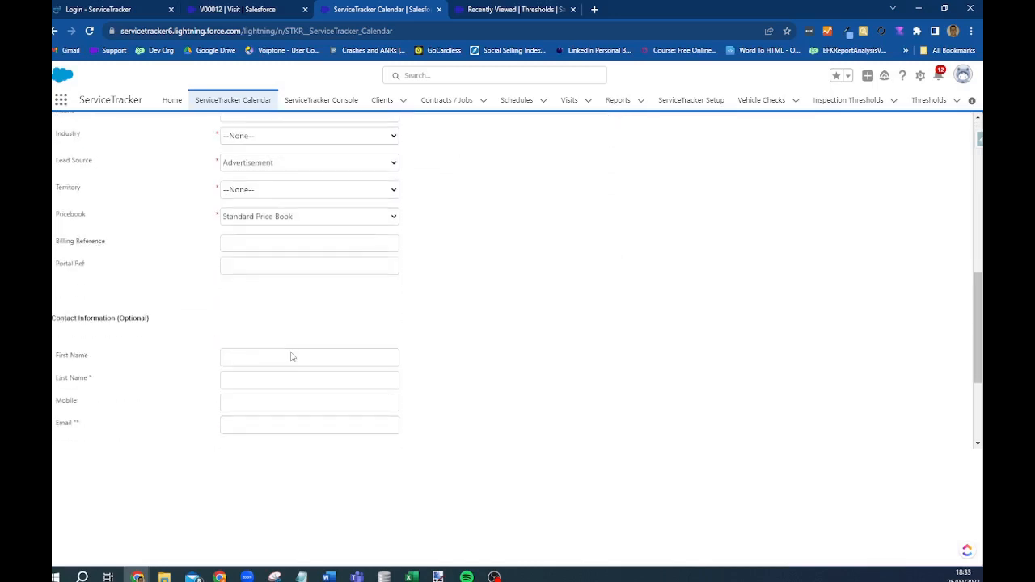
pyautogui.scroll(-3, 292, 356)
pyautogui.scroll(8, 294, 373)
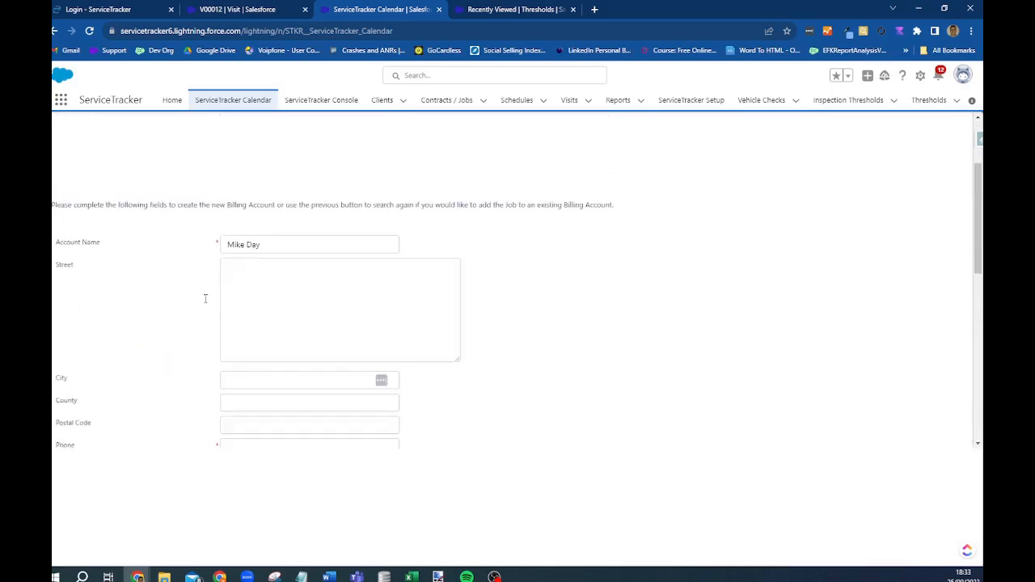
pyautogui.scroll(-8, 105, 453)
pyautogui.click(83, 423)
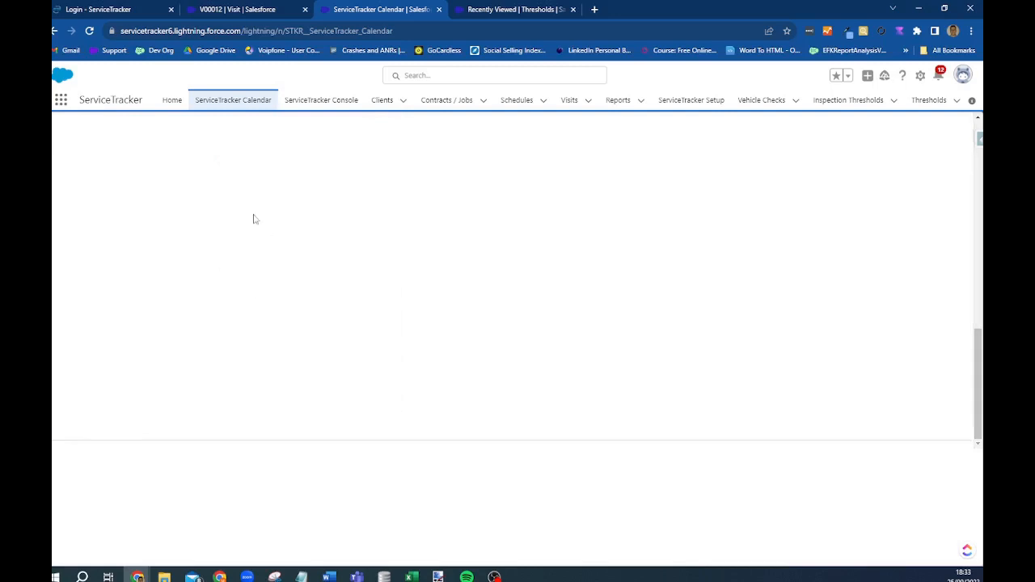
# - Try 'ServiceTracker' as the billing account, then go back to the name step
pyautogui.click(292, 335)
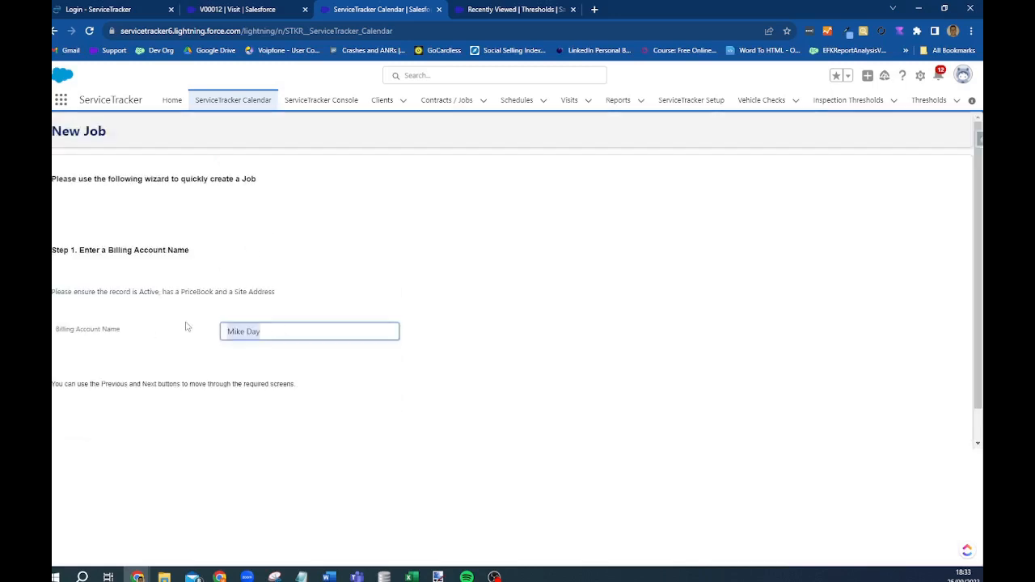
pyautogui.write('Service')
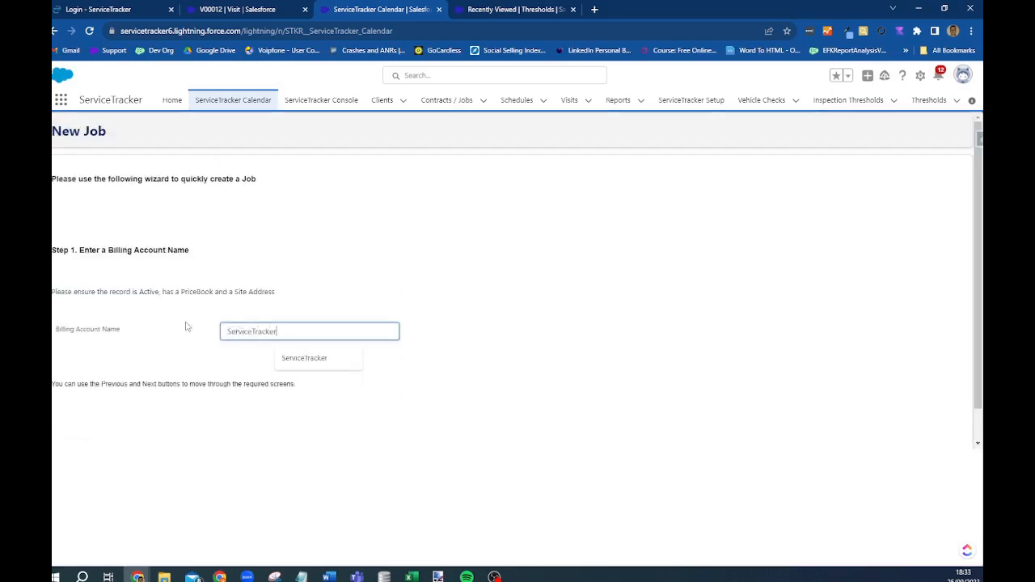
pyautogui.write('Tracker')
pyautogui.scroll(-1, 92, 383)
pyautogui.click(70, 422)
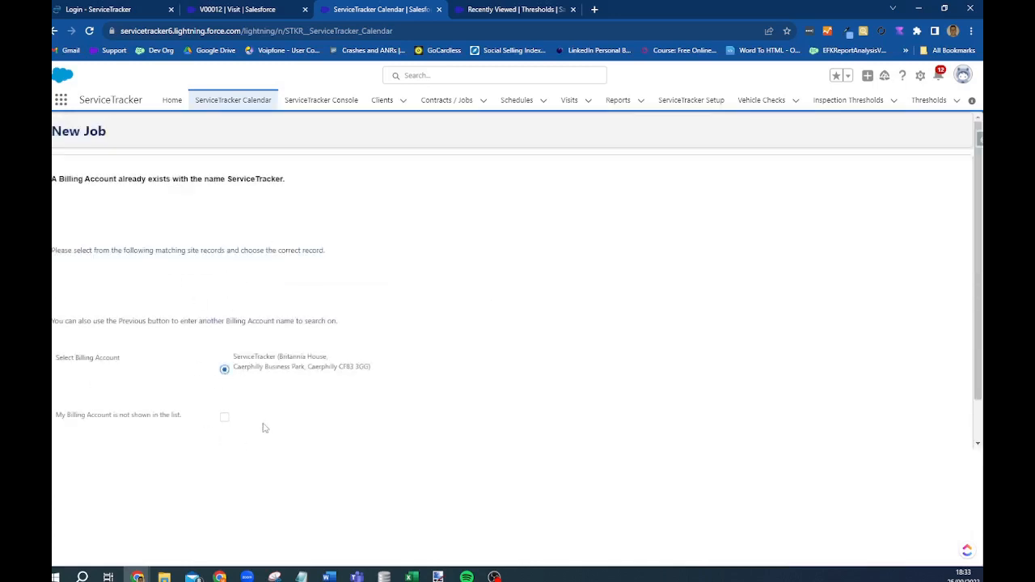
pyautogui.scroll(-1, 261, 426)
pyautogui.click(128, 426)
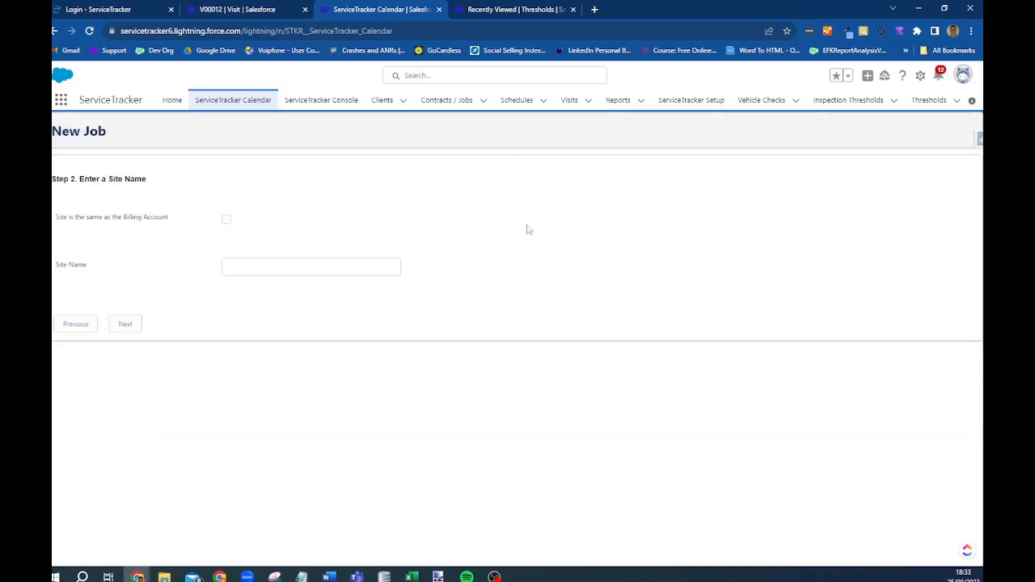
pyautogui.click(80, 327)
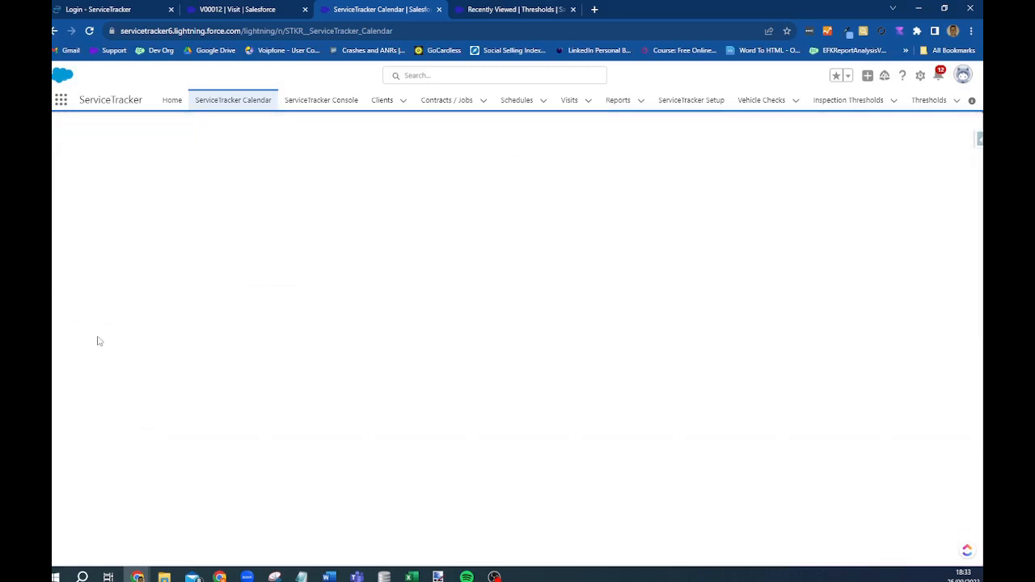
pyautogui.click(64, 422)
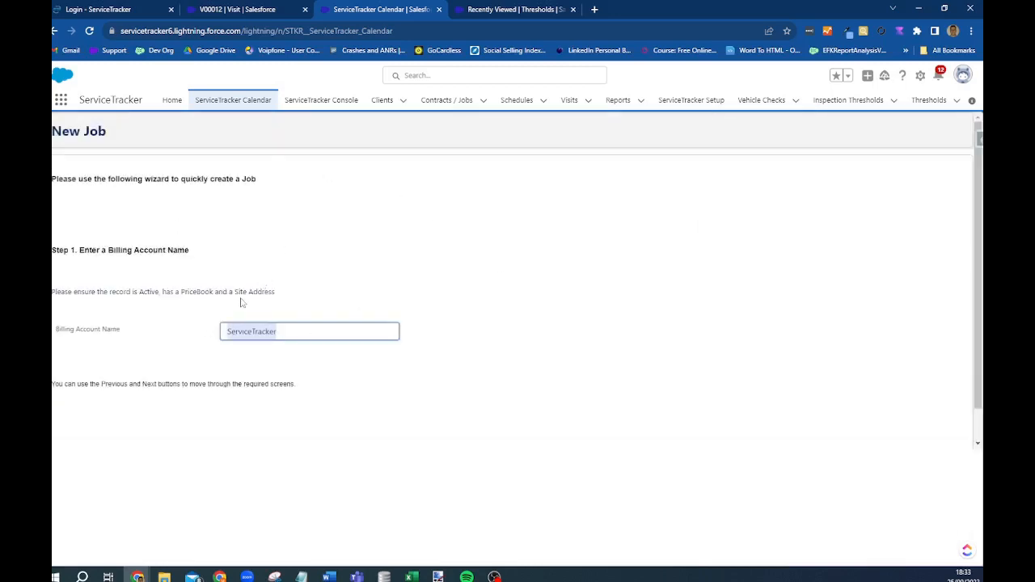
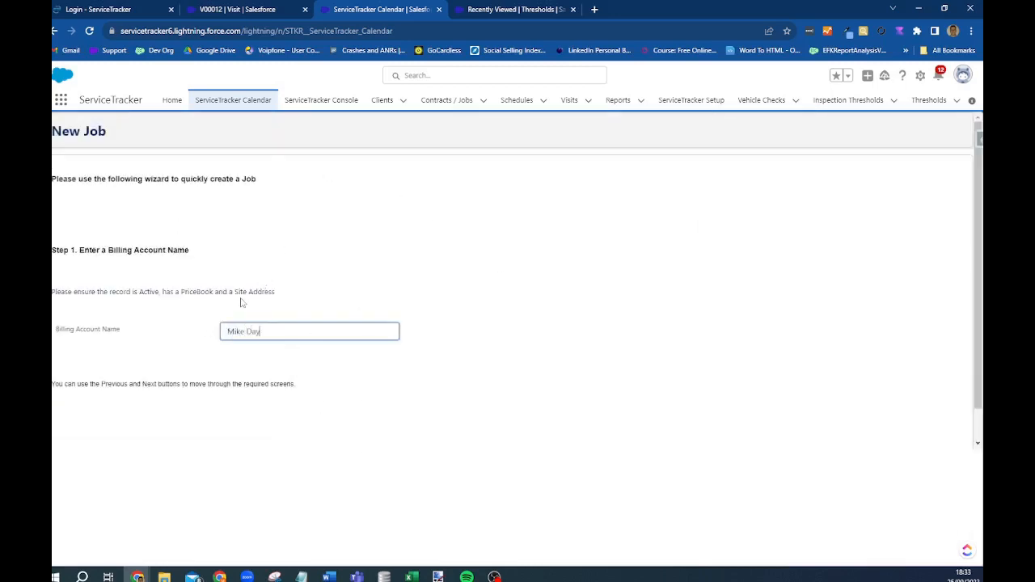
# - Create a new billing account under the client's full name, with the saved address and phone
pyautogui.scroll(-1, 71, 405)
pyautogui.click(71, 426)
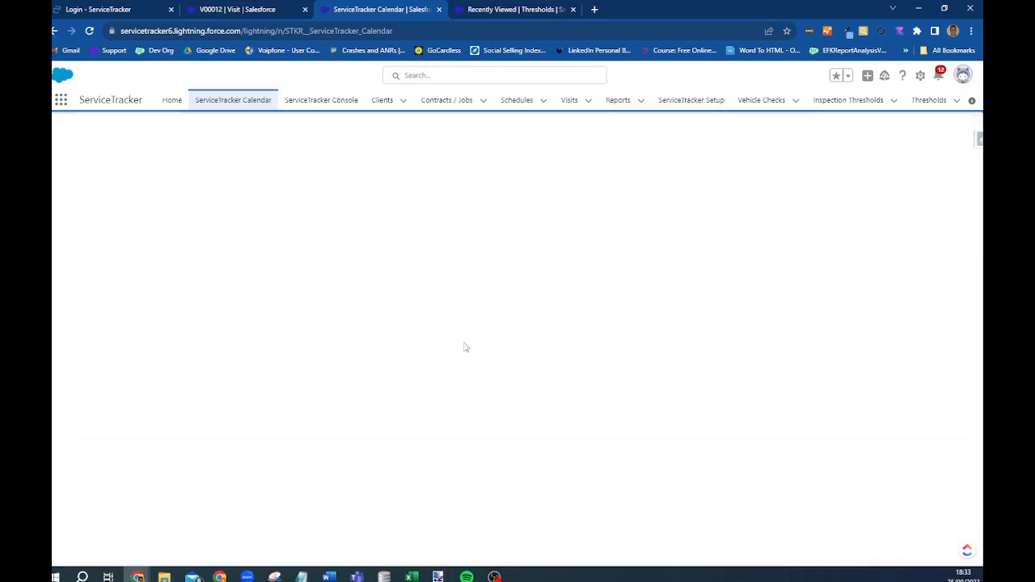
pyautogui.scroll(-1, 291, 331)
pyautogui.click(273, 354)
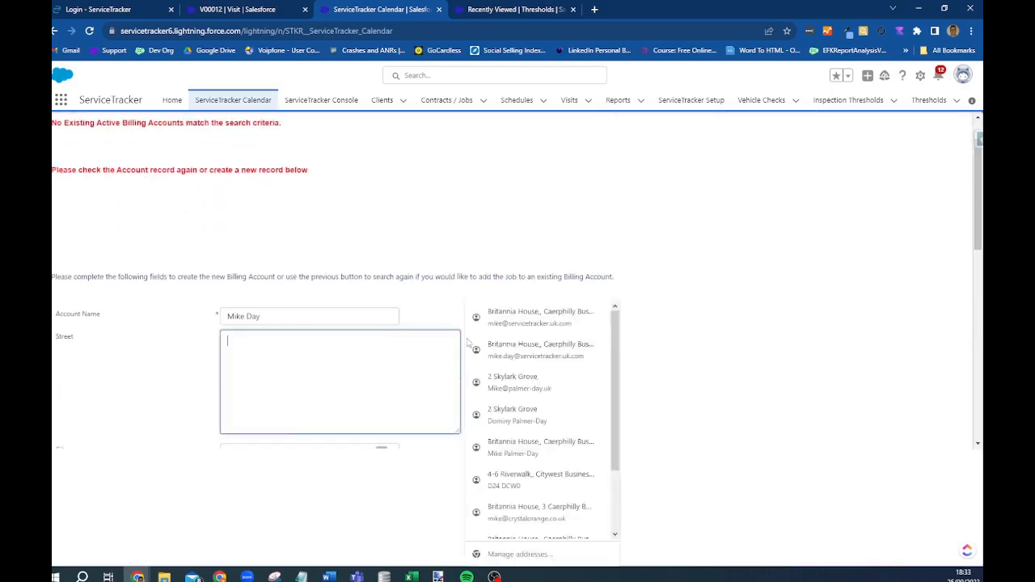
pyautogui.click(555, 353)
pyautogui.scroll(-3, 291, 405)
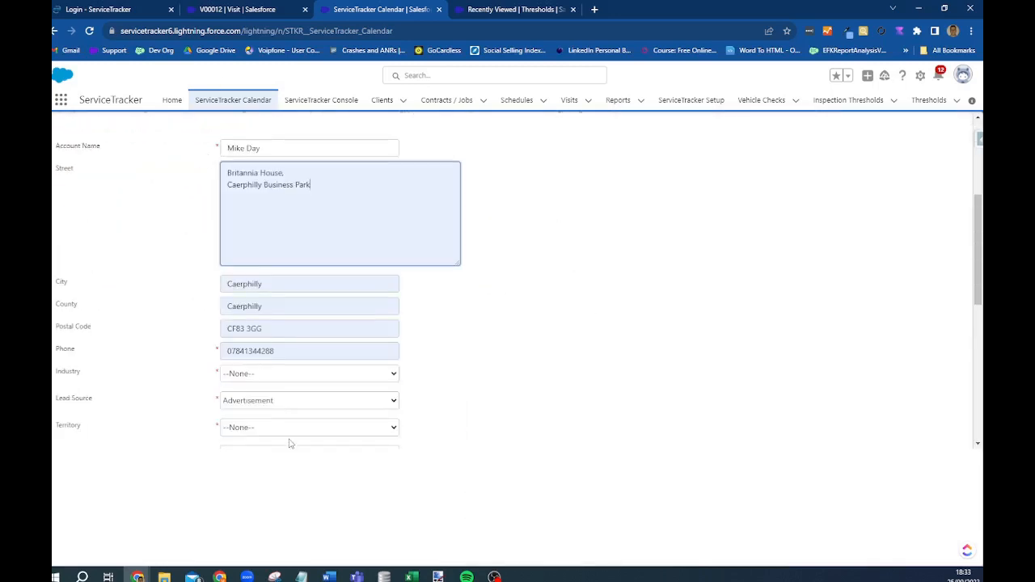
pyautogui.scroll(-1, 273, 389)
# - Set industry to Retail, lead source to Web and territory to UK
pyautogui.click(283, 317)
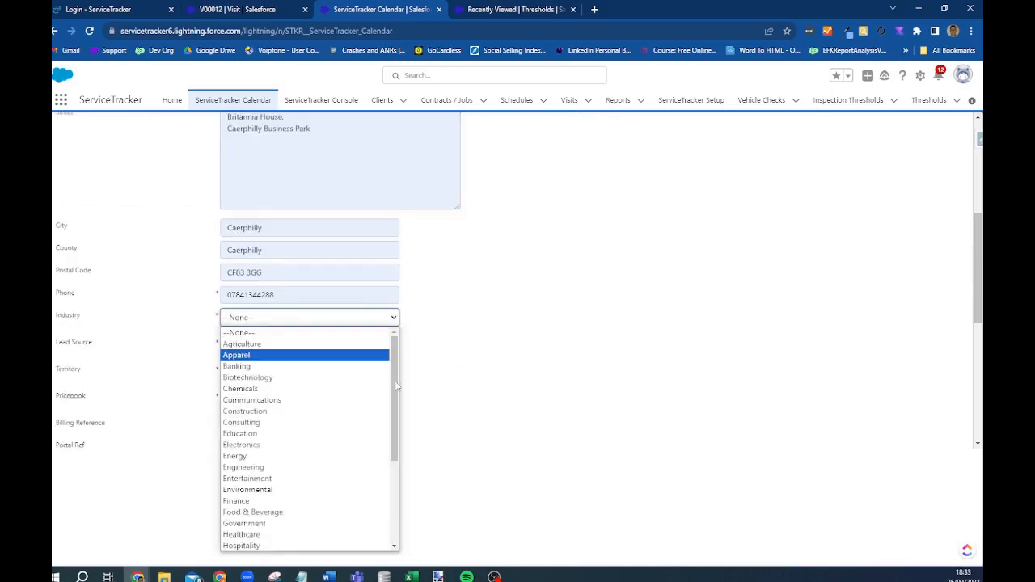
pyautogui.moveTo(396, 383); pyautogui.dragTo(403, 485)
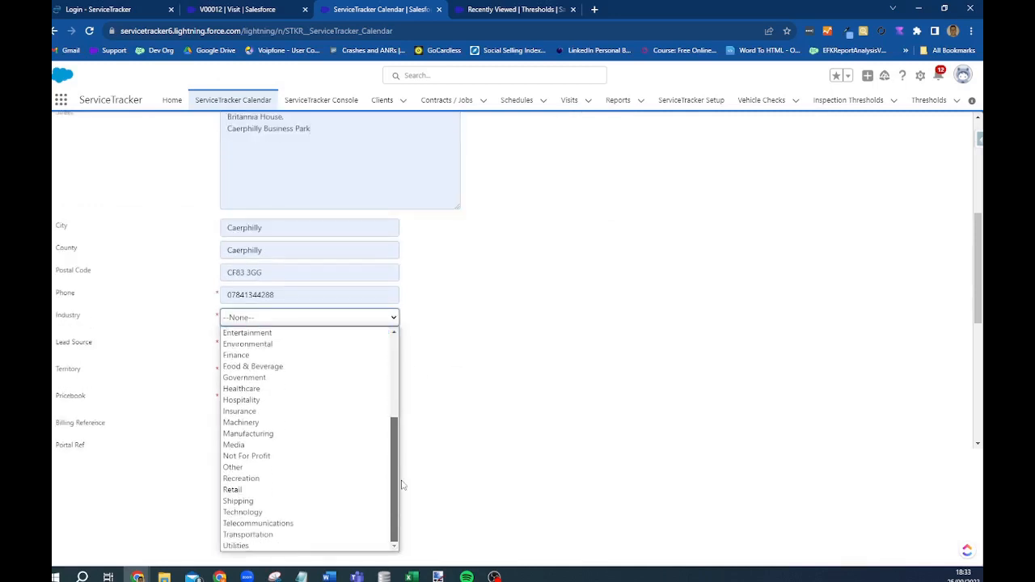
pyautogui.click(282, 491)
pyautogui.scroll(-2, 533, 201)
pyautogui.click(271, 232)
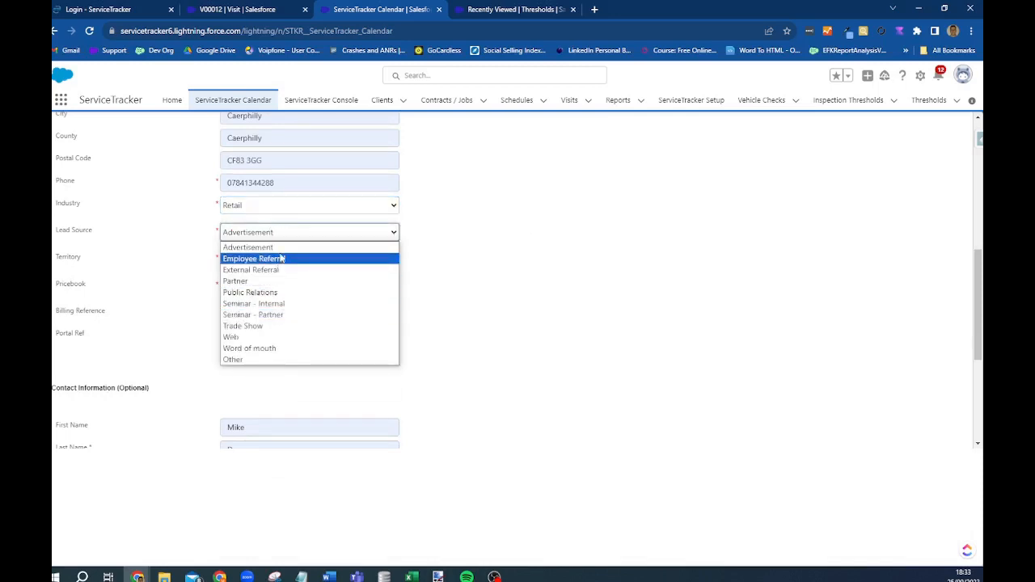
pyautogui.click(266, 341)
pyautogui.click(258, 261)
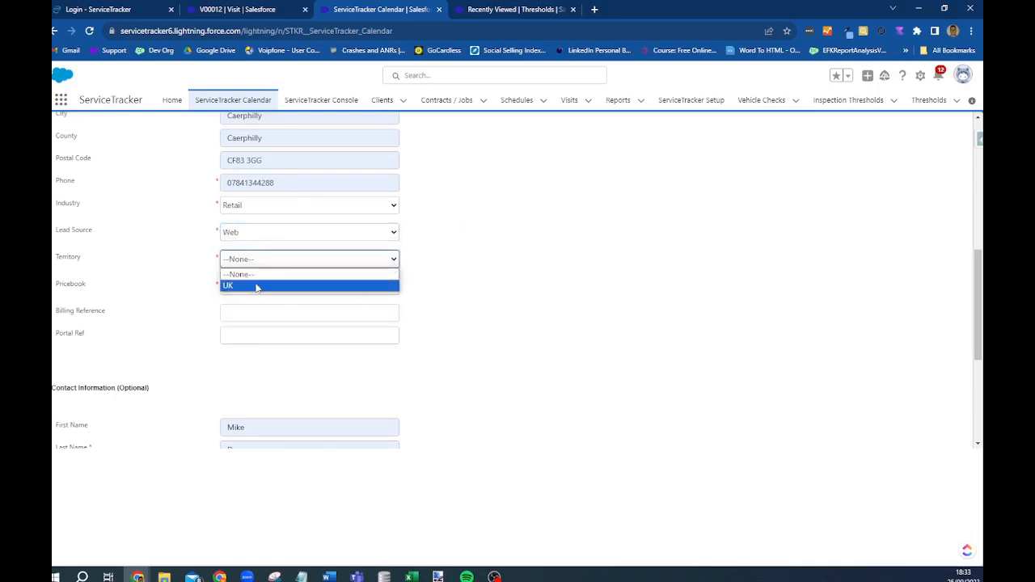
pyautogui.click(257, 288)
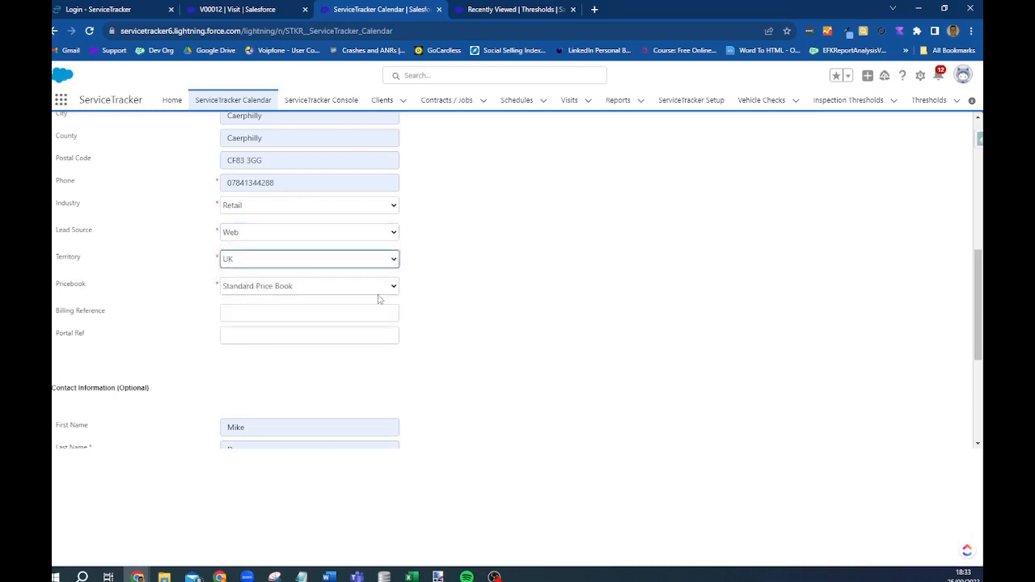
# - Choose Standard Price Book as the pricebook and continue to Step 2
pyautogui.click(243, 289)
pyautogui.click(247, 296)
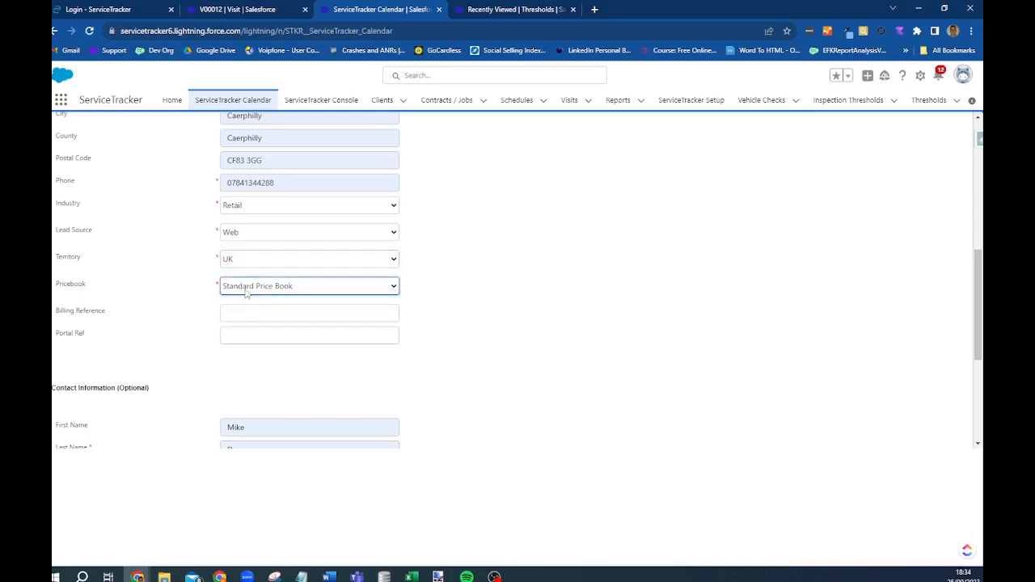
pyautogui.scroll(-1, 263, 296)
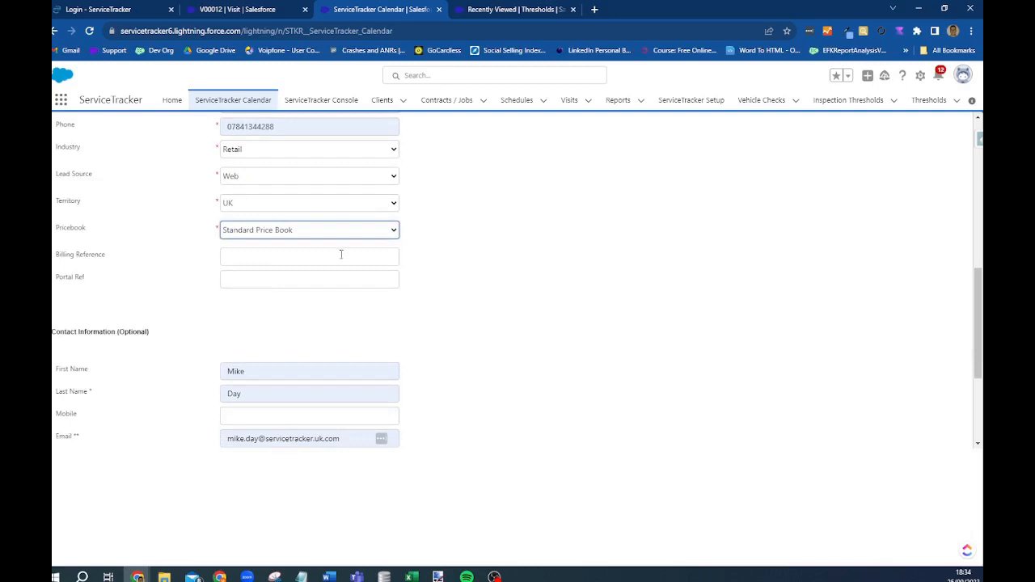
pyautogui.scroll(-2, 272, 224)
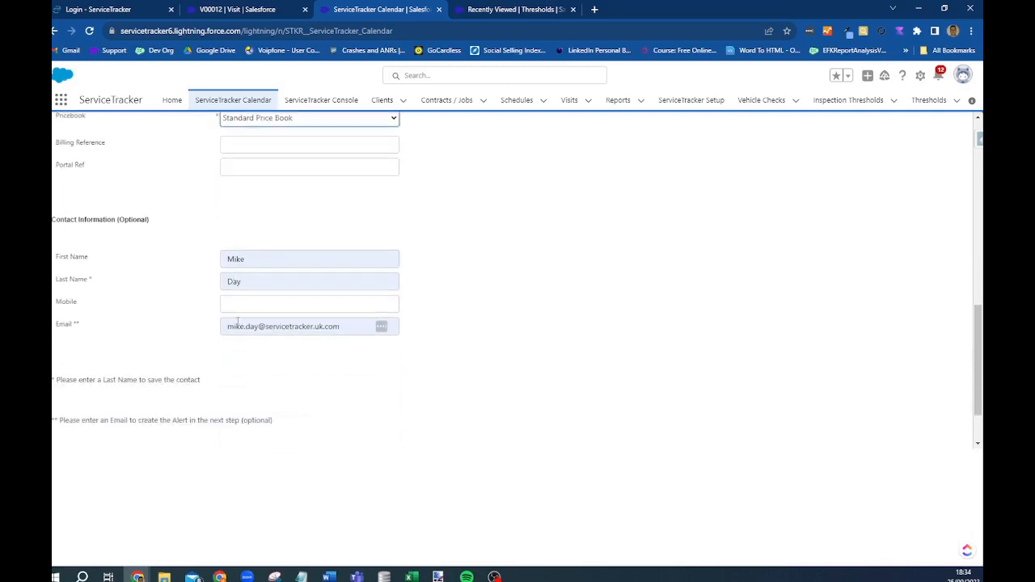
pyautogui.scroll(-1, 239, 322)
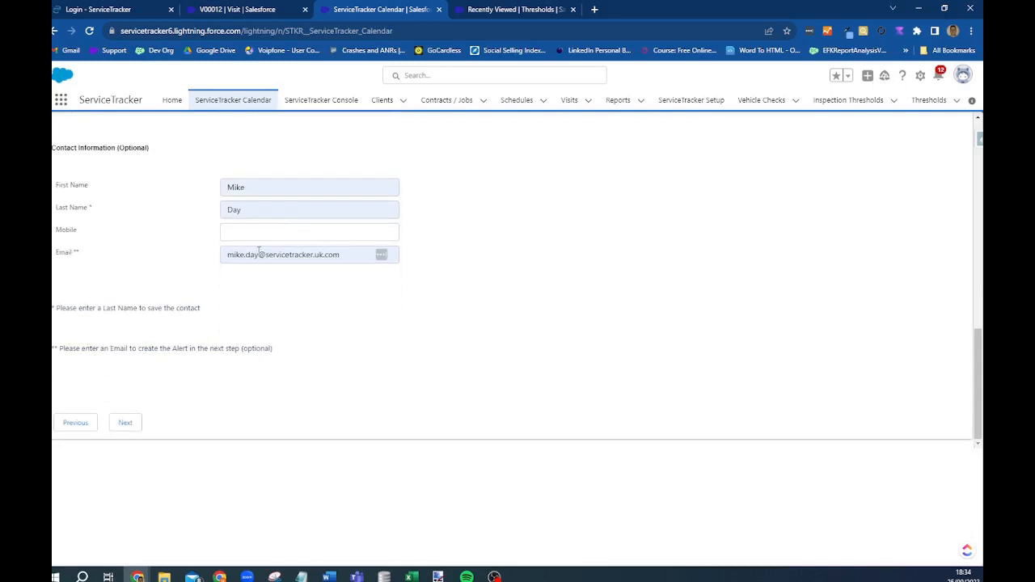
pyautogui.click(126, 423)
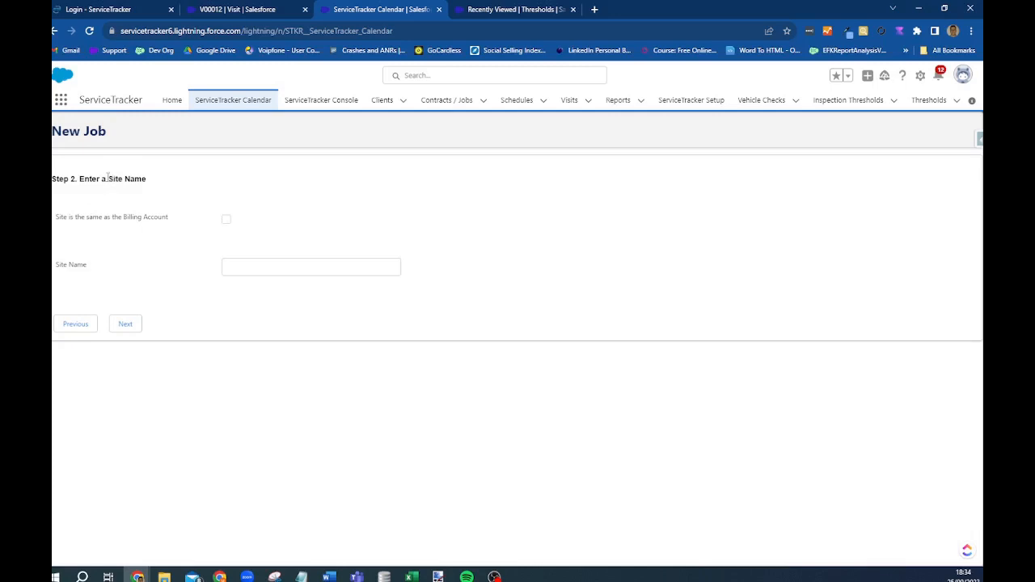
# - Tick 'Site is the same as the Billing Account' and continue to Job and Schedule information
pyautogui.moveTo(108, 177); pyautogui.dragTo(156, 182)
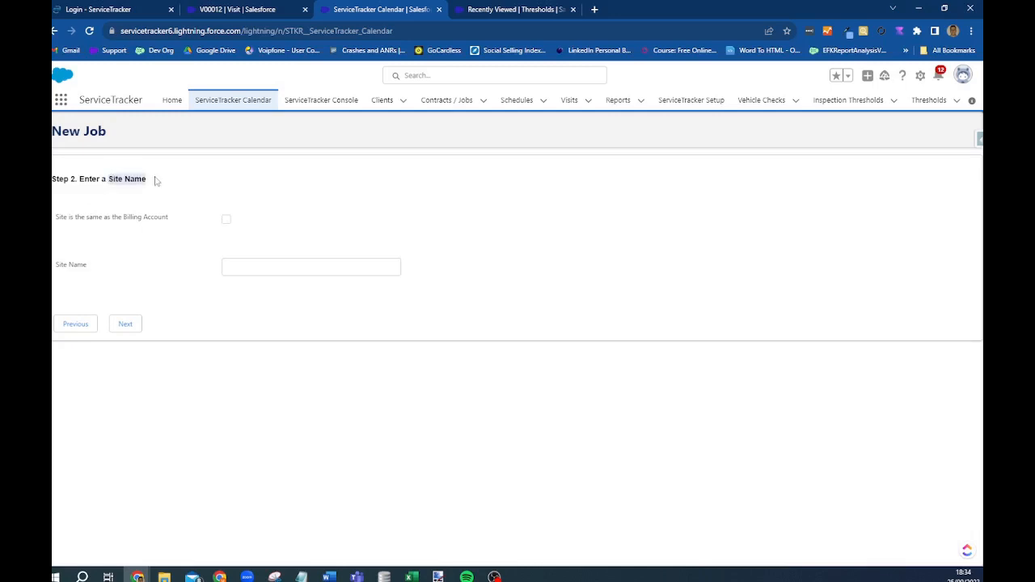
pyautogui.click(227, 220)
pyautogui.click(126, 324)
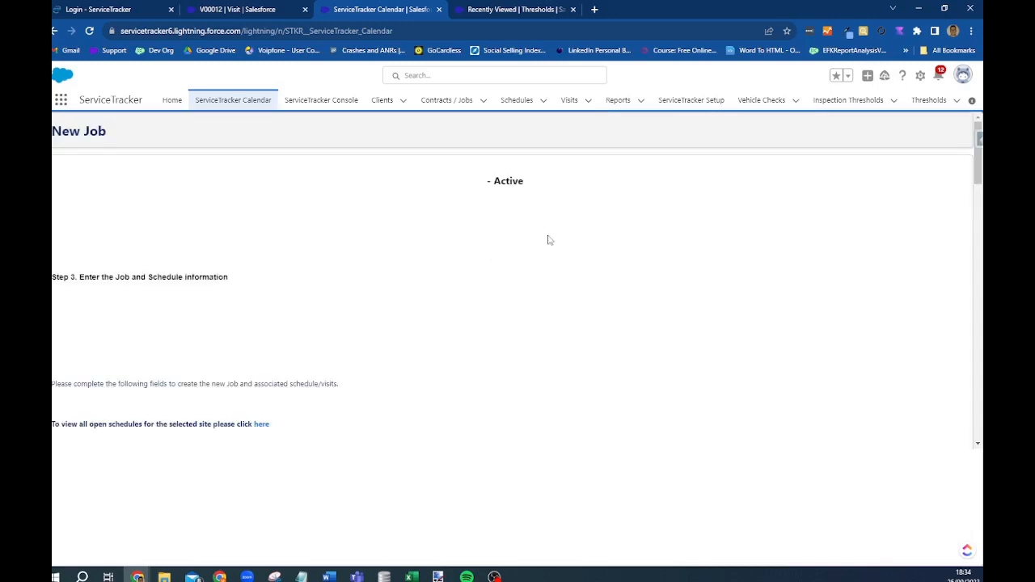
# - Confirm the 14:30 start time, allocate 2 hours and pick Job as the product
pyautogui.scroll(-3, 111, 178)
pyautogui.scroll(-2, 348, 227)
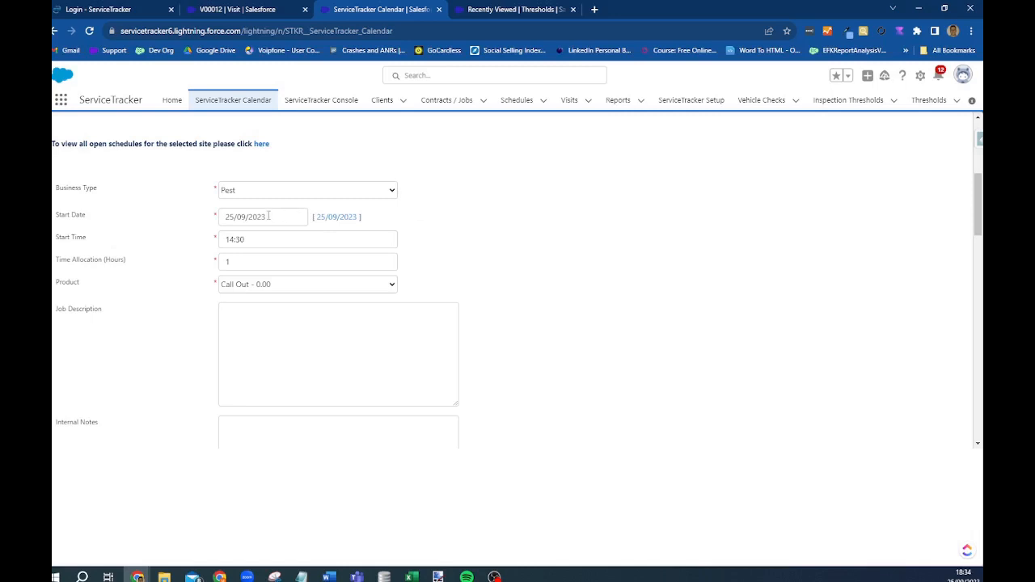
pyautogui.click(256, 239)
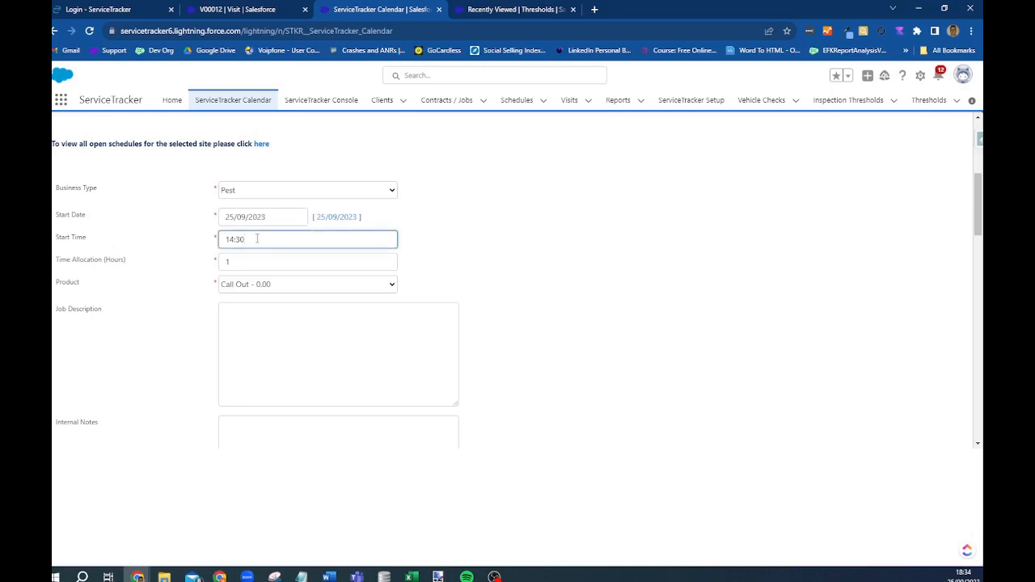
pyautogui.scroll(-1, 242, 235)
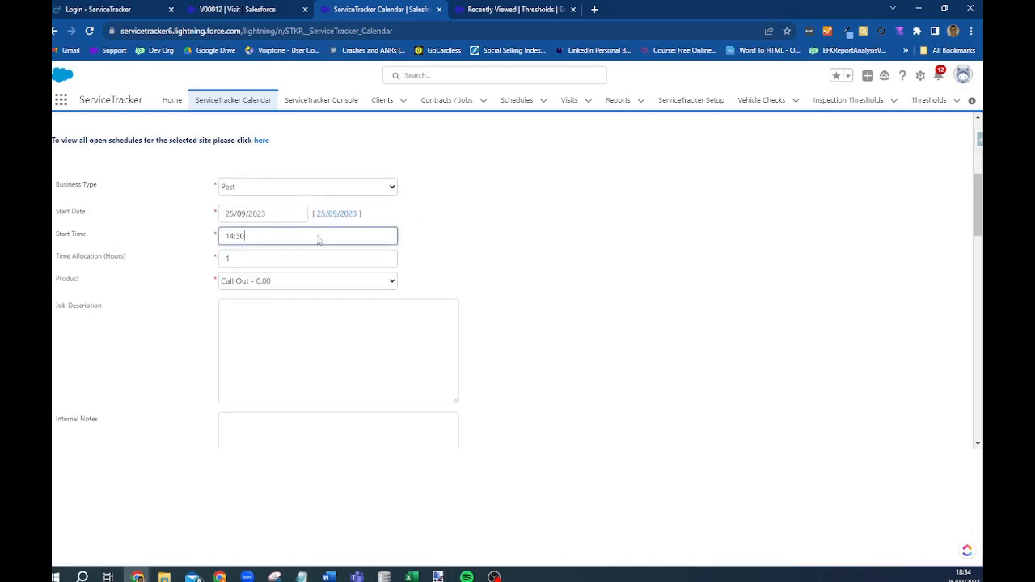
pyautogui.press('Tab')
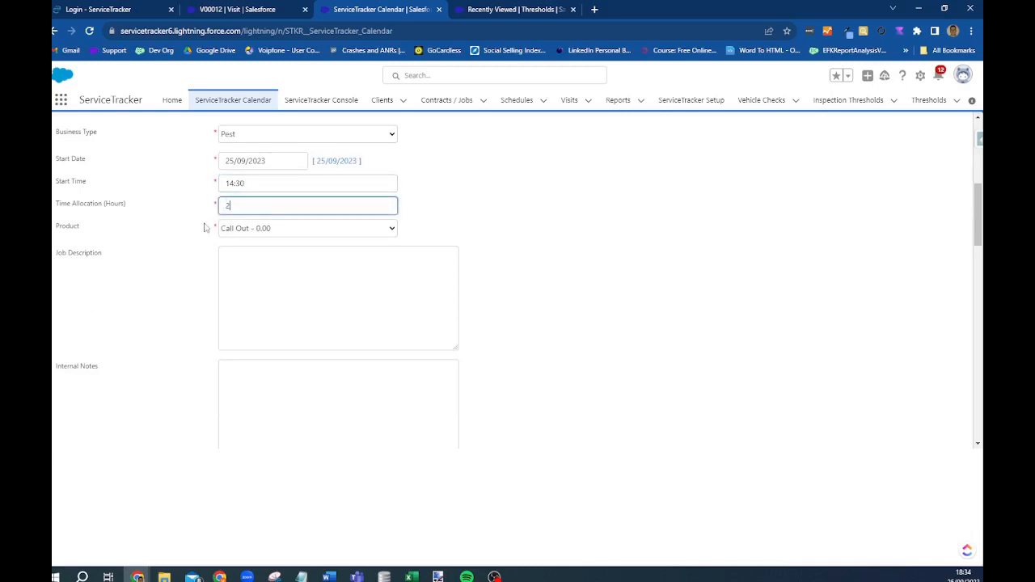
pyautogui.click(308, 232)
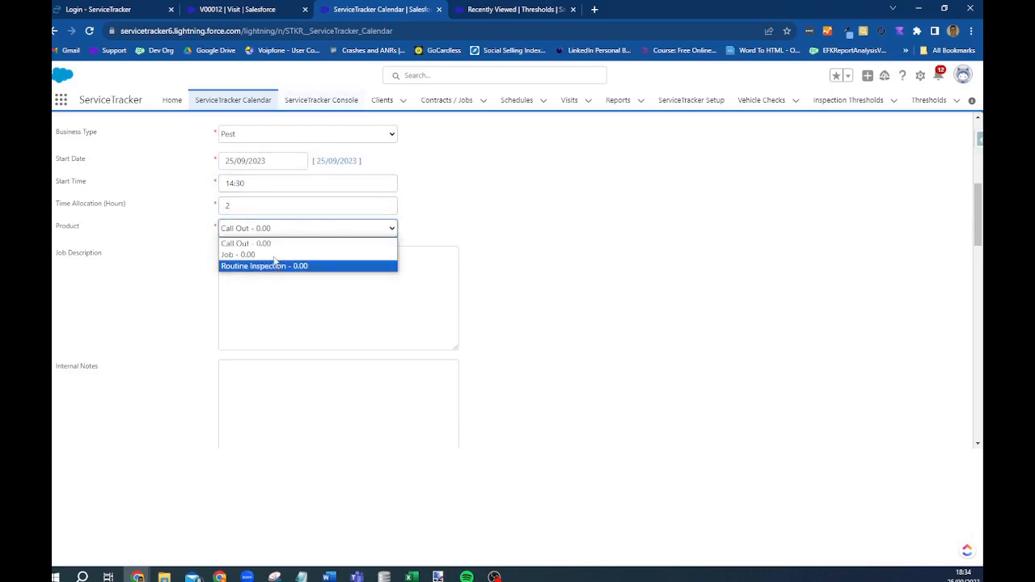
pyautogui.click(274, 255)
# - Describe the job as Wasp Nest Removal and add a gate-code note in Internal Notes
pyautogui.click(268, 267)
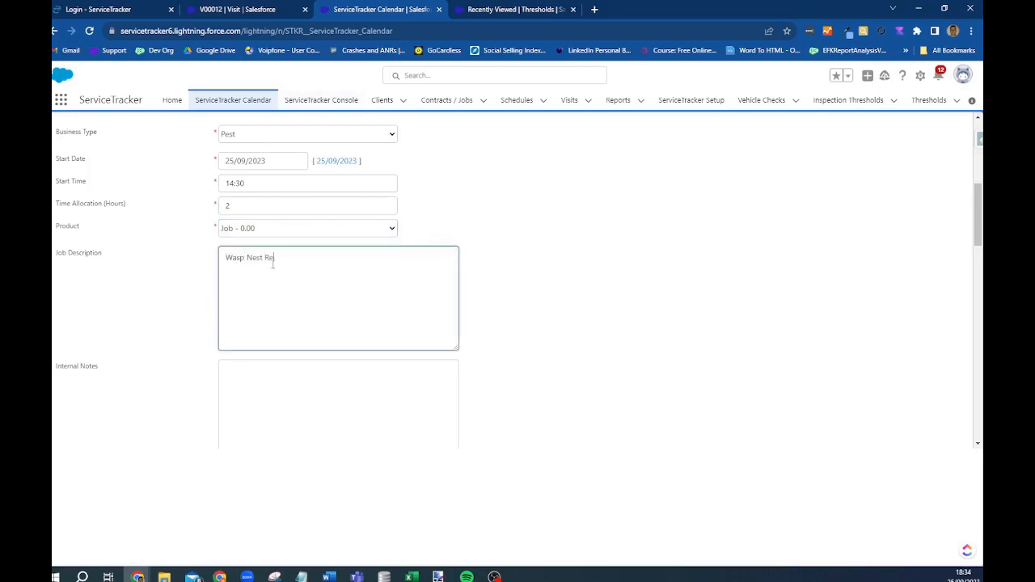
pyautogui.scroll(-3, 311, 251)
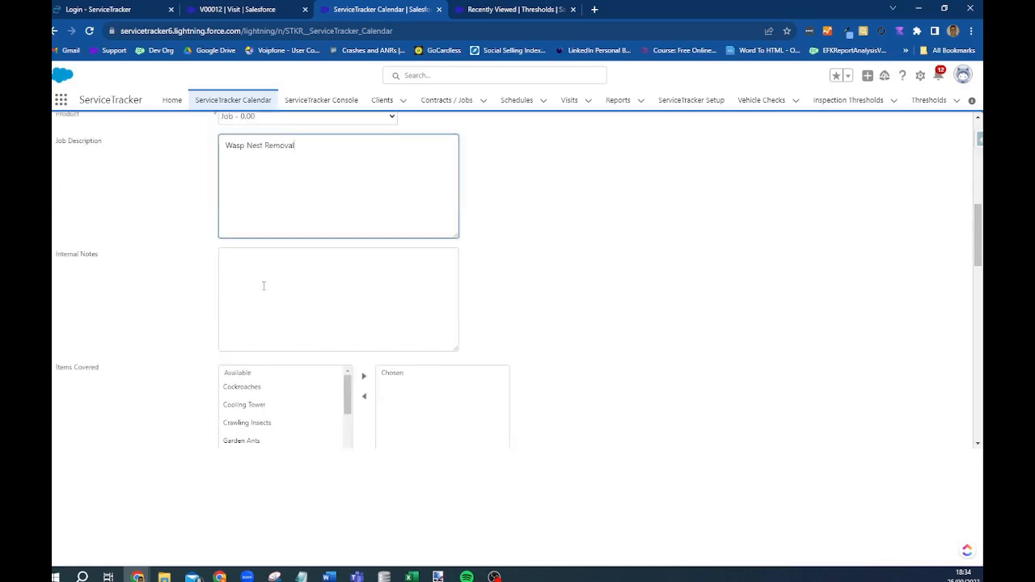
pyautogui.click(271, 278)
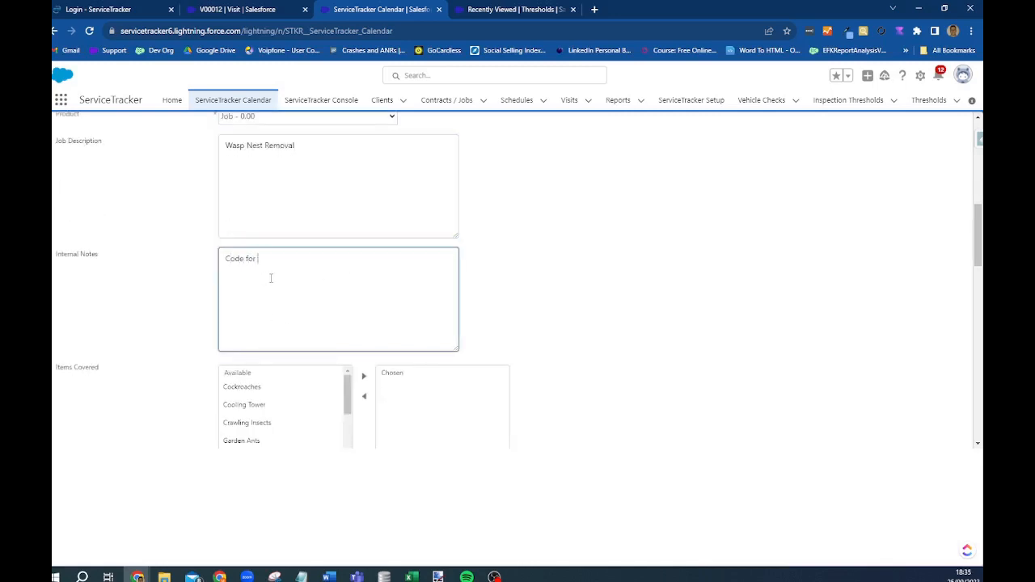
pyautogui.write('the gate 1234')
pyautogui.scroll(-2, 271, 234)
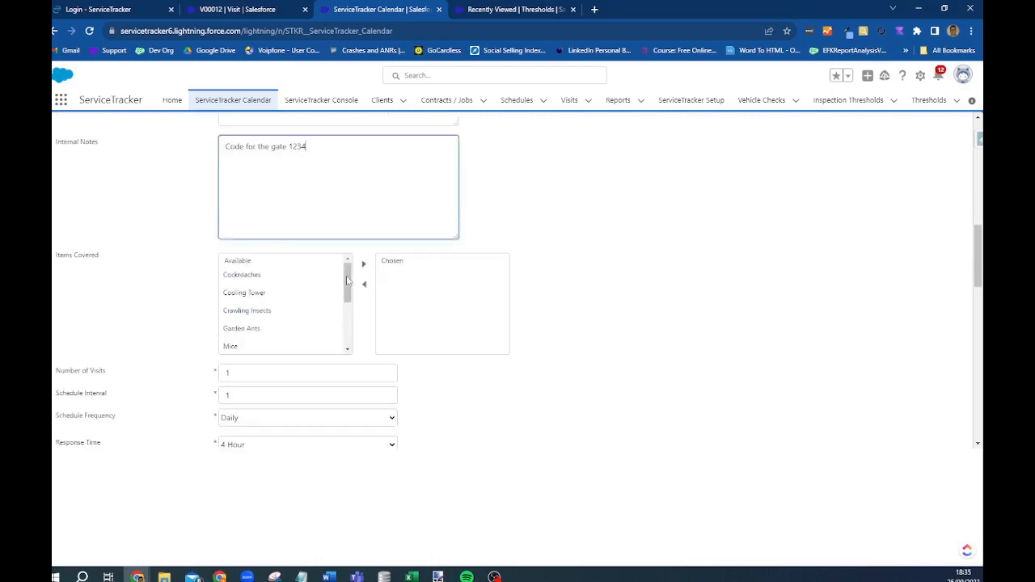
pyautogui.moveTo(349, 279)
pyautogui.mouseDown()
pyautogui.moveTo(355, 364)
pyautogui.moveTo(357, 271)
pyautogui.mouseUp()
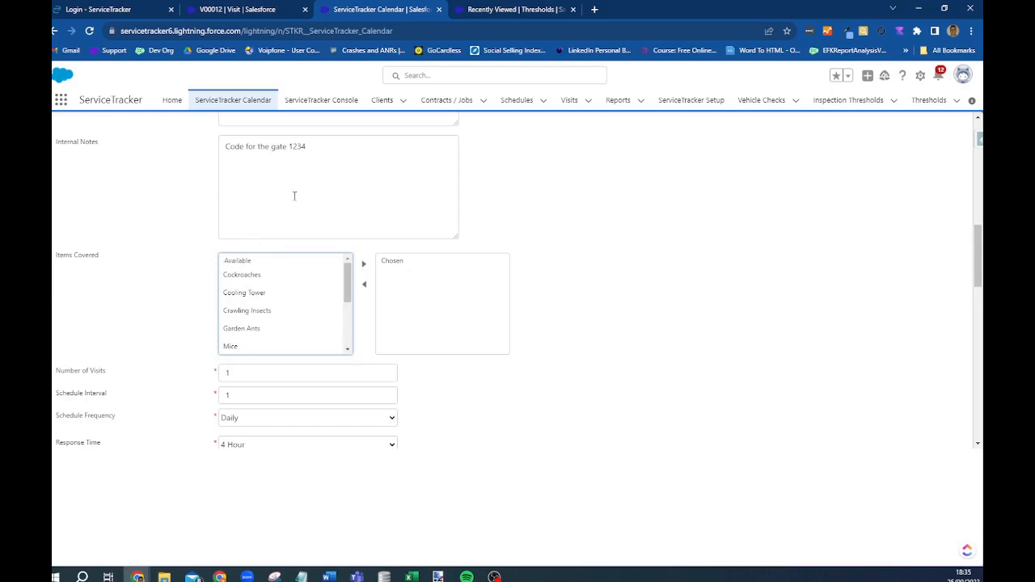
pyautogui.scroll(-3, 329, 356)
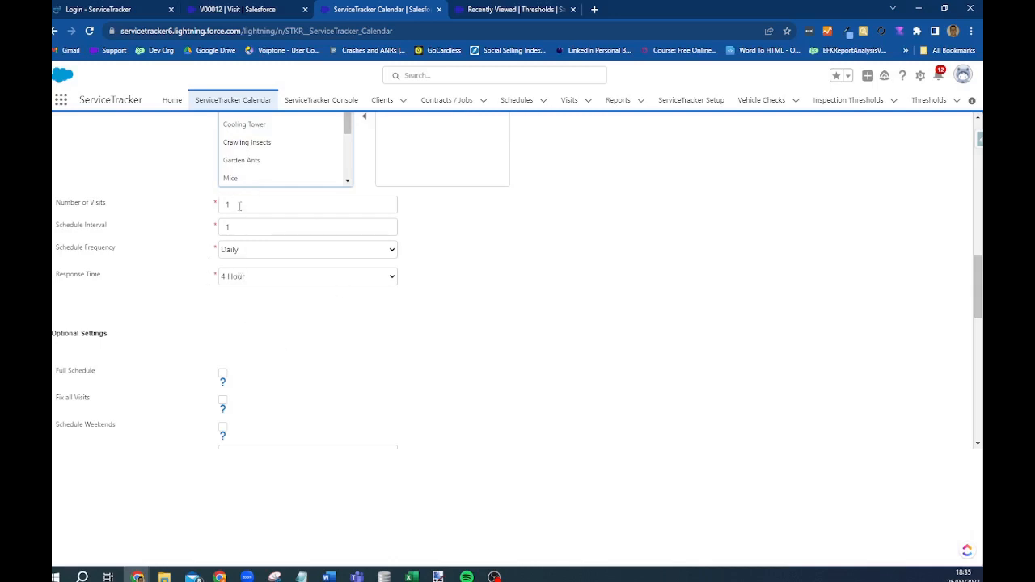
# - Set Number of Visits to 3, Schedule Interval to 5, with frequency kept Daily
pyautogui.doubleClick(240, 205)
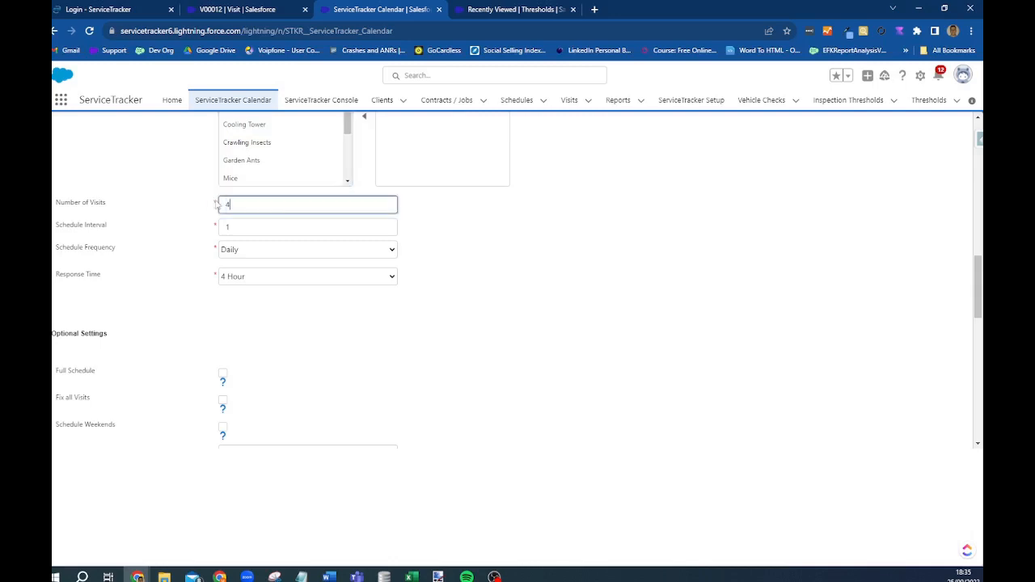
pyautogui.write('4')
pyautogui.press('BackSpace')
pyautogui.write('3')
pyautogui.click(241, 249)
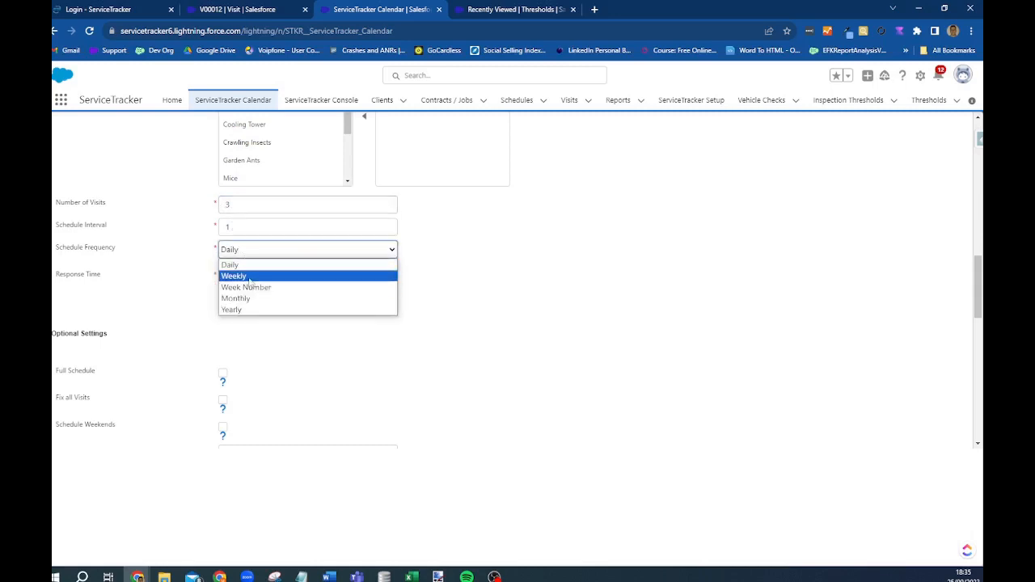
pyautogui.click(246, 277)
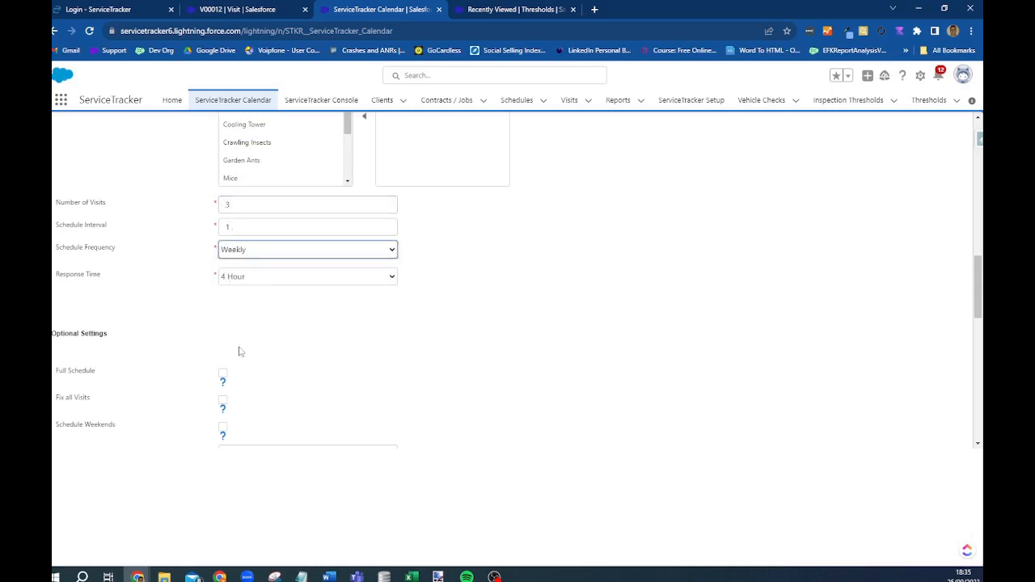
pyautogui.click(225, 226)
pyautogui.write('5')
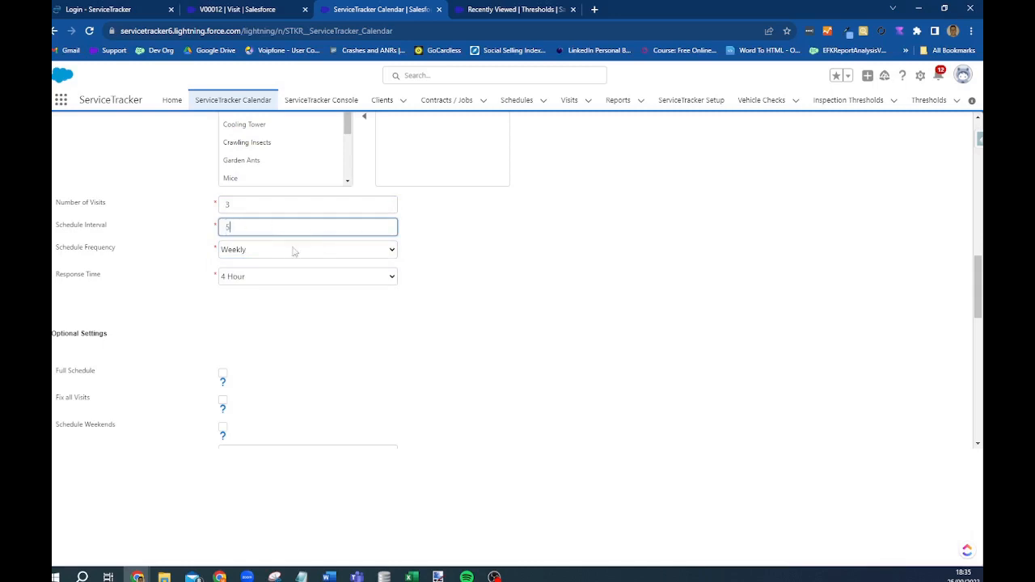
pyautogui.click(293, 250)
pyautogui.click(263, 265)
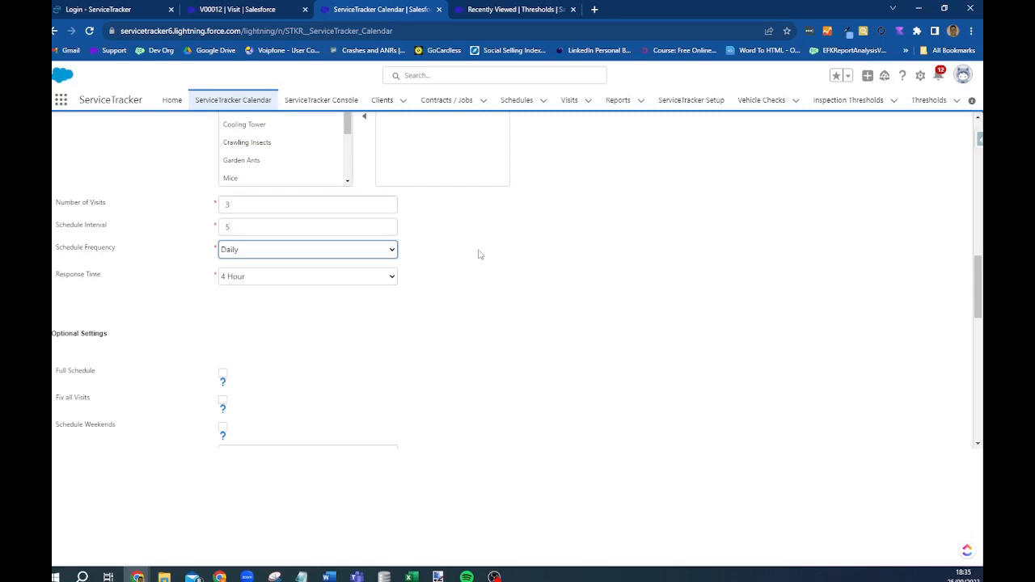
# - Set the Response Time to N/A
pyautogui.scroll(-1, 473, 279)
pyautogui.click(274, 227)
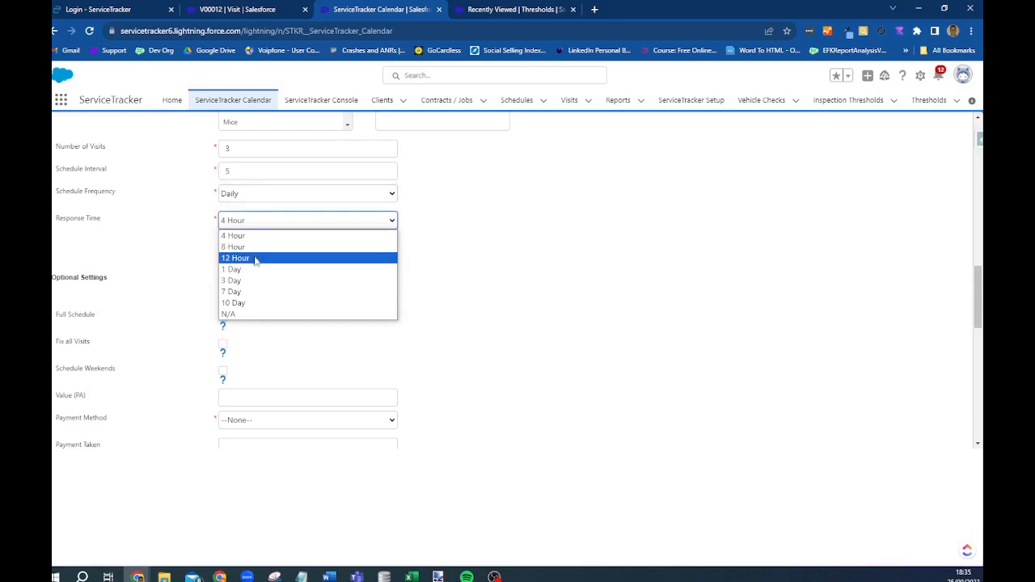
pyautogui.click(257, 258)
pyautogui.click(264, 223)
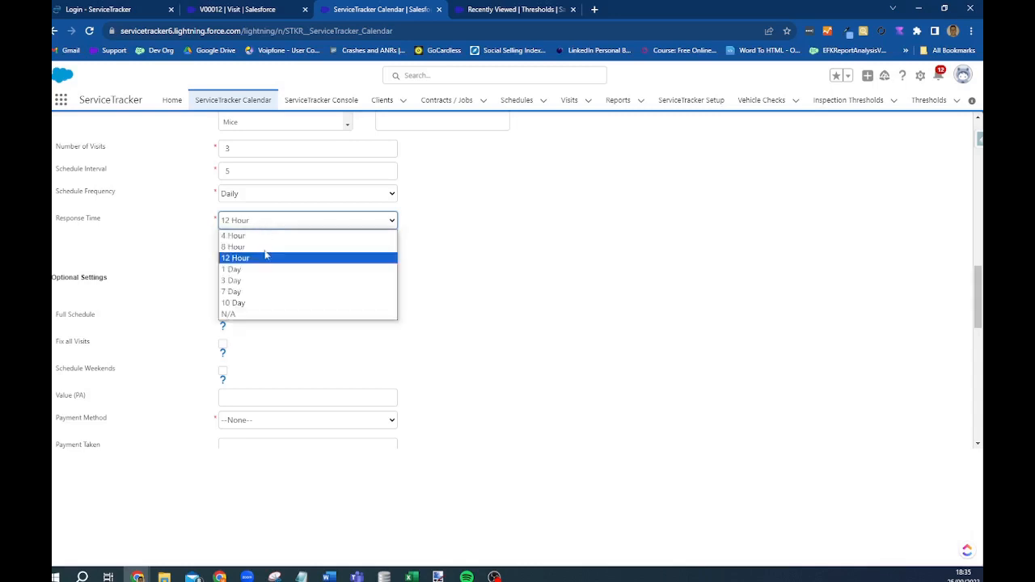
pyautogui.click(247, 315)
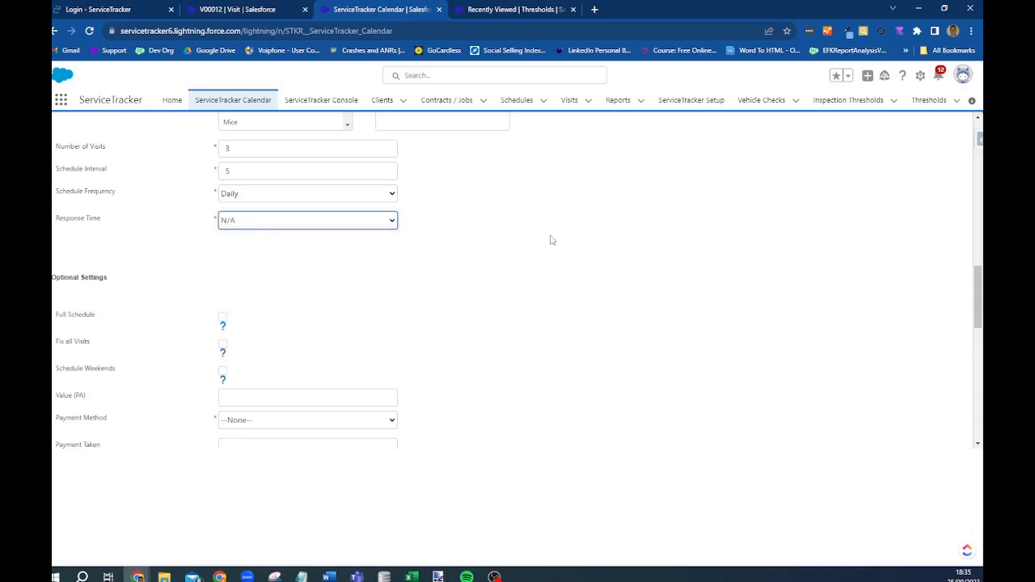
pyautogui.scroll(-1, 578, 272)
pyautogui.scroll(-2, 576, 272)
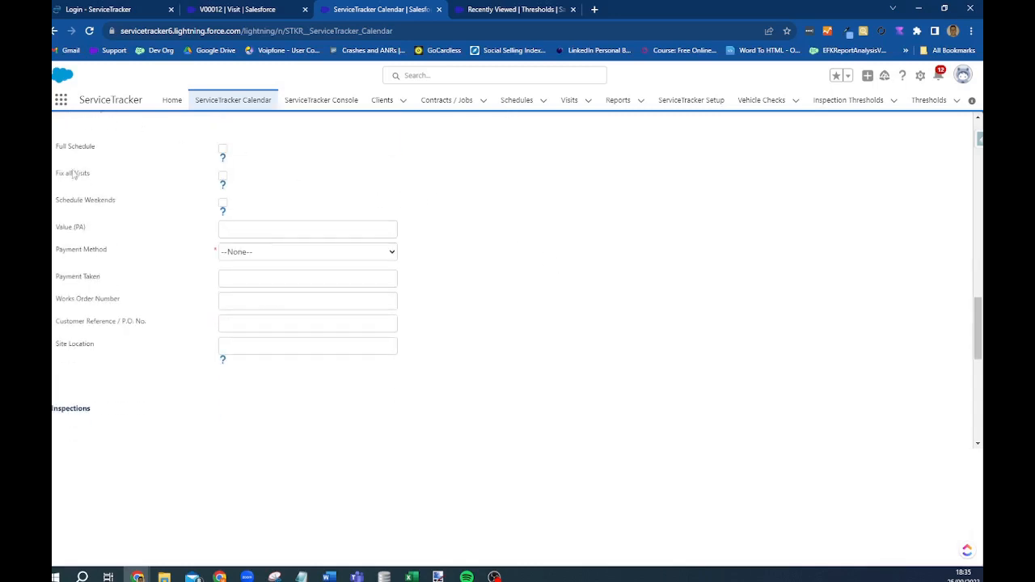
# - Toggle Full Schedule on and off, then try Fix all Visits and Schedule Weekends
pyautogui.scroll(2, 106, 194)
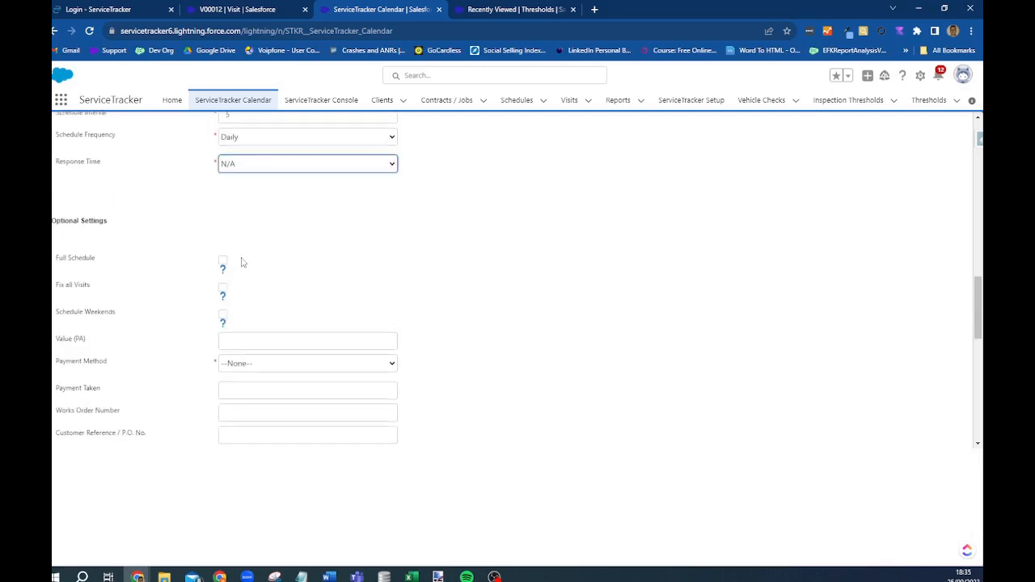
pyautogui.scroll(-1, 235, 243)
pyautogui.click(223, 208)
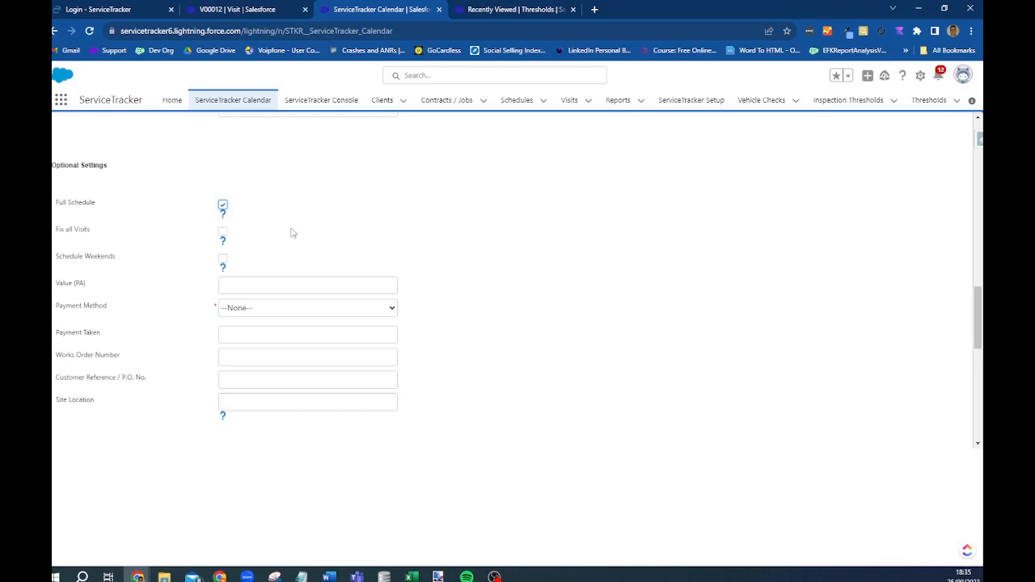
pyautogui.click(224, 206)
pyautogui.click(223, 232)
pyautogui.click(223, 259)
# - Set Value (PA) to 1000, payment method BACS and Payment Taken 1000
pyautogui.click(287, 284)
pyautogui.write('1000')
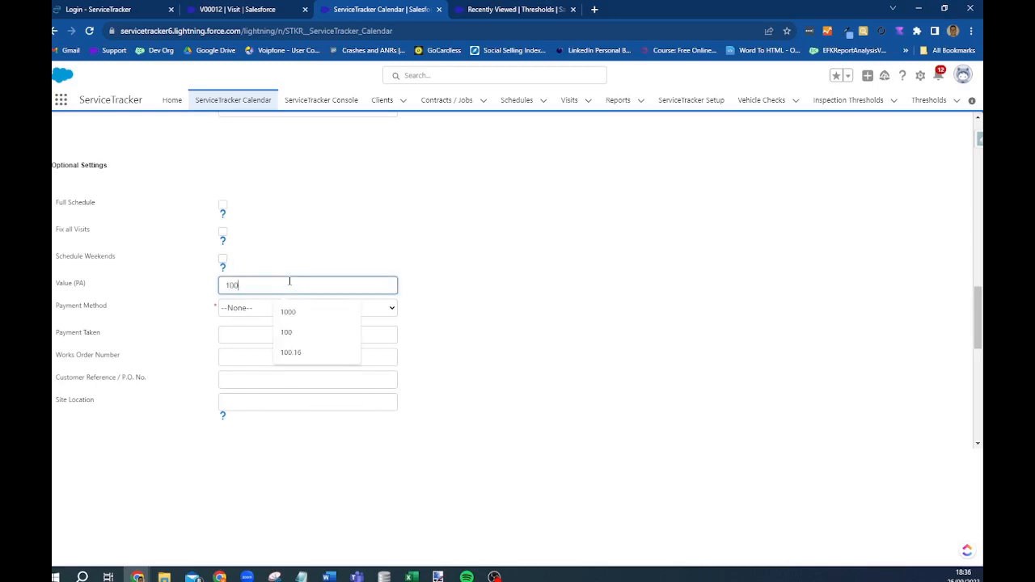
pyautogui.click(321, 249)
pyautogui.click(254, 314)
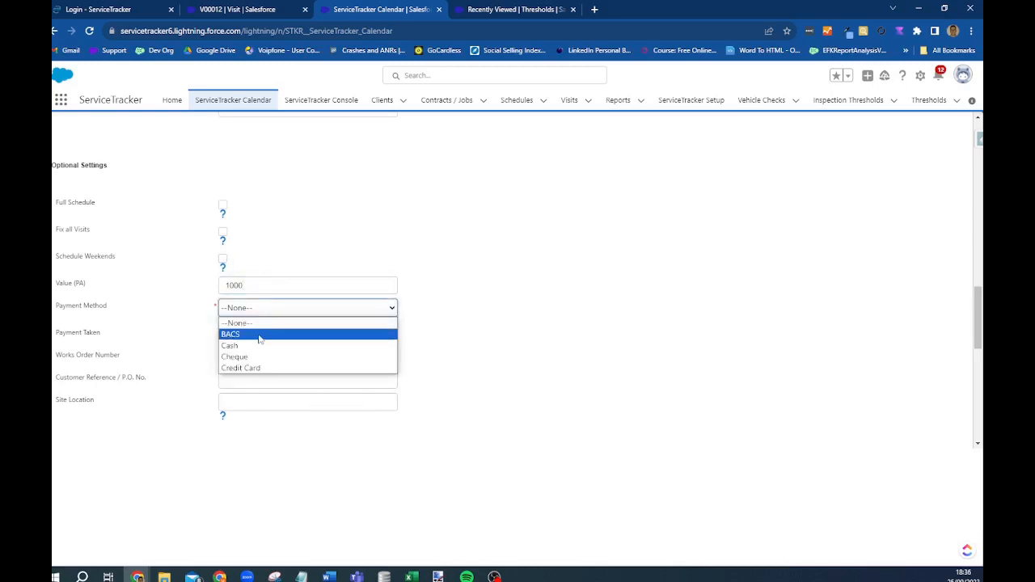
pyautogui.click(260, 335)
pyautogui.click(250, 336)
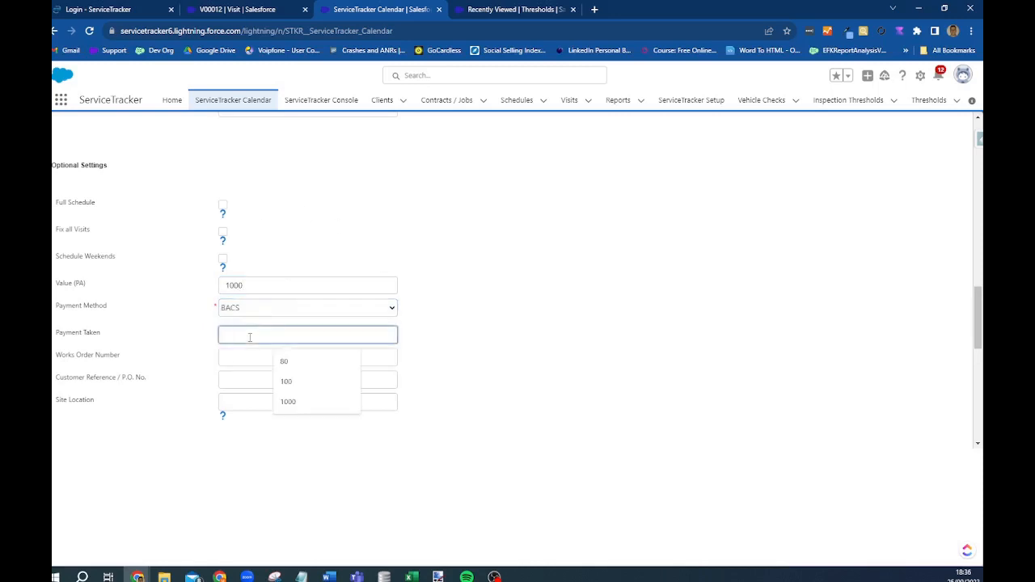
pyautogui.write('1000')
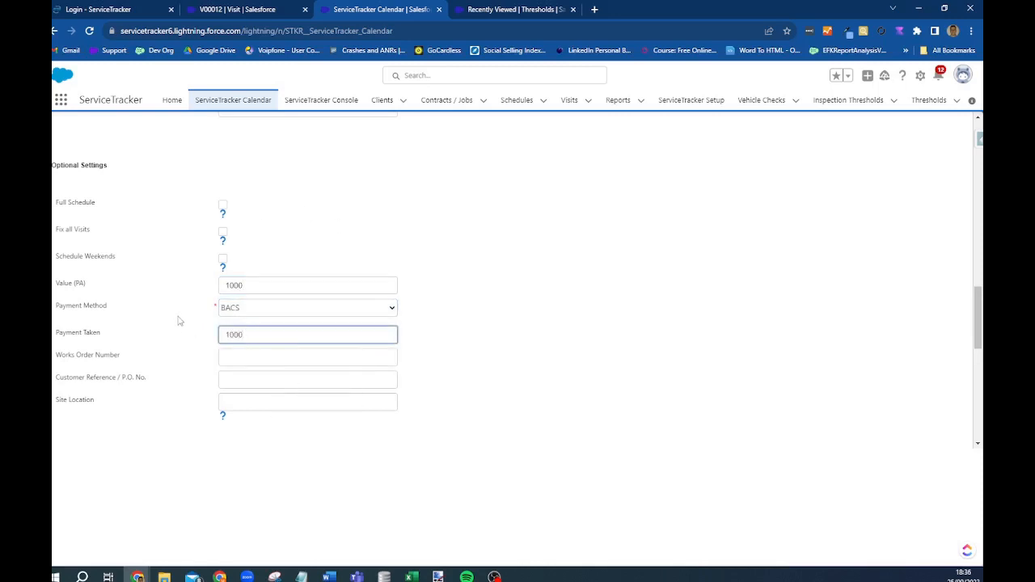
pyautogui.click(178, 317)
# - Fill in the works order number and customer reference, and Site Location 'In the shed'
pyautogui.click(245, 356)
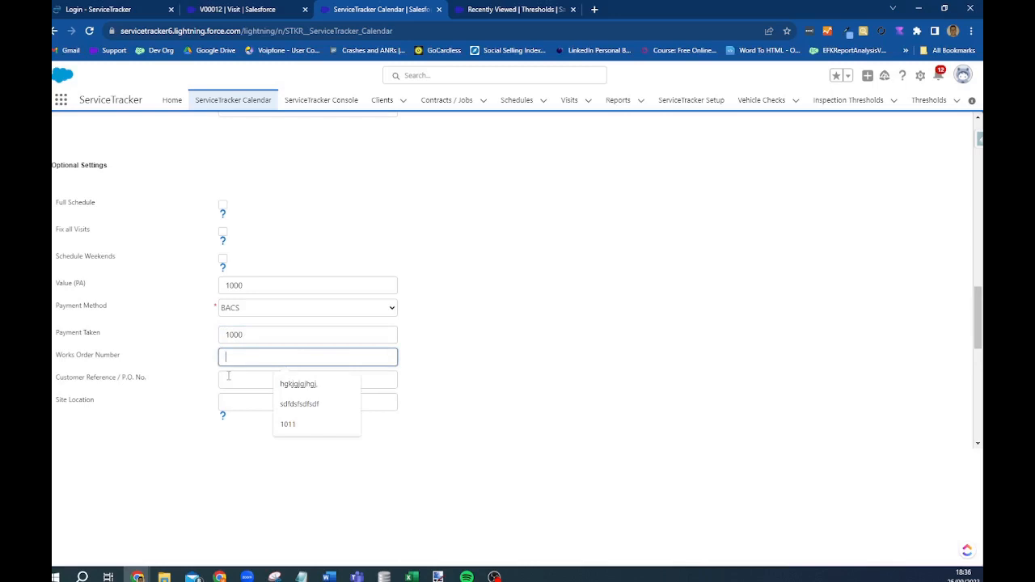
pyautogui.write('123456')
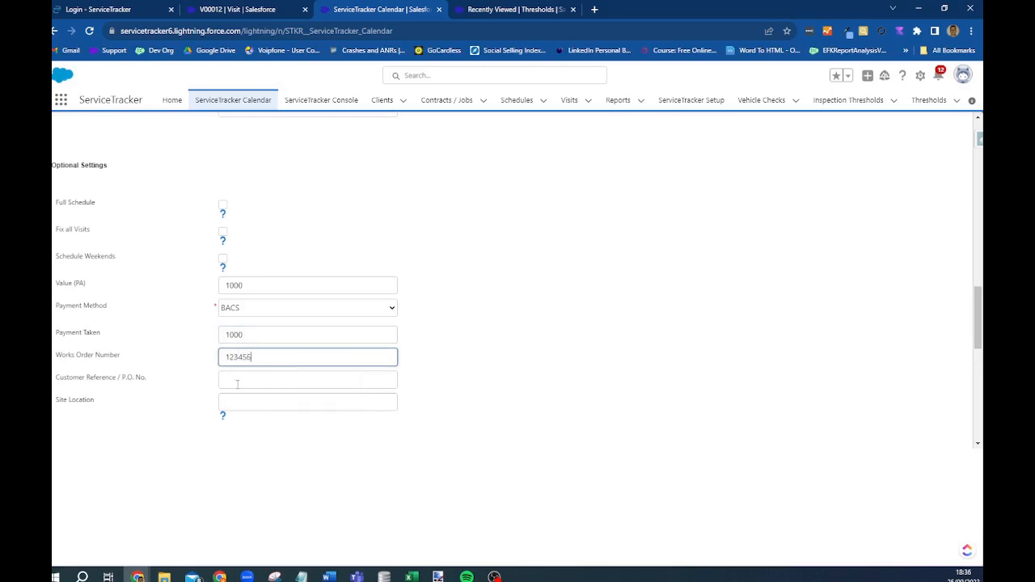
pyautogui.click(232, 377)
pyautogui.write('123456')
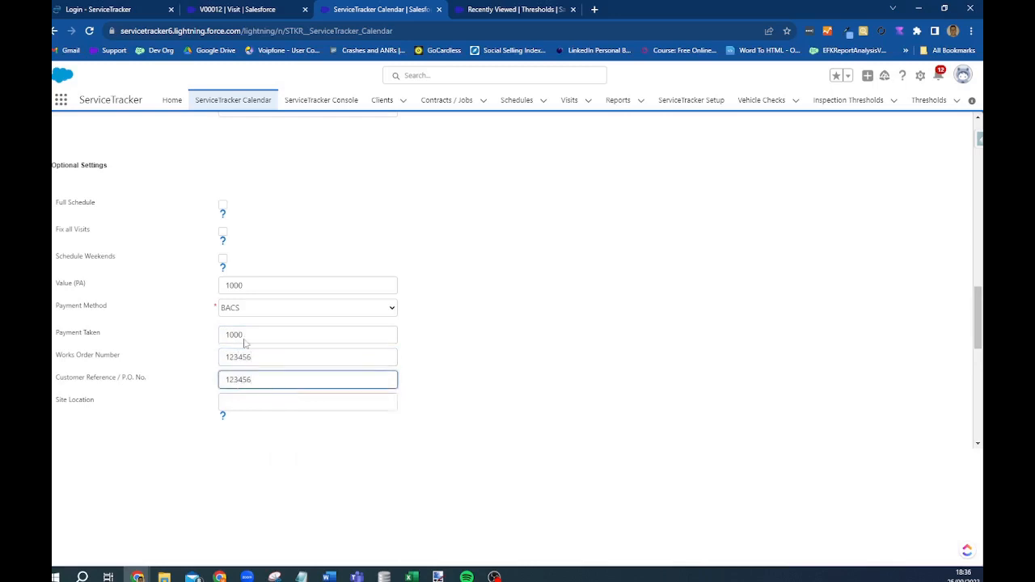
pyautogui.scroll(-1, 272, 350)
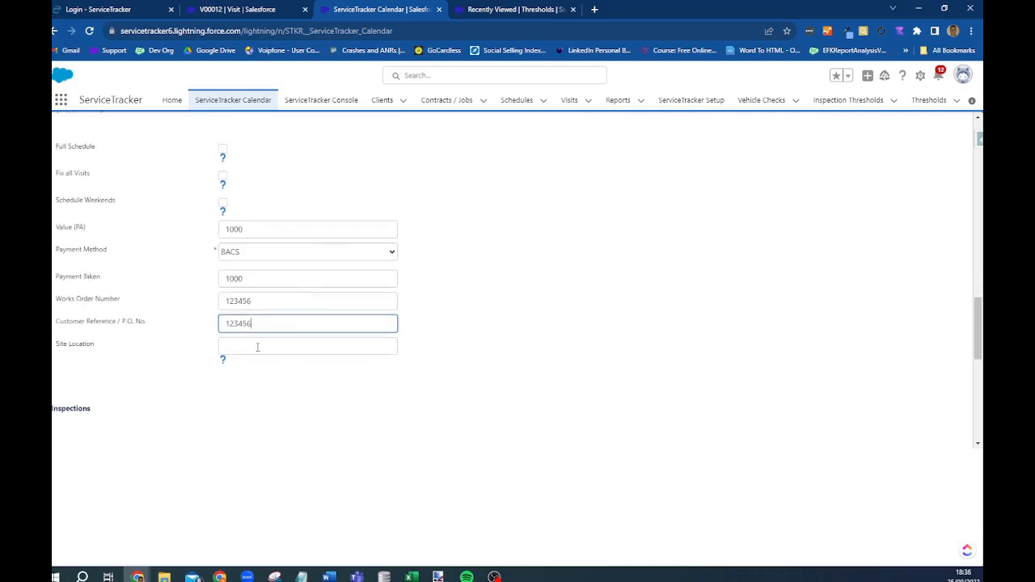
pyautogui.click(259, 347)
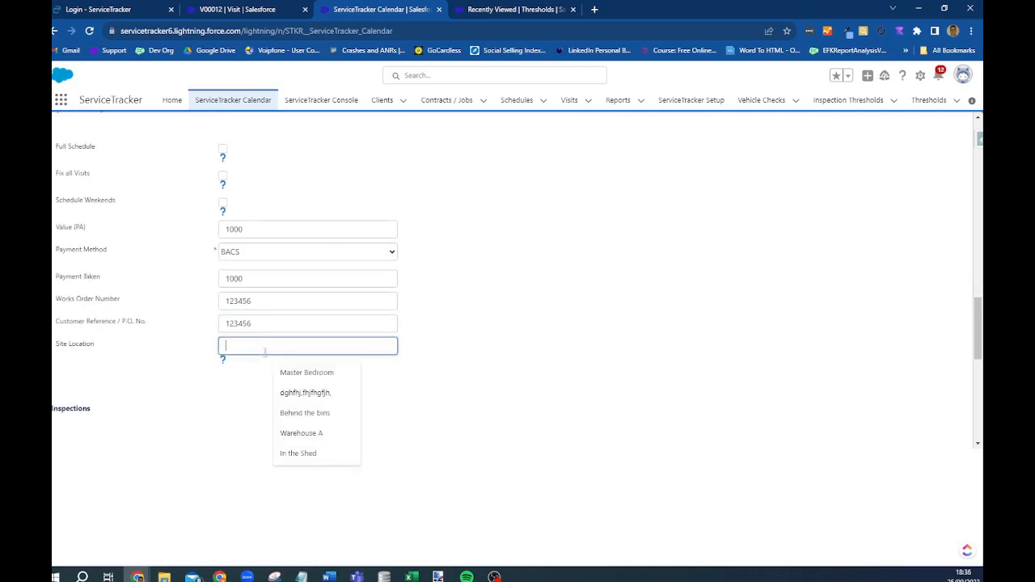
pyautogui.write('In the she')
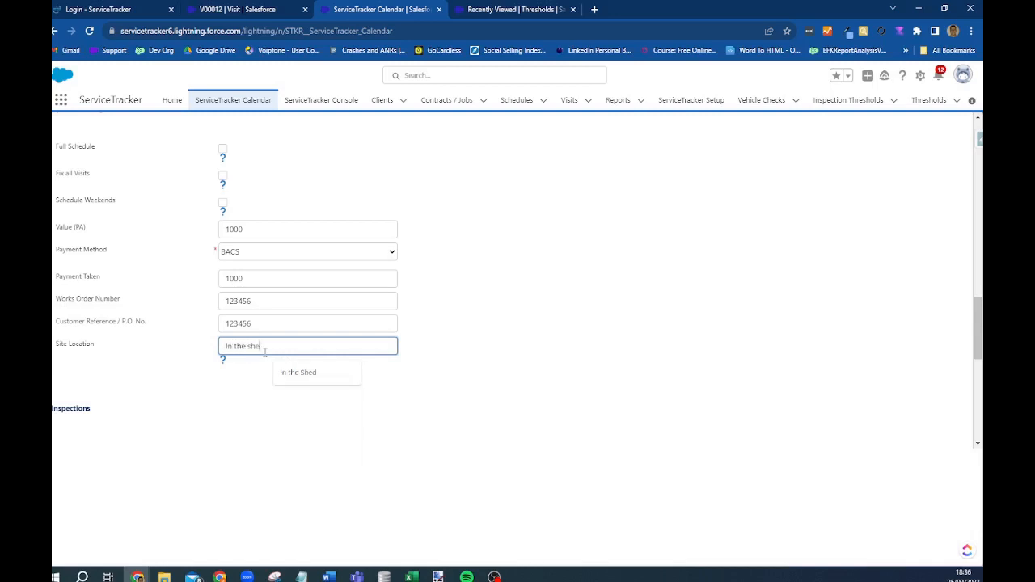
pyautogui.write('d')
pyautogui.press('Tab')
pyautogui.scroll(-4, 393, 294)
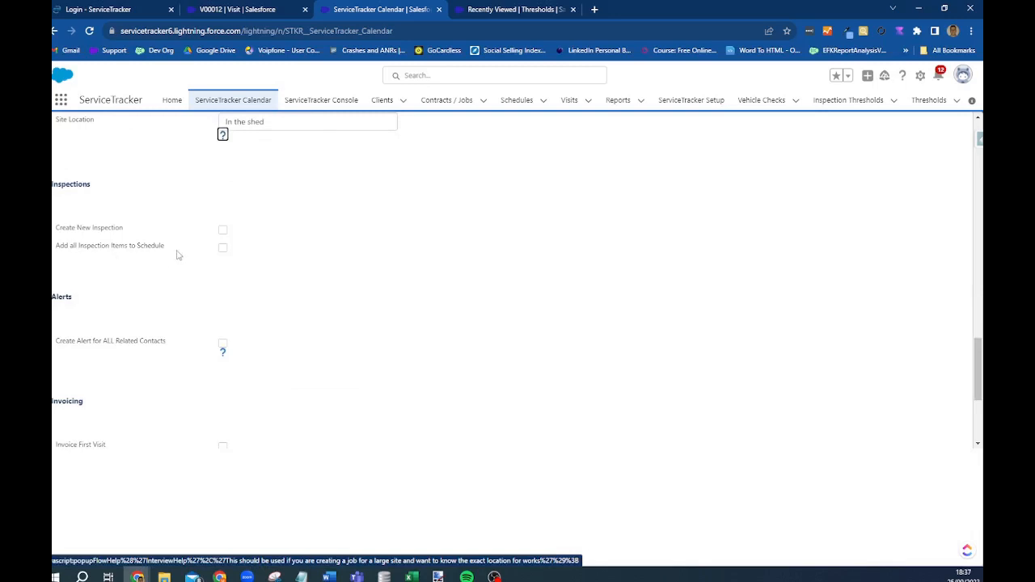
# - Toggle Create New Inspection, add all inspection items, and try the all-contacts alerts option
pyautogui.click(222, 231)
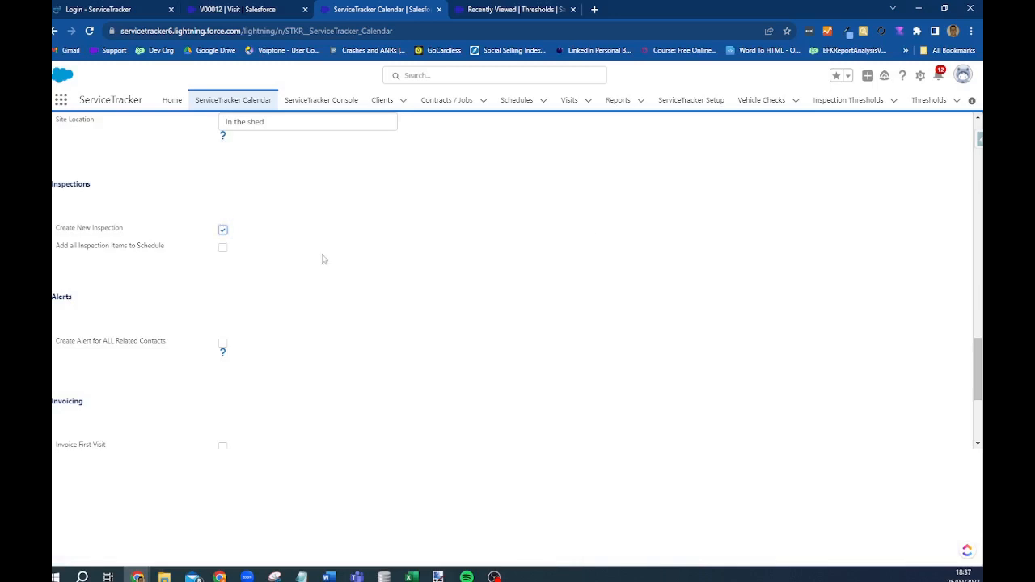
pyautogui.click(226, 234)
pyautogui.click(223, 249)
pyautogui.scroll(-2, 238, 245)
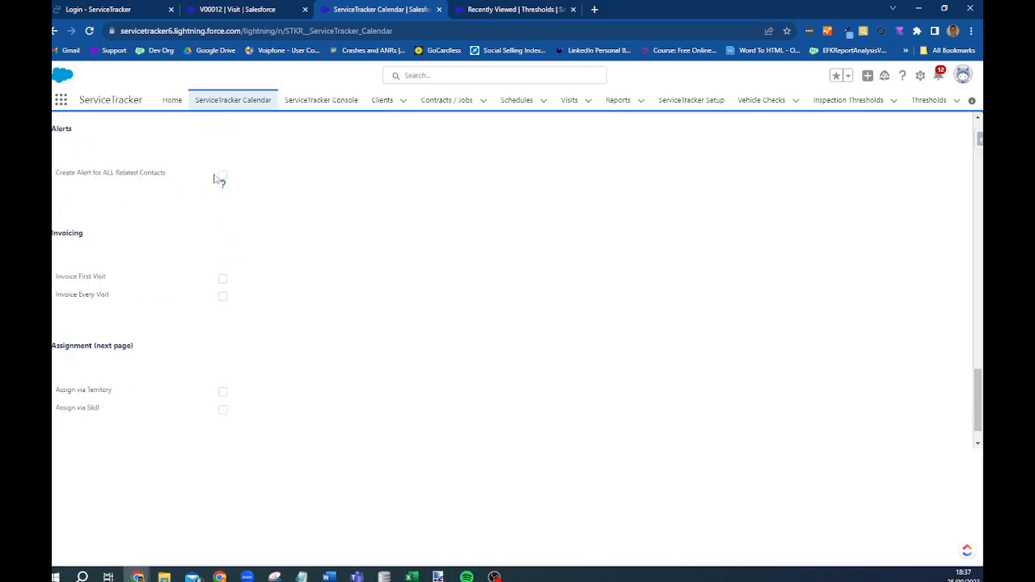
pyautogui.click(222, 175)
pyautogui.click(223, 176)
pyautogui.scroll(-1, 405, 263)
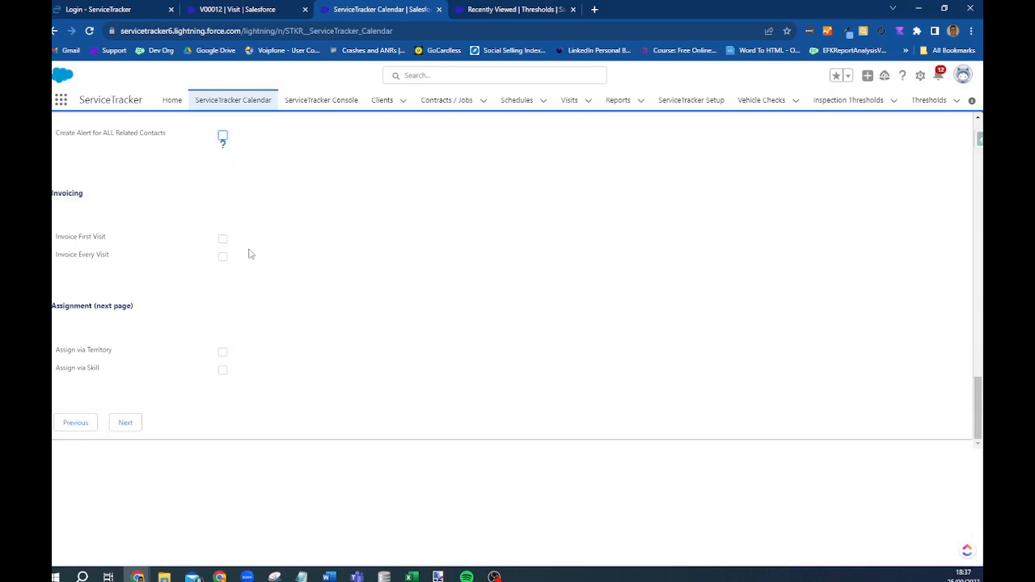
# - Try Invoice First Visit, Invoice Every Visit and Assign via Territory, then continue to Schedule Owner
pyautogui.click(222, 239)
pyautogui.click(223, 240)
pyautogui.click(224, 258)
pyautogui.click(224, 257)
pyautogui.click(223, 354)
pyautogui.click(223, 353)
pyautogui.click(222, 371)
pyautogui.click(125, 424)
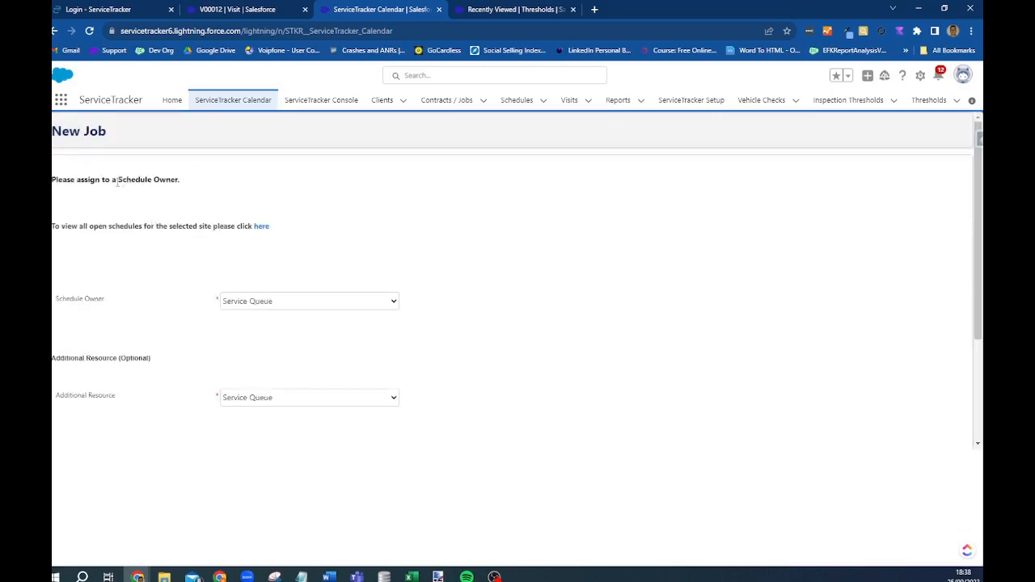
# - Keep Service Queue as Schedule Owner and Additional Resource, then finish creating the job
pyautogui.click(285, 301)
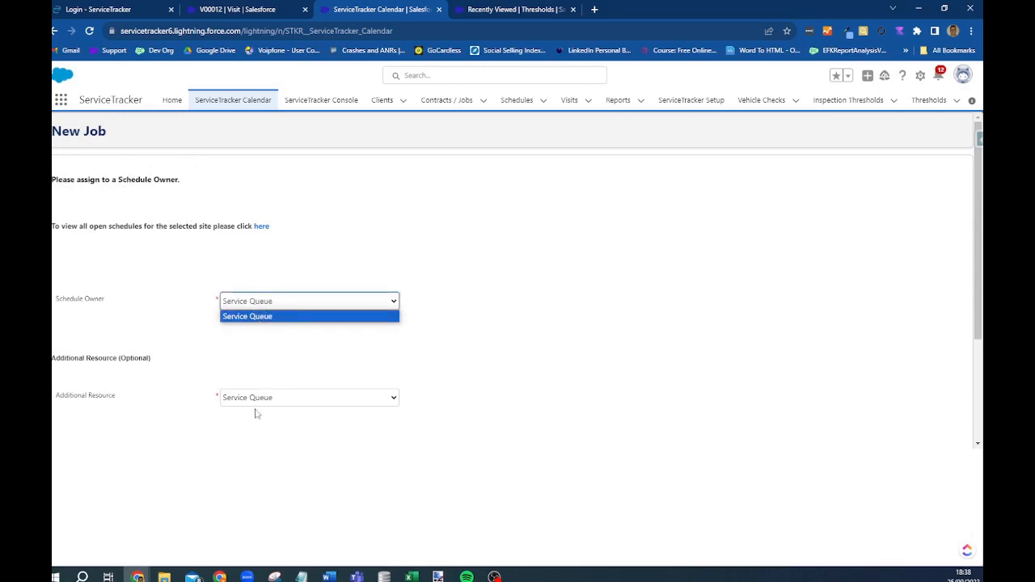
pyautogui.click(528, 340)
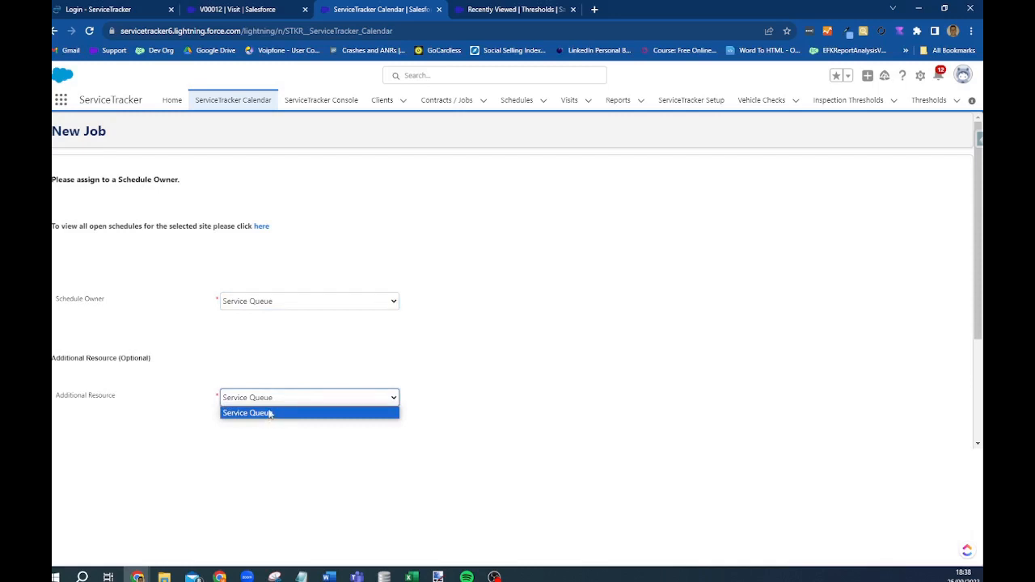
pyautogui.scroll(-2, 590, 343)
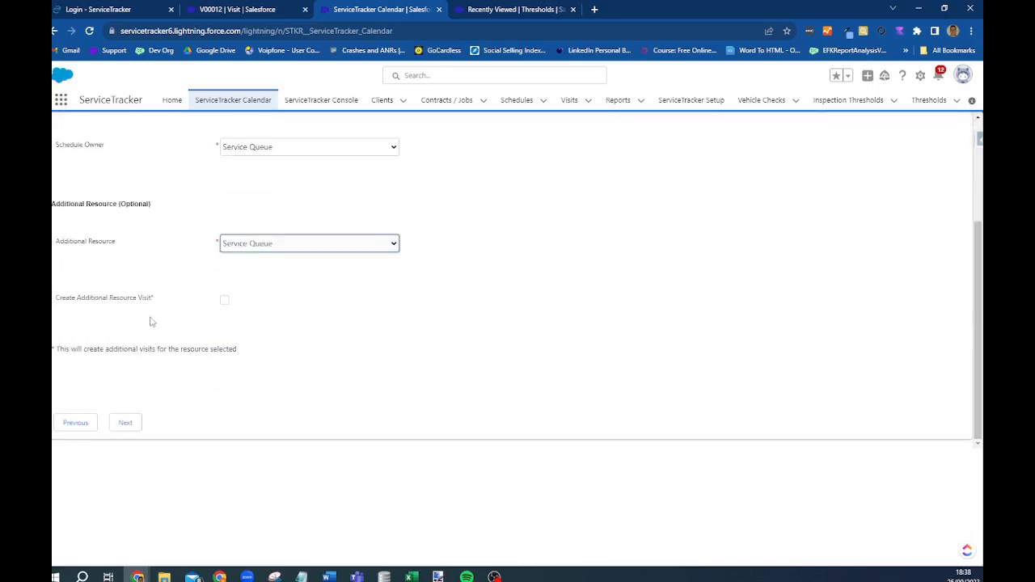
pyautogui.click(125, 424)
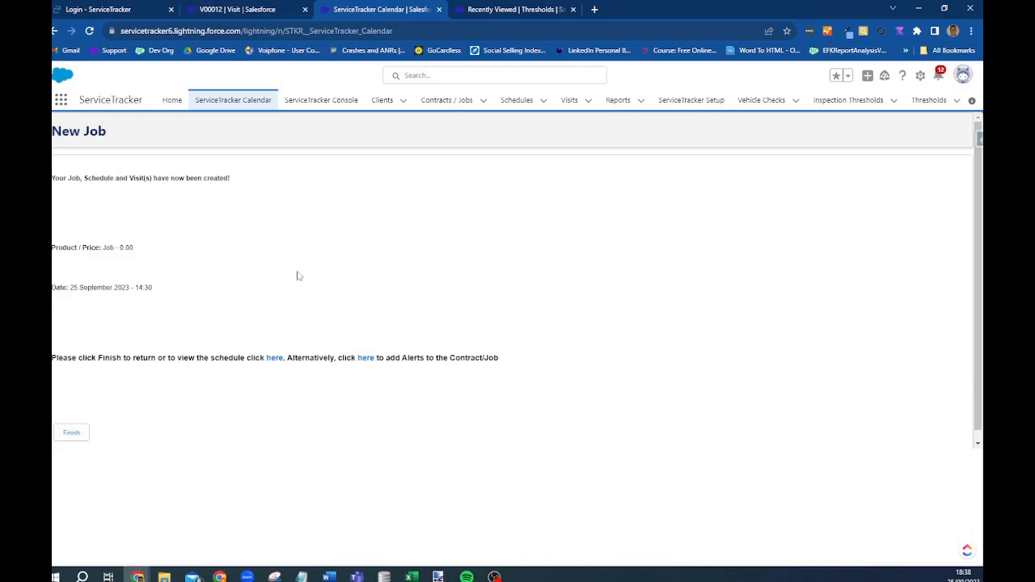
pyautogui.click(76, 422)
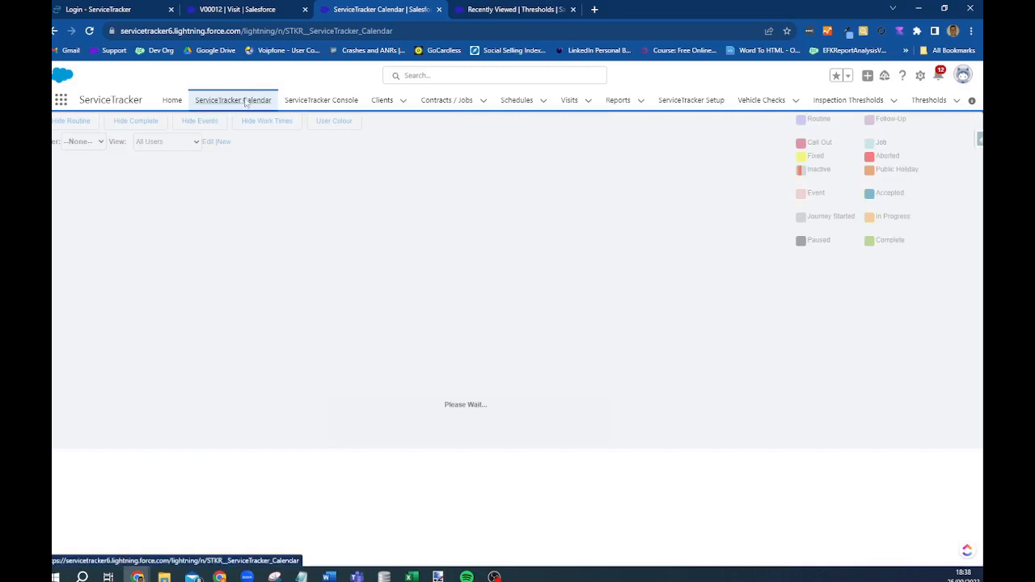
# - Drag the Wasp Nest Removal visit to 07:30 on 25 September 2023 and open its record
pyautogui.click(243, 100)
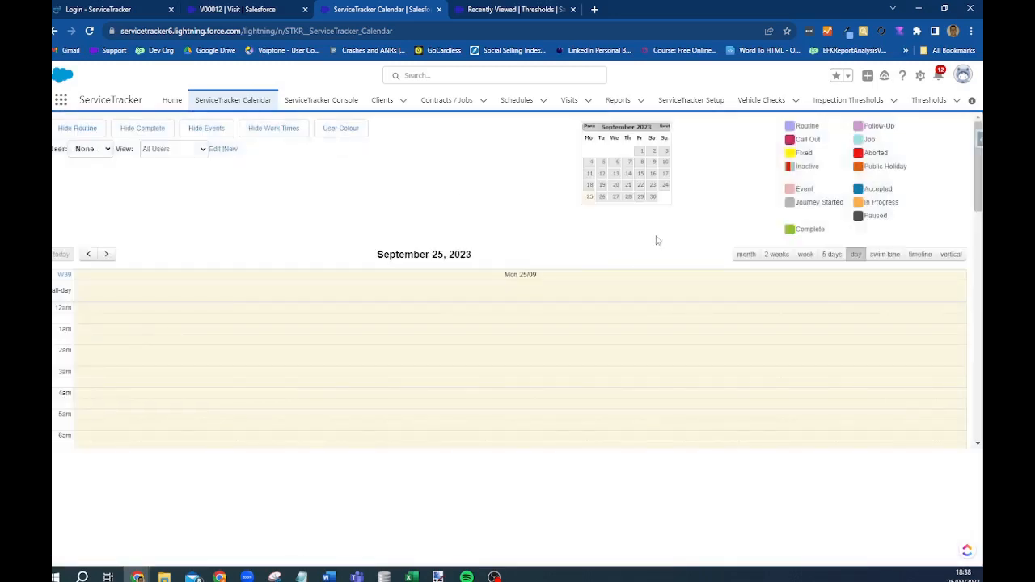
pyautogui.scroll(-5, 342, 393)
pyautogui.moveTo(181, 366)
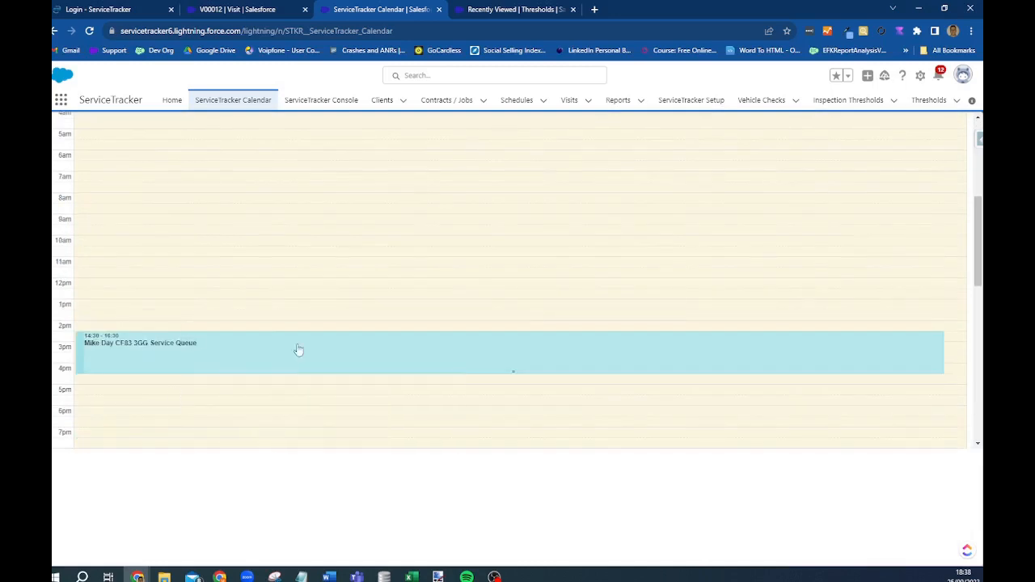
pyautogui.moveTo(242, 354); pyautogui.dragTo(226, 201)
pyautogui.rightClick(226, 201)
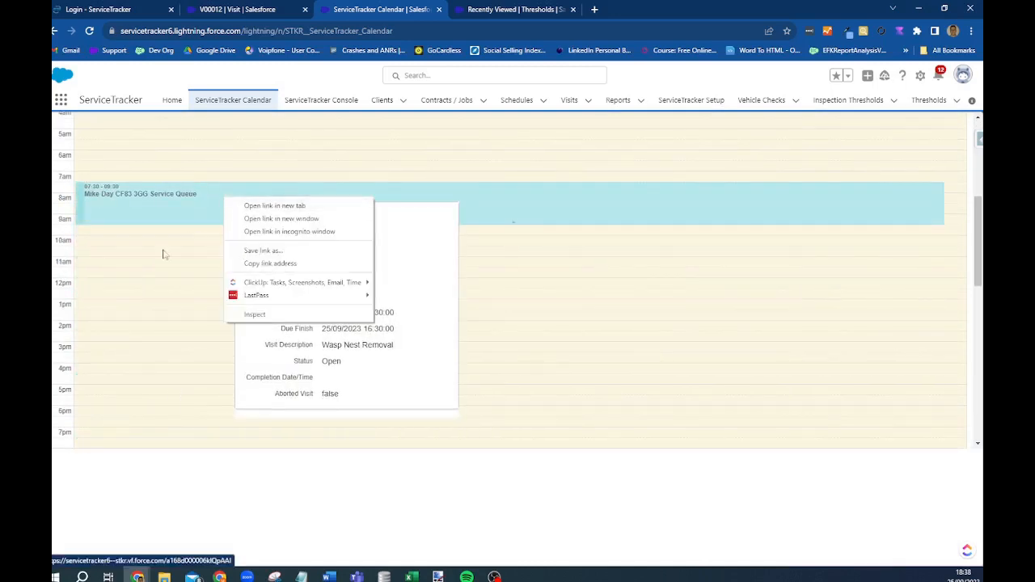
pyautogui.click(164, 254)
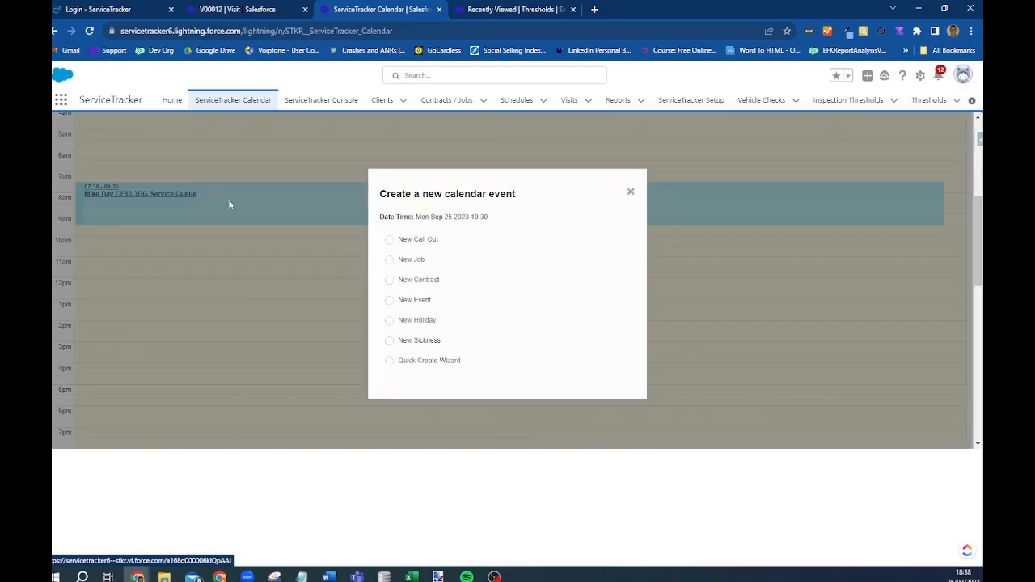
pyautogui.click(628, 194)
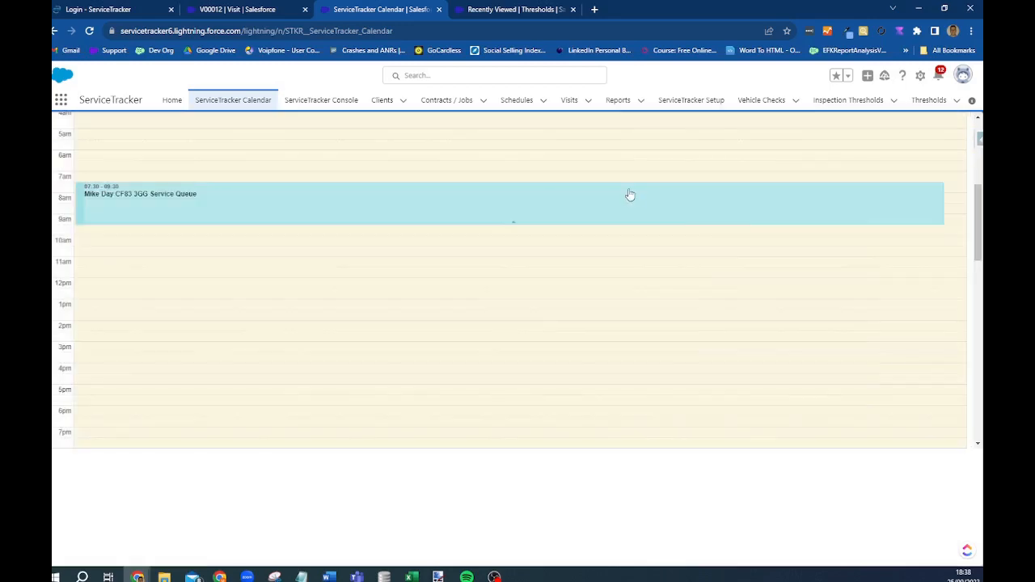
pyautogui.click(154, 209)
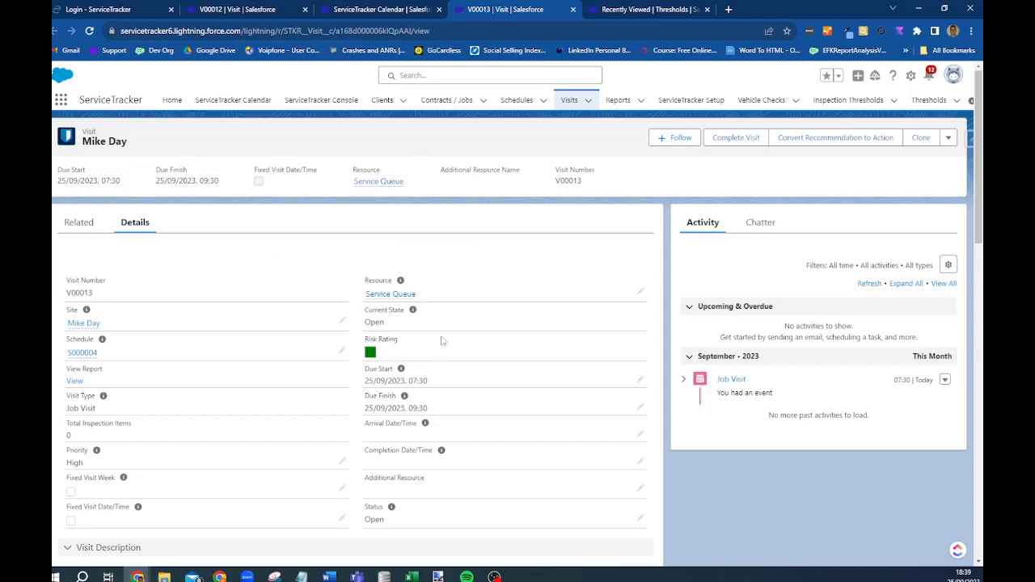
pyautogui.click(688, 102)
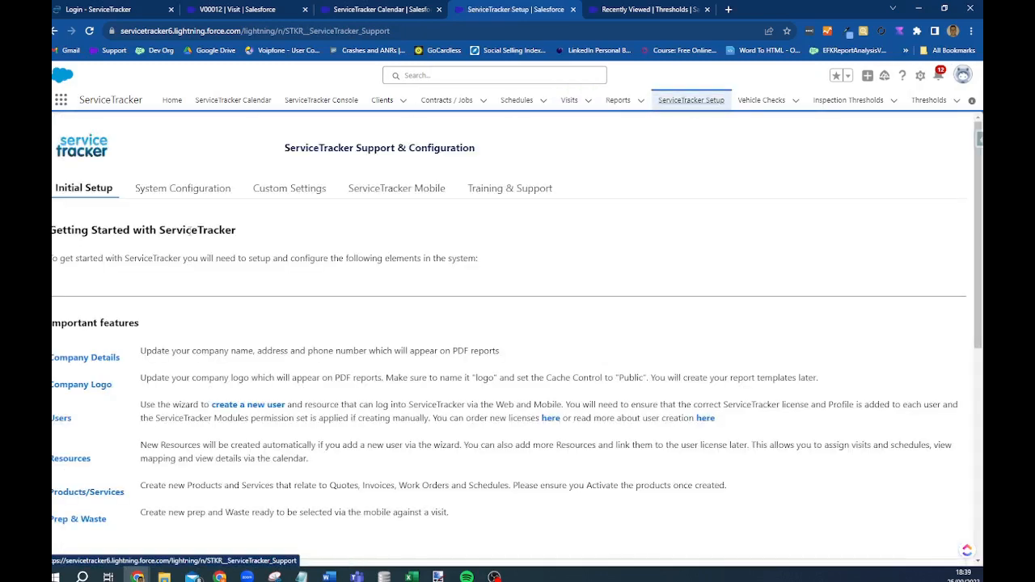
# - Fill the Company Information street address from a saved suggestion and save the organisation details
pyautogui.scroll(-2, 127, 541)
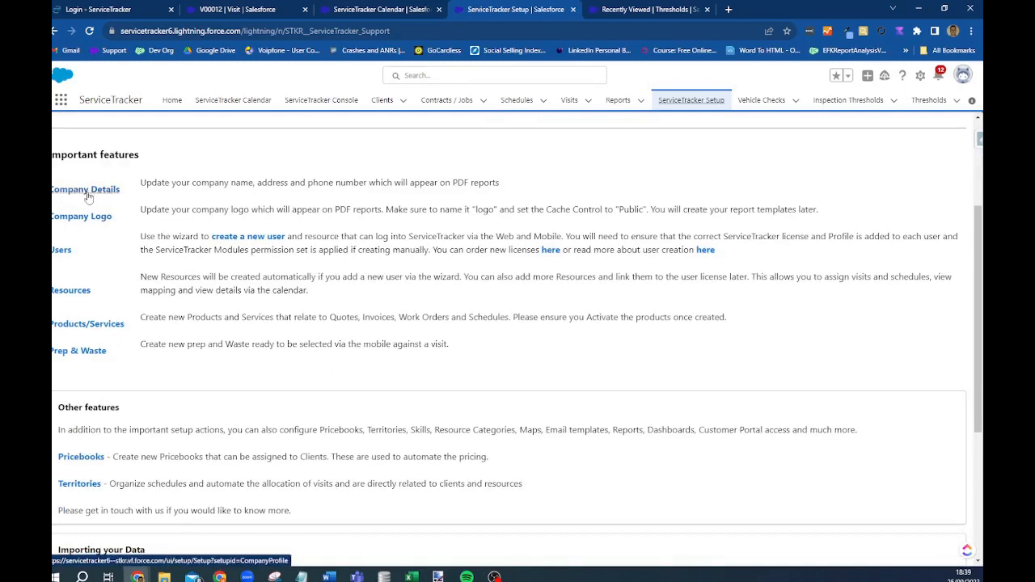
pyautogui.click(89, 194)
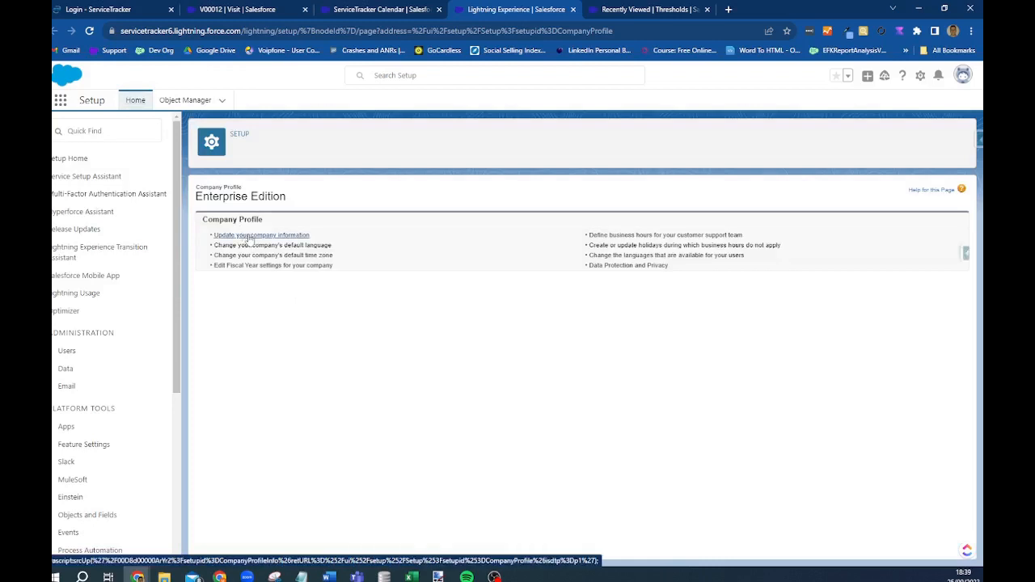
pyautogui.click(251, 235)
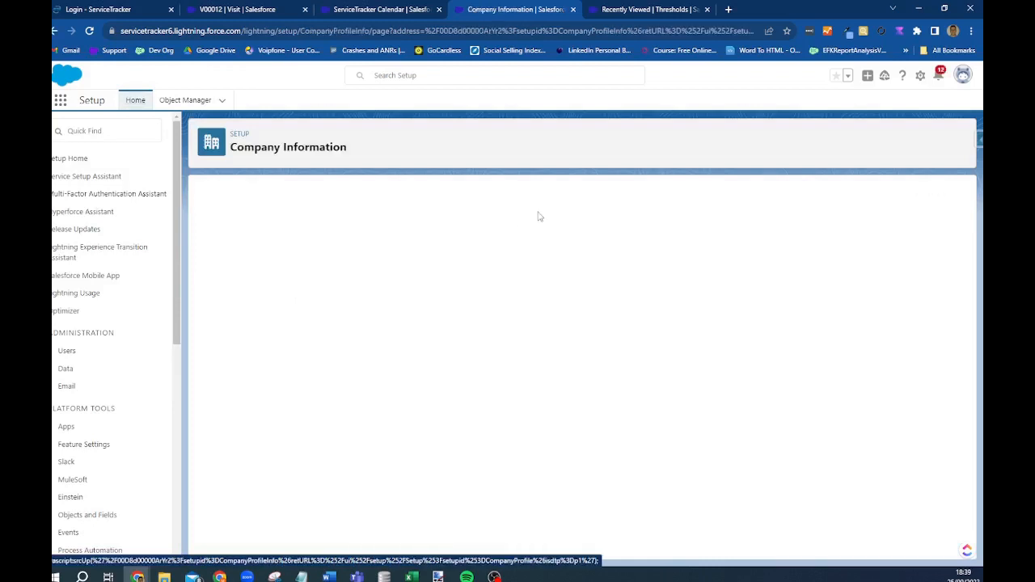
pyautogui.click(441, 256)
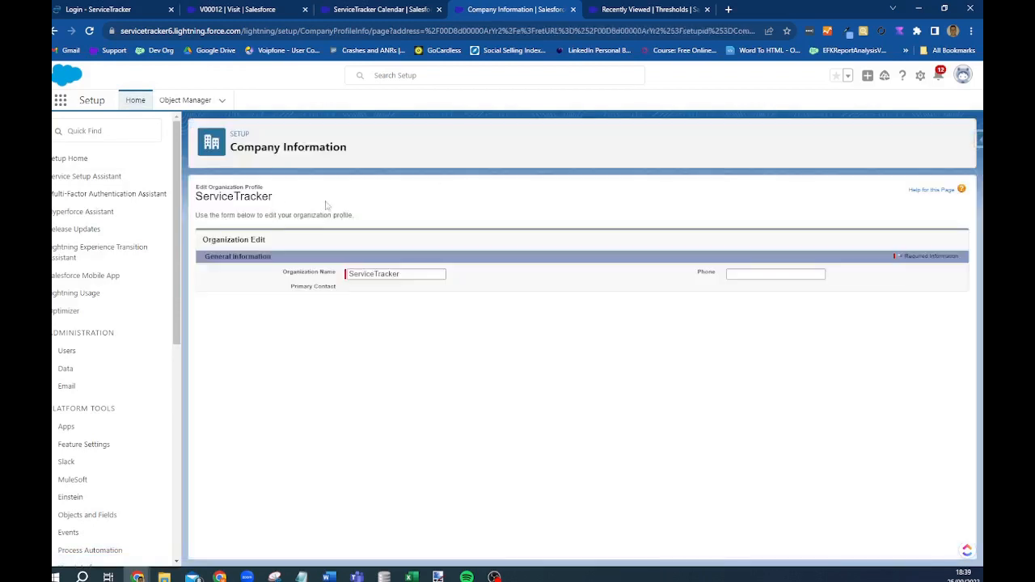
pyautogui.click(374, 343)
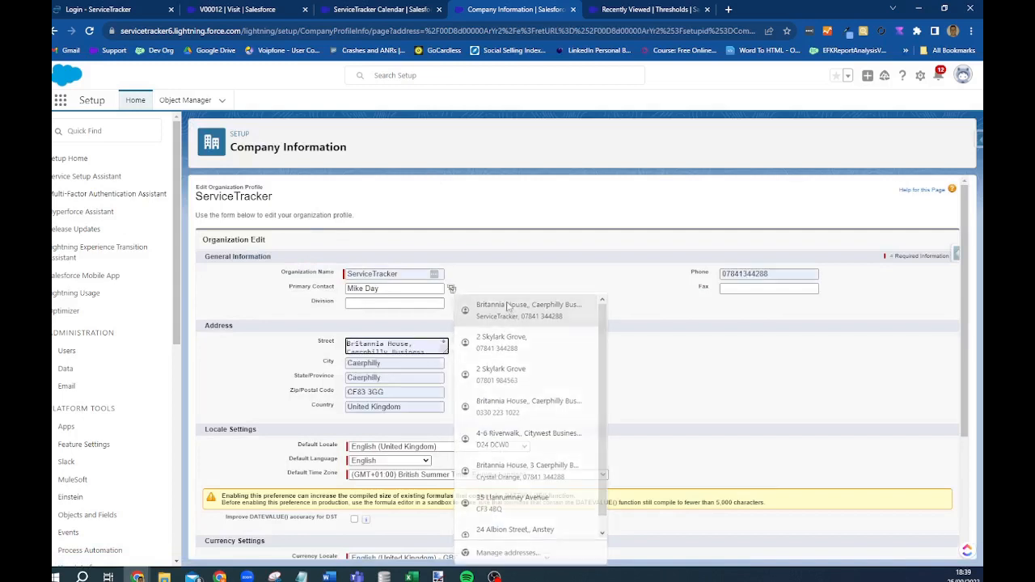
pyautogui.click(518, 307)
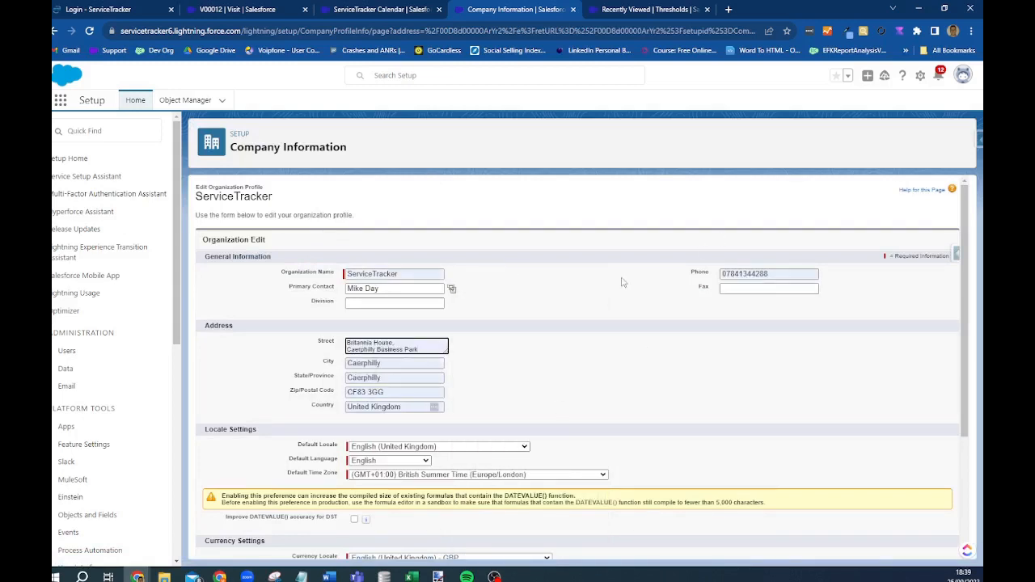
pyautogui.scroll(-3, 623, 282)
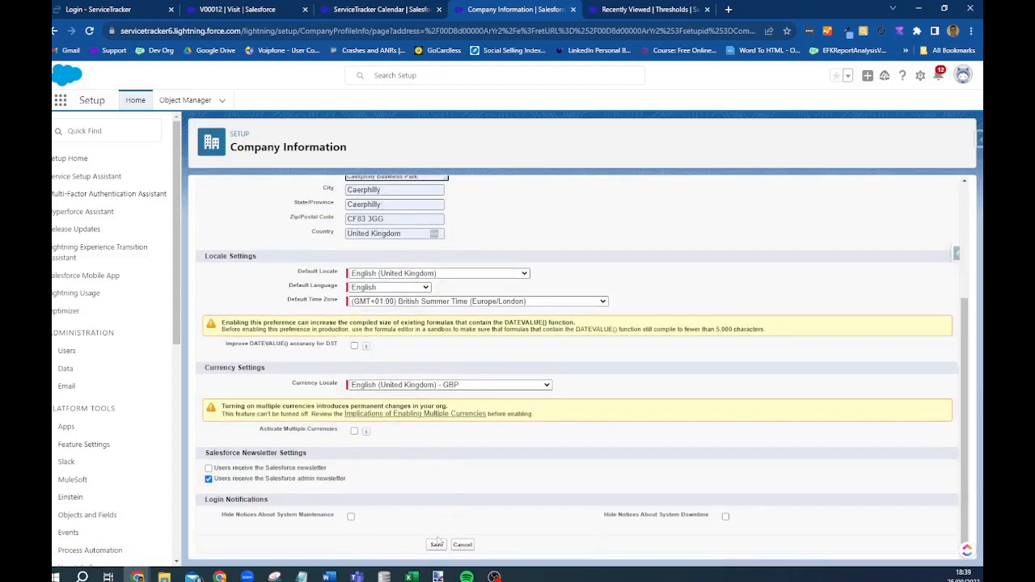
pyautogui.click(437, 546)
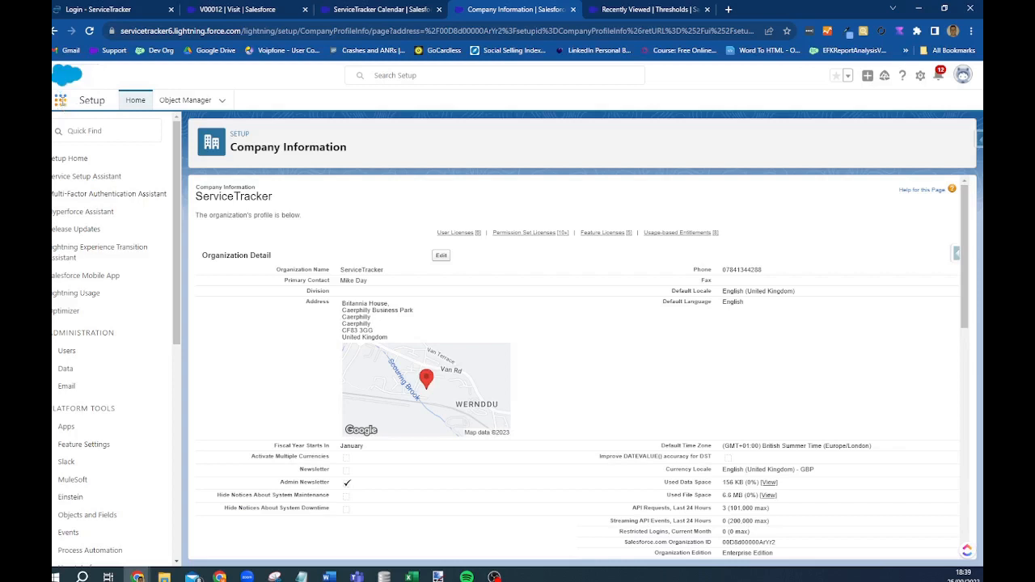
pyautogui.click(61, 103)
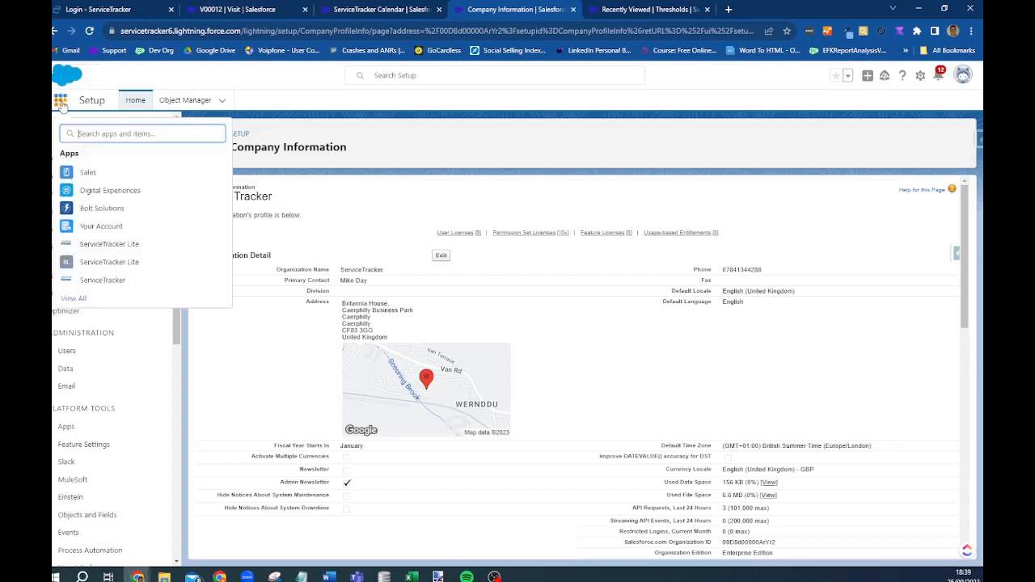
# - Go from the ServiceTracker app to the Company Logo page in ServiceTracker Setup
pyautogui.click(106, 282)
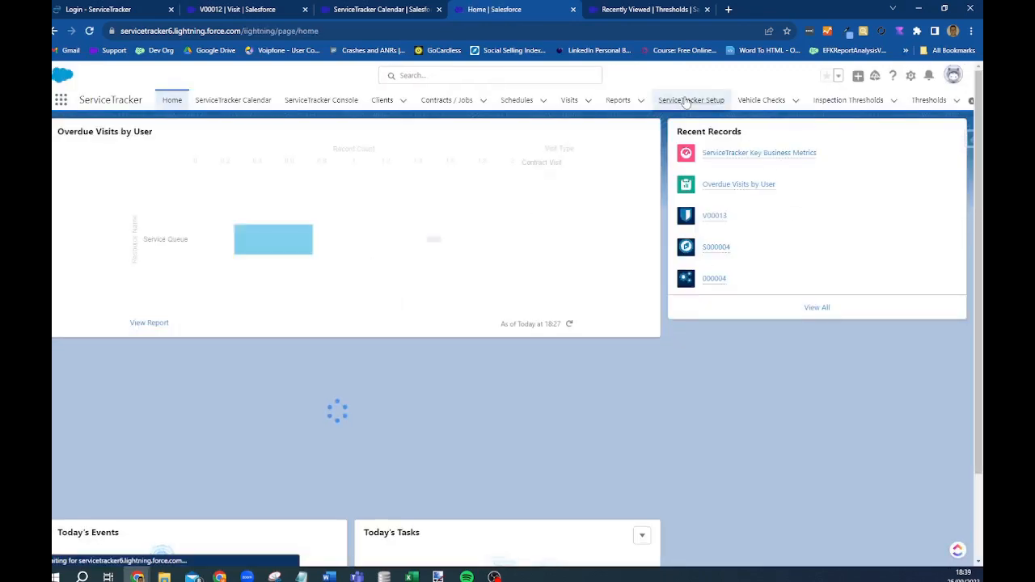
pyautogui.click(687, 100)
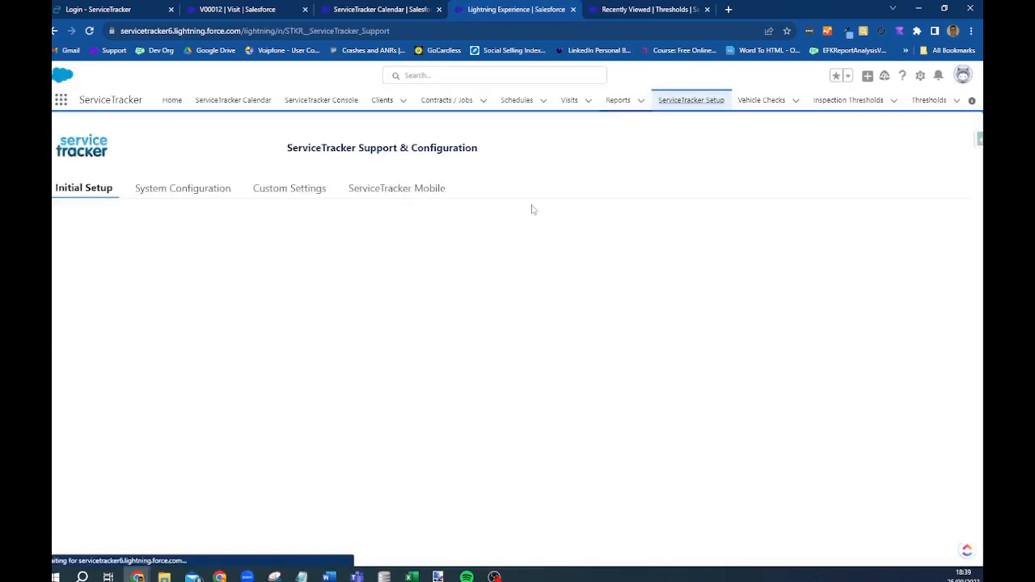
pyautogui.scroll(-2, 91, 306)
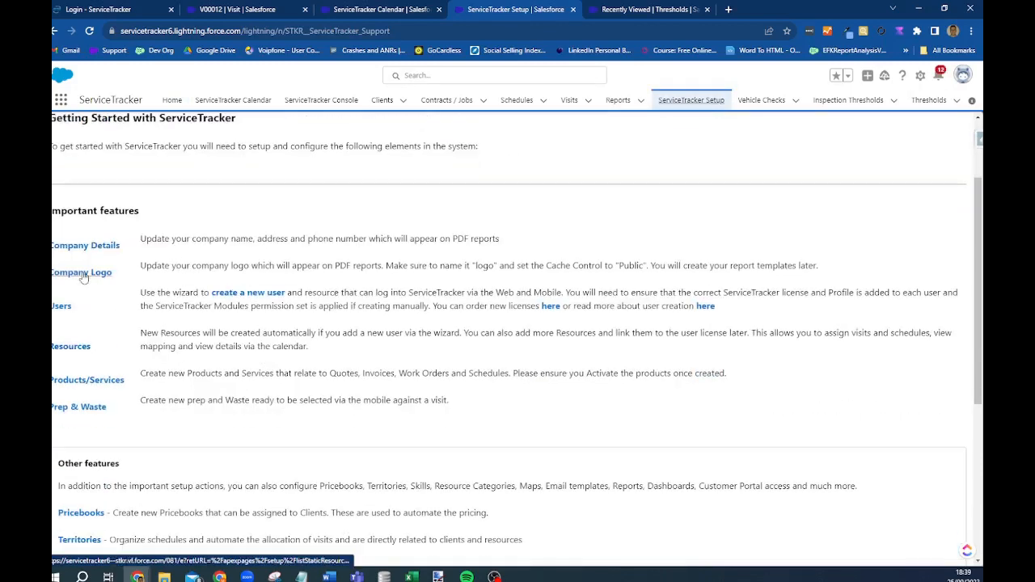
pyautogui.click(83, 273)
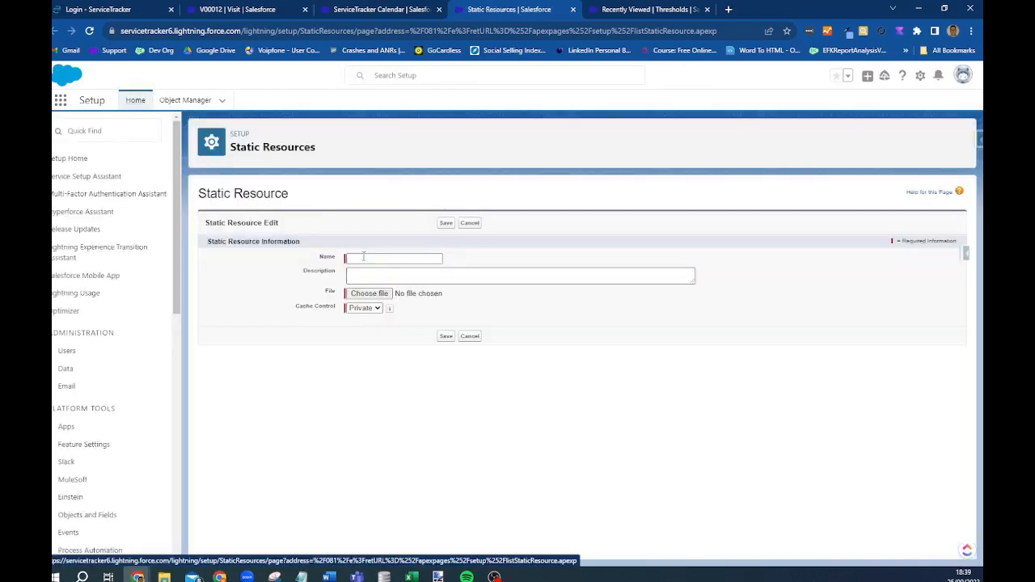
# - Name the logo resource 'logo' with Public cache control, then return to ServiceTracker unsaved
pyautogui.click(364, 259)
pyautogui.write('logo')
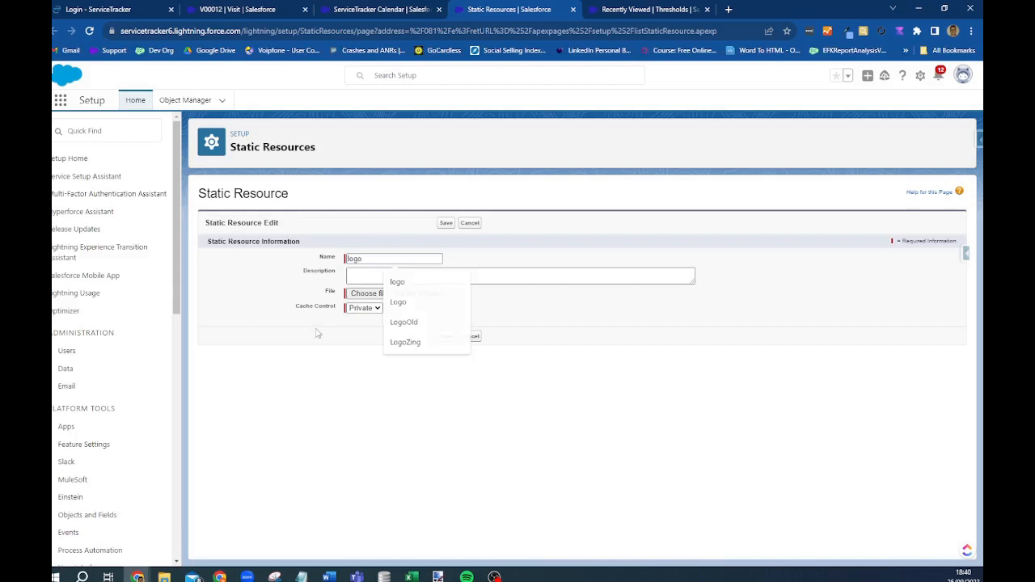
pyautogui.press('Return')
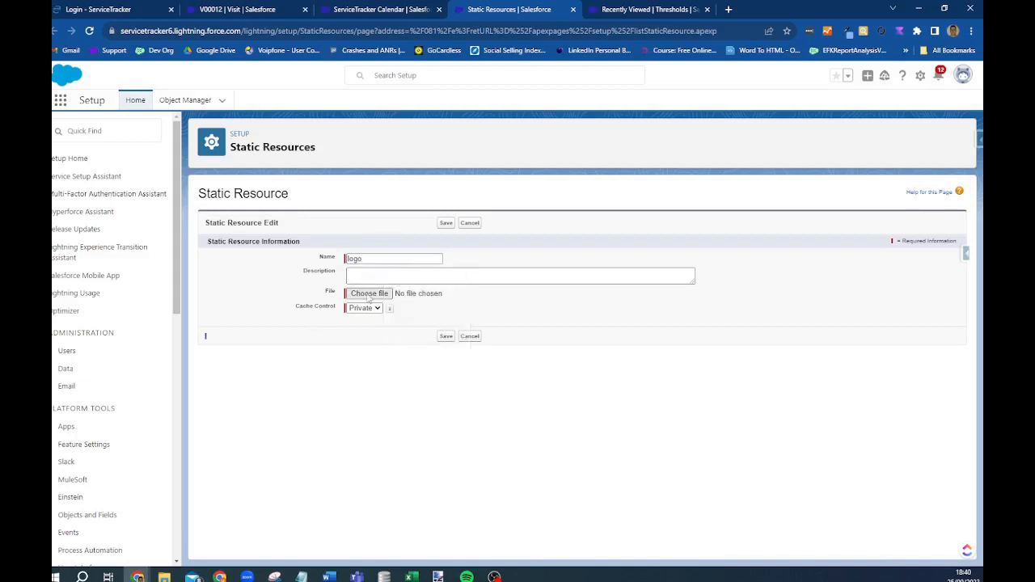
pyautogui.click(364, 309)
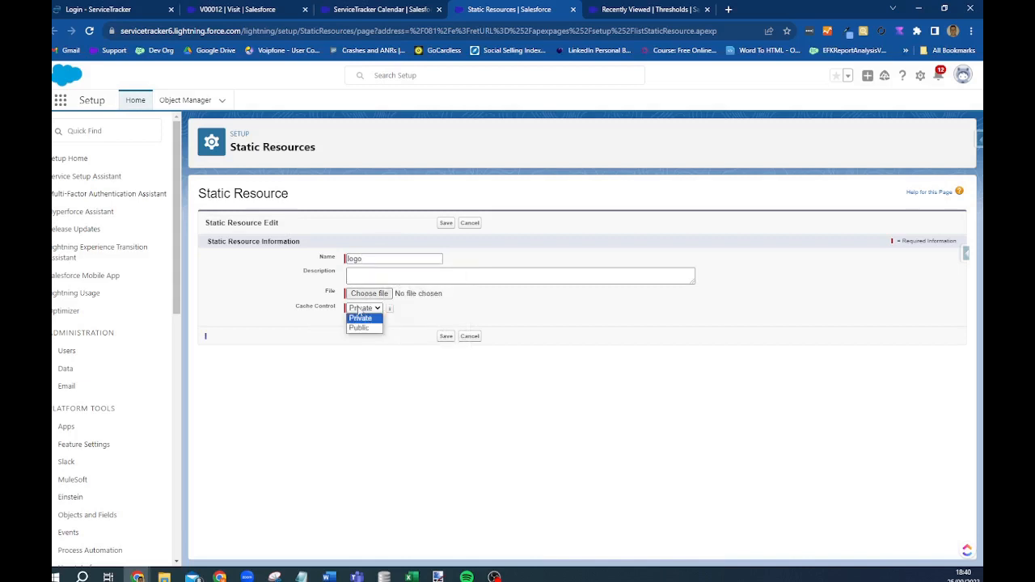
pyautogui.click(362, 326)
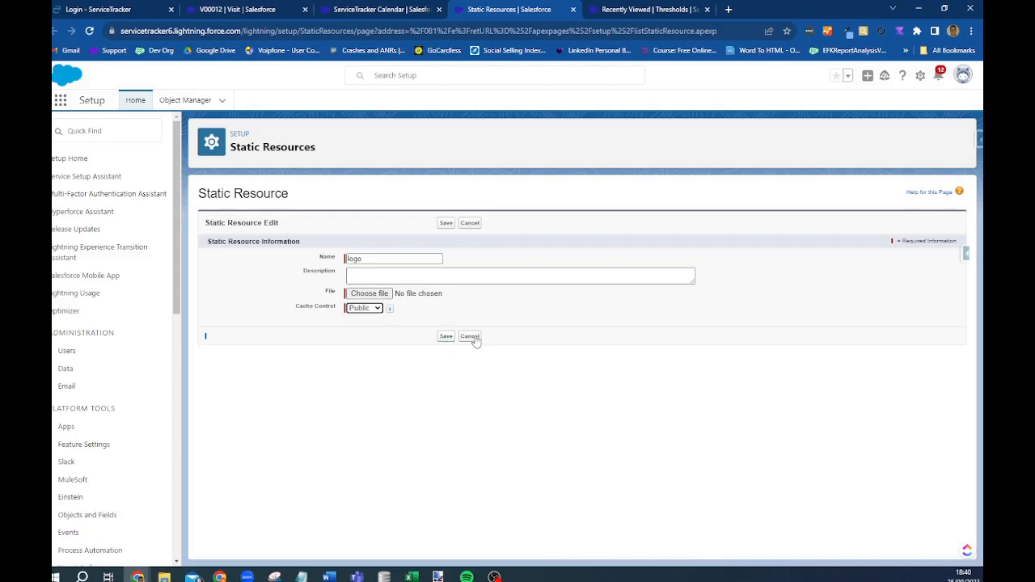
pyautogui.click(60, 99)
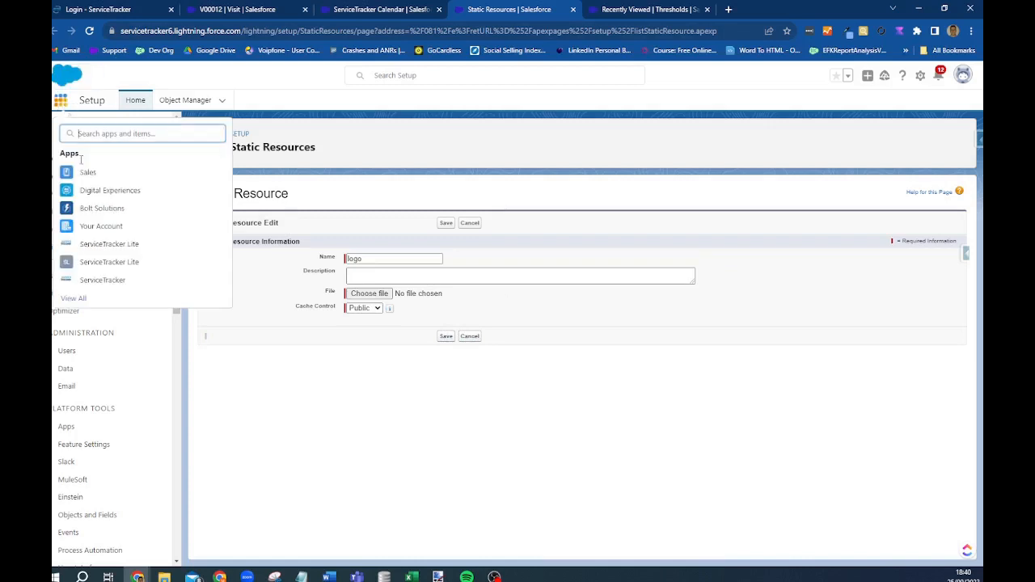
pyautogui.click(102, 282)
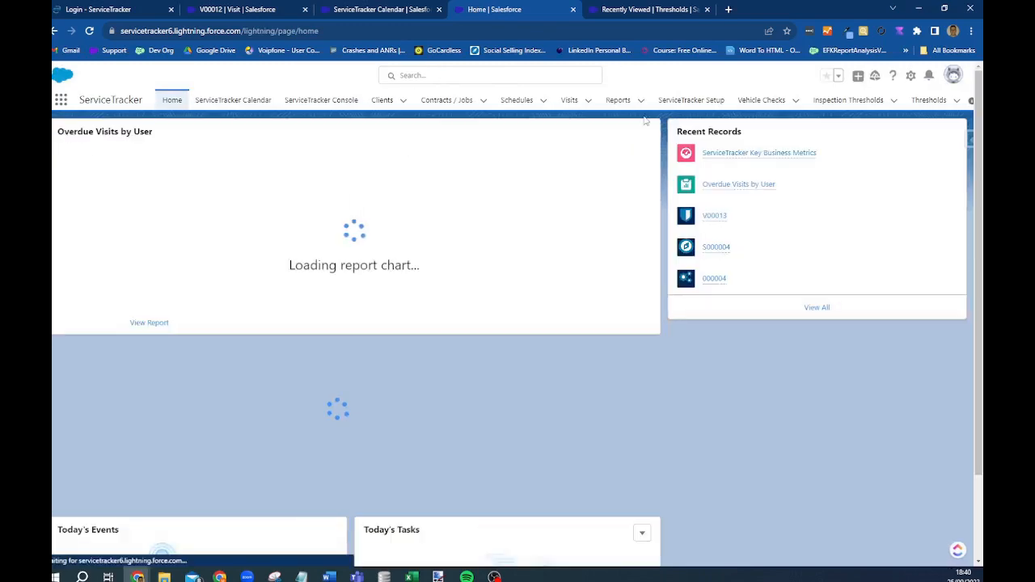
# - Start the new-user wizard from ServiceTracker Setup
pyautogui.click(692, 100)
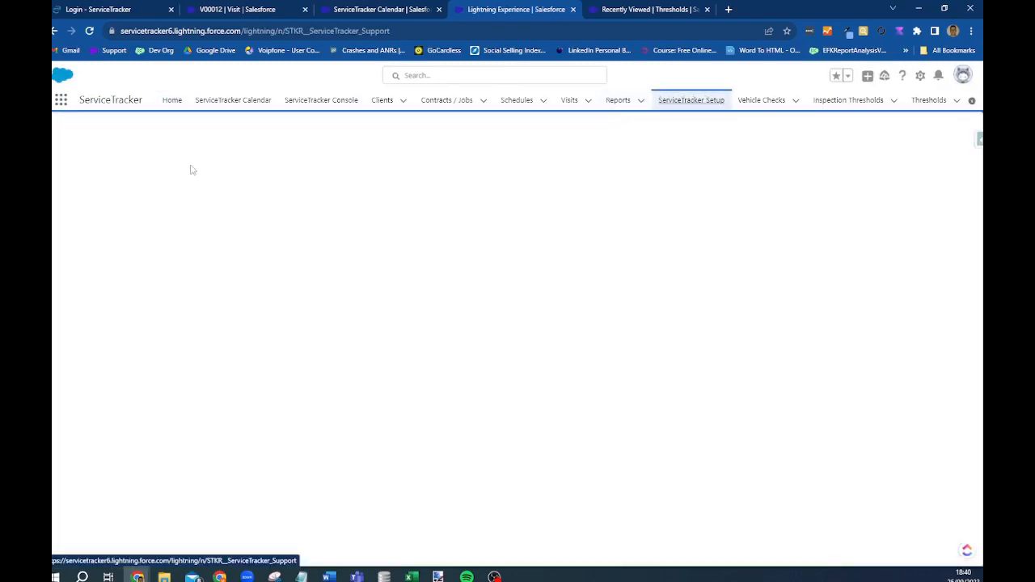
pyautogui.scroll(-2, 108, 399)
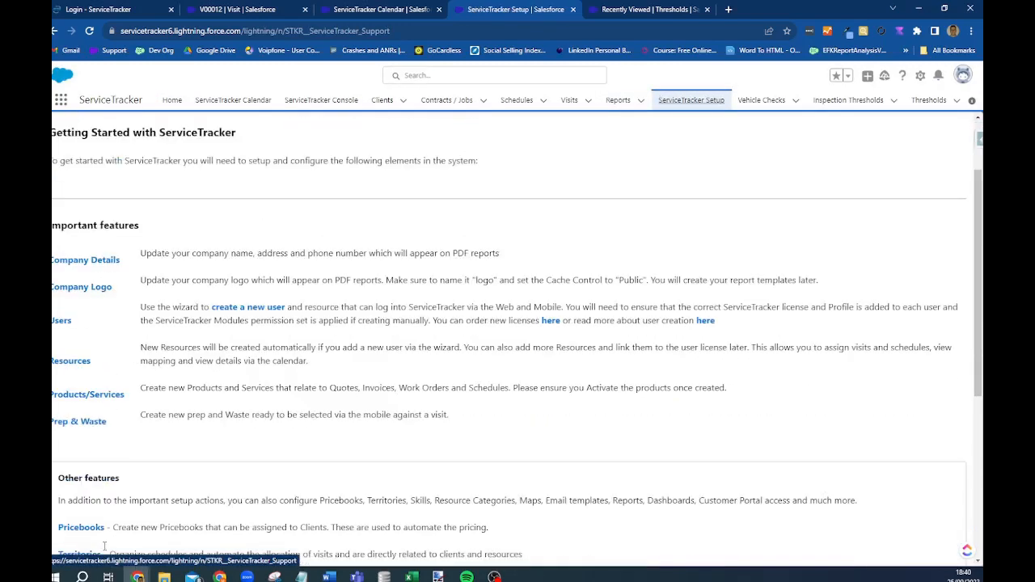
pyautogui.click(249, 296)
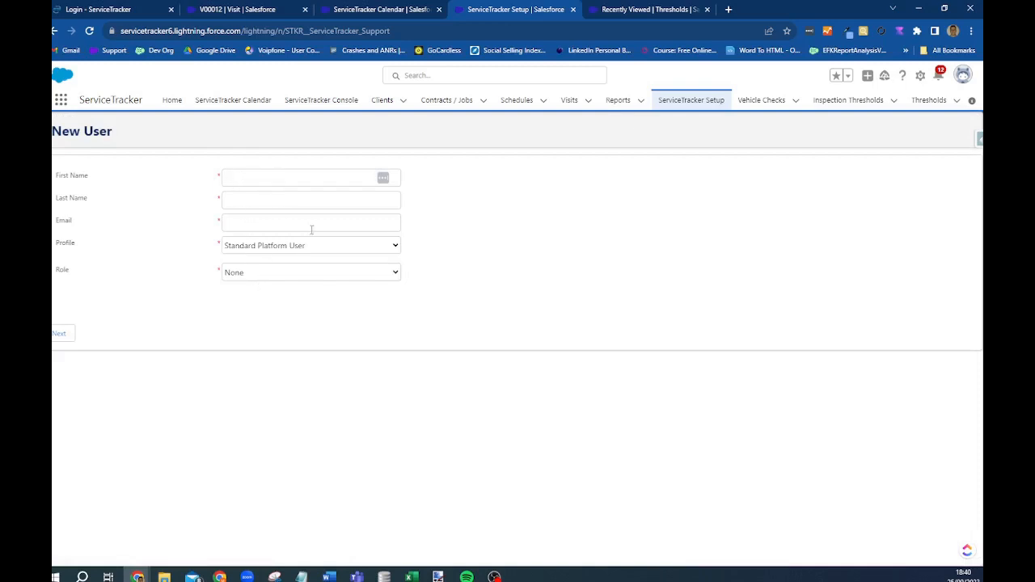
# - Pick the ServiceTracker Field User profile, keep Role as None, and go back to Setup
pyautogui.click(283, 247)
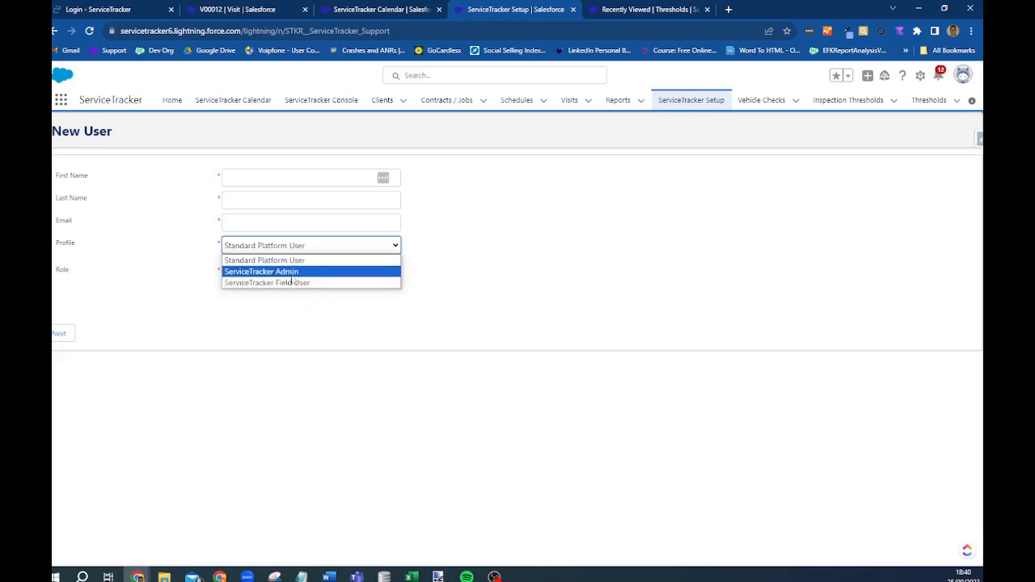
pyautogui.click(291, 284)
pyautogui.click(292, 274)
pyautogui.click(239, 285)
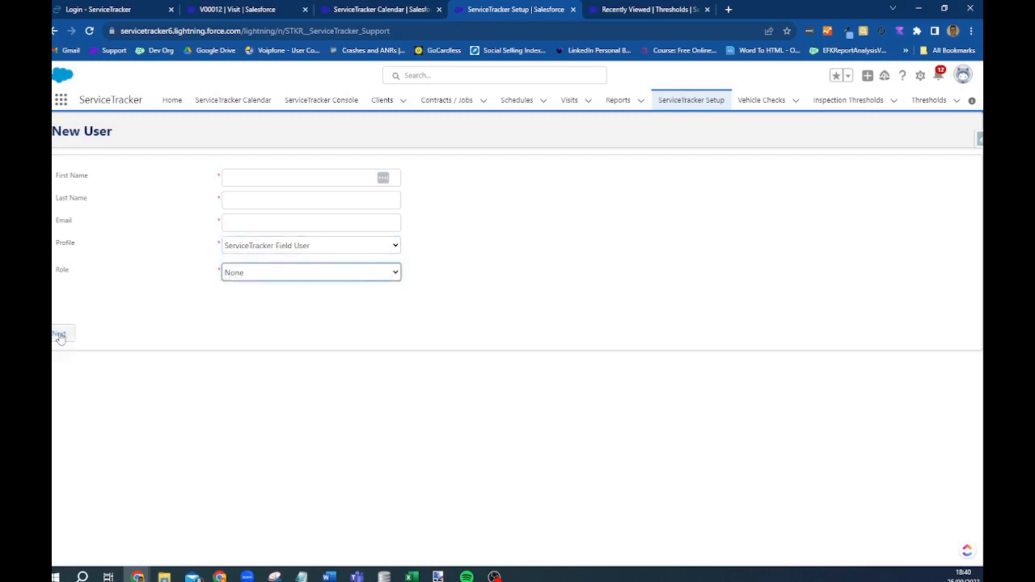
pyautogui.click(670, 104)
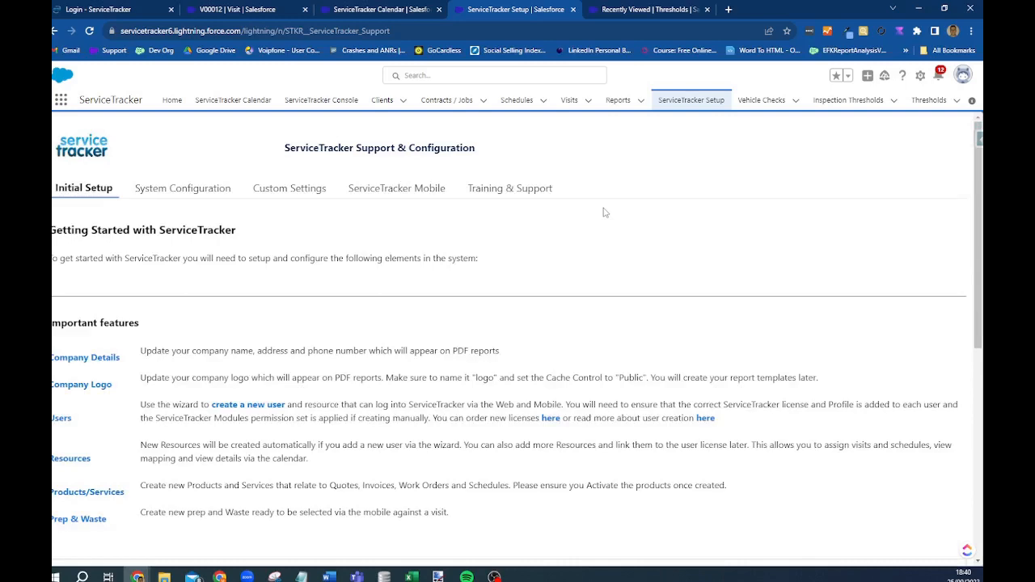
# - Open the Resources list showing Service Queue and begin a new resource
pyautogui.scroll(-1, 342, 423)
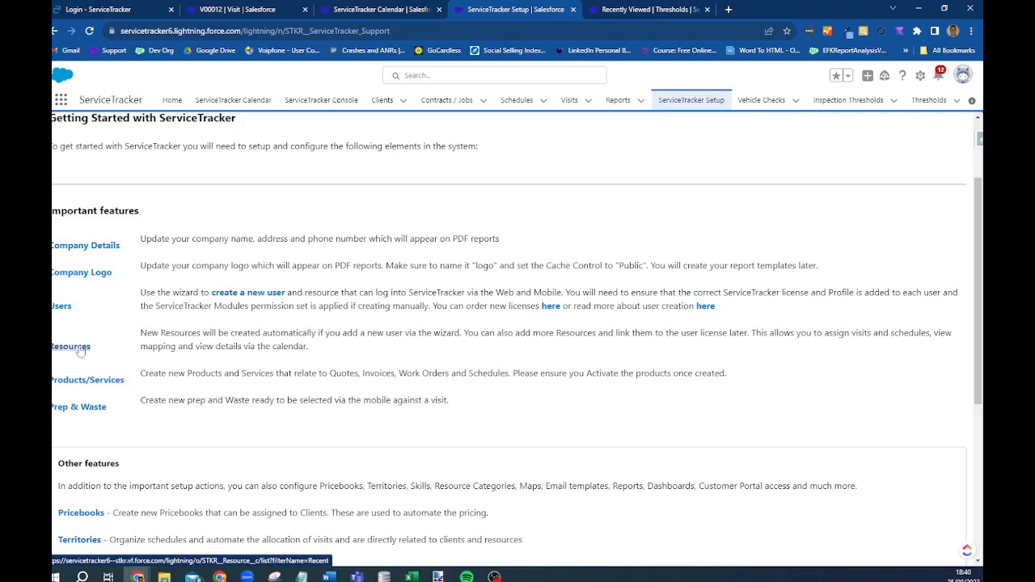
pyautogui.click(80, 351)
pyautogui.click(71, 348)
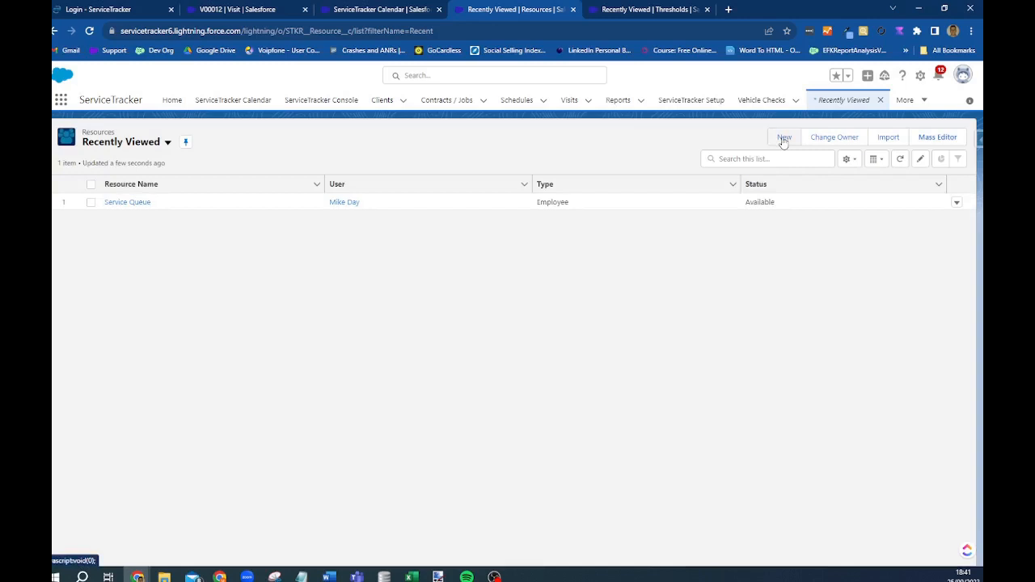
pyautogui.click(784, 136)
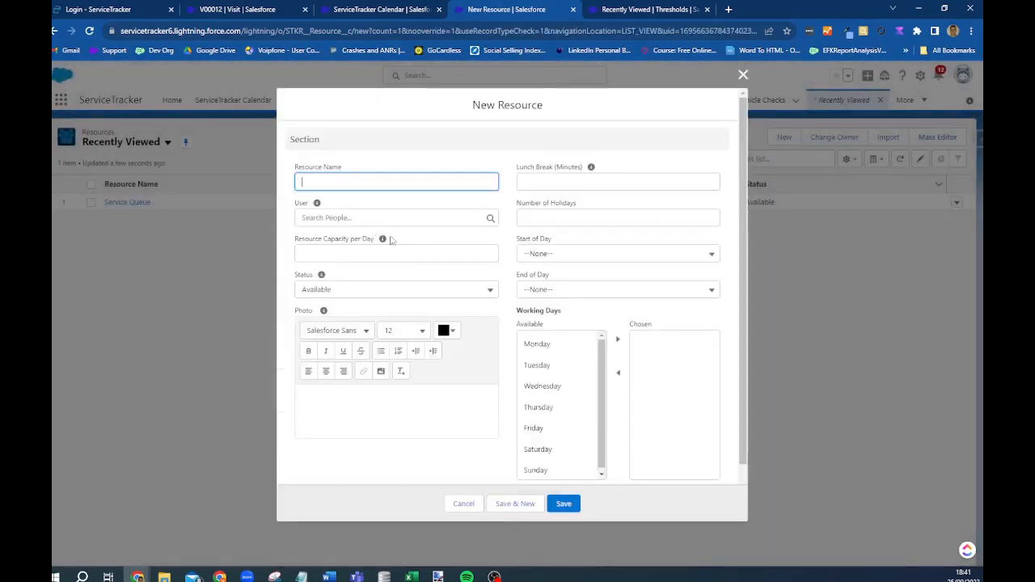
# - Save a resource named after the person, linked to their existing user account
pyautogui.click(340, 183)
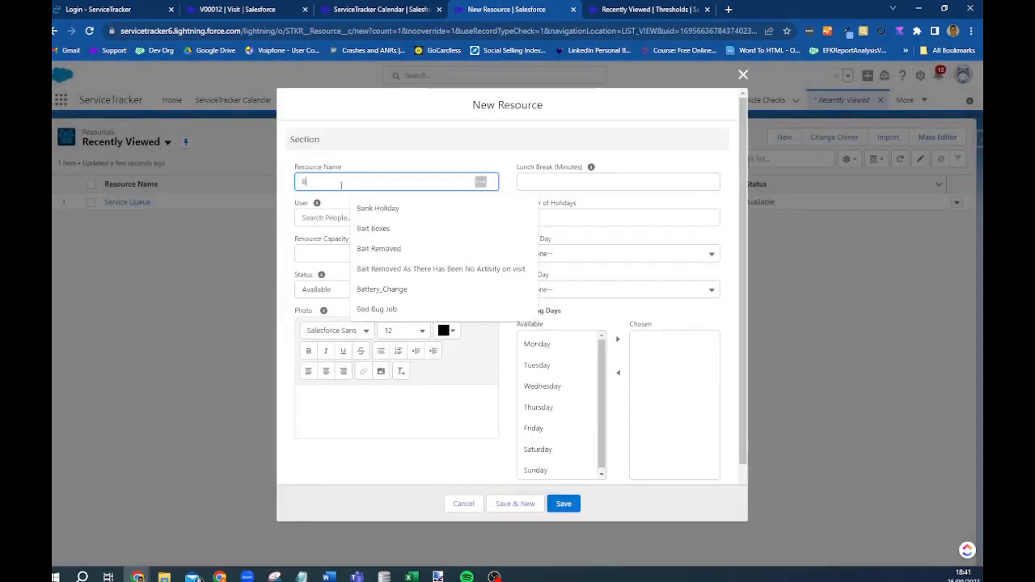
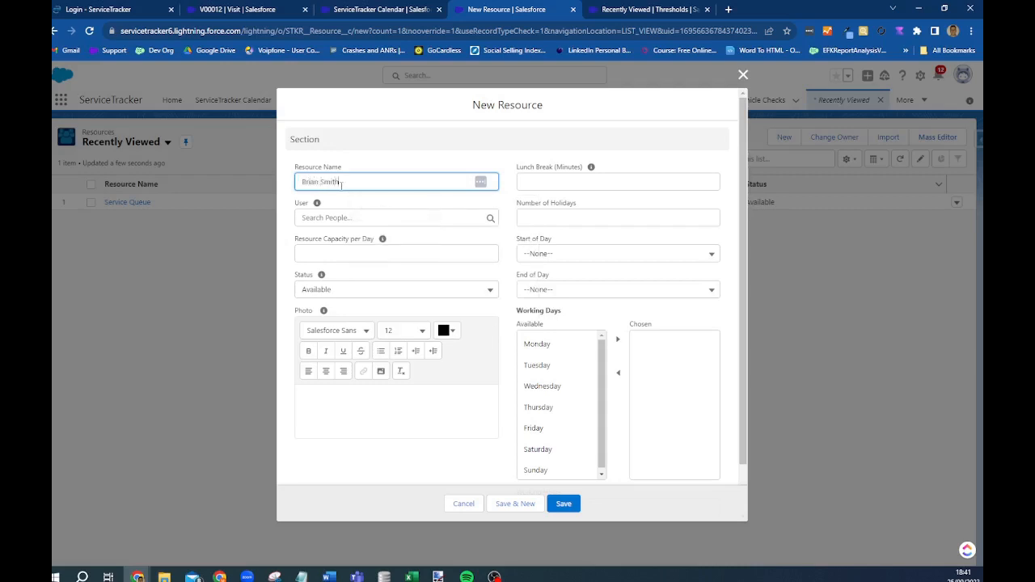
pyautogui.click(320, 217)
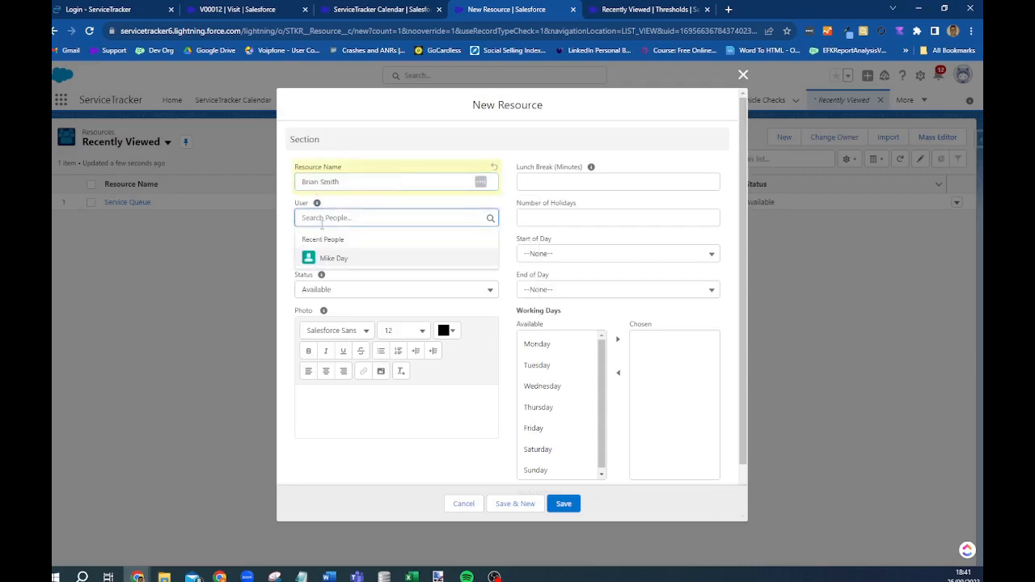
pyautogui.click(337, 259)
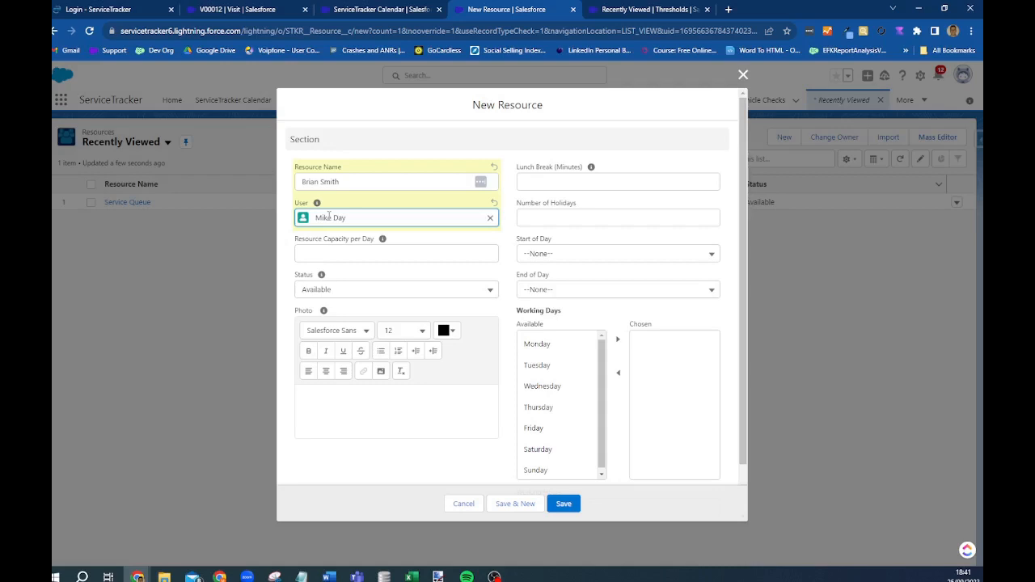
pyautogui.click(490, 218)
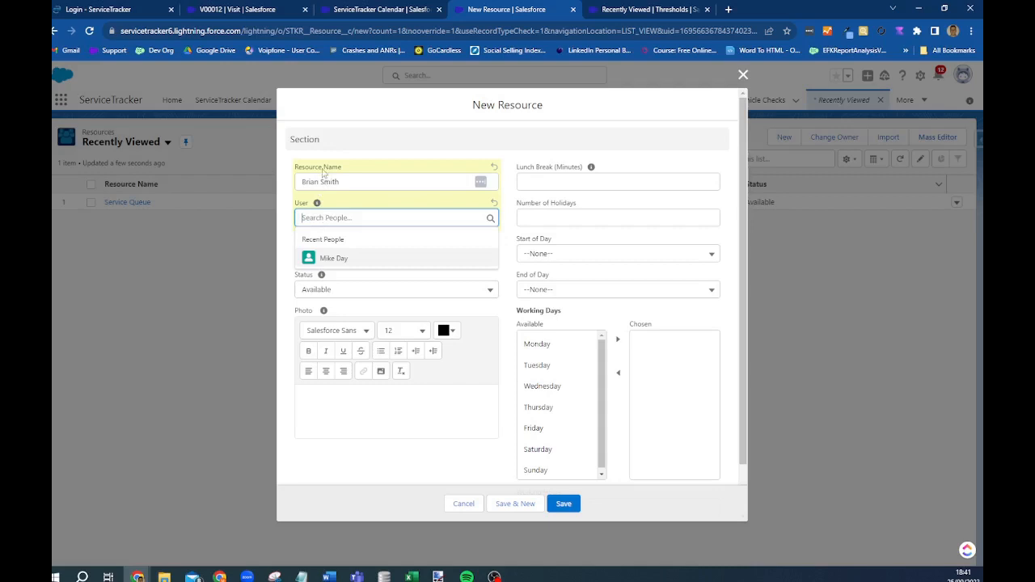
pyautogui.click(331, 259)
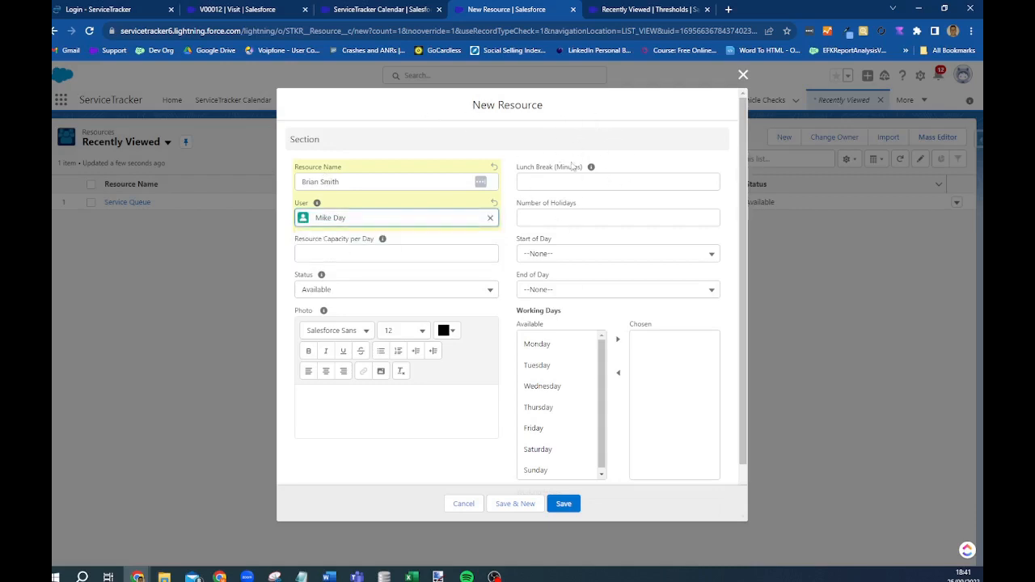
pyautogui.scroll(-1, 574, 170)
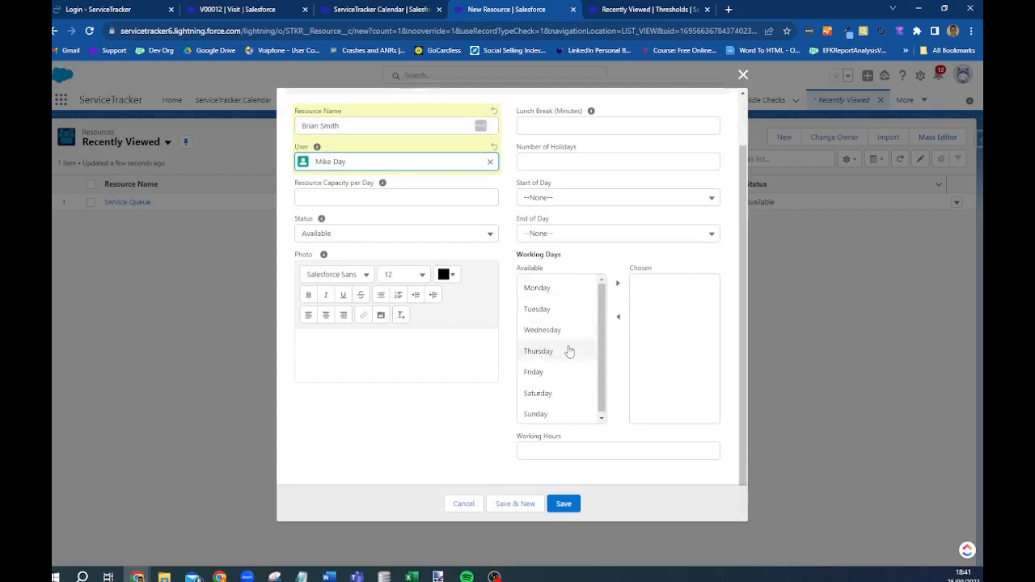
pyautogui.scroll(-1, 569, 351)
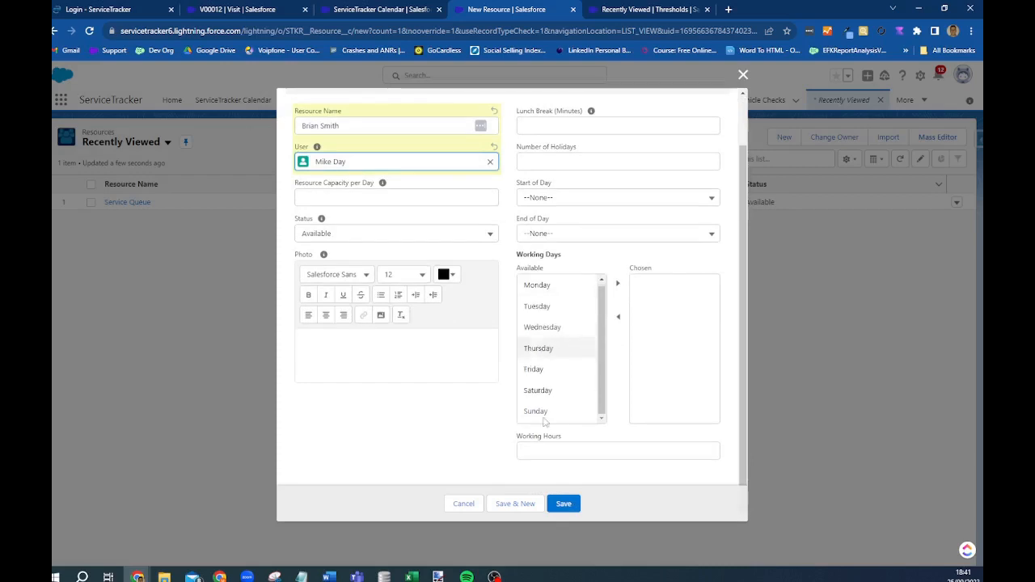
pyautogui.click(553, 506)
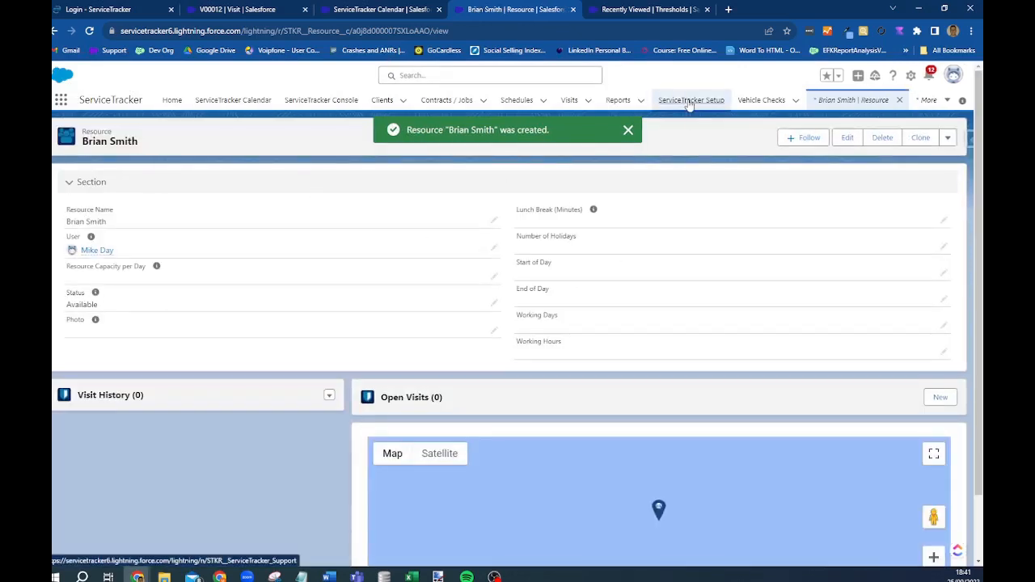
# - Create and save the active product '3 Part Riddance' from Setup's Products/Services list
pyautogui.click(691, 100)
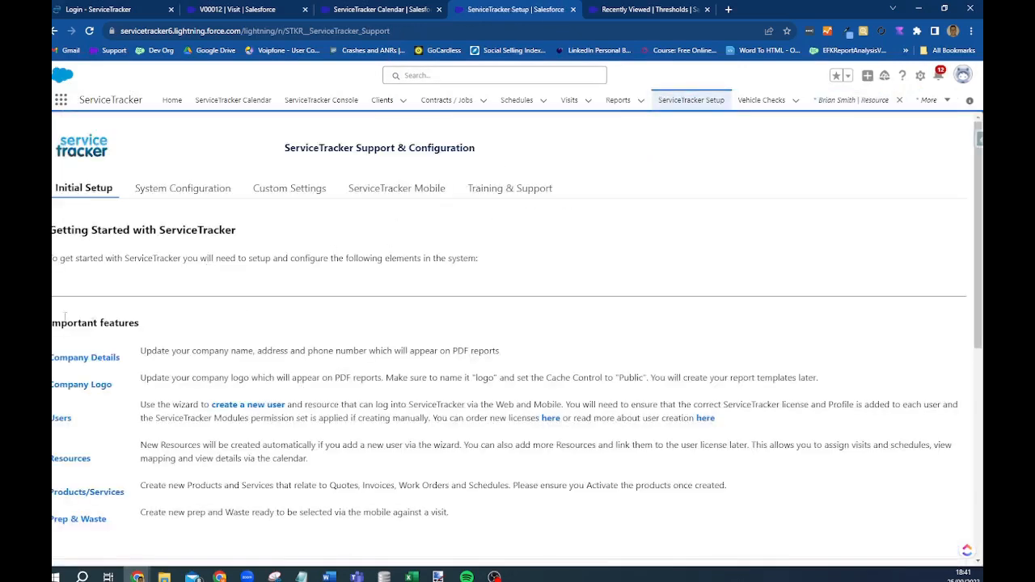
pyautogui.scroll(-2, 65, 316)
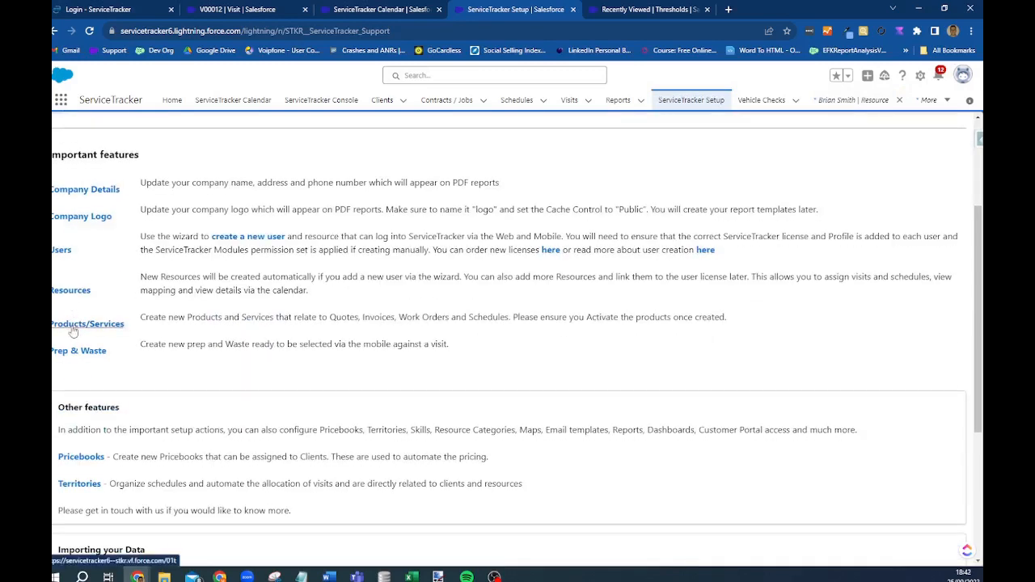
pyautogui.click(72, 326)
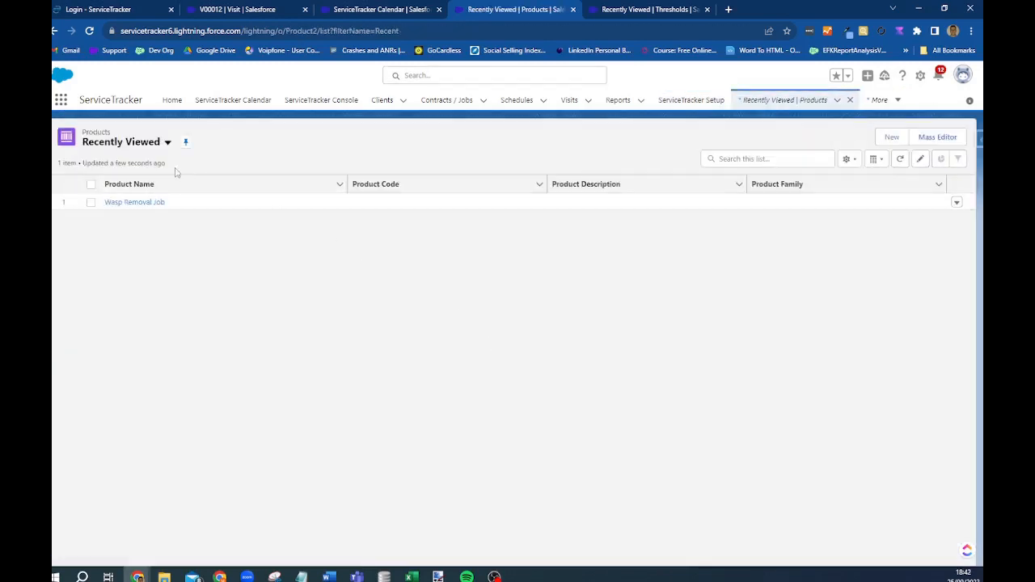
pyautogui.click(891, 139)
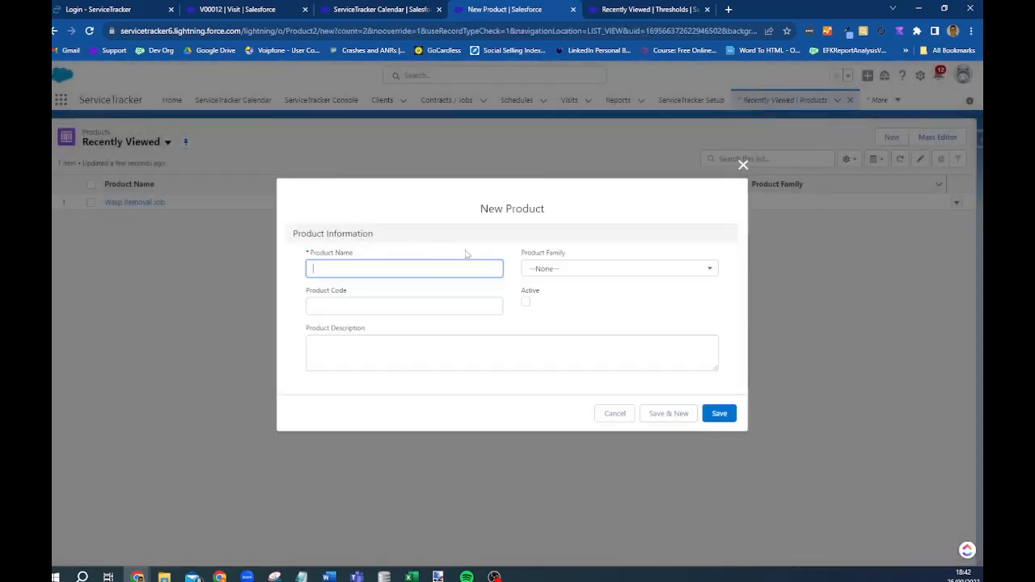
pyautogui.write('3 Part Riddance')
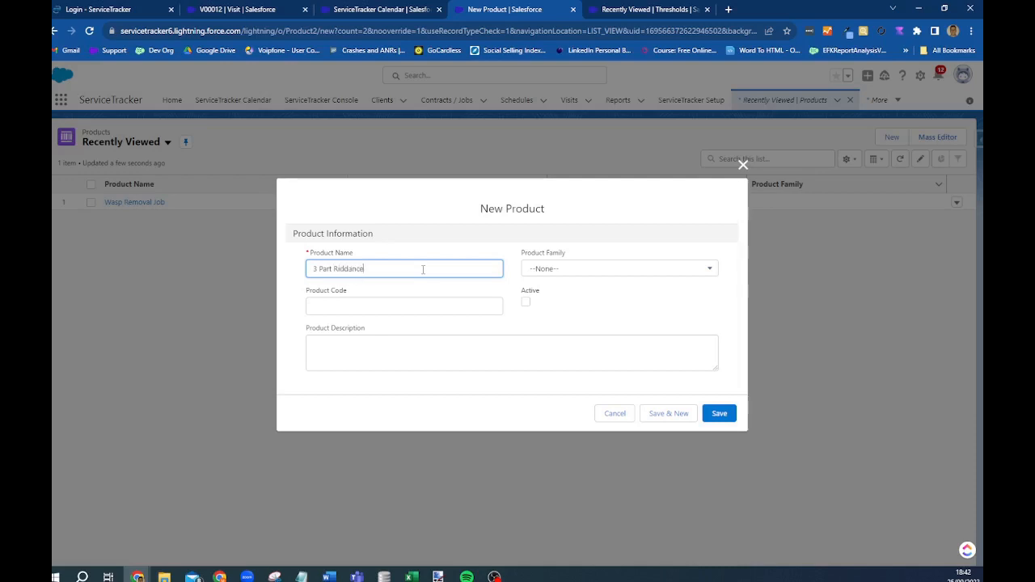
pyautogui.click(526, 304)
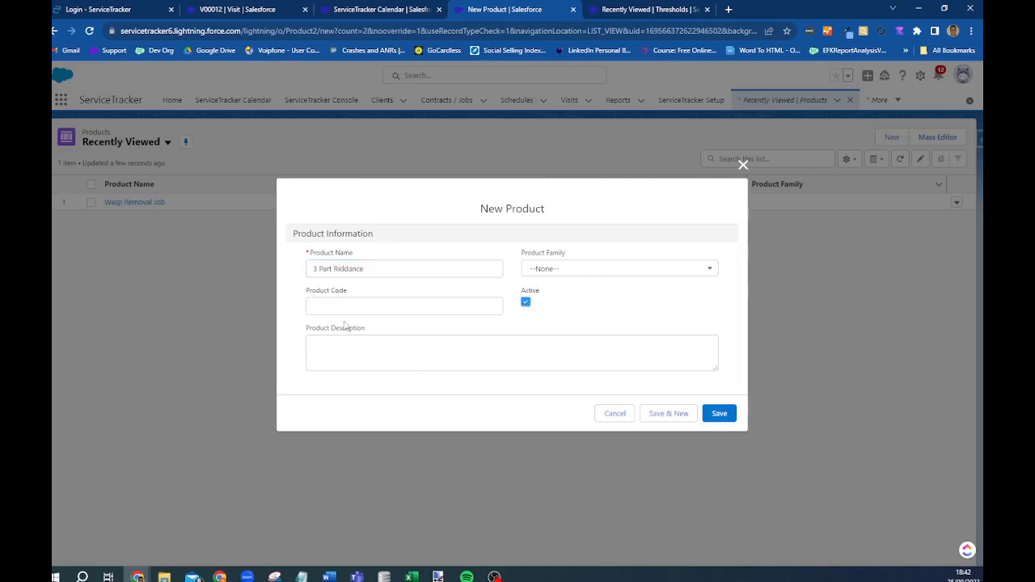
pyautogui.click(724, 417)
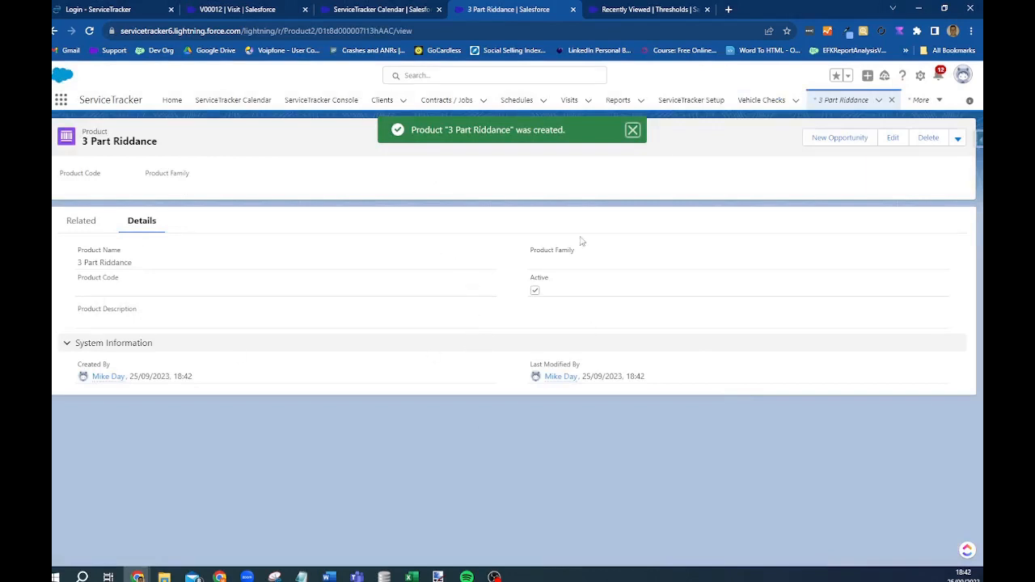
# - Add a Standard Price Book entry for 3 Part Riddance with list price 300
pyautogui.click(84, 227)
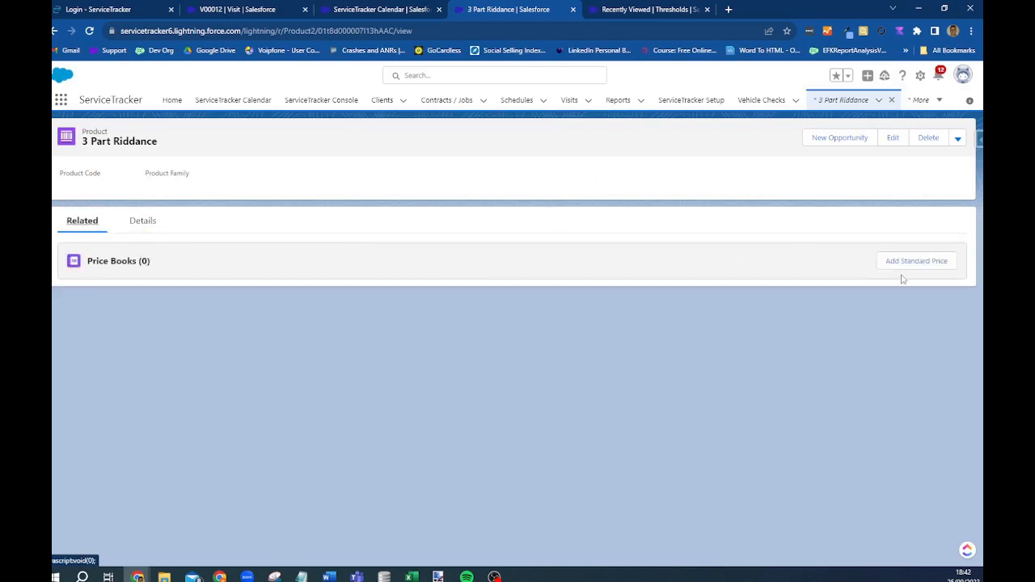
pyautogui.click(903, 263)
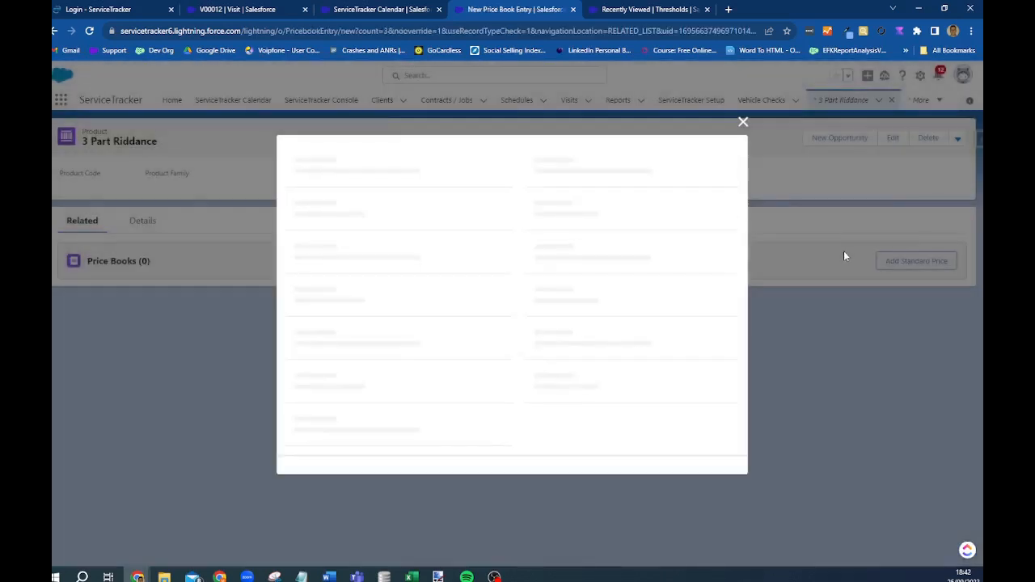
pyautogui.click(347, 379)
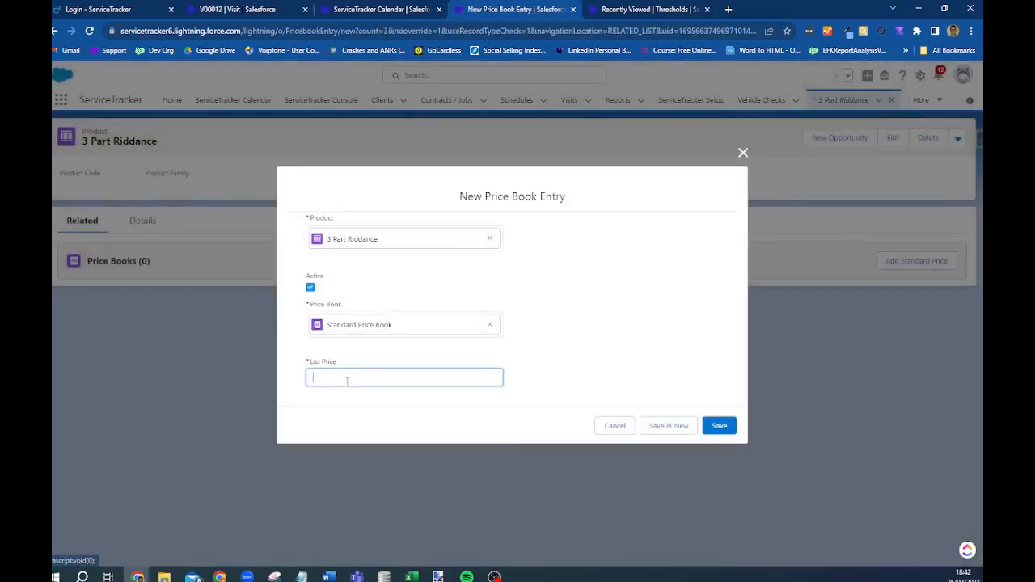
pyautogui.write('30')
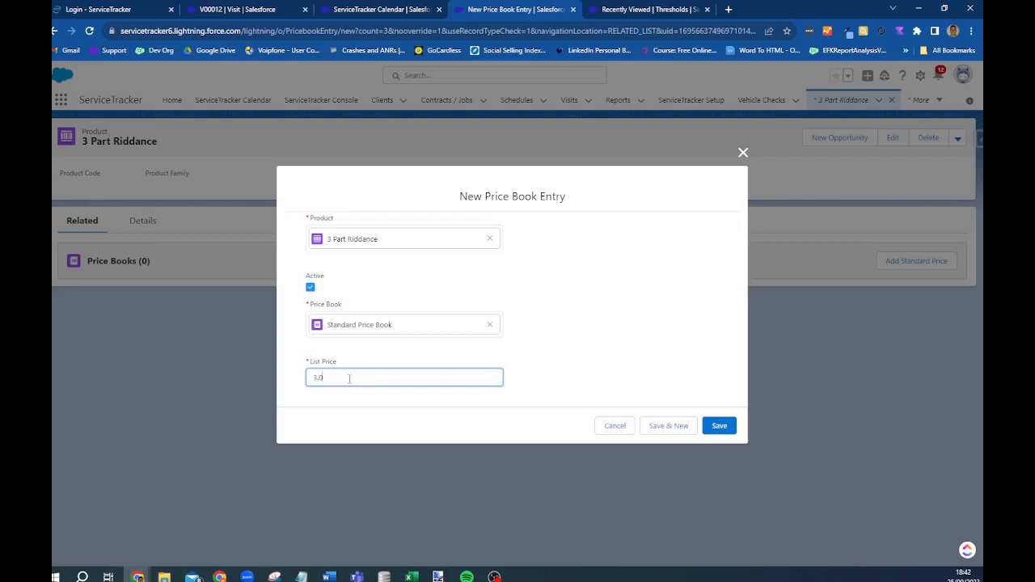
pyautogui.write('0')
pyautogui.click(720, 425)
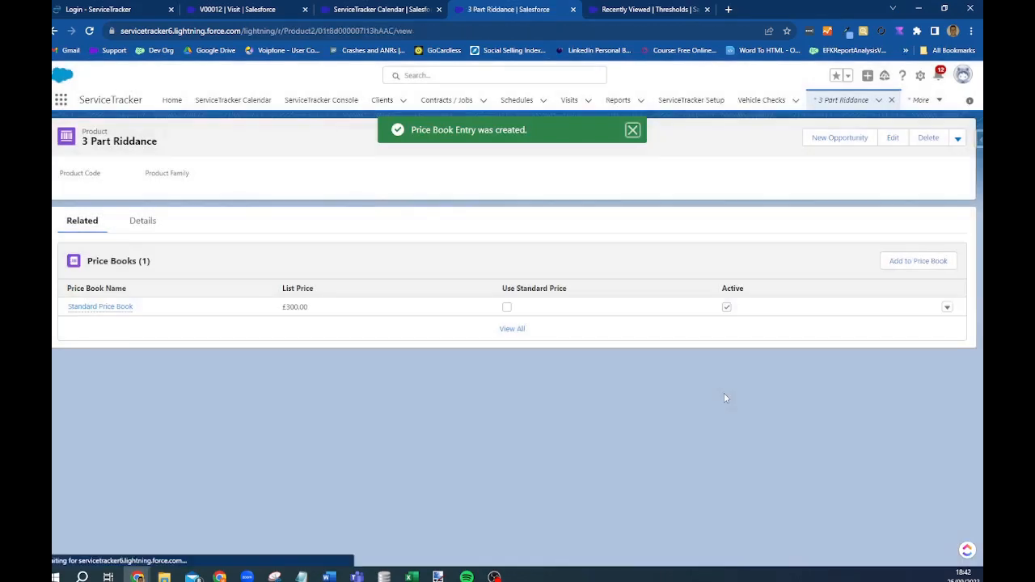
# - Open the Prep & Waste list from Setup and switch it to the All view
pyautogui.click(691, 100)
pyautogui.scroll(-2, 81, 356)
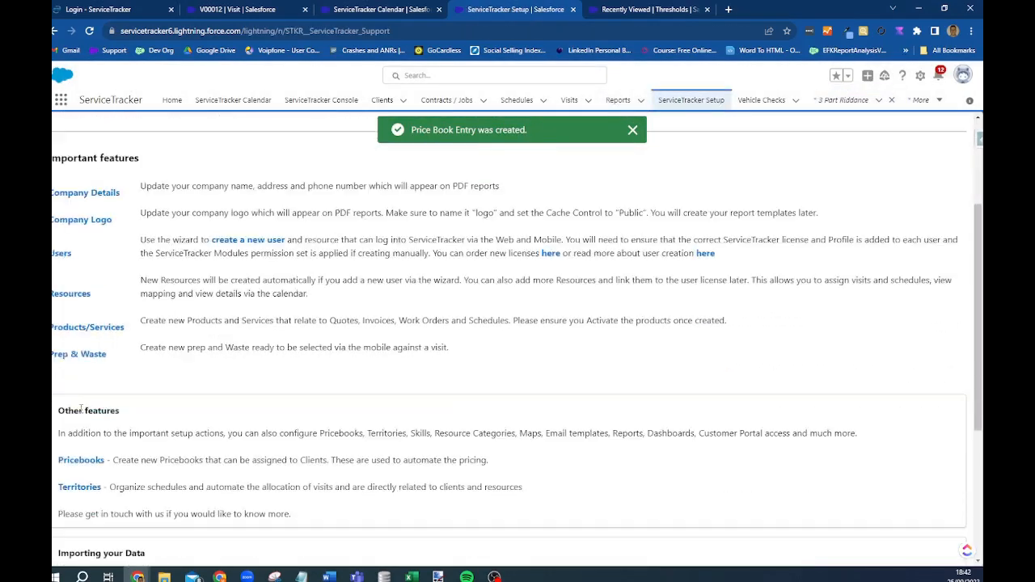
pyautogui.click(78, 352)
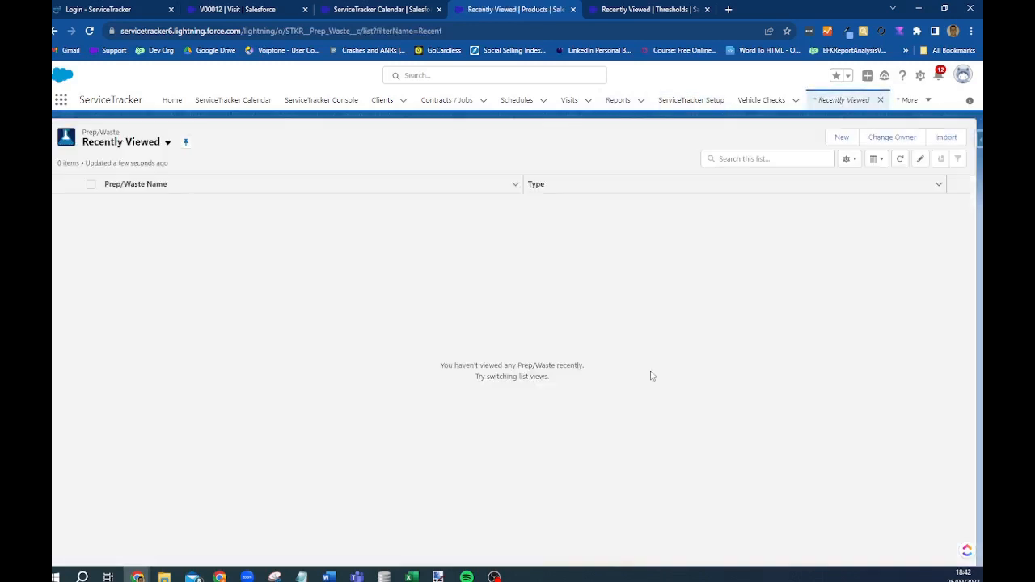
pyautogui.click(134, 143)
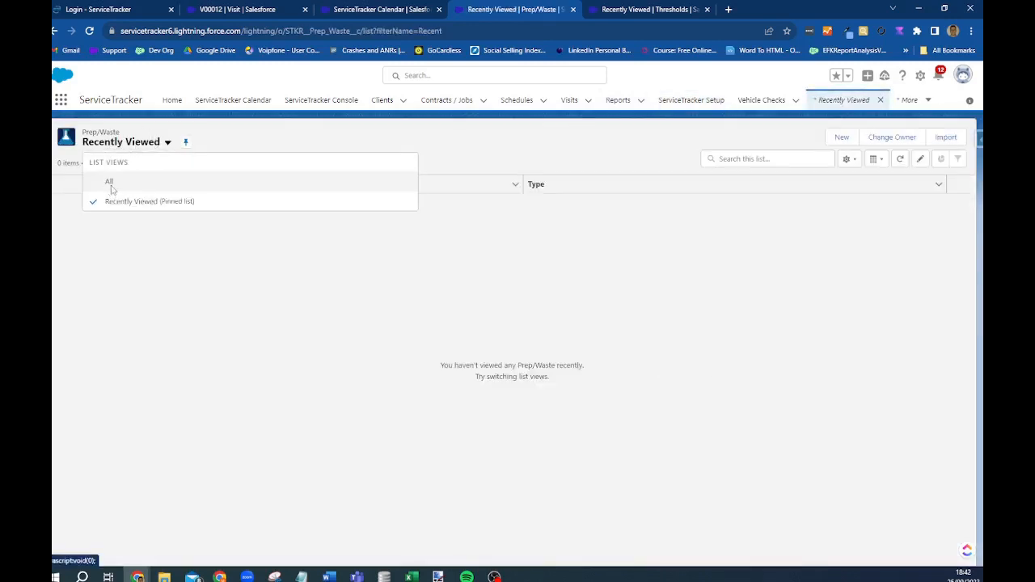
pyautogui.click(109, 182)
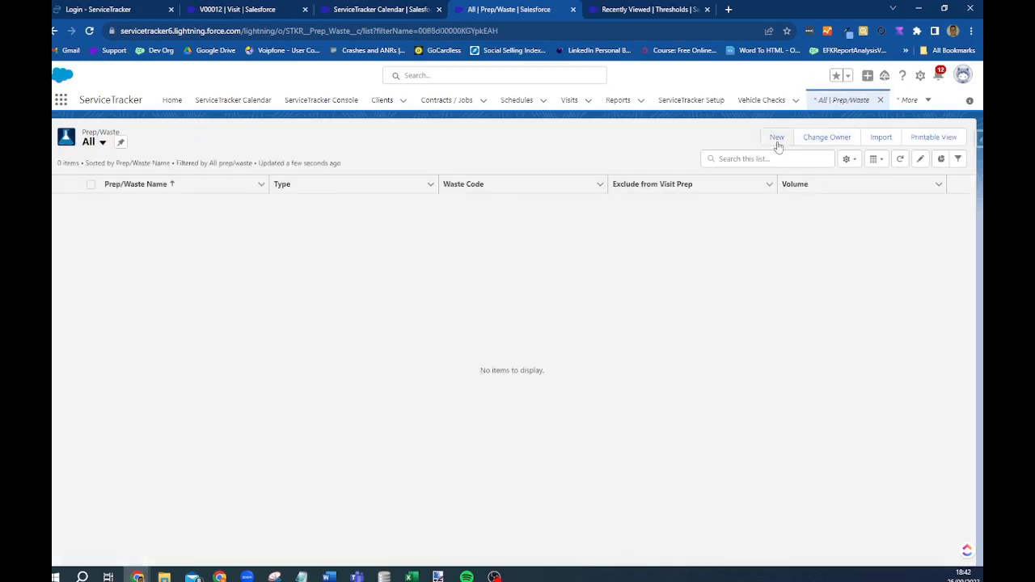
# - Save a new item 'Detex Tracing Block' with Status Active and Type Prep
pyautogui.click(777, 139)
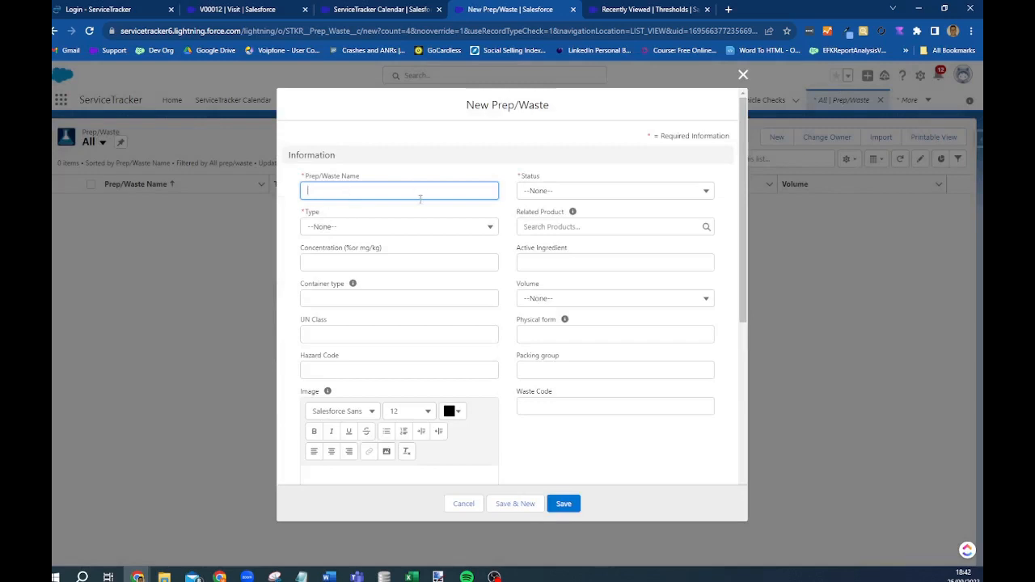
pyautogui.write('Detex')
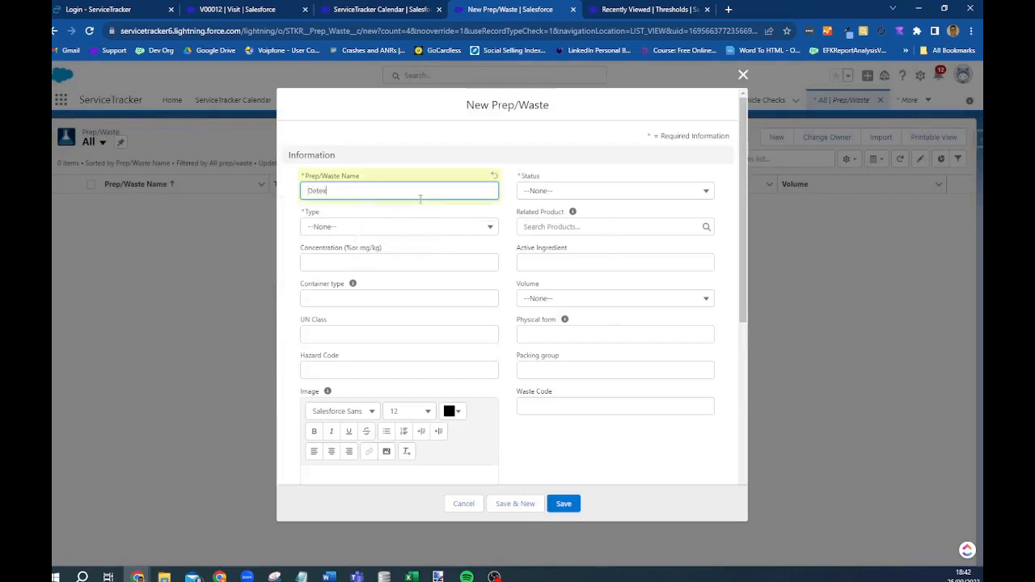
pyautogui.write(' Tracing Block')
pyautogui.click(568, 192)
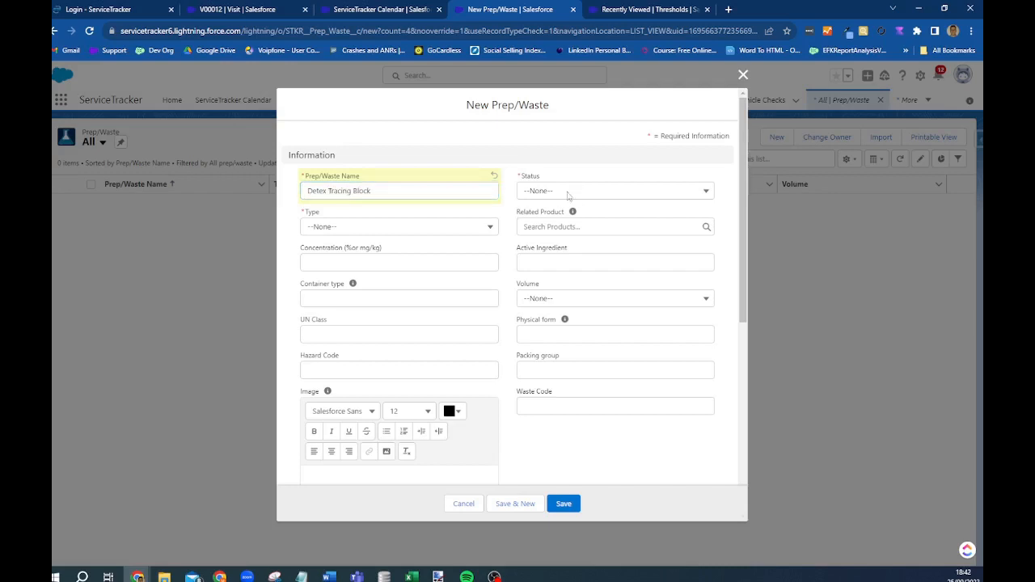
pyautogui.click(586, 195)
pyautogui.click(555, 231)
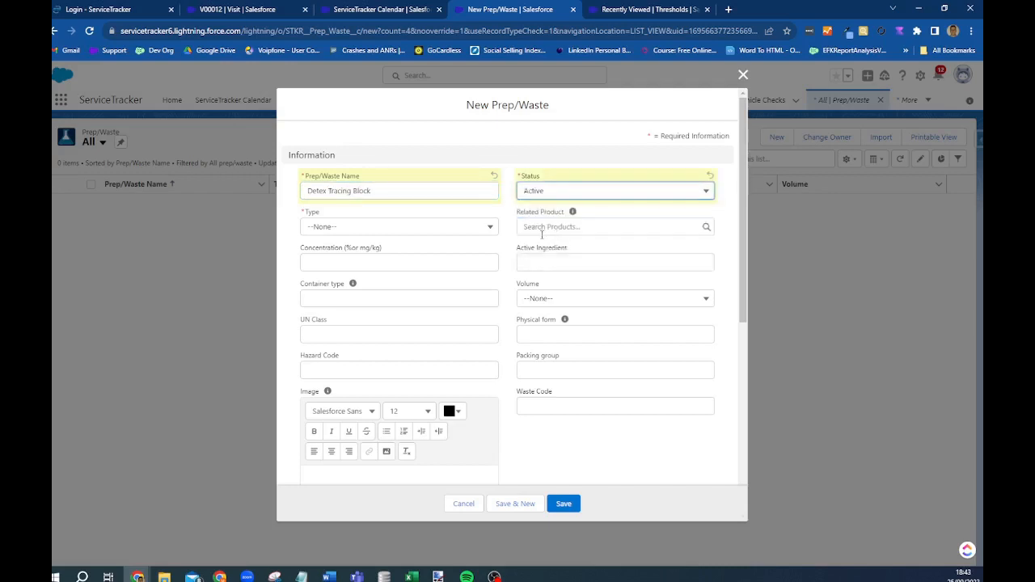
pyautogui.click(456, 233)
pyautogui.click(328, 267)
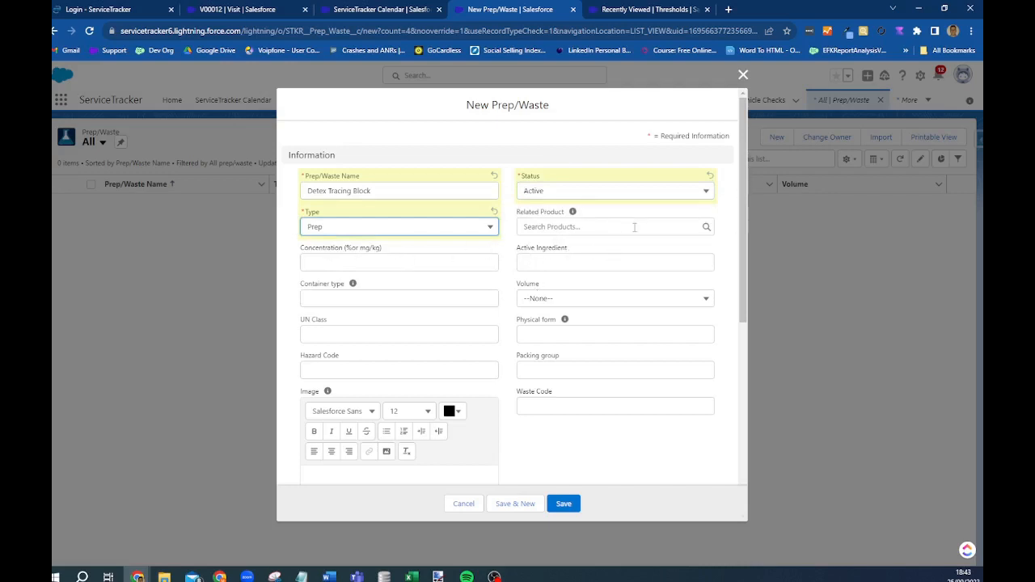
pyautogui.scroll(-1, 433, 203)
pyautogui.scroll(-2, 485, 477)
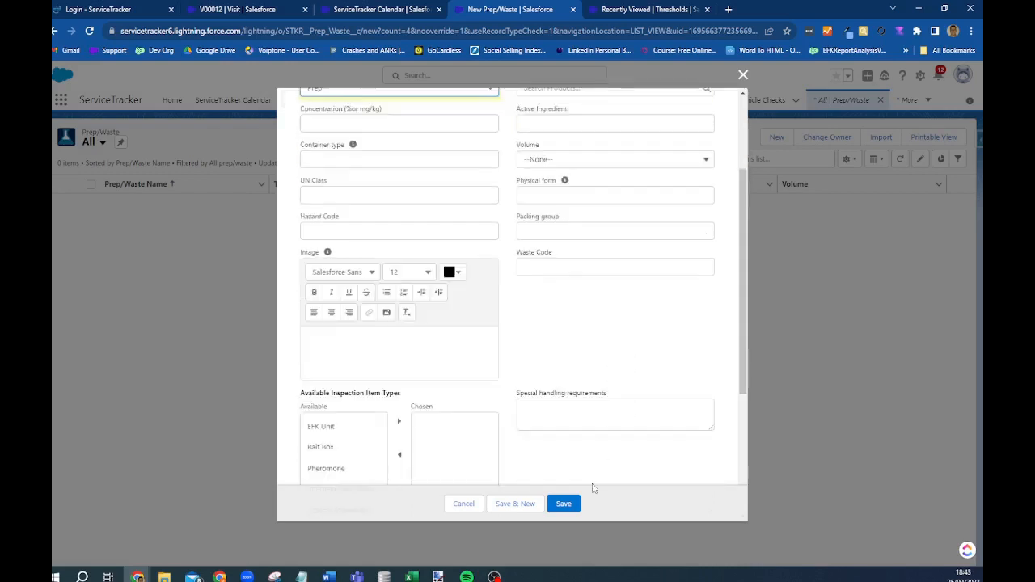
pyautogui.click(566, 506)
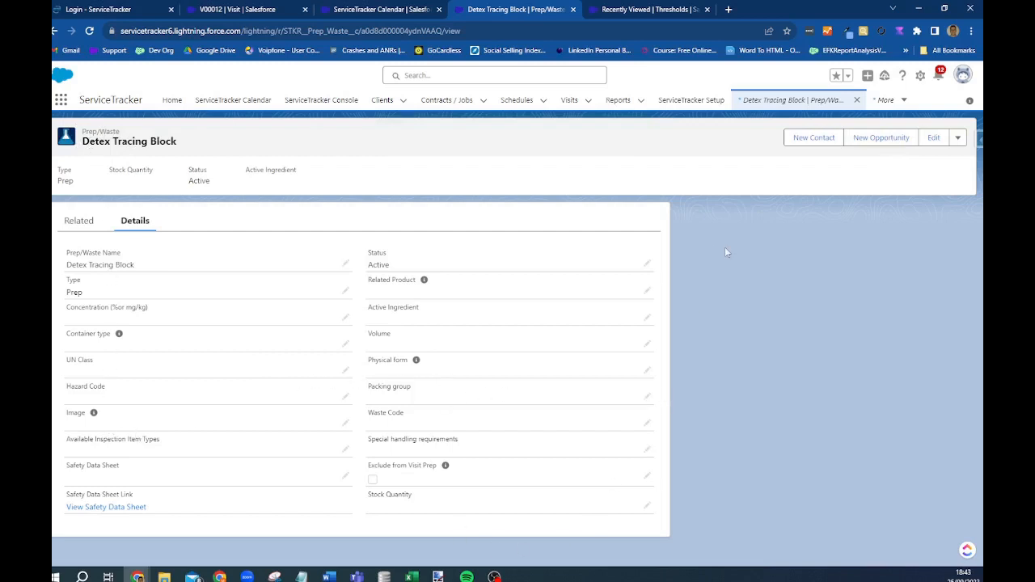
# - Back on ServiceTracker Setup, show the System Configuration management options
pyautogui.click(688, 100)
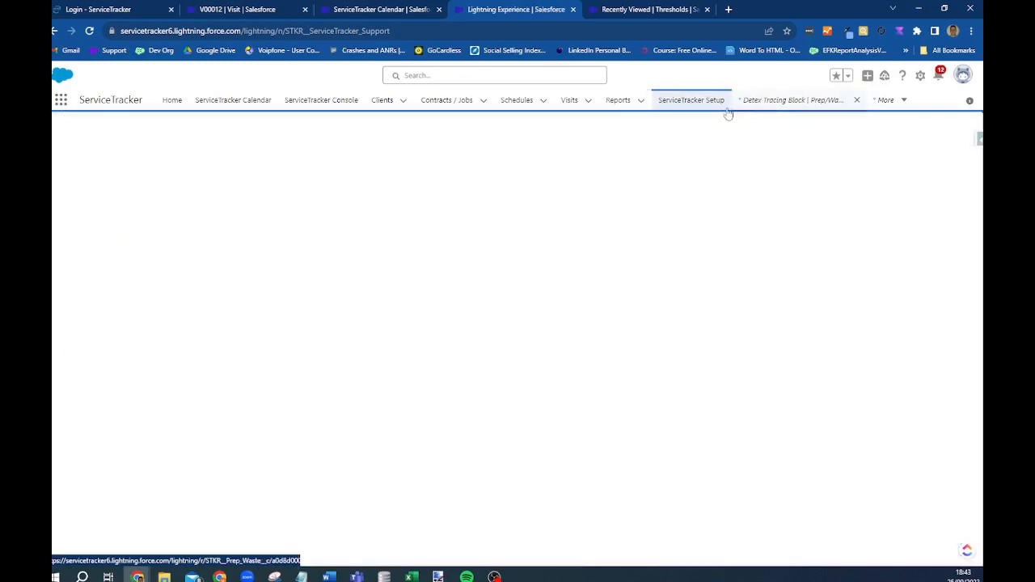
pyautogui.scroll(-4, 296, 375)
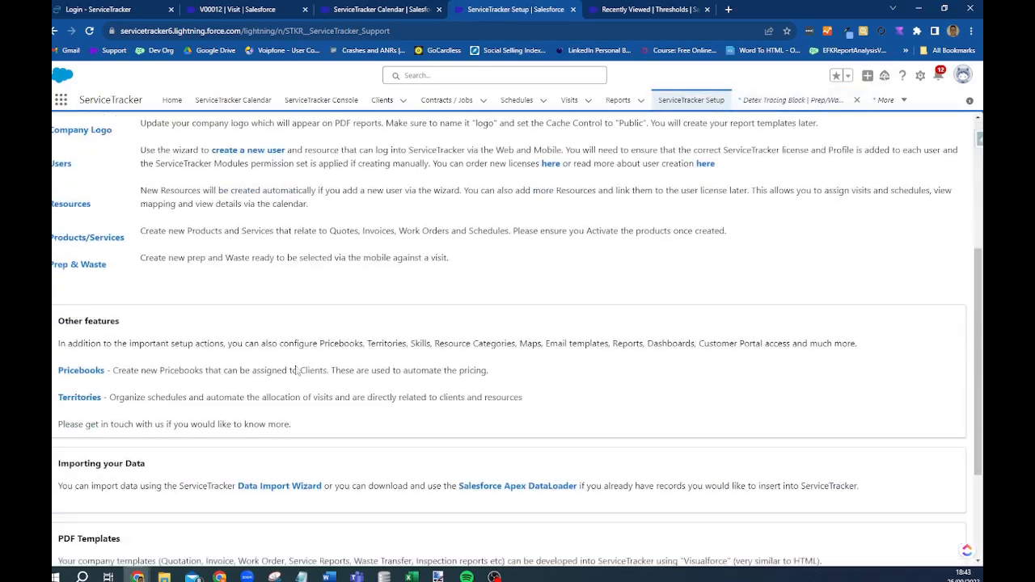
pyautogui.scroll(-2, 130, 287)
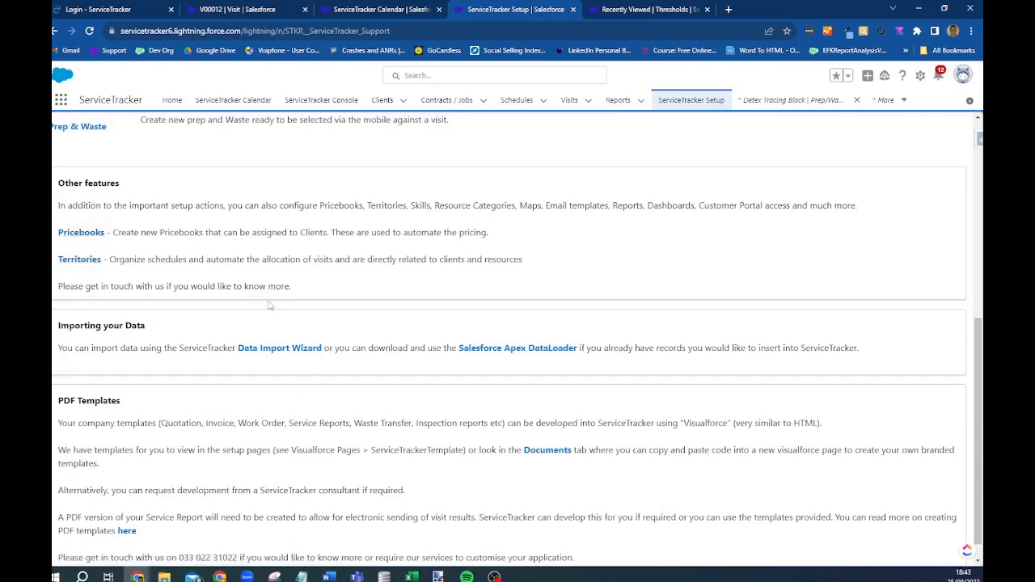
pyautogui.scroll(-1, 106, 384)
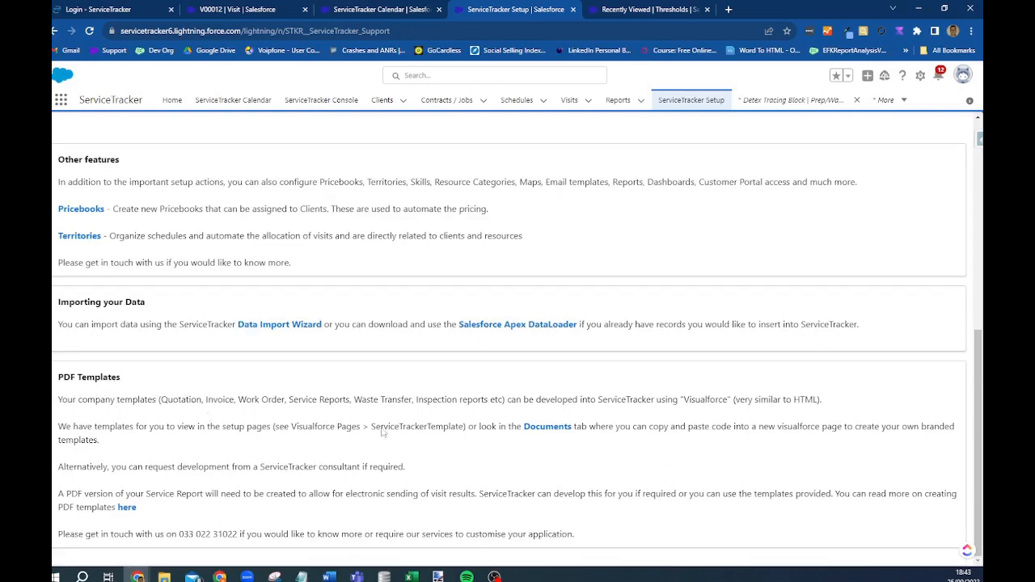
pyautogui.scroll(7, 538, 511)
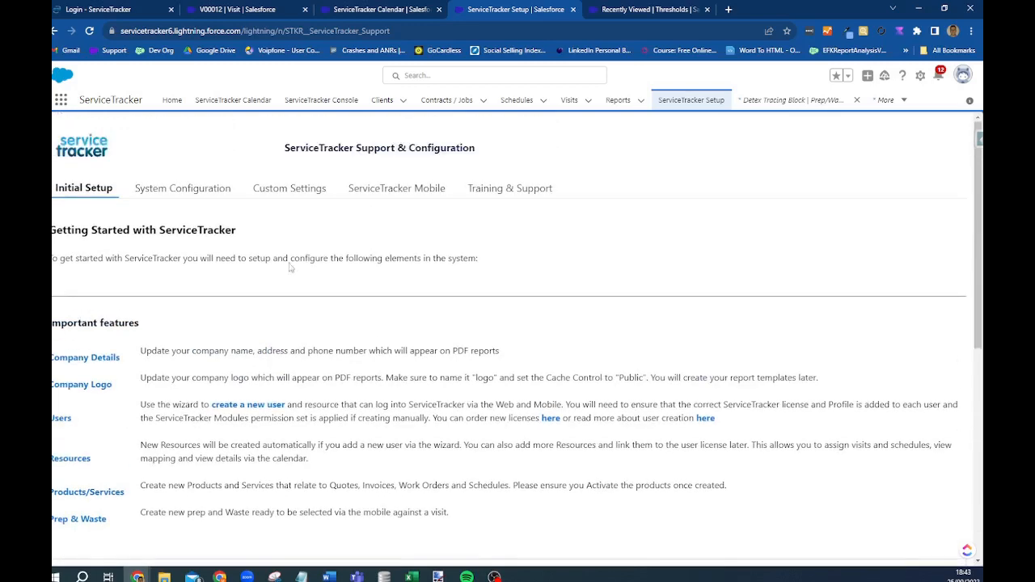
pyautogui.click(210, 192)
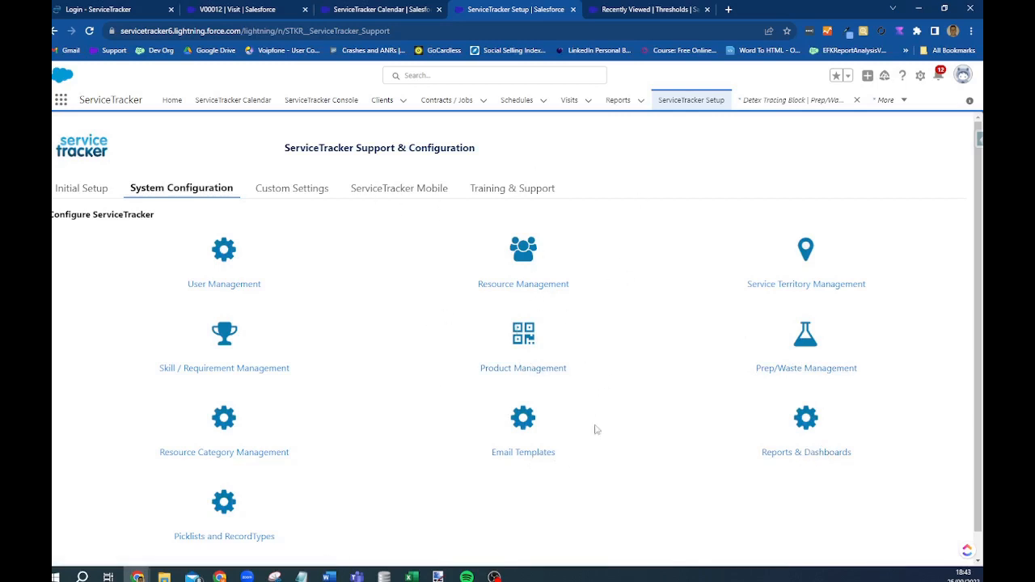
# - Switch the ServiceTracker Setup page to its Custom Settings tab
pyautogui.click(285, 187)
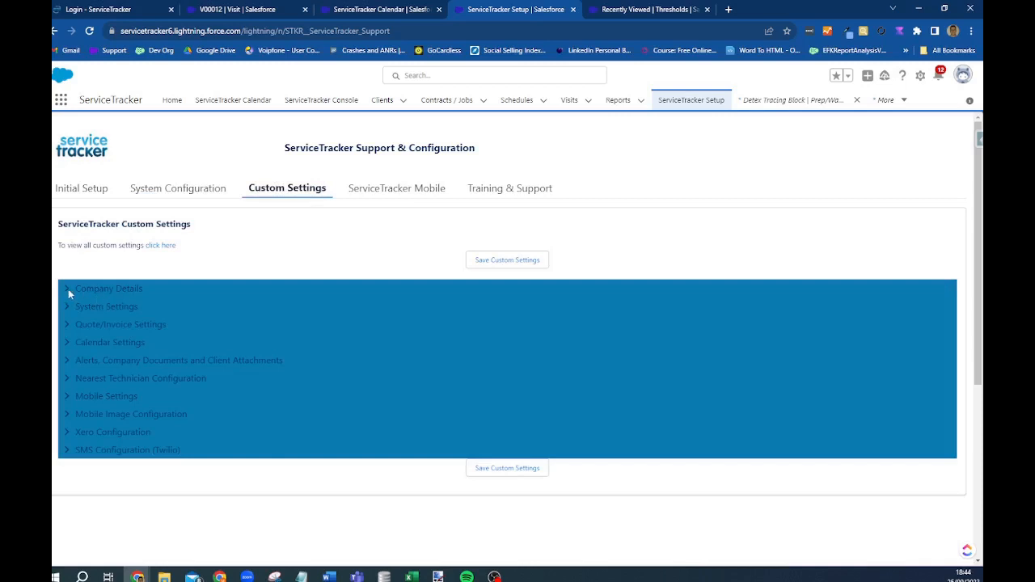
# - Expand the Company Details, System Settings and Quote/Invoice Settings sections
pyautogui.click(68, 292)
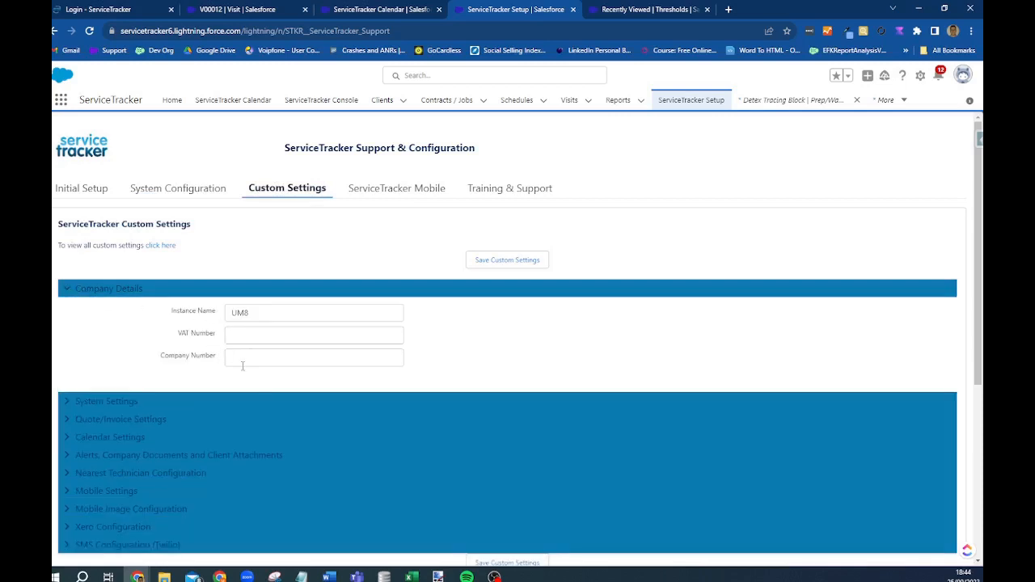
pyautogui.scroll(-2, 68, 303)
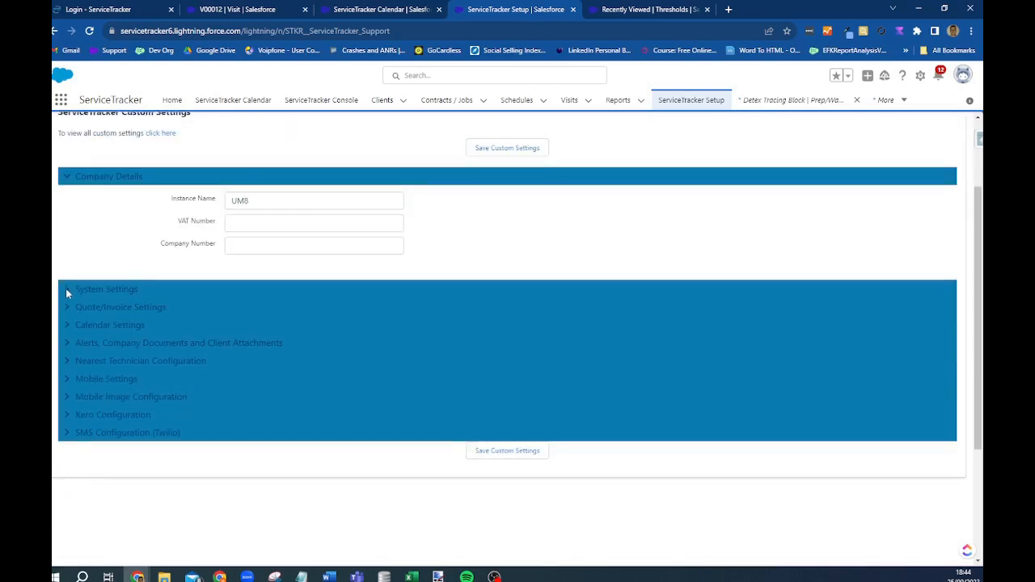
pyautogui.click(67, 291)
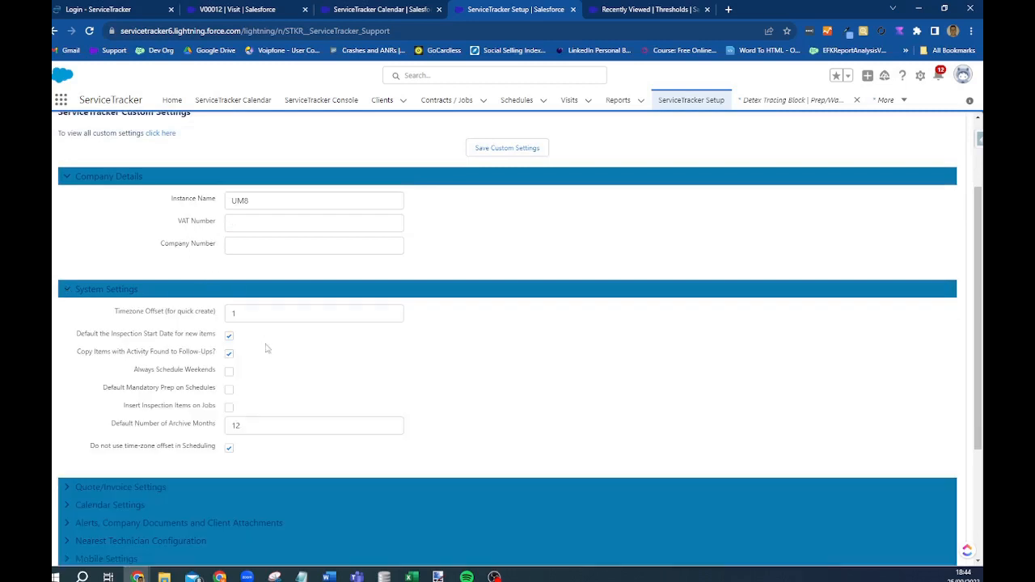
pyautogui.scroll(-2, 267, 349)
pyautogui.click(74, 377)
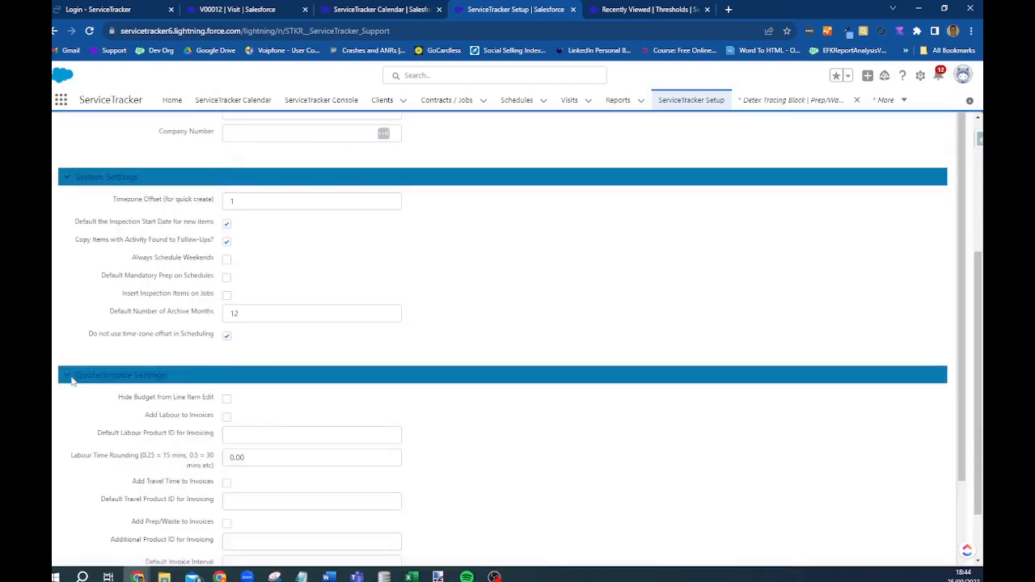
pyautogui.scroll(-4, 89, 378)
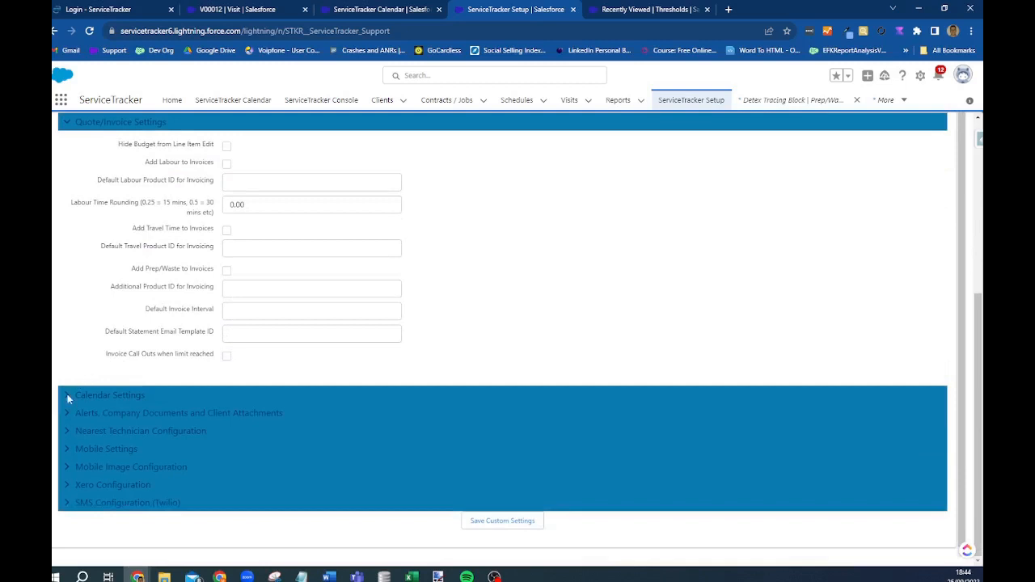
# - Expand Calendar Settings (08:00 default time) and Mobile Settings, then reload ServiceTracker Setup
pyautogui.click(67, 394)
pyautogui.scroll(-2, 441, 259)
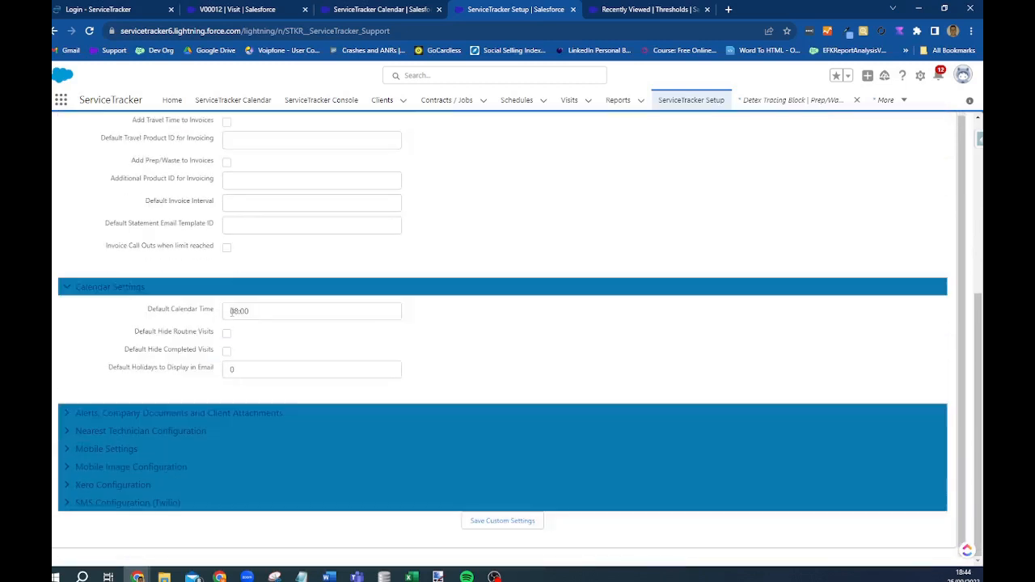
pyautogui.moveTo(273, 315); pyautogui.dragTo(183, 318)
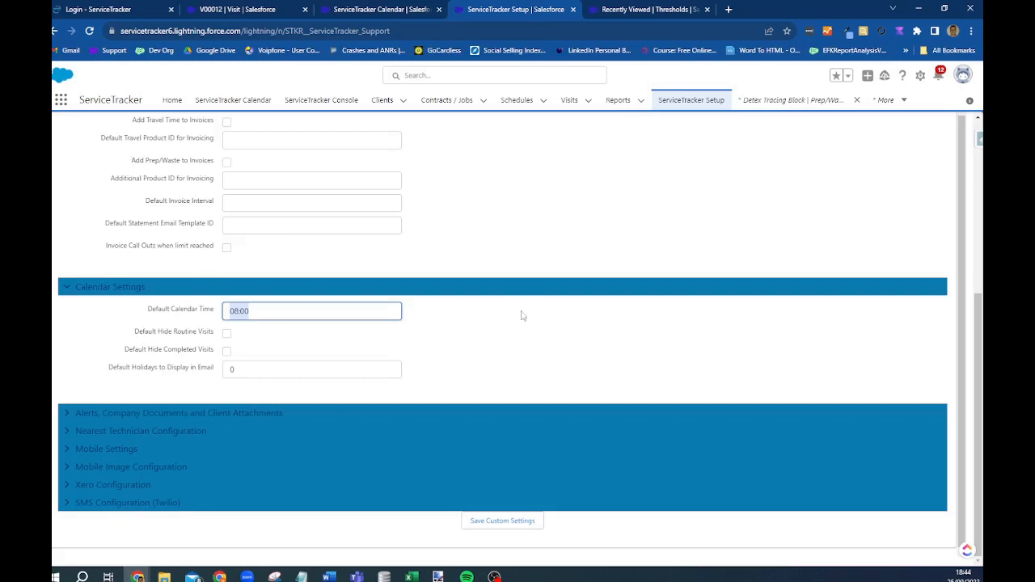
pyautogui.click(69, 455)
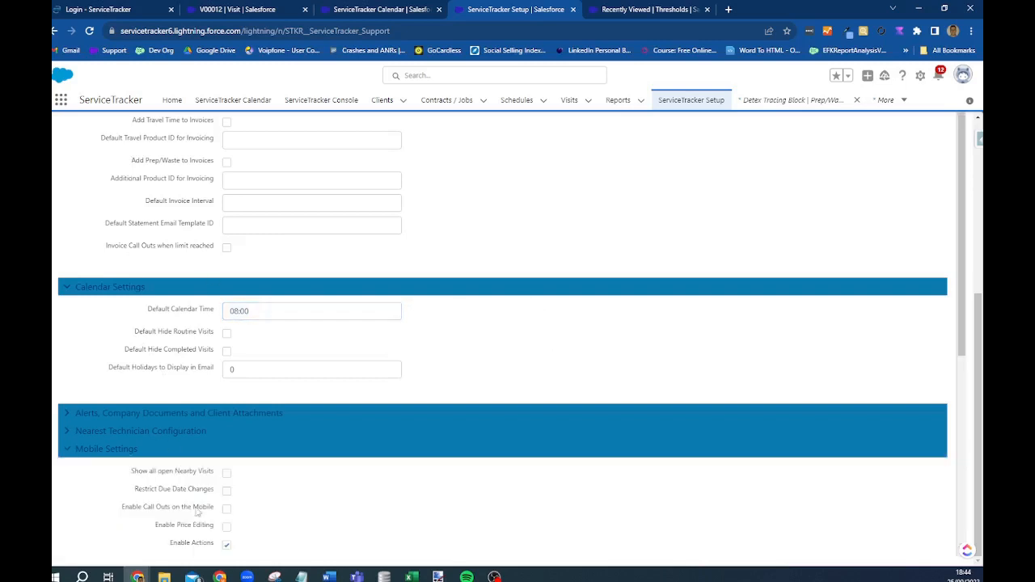
pyautogui.scroll(-1, 286, 499)
pyautogui.scroll(5, 510, 269)
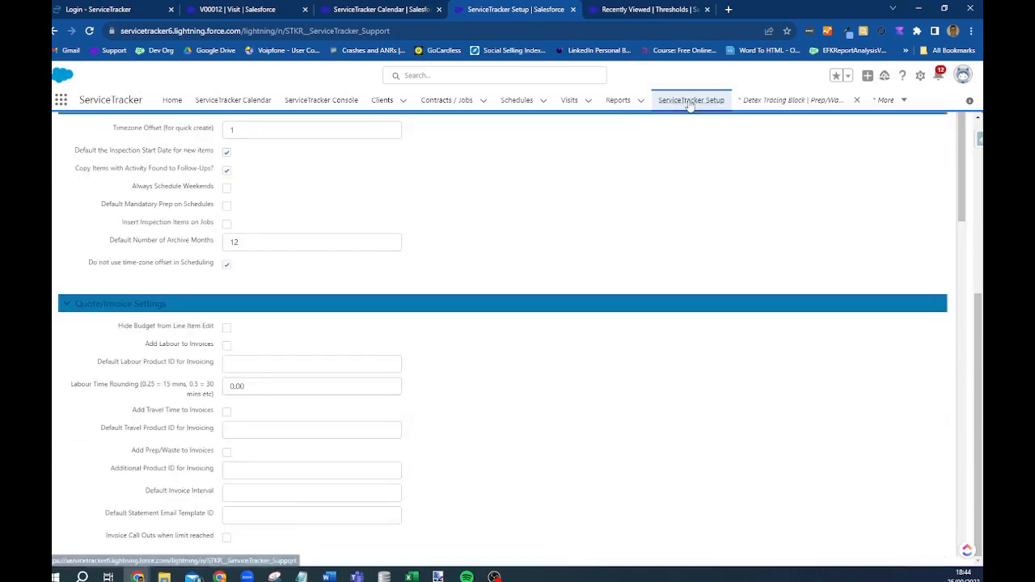
pyautogui.click(690, 103)
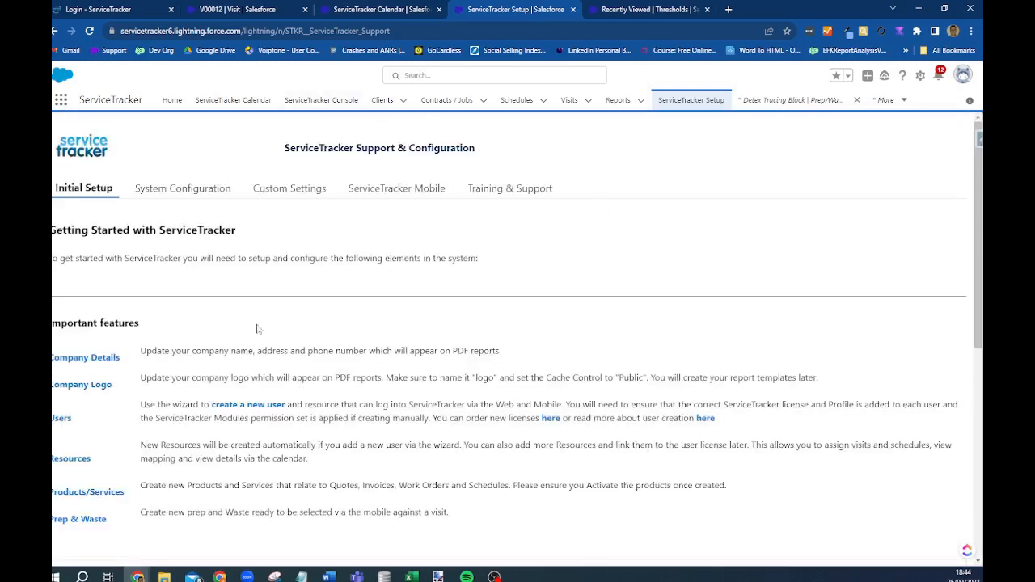
# - Start a new job at the 1:30 Calendar slot and enter the billing account name
pyautogui.click(234, 100)
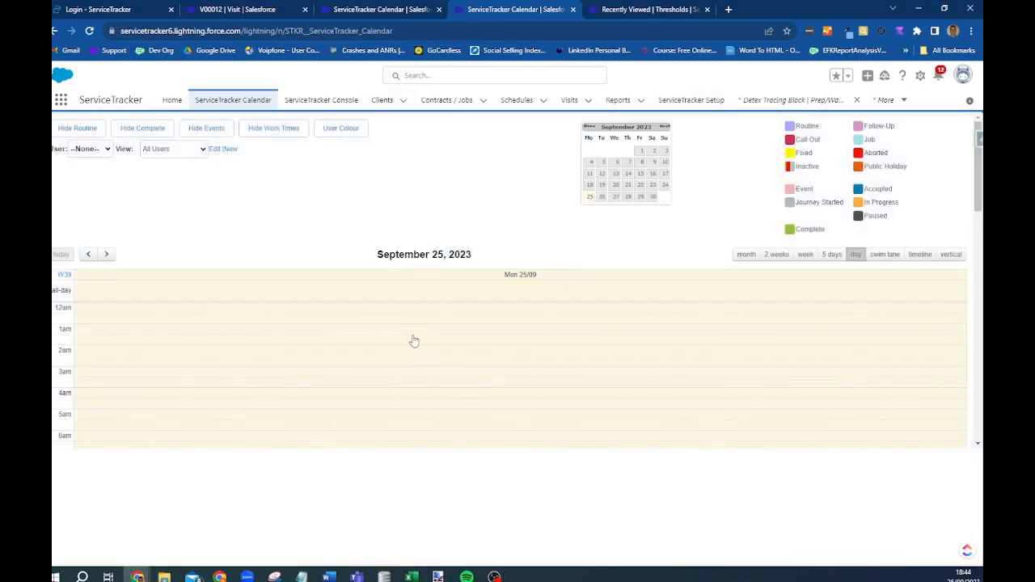
pyautogui.click(412, 340)
pyautogui.click(389, 259)
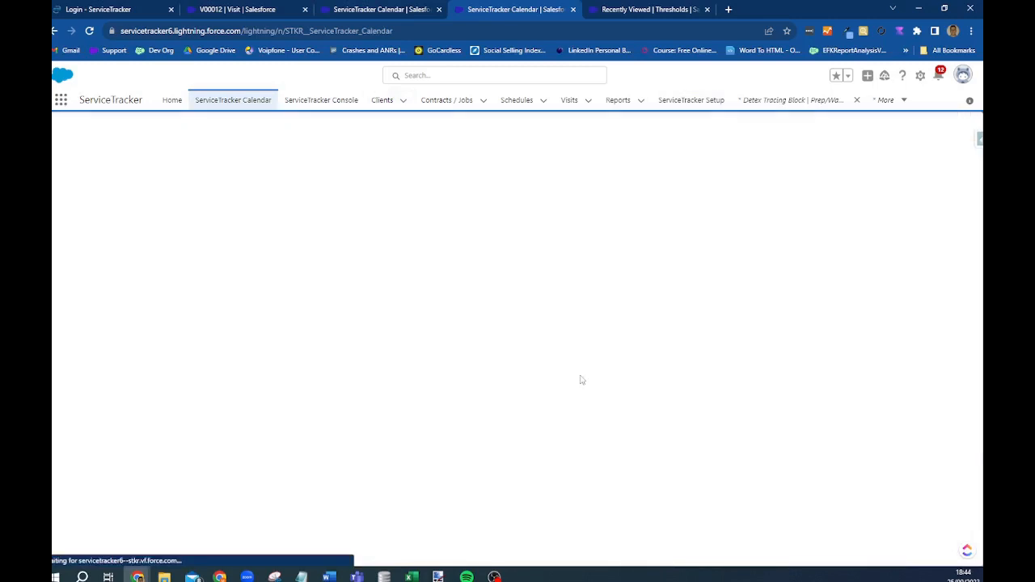
pyautogui.click(281, 333)
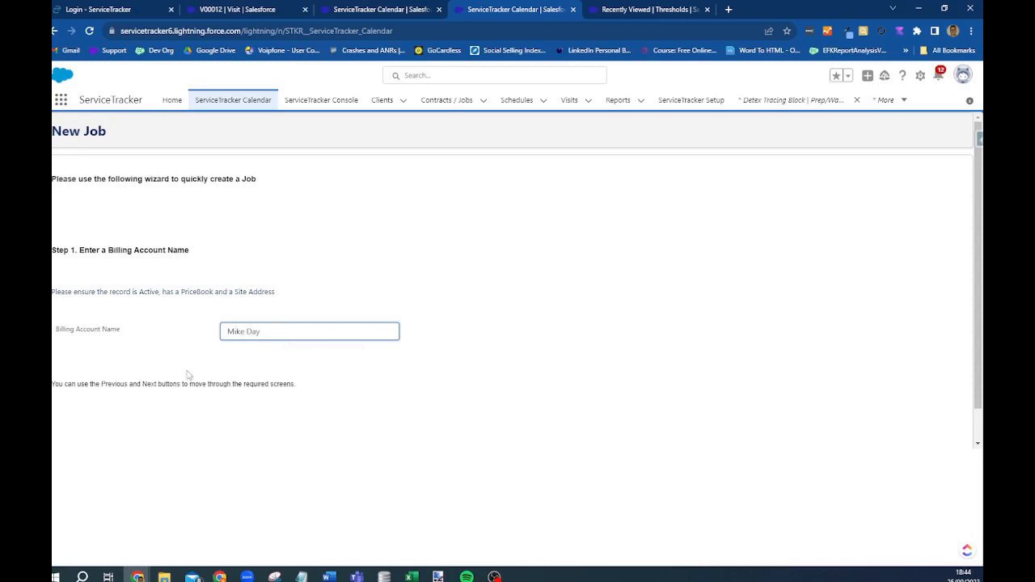
pyautogui.scroll(-1, 186, 374)
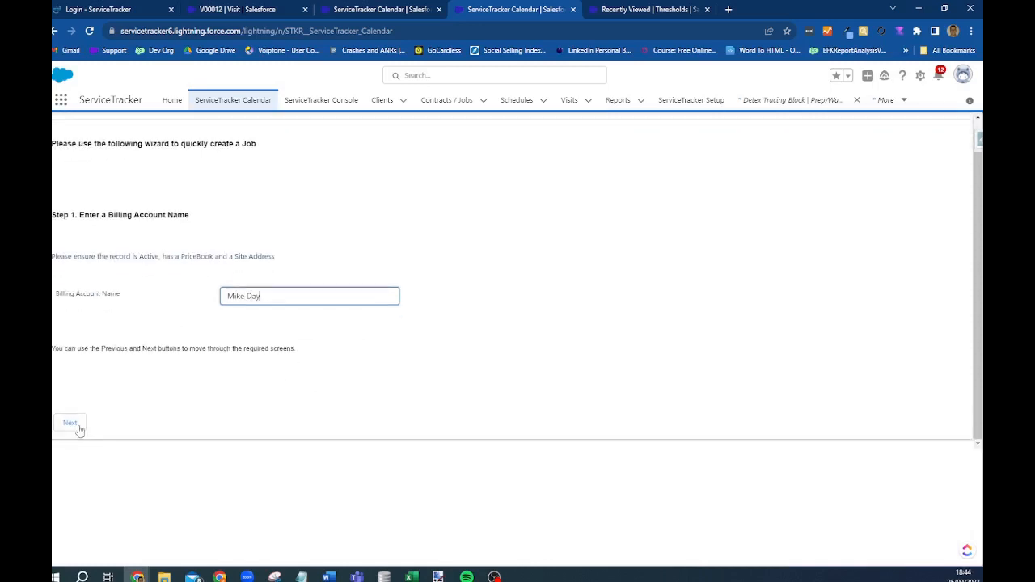
pyautogui.click(76, 429)
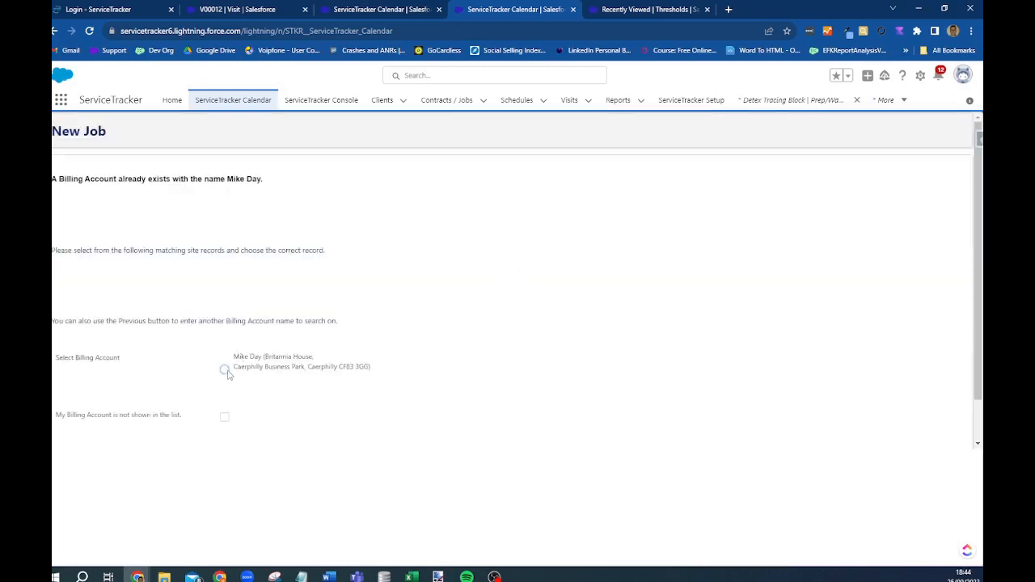
# - Select the matching existing billing account and use it as the job site
pyautogui.click(224, 369)
pyautogui.scroll(-1, 217, 453)
pyautogui.click(126, 426)
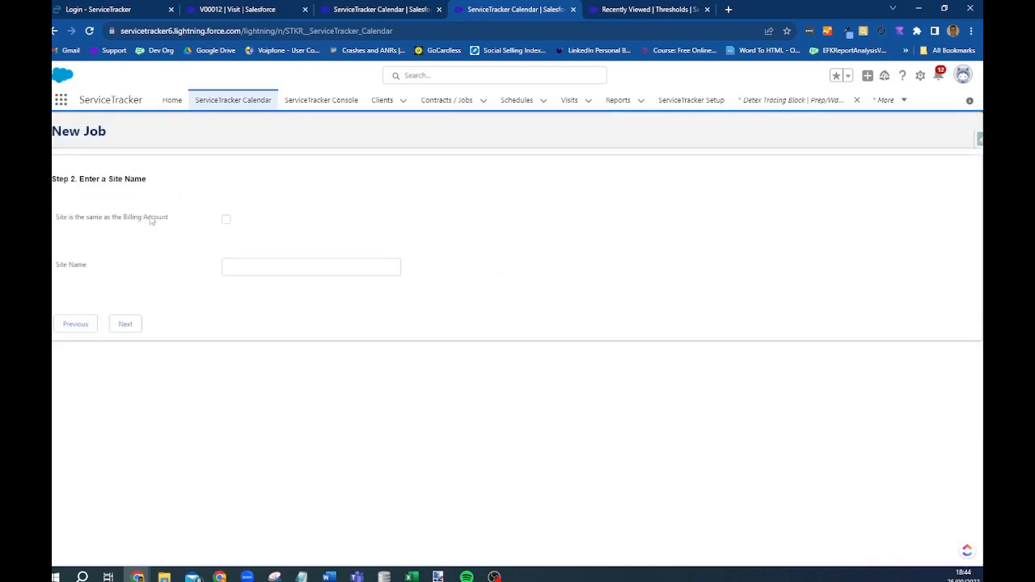
pyautogui.click(227, 221)
pyautogui.click(130, 326)
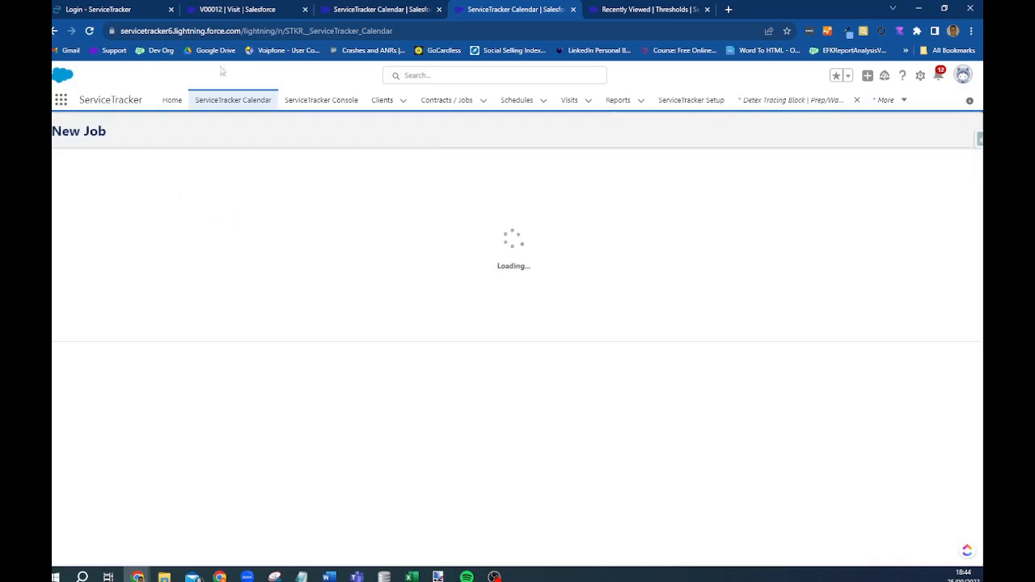
# - Choose 3 Part Riddance (300.00) as the job's product
pyautogui.scroll(-5, 326, 310)
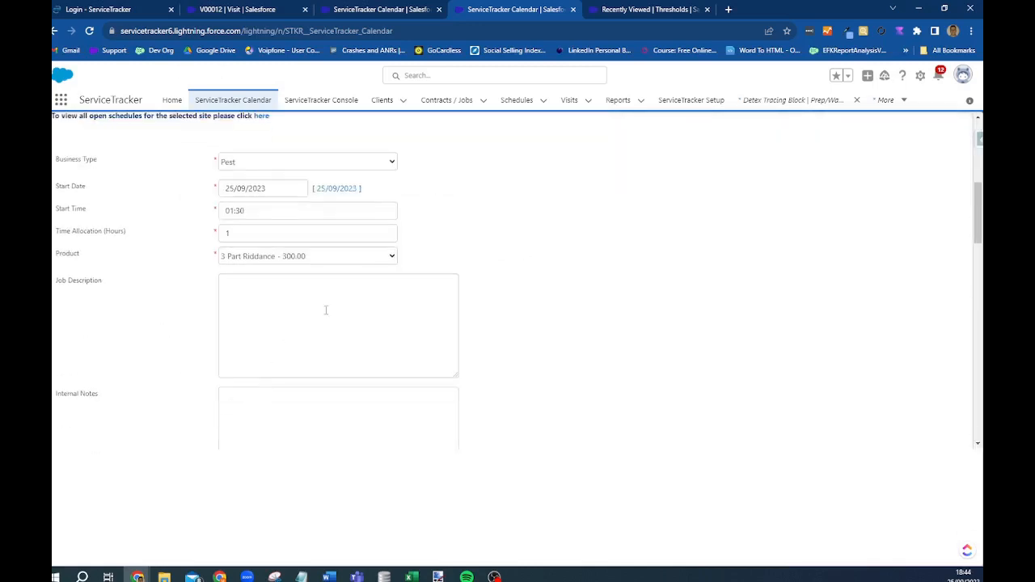
pyautogui.click(330, 259)
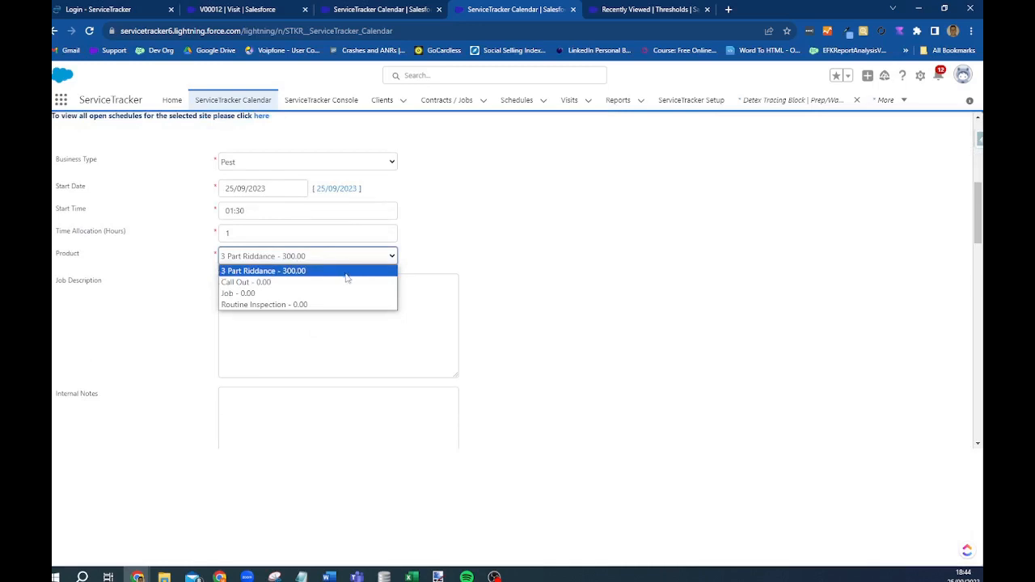
pyautogui.click(572, 225)
pyautogui.scroll(-10, 243, 404)
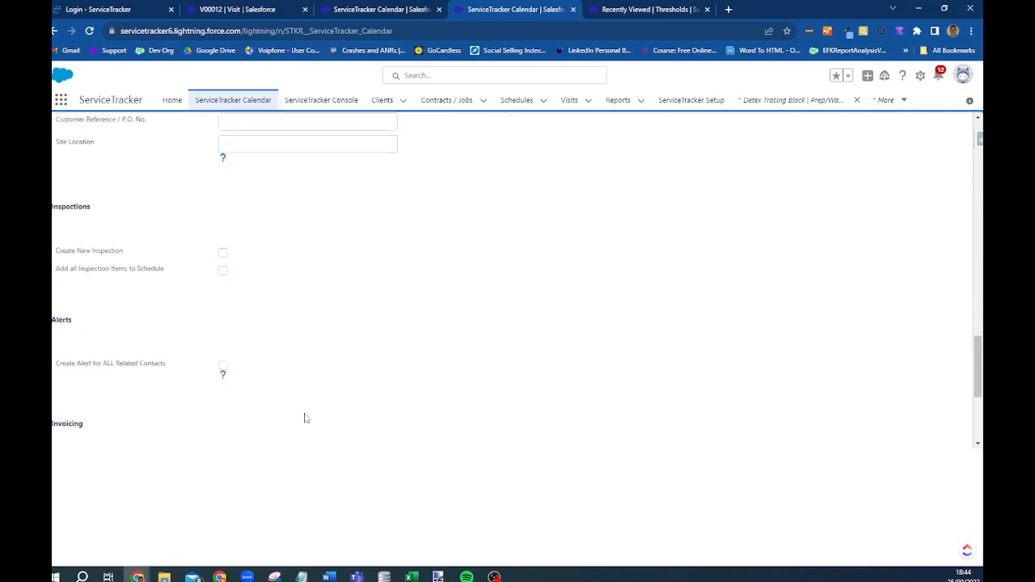
pyautogui.scroll(-3, 275, 413)
pyautogui.click(128, 422)
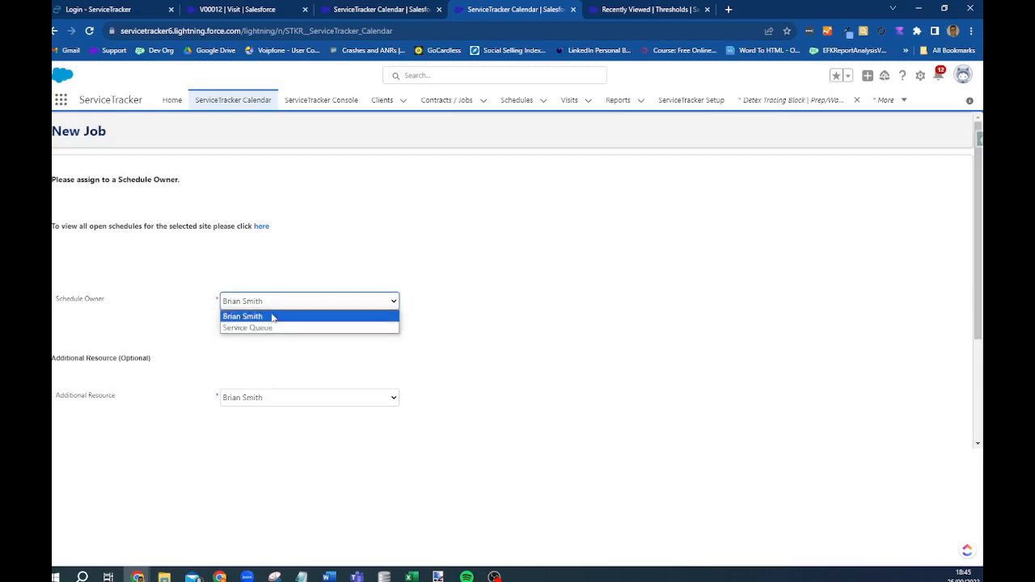
# - Confirm the schedule owner, create the job, schedule and visit, and reload the Calendar
pyautogui.click(274, 316)
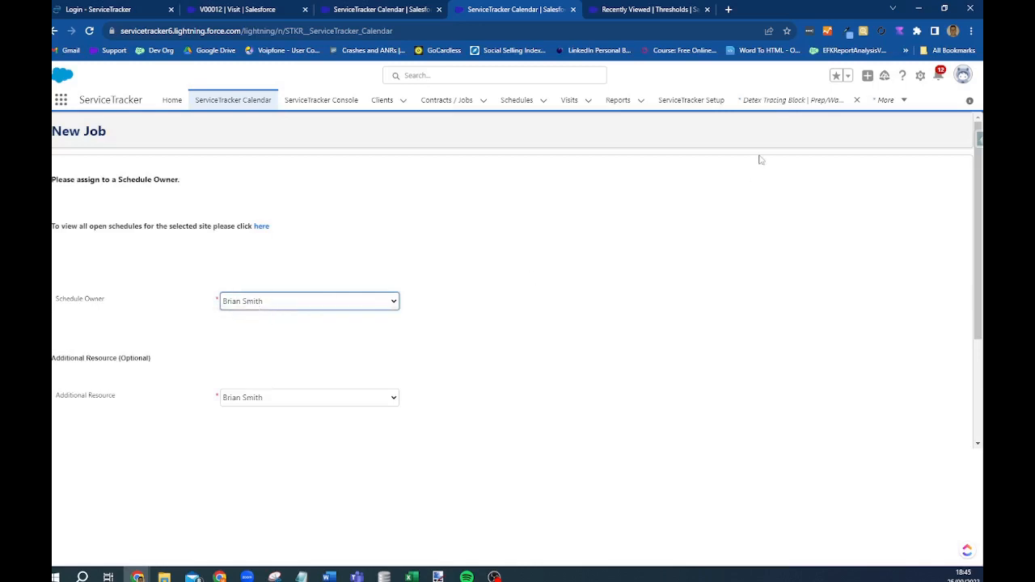
pyautogui.scroll(-2, 228, 490)
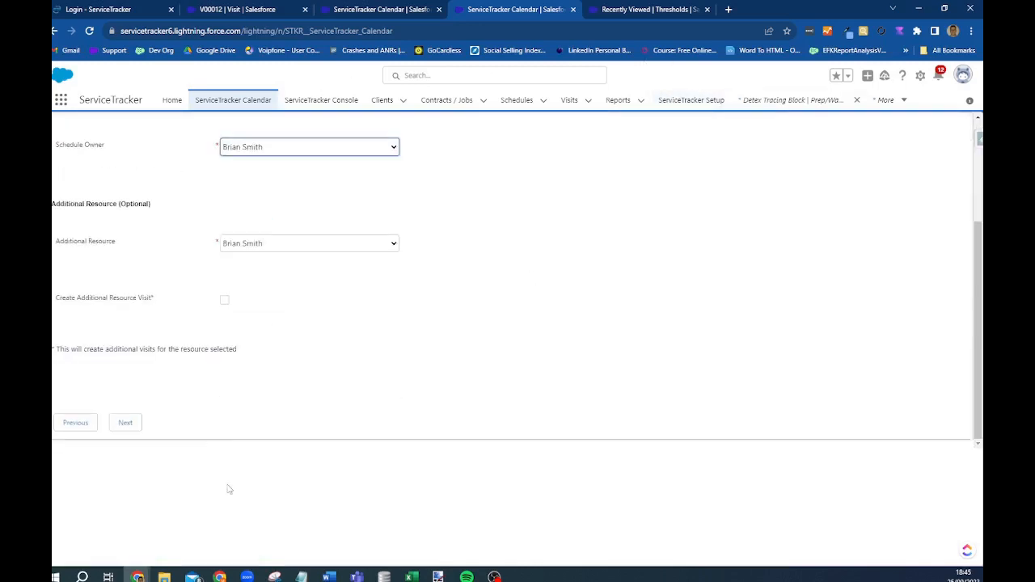
pyautogui.click(127, 423)
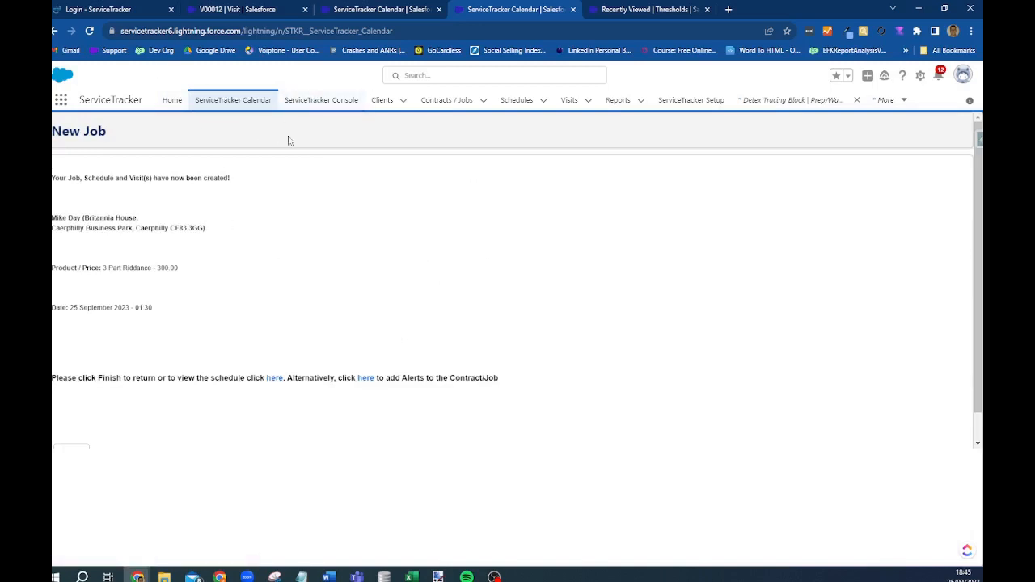
pyautogui.click(234, 101)
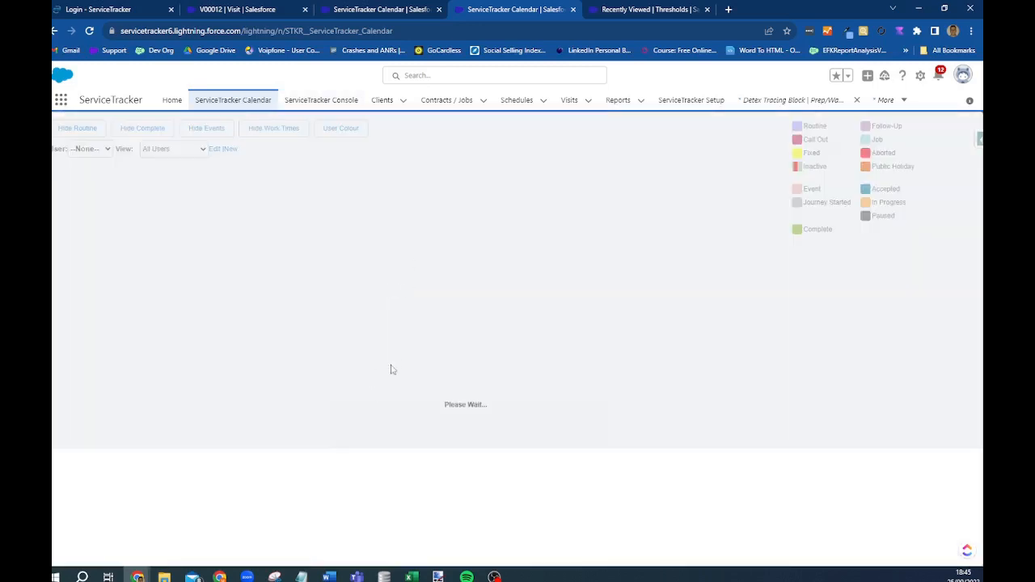
# - Start a new contract at the 4:30 slot with ServiceTracker as client name
pyautogui.click(220, 407)
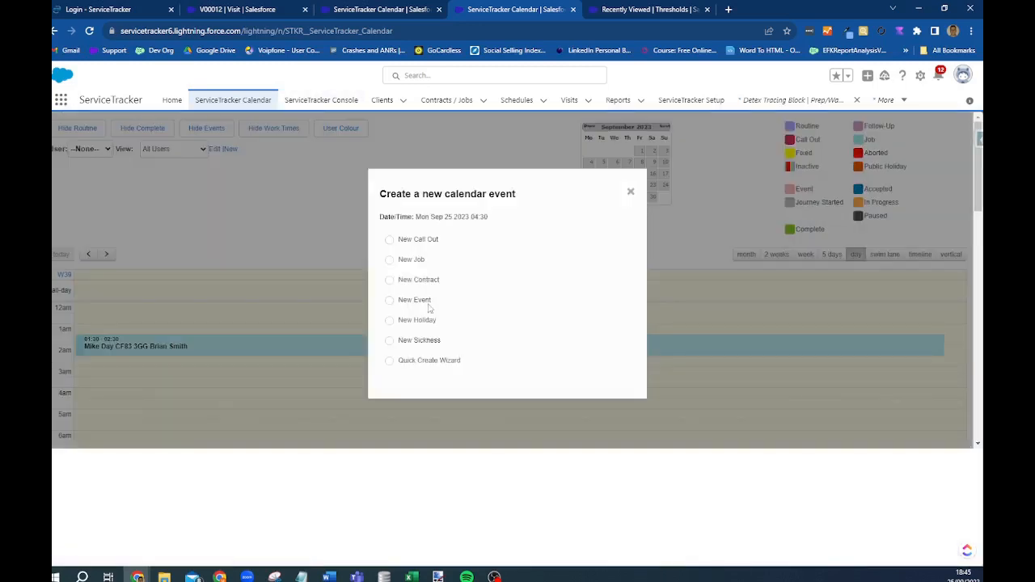
pyautogui.click(389, 281)
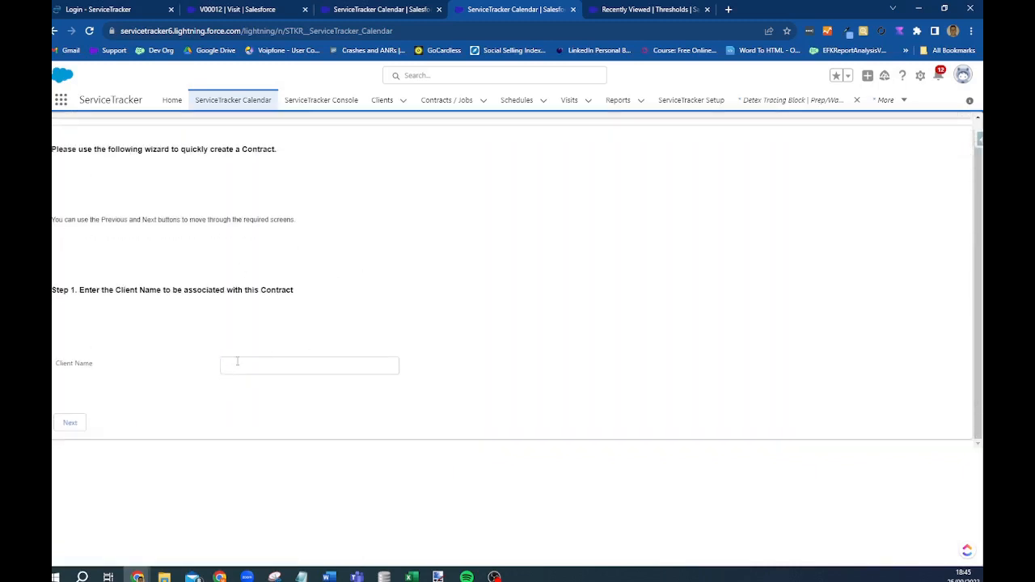
pyautogui.click(237, 362)
pyautogui.press('Down')
pyautogui.press('Down')
pyautogui.press('Return')
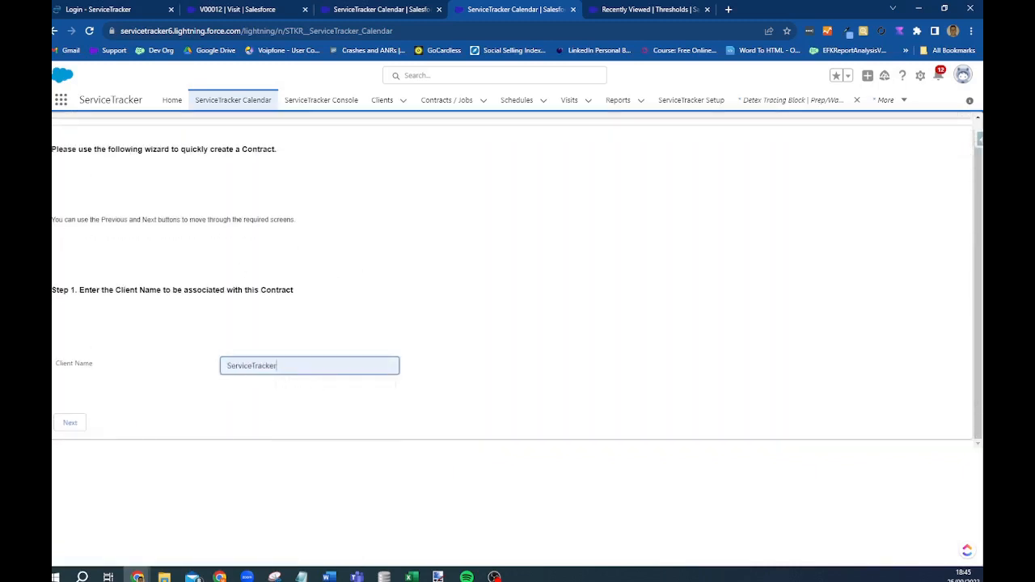
pyautogui.press('Return')
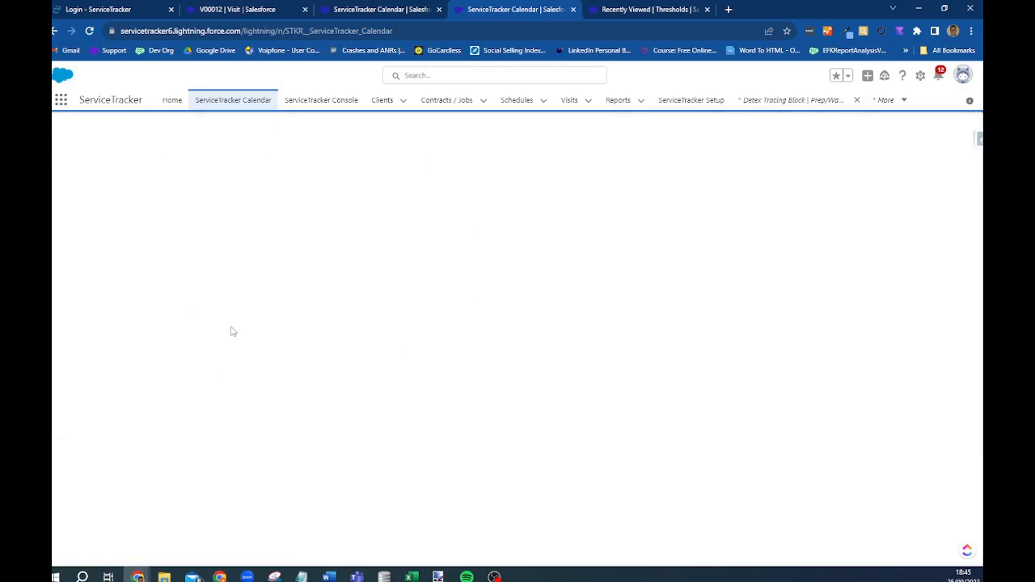
# - Select the ServiceTracker client account and keep the same client site
pyautogui.click(224, 383)
pyautogui.scroll(-1, 186, 409)
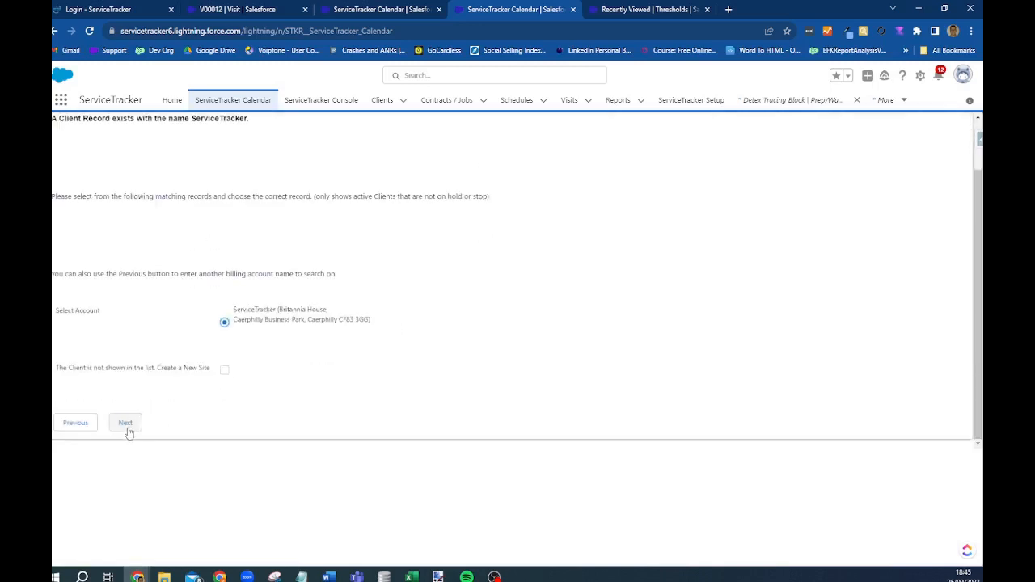
pyautogui.click(127, 423)
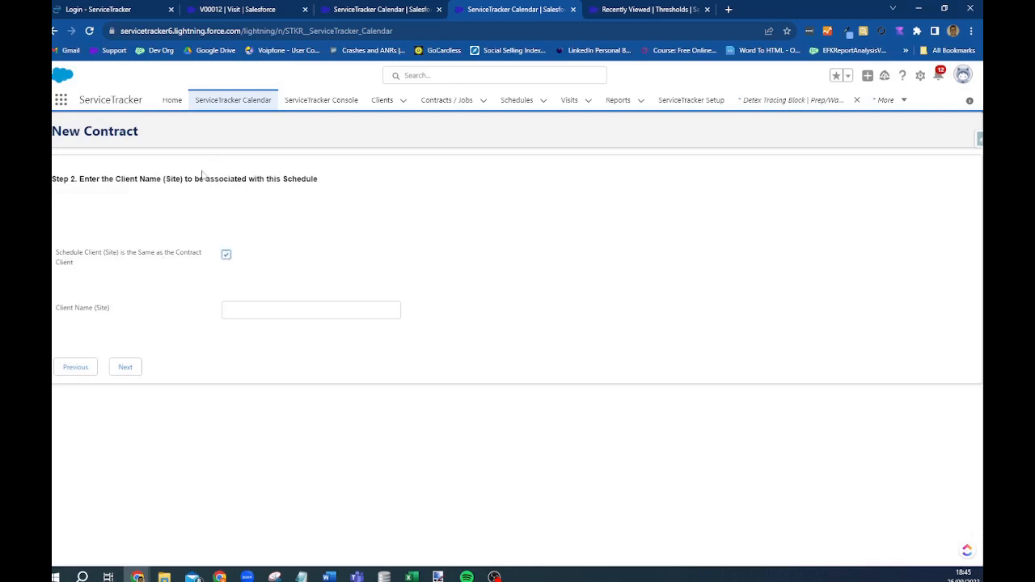
pyautogui.click(125, 368)
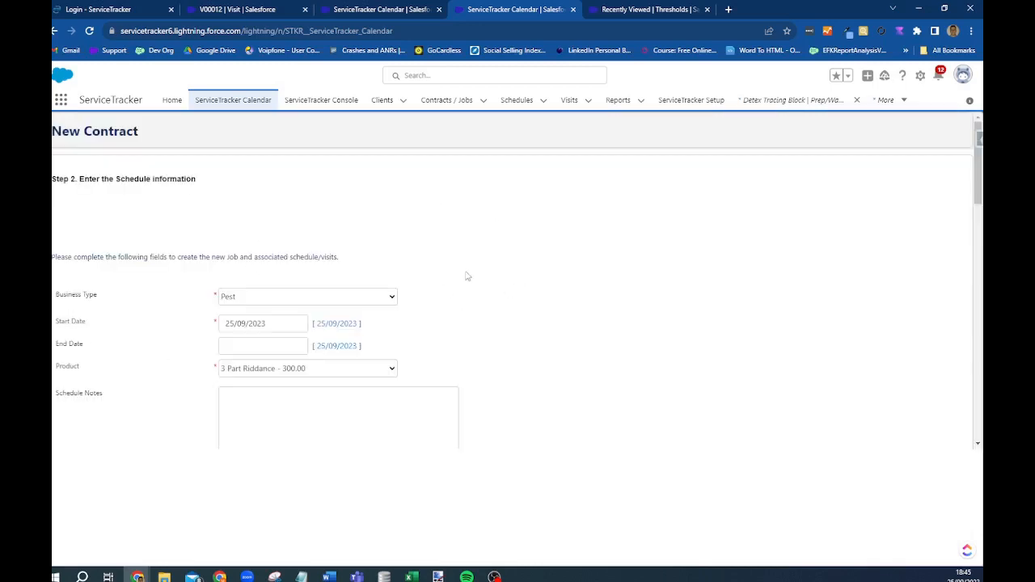
# - Set the schedule interval to 46 with Daily frequency
pyautogui.scroll(-5, 267, 308)
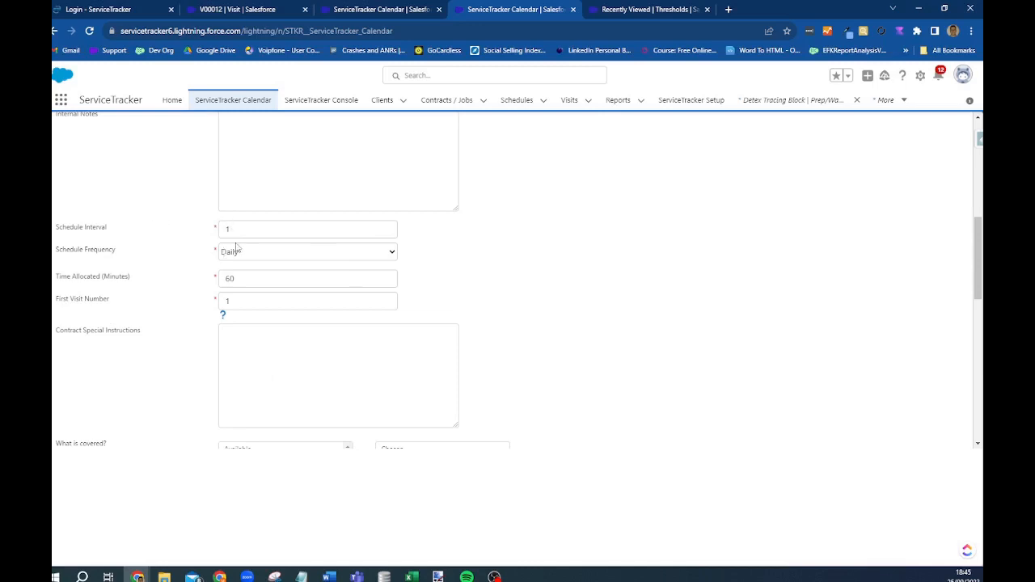
pyautogui.click(270, 257)
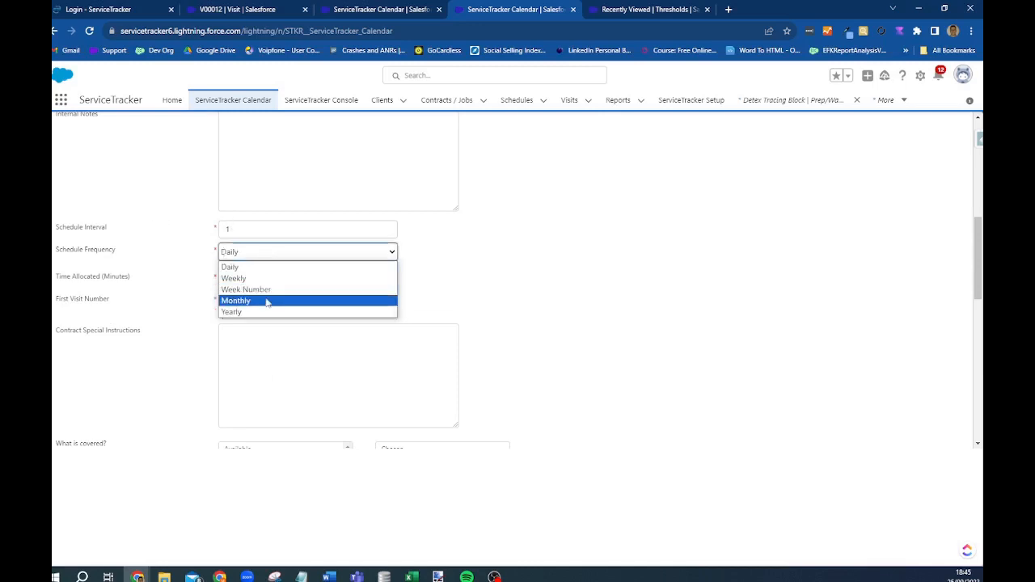
pyautogui.click(266, 301)
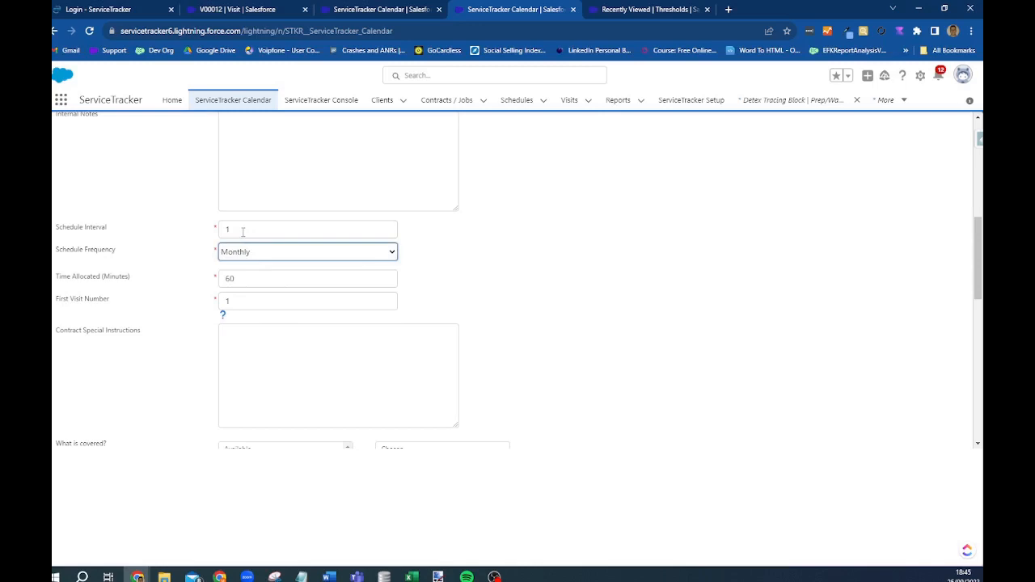
pyautogui.doubleClick(243, 232)
pyautogui.write('46')
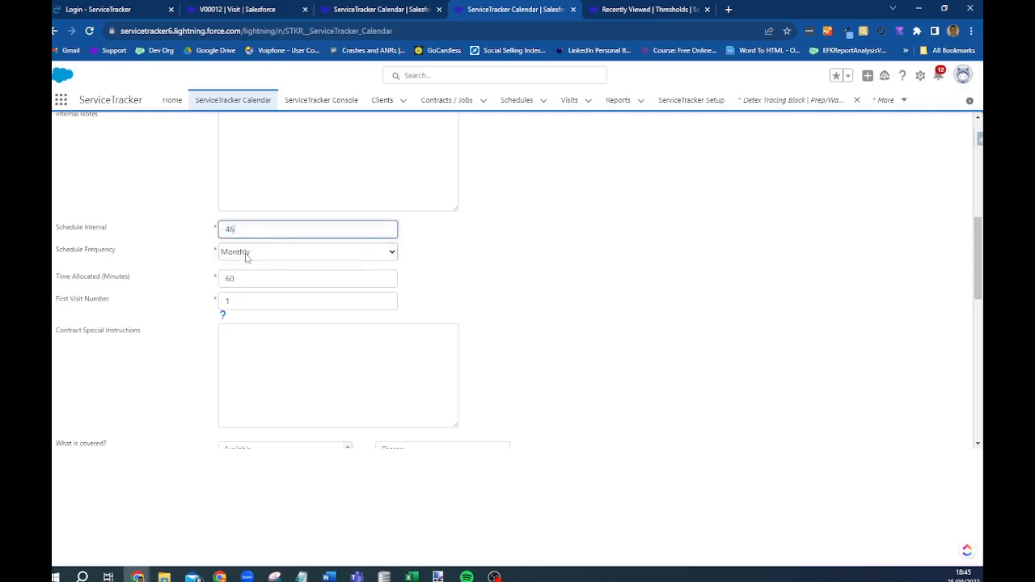
pyautogui.click(247, 253)
pyautogui.click(248, 269)
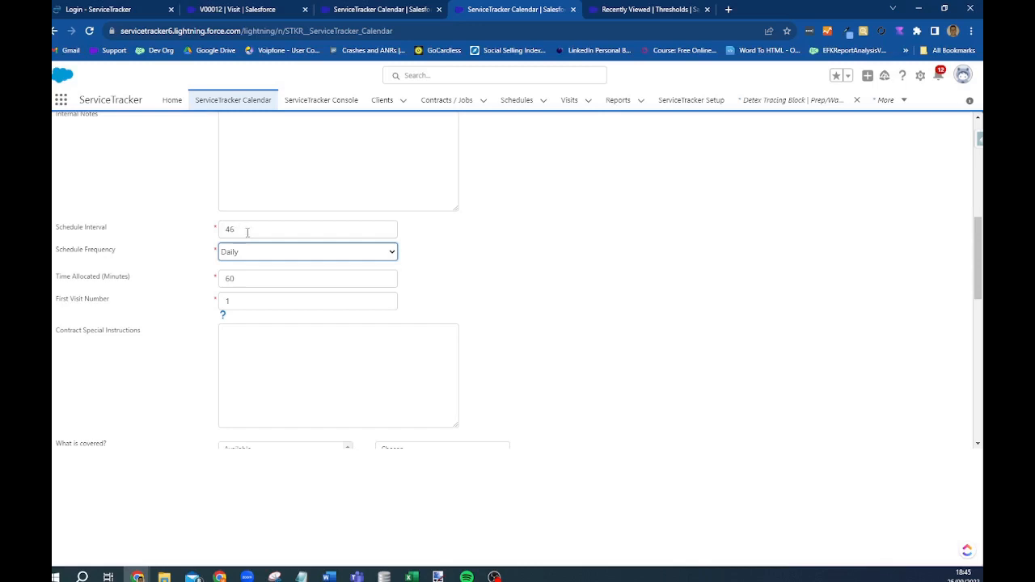
# - Pick the designated schedule owner and create the contract
pyautogui.scroll(-7, 299, 326)
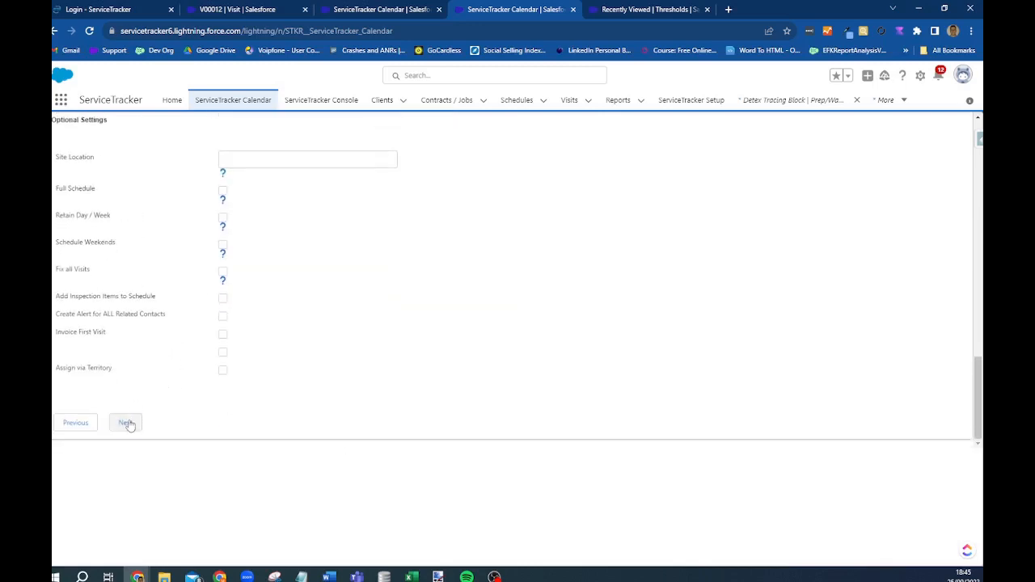
pyautogui.click(127, 426)
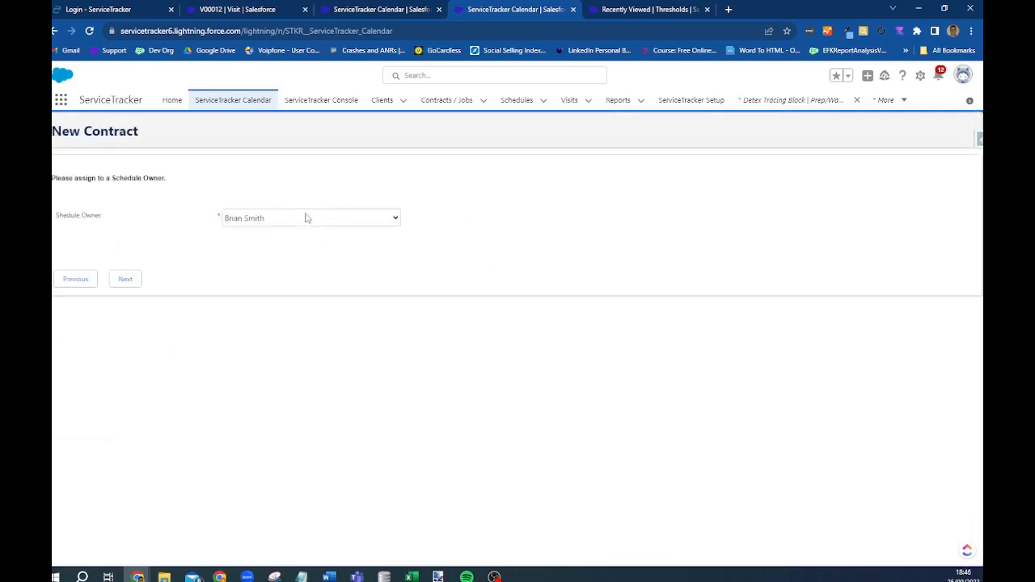
pyautogui.click(306, 218)
pyautogui.click(121, 280)
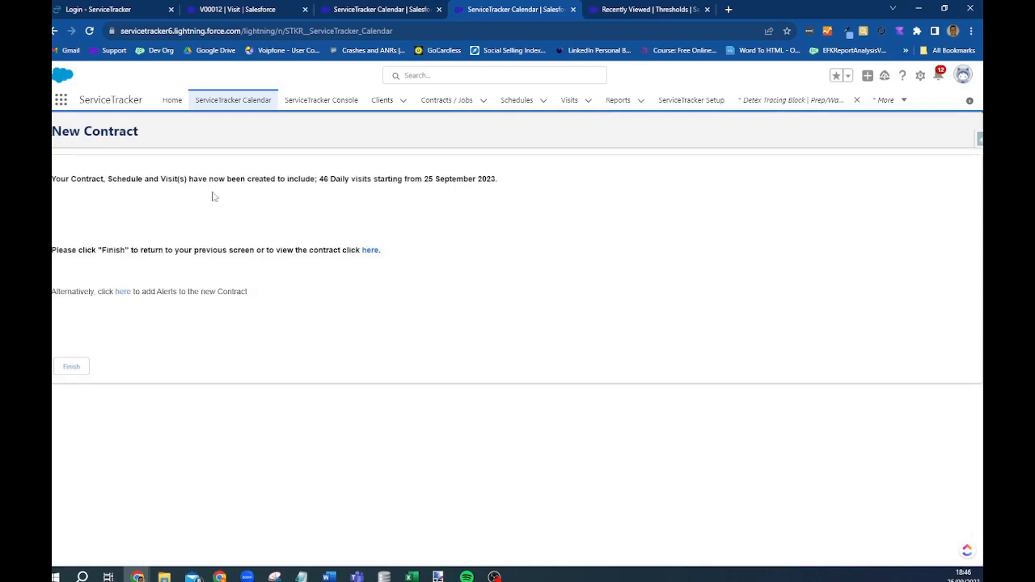
# - Finish the contract wizard and check the new 09:00–10:00 visit on the 25 September calendar
pyautogui.click(74, 371)
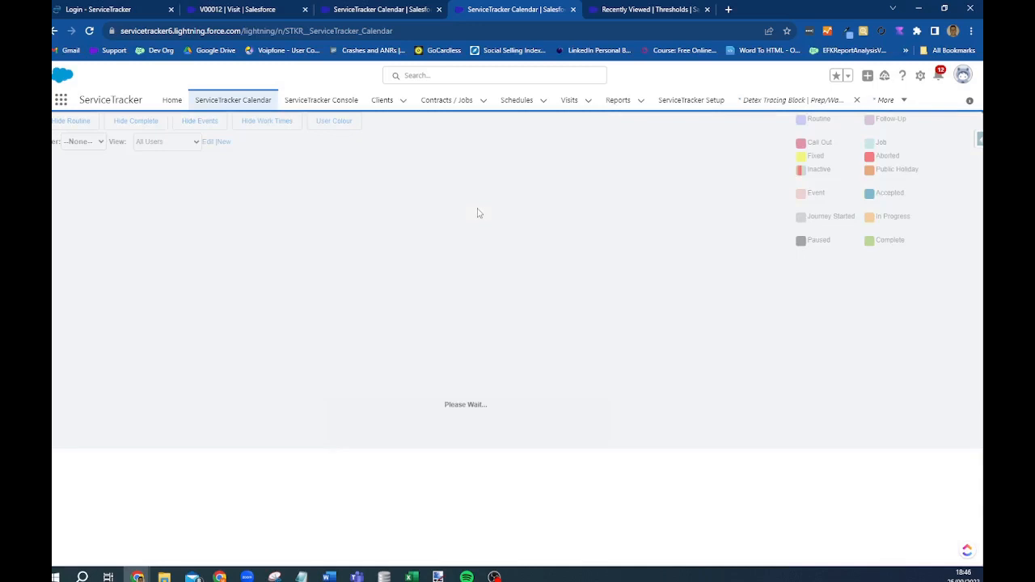
pyautogui.click(238, 103)
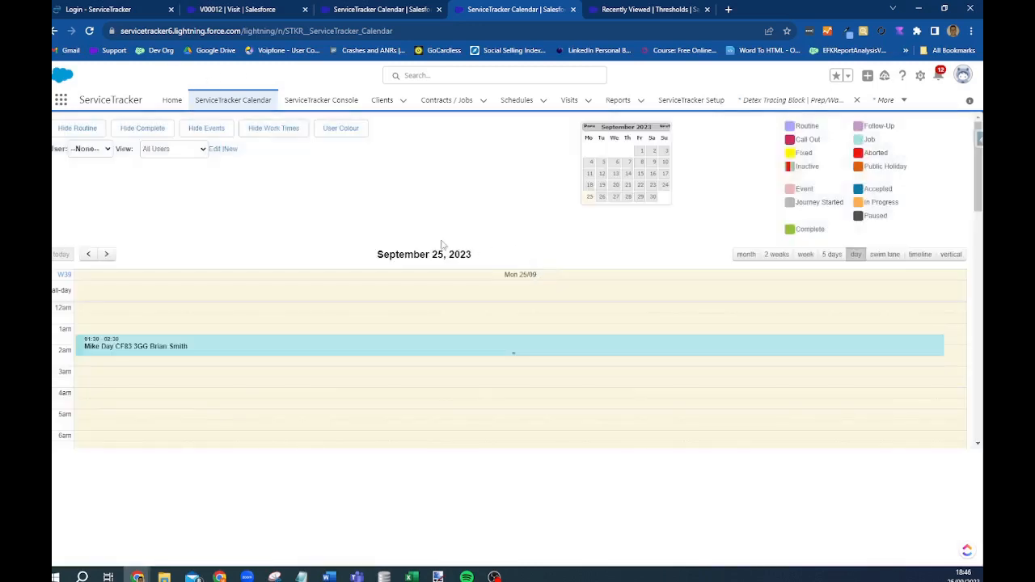
pyautogui.moveTo(331, 356)
pyautogui.scroll(-2, 389, 362)
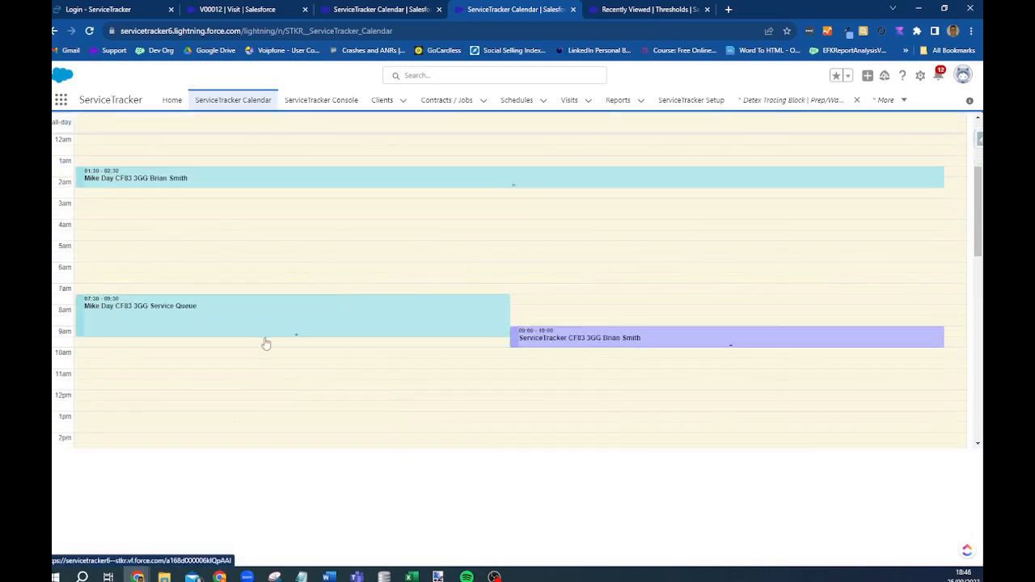
pyautogui.moveTo(618, 346)
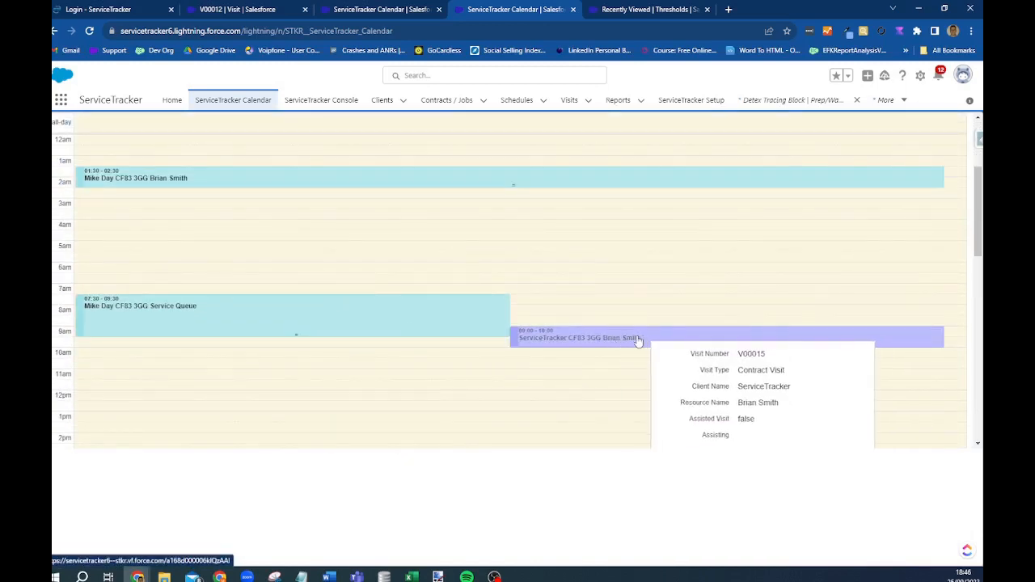
pyautogui.scroll(5, 618, 346)
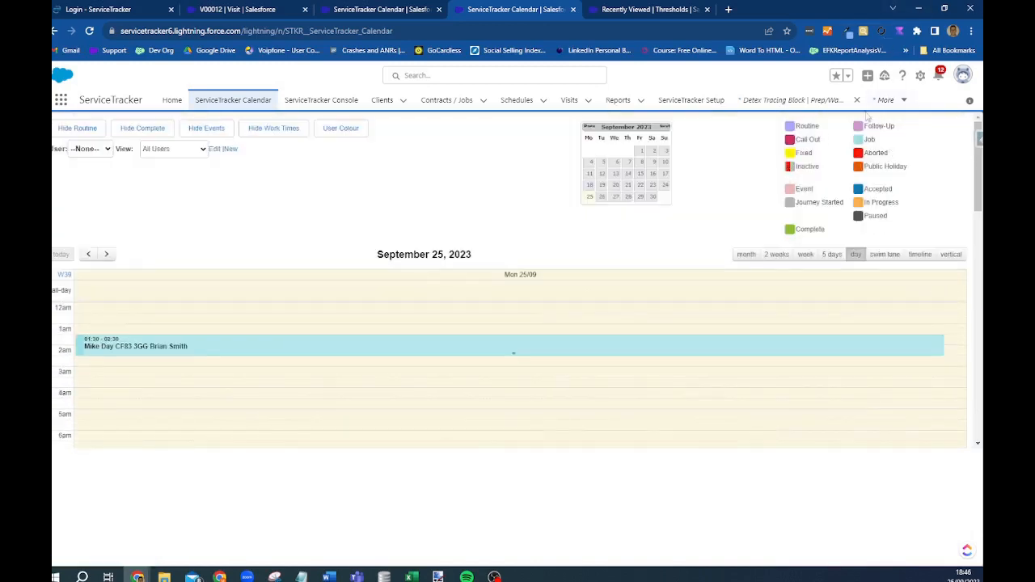
pyautogui.scroll(-4, 594, 344)
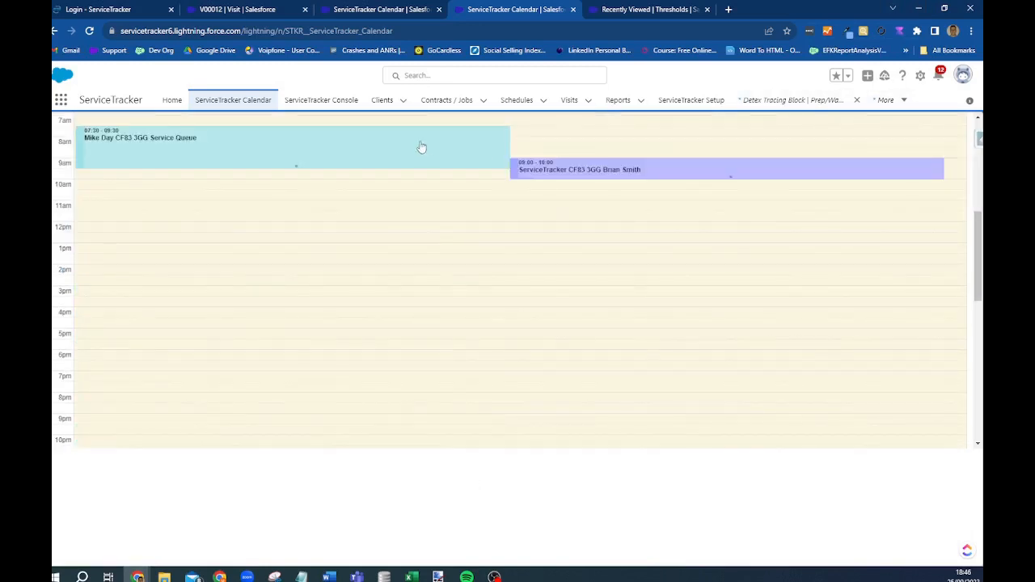
pyautogui.scroll(3, 732, 184)
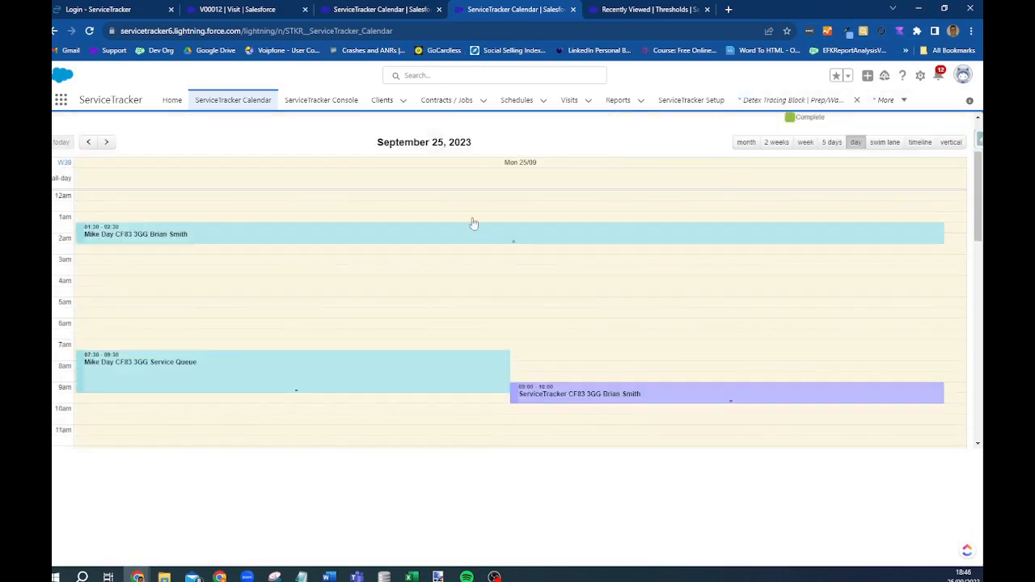
pyautogui.scroll(2, 474, 224)
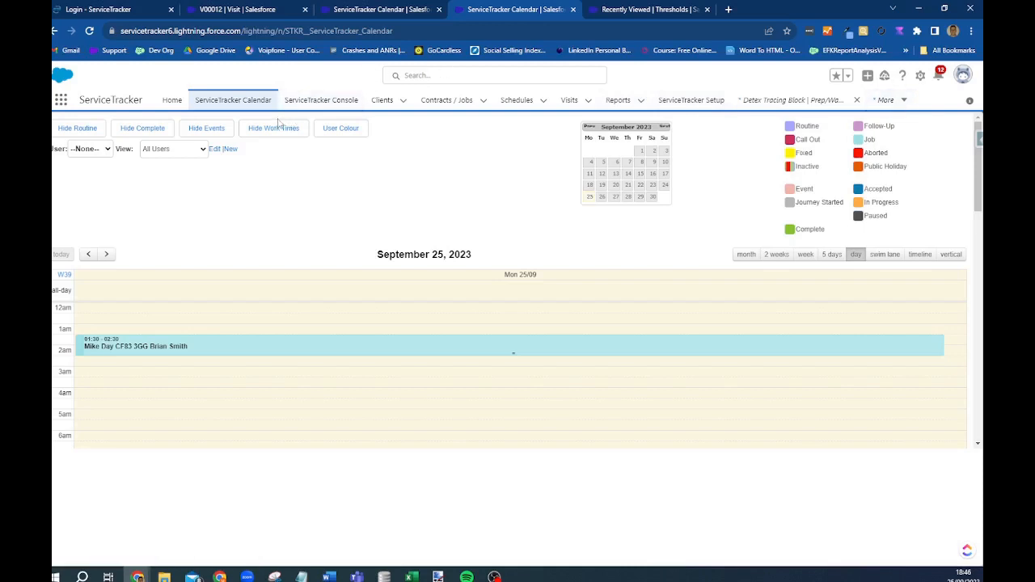
# - Show the All list views of Clients and Contracts / Jobs
pyautogui.click(382, 100)
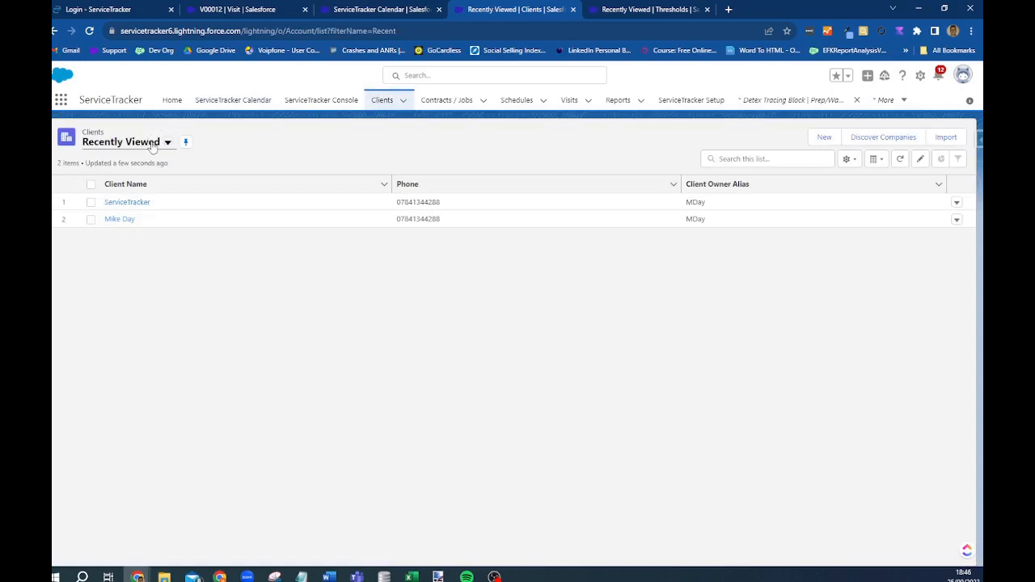
pyautogui.click(150, 142)
pyautogui.click(116, 178)
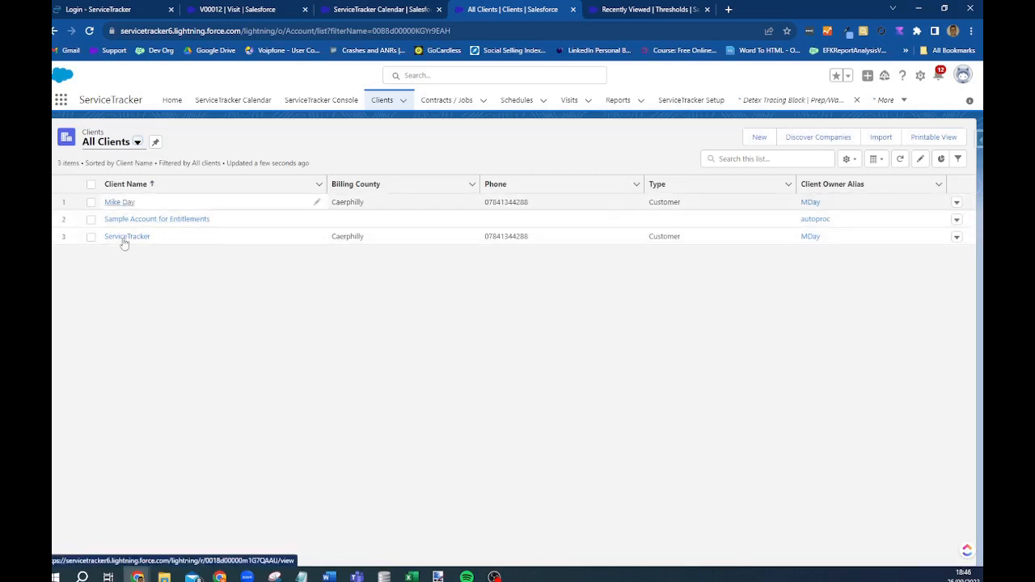
pyautogui.click(447, 100)
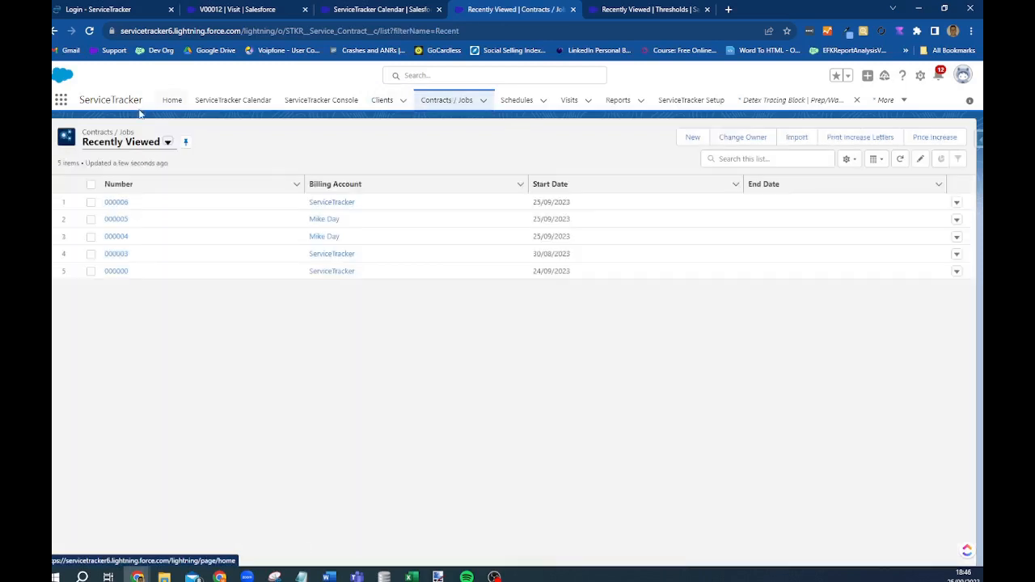
pyautogui.click(168, 141)
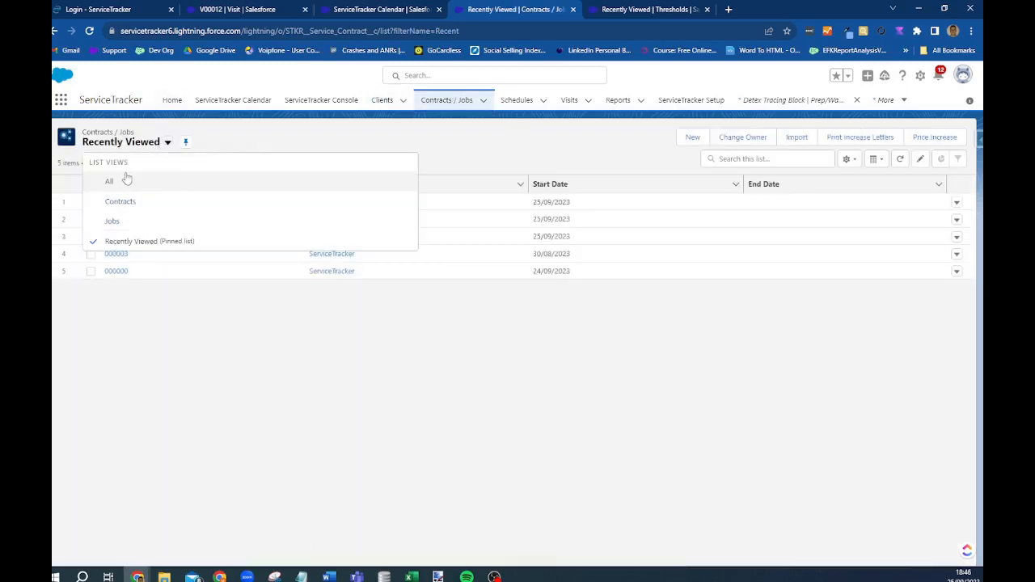
pyautogui.click(118, 180)
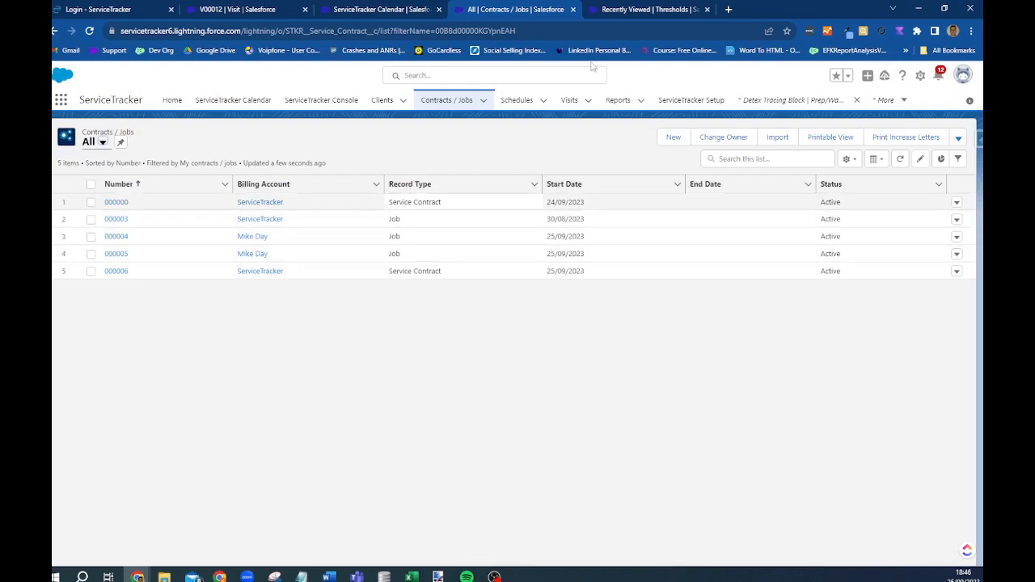
# - Show Schedules in its All view, then switch to the Contract Schedules view
pyautogui.click(518, 101)
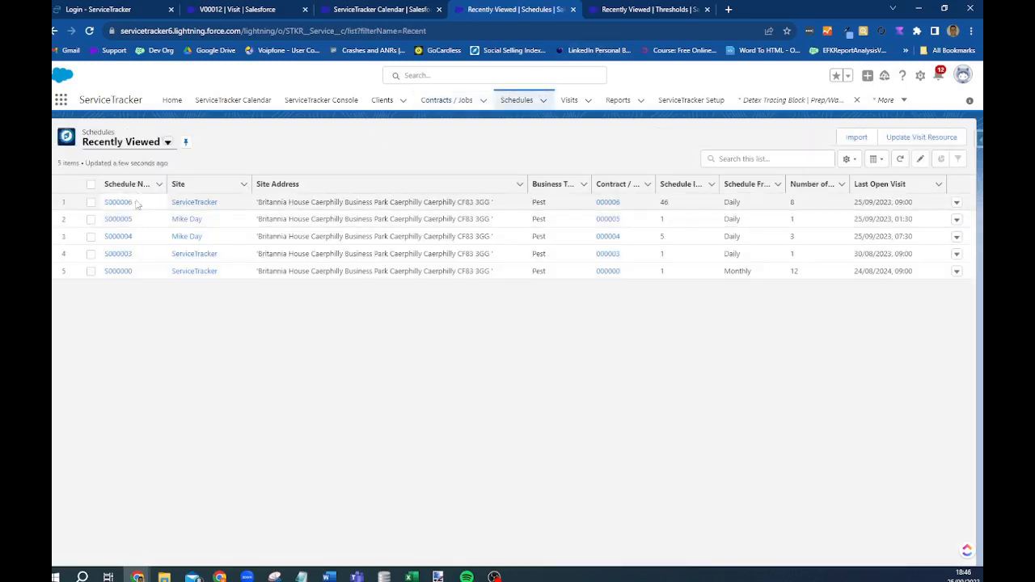
pyautogui.click(121, 142)
pyautogui.click(109, 181)
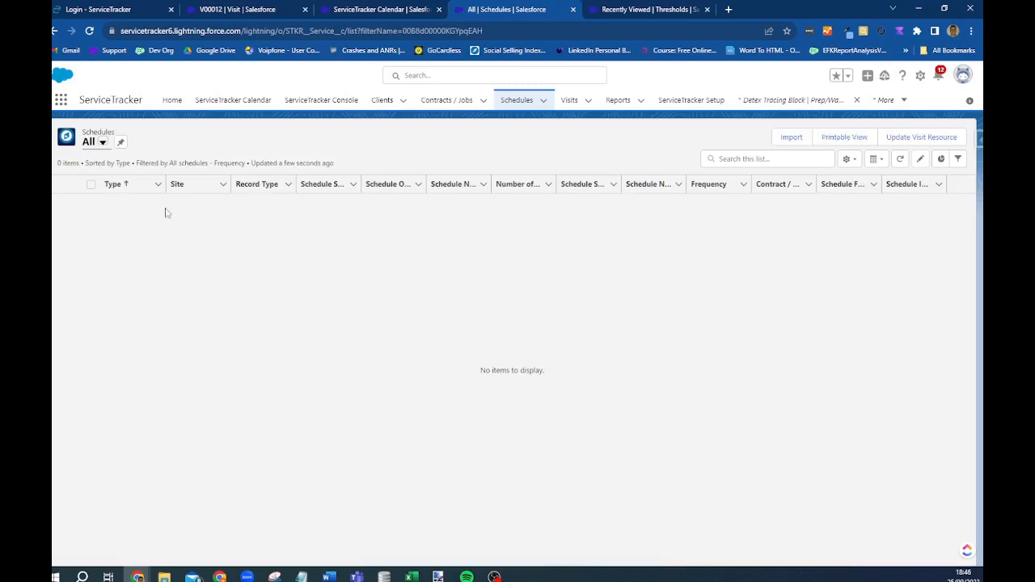
pyautogui.click(94, 142)
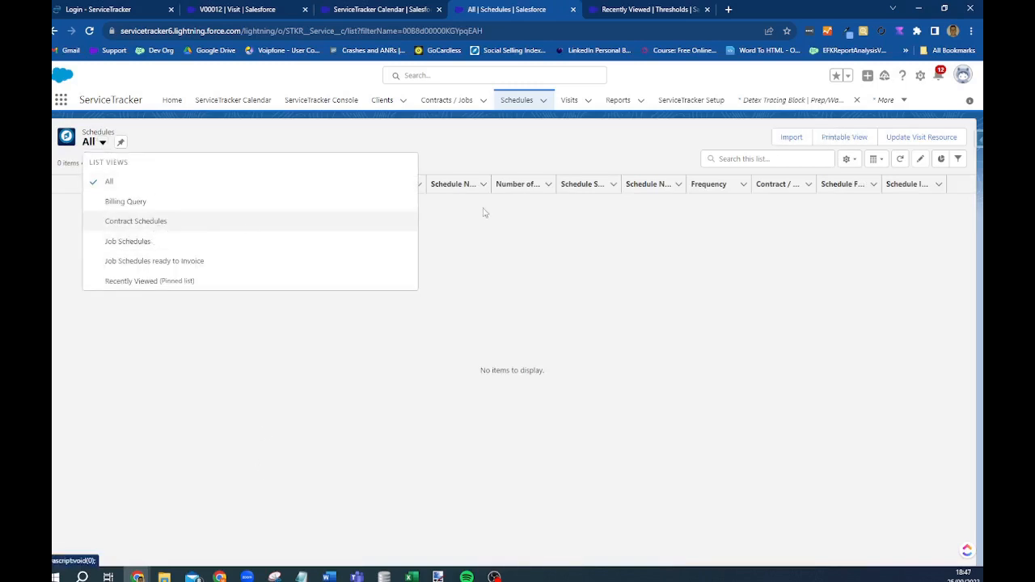
pyautogui.click(388, 221)
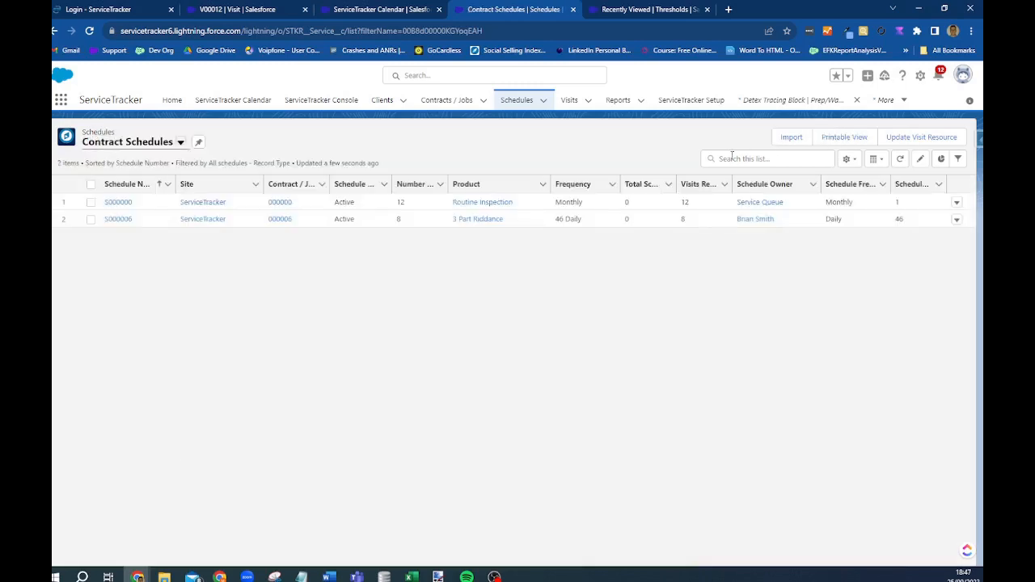
# - On Visits, try the All and Completed Visits Today views, then show Visits This Year
pyautogui.click(571, 100)
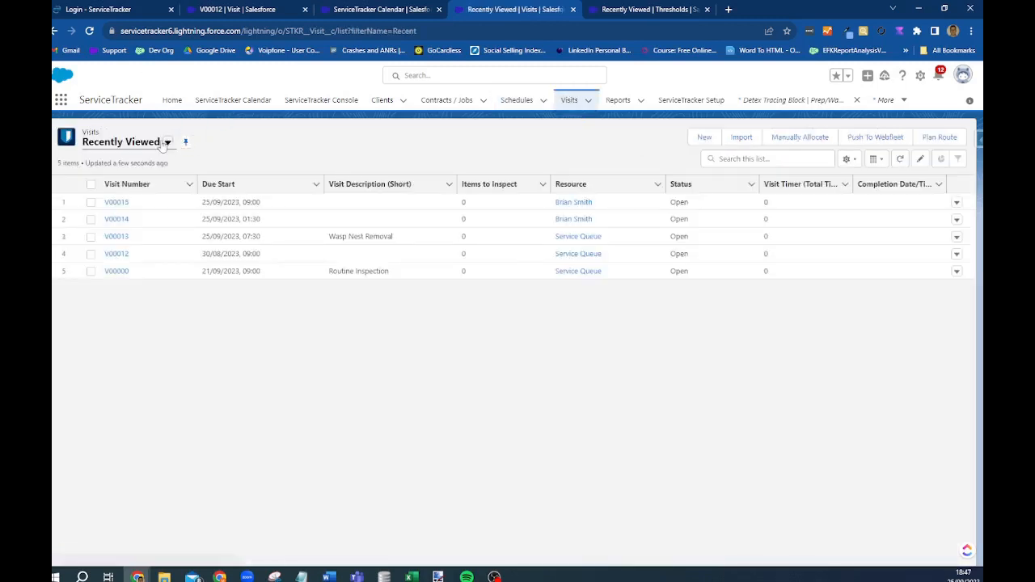
pyautogui.click(167, 142)
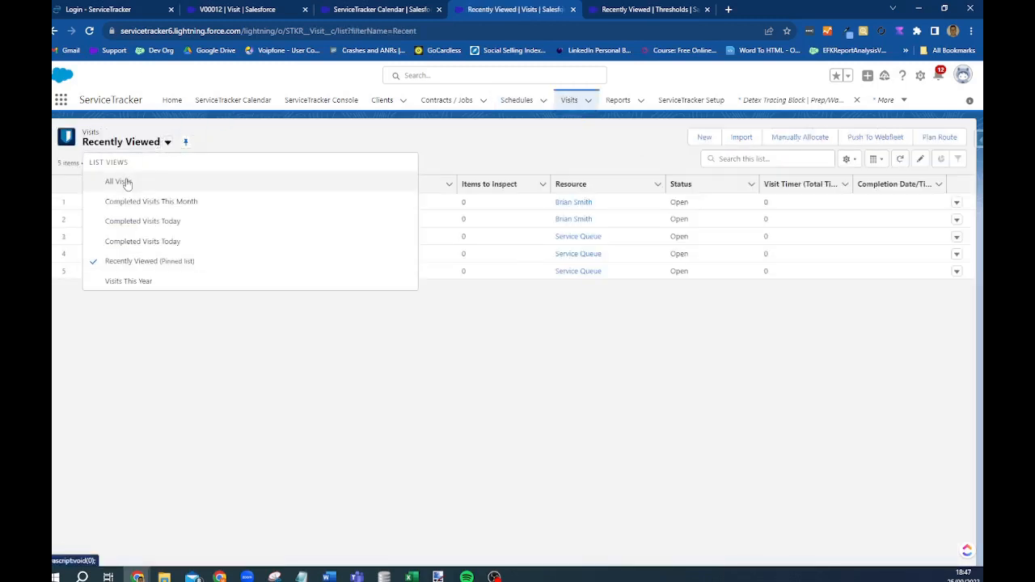
pyautogui.click(118, 182)
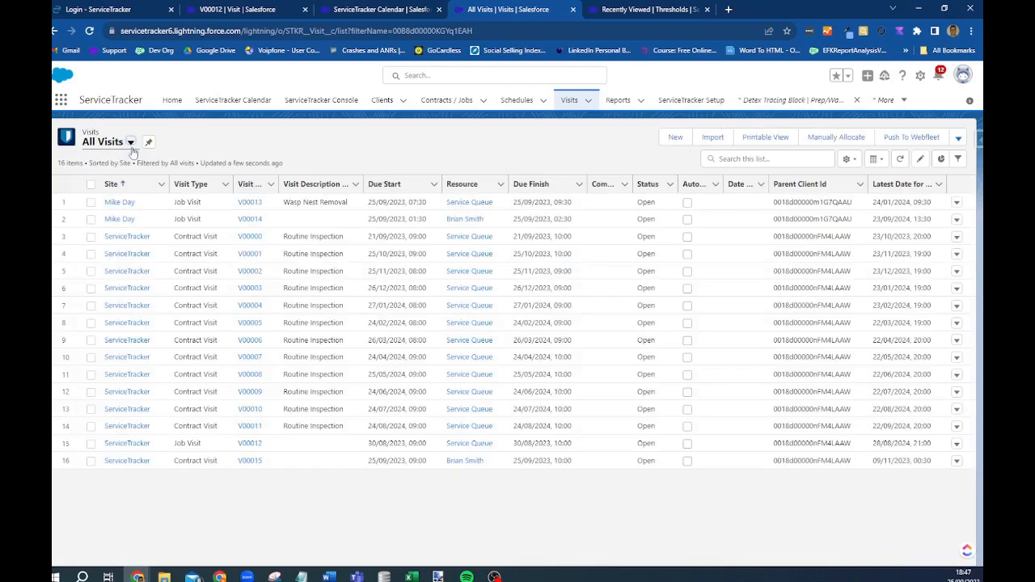
pyautogui.click(131, 143)
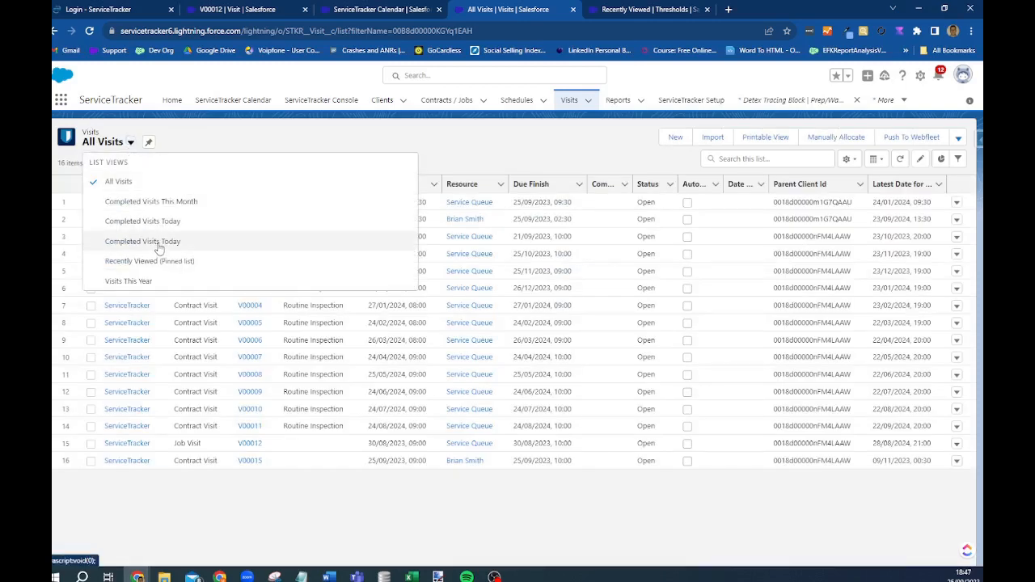
pyautogui.click(160, 245)
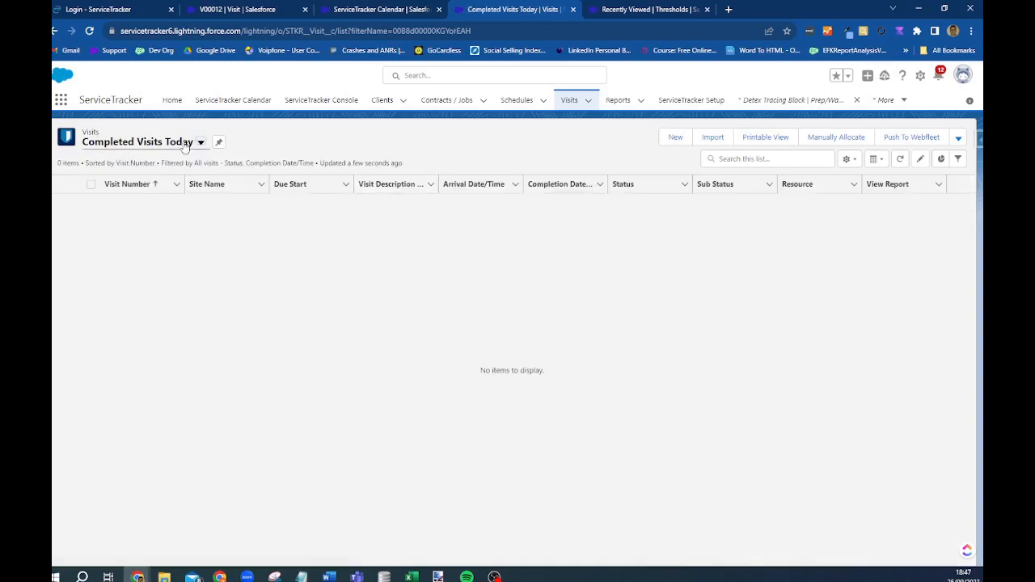
pyautogui.click(185, 144)
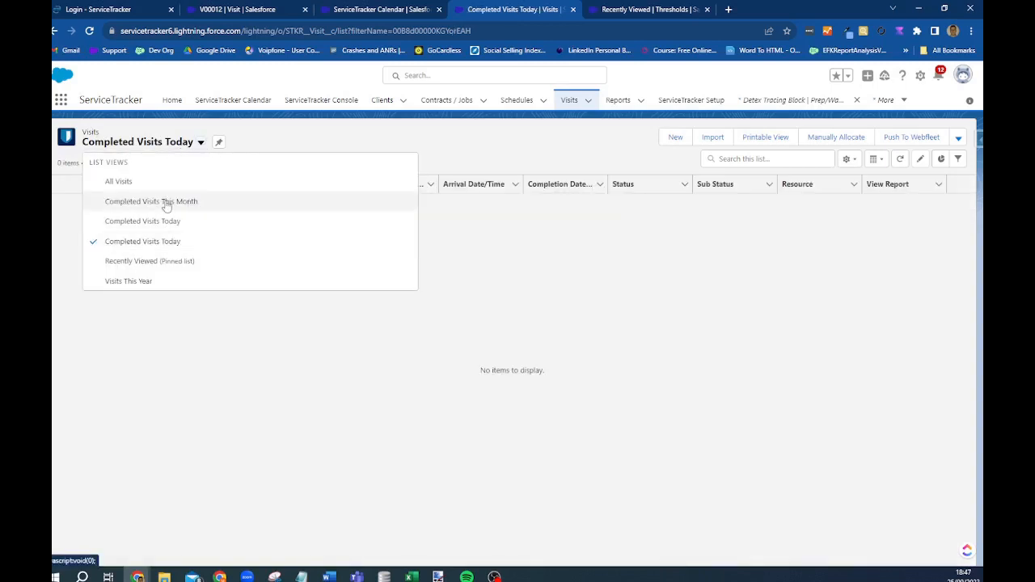
pyautogui.click(133, 281)
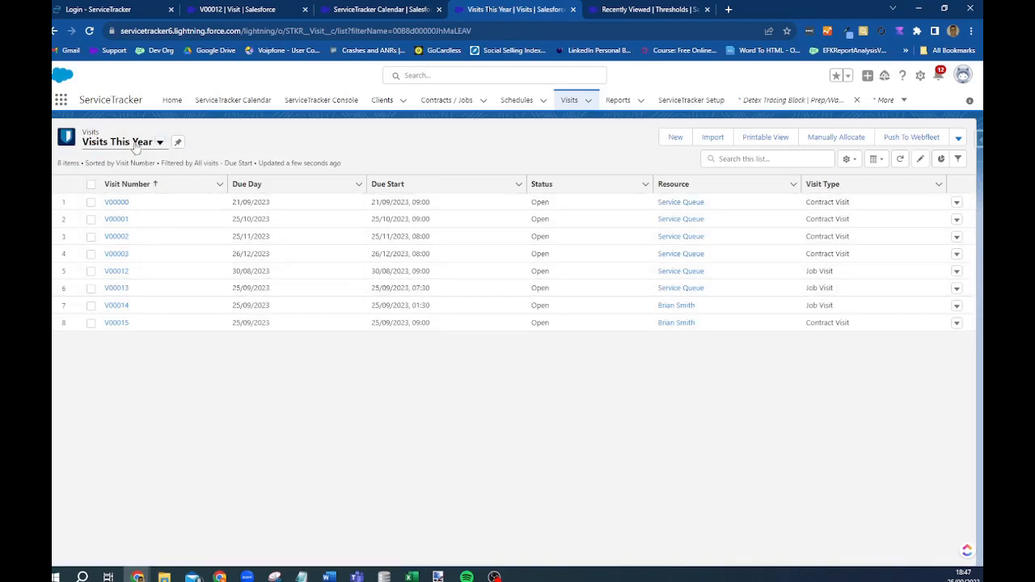
pyautogui.click(136, 144)
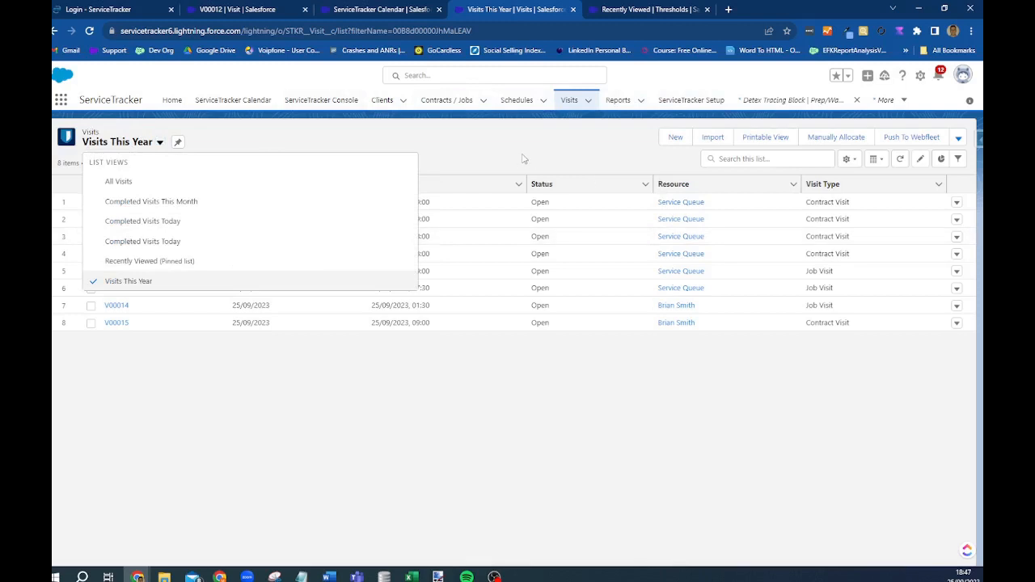
# - Create and save a 'Visits Due This Week' list view visible to all users
pyautogui.click(848, 161)
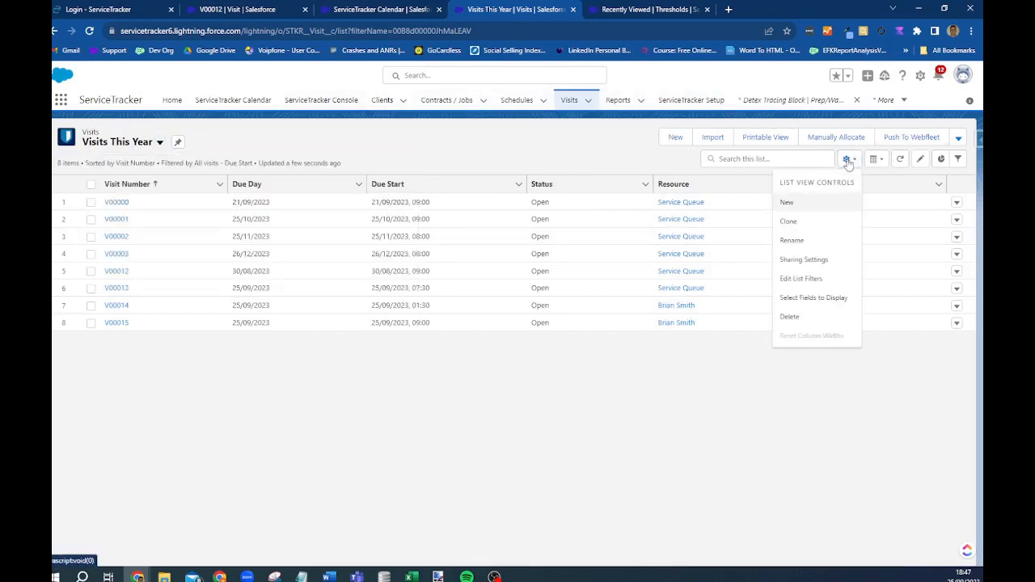
pyautogui.click(787, 203)
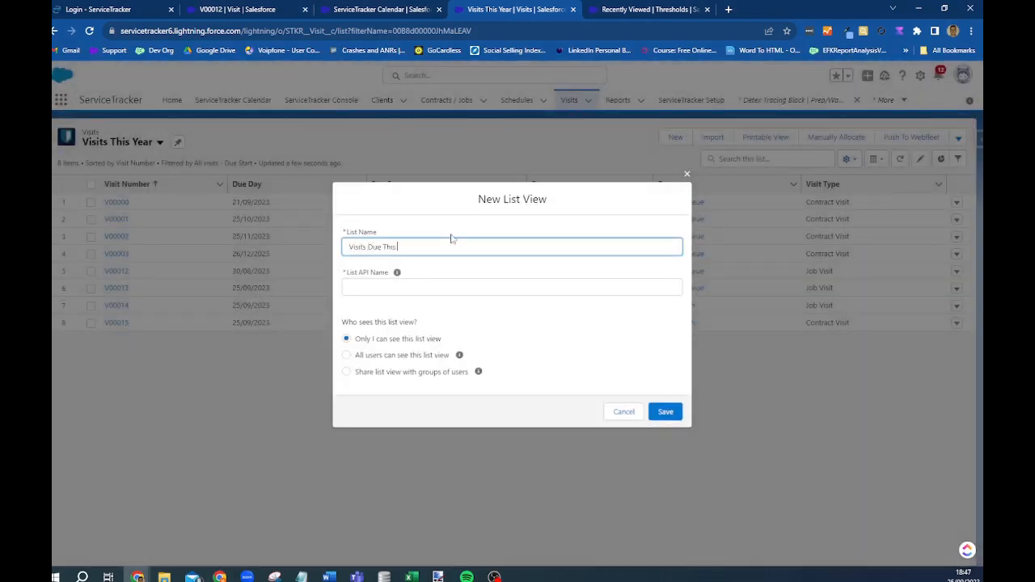
pyautogui.press('Tab')
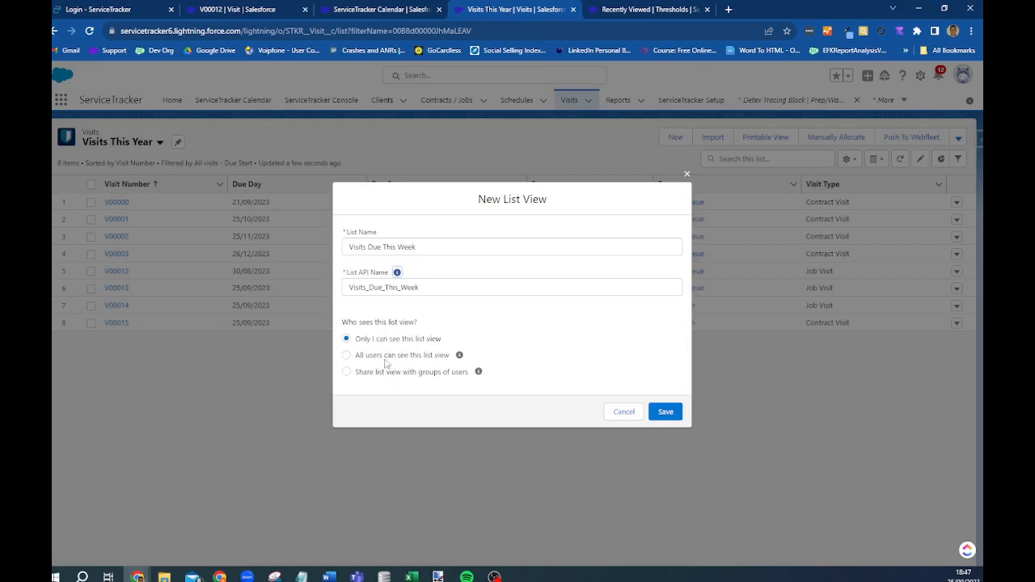
pyautogui.click(385, 374)
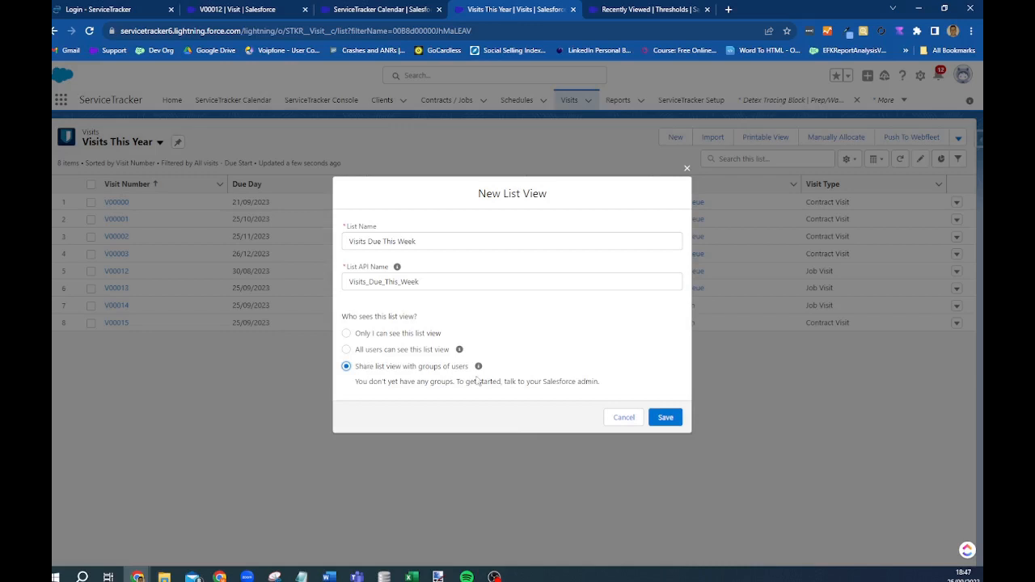
pyautogui.click(348, 351)
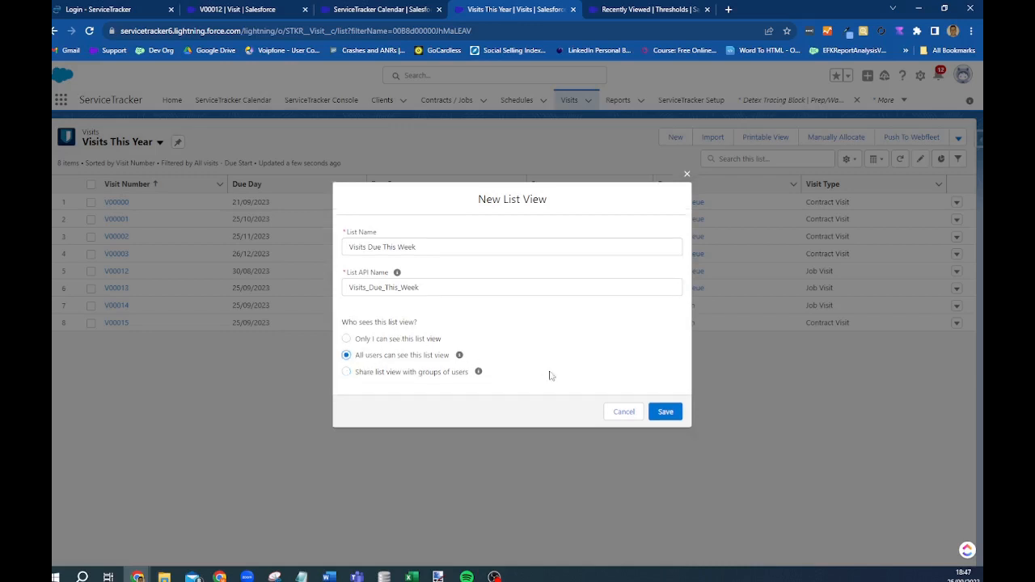
pyautogui.click(665, 413)
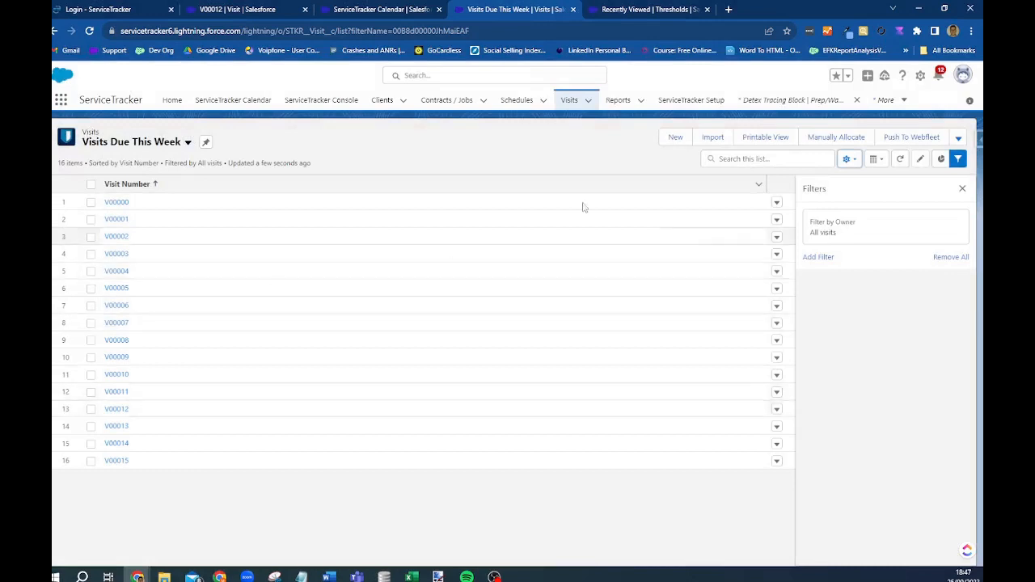
# - Add the filter Due Start equals This Week to the list view and save it
pyautogui.click(818, 258)
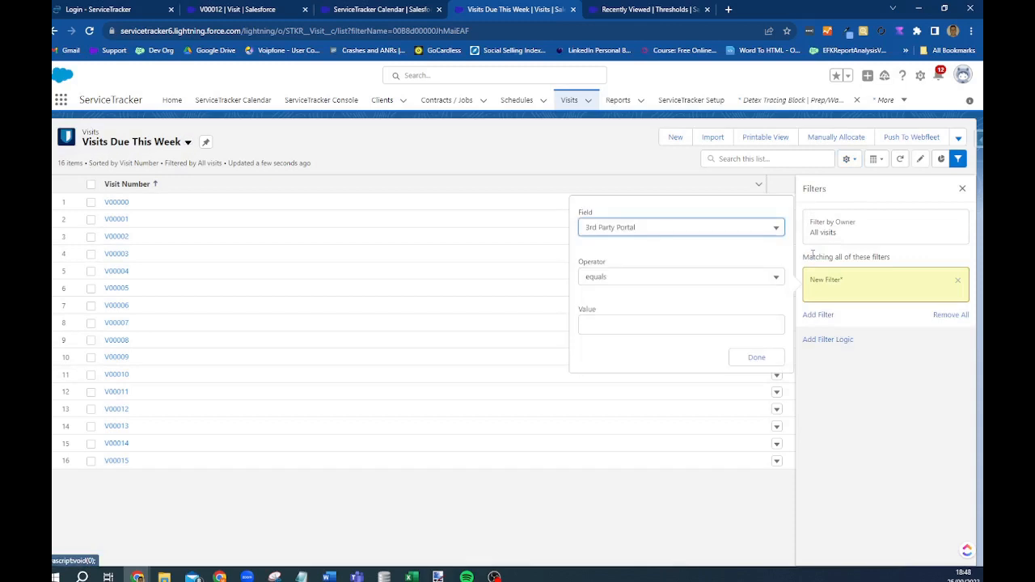
pyautogui.click(665, 229)
pyautogui.scroll(-5, 683, 368)
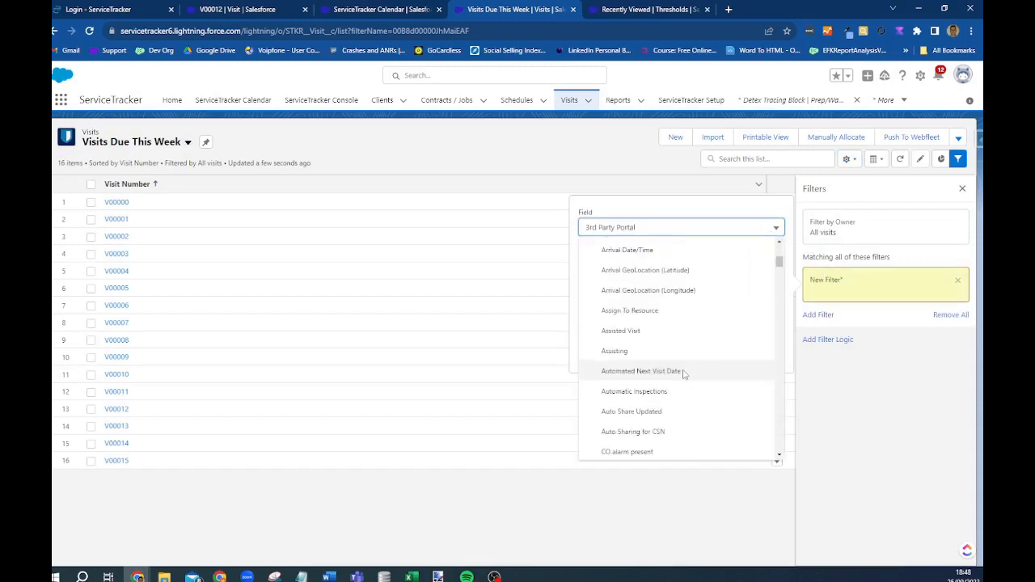
pyautogui.scroll(-6, 684, 368)
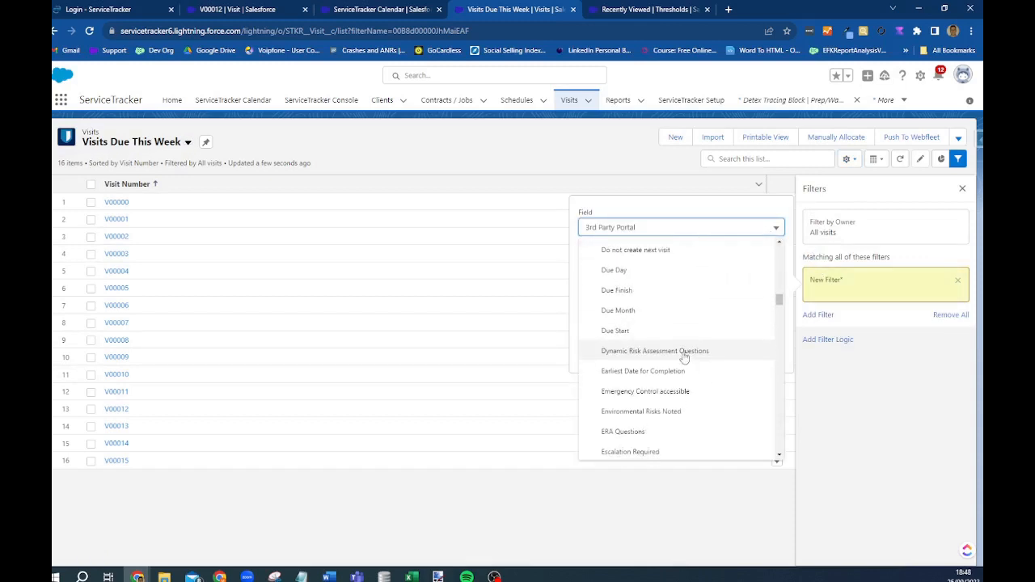
pyautogui.click(635, 332)
pyautogui.click(615, 322)
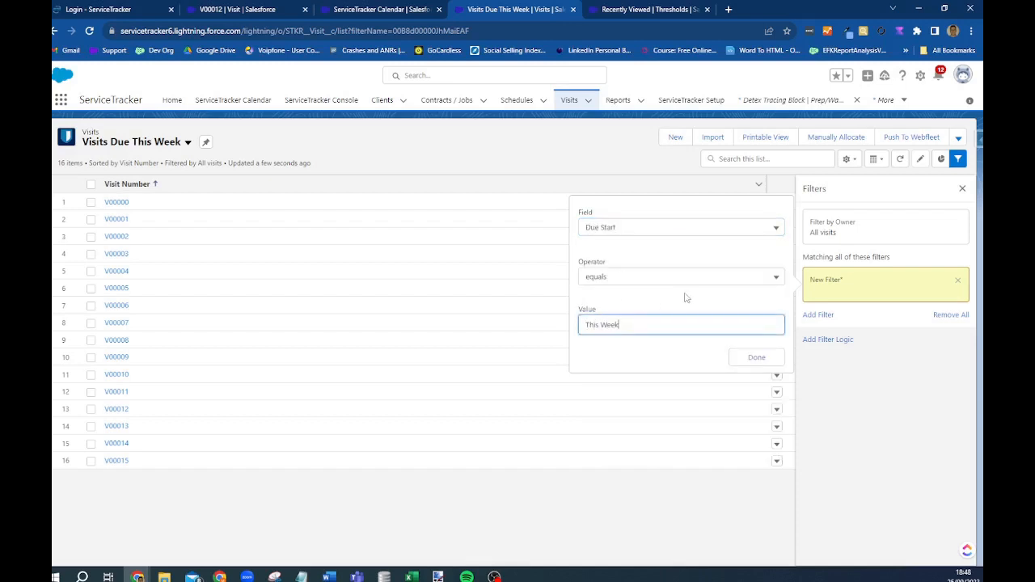
pyautogui.click(757, 357)
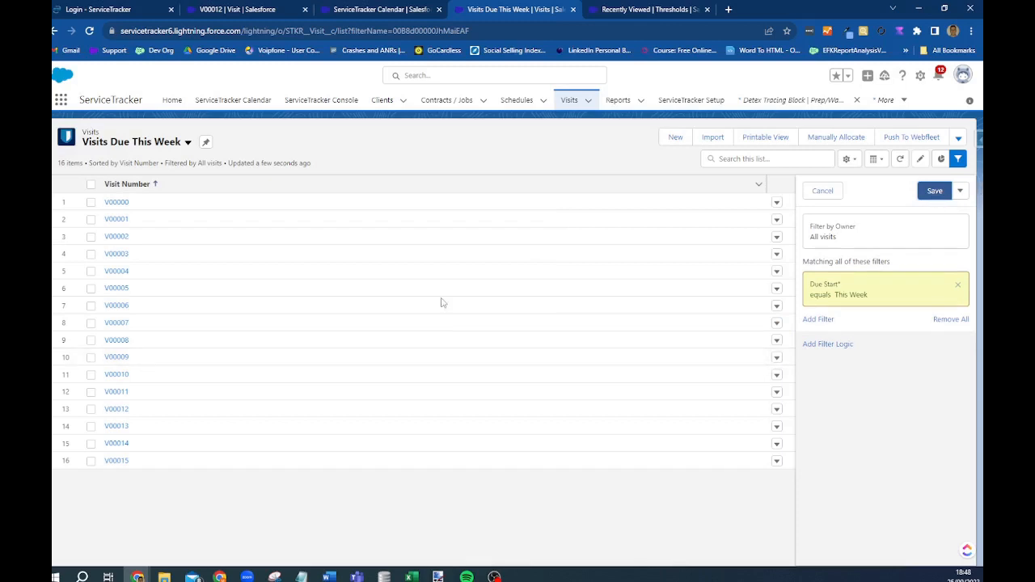
pyautogui.click(934, 192)
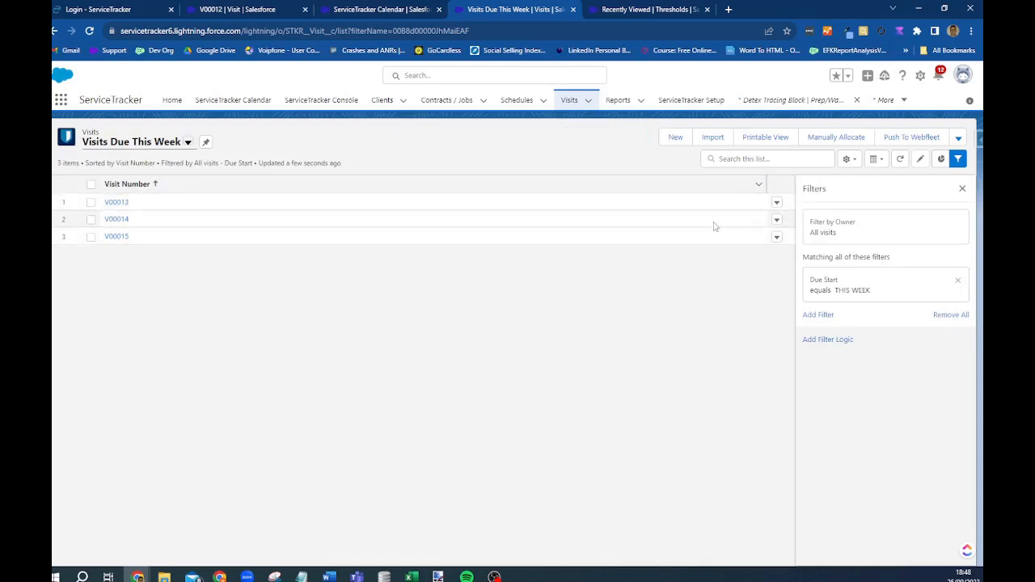
# - Open the list's field chooser and add Due Start to the visible fields
pyautogui.click(847, 160)
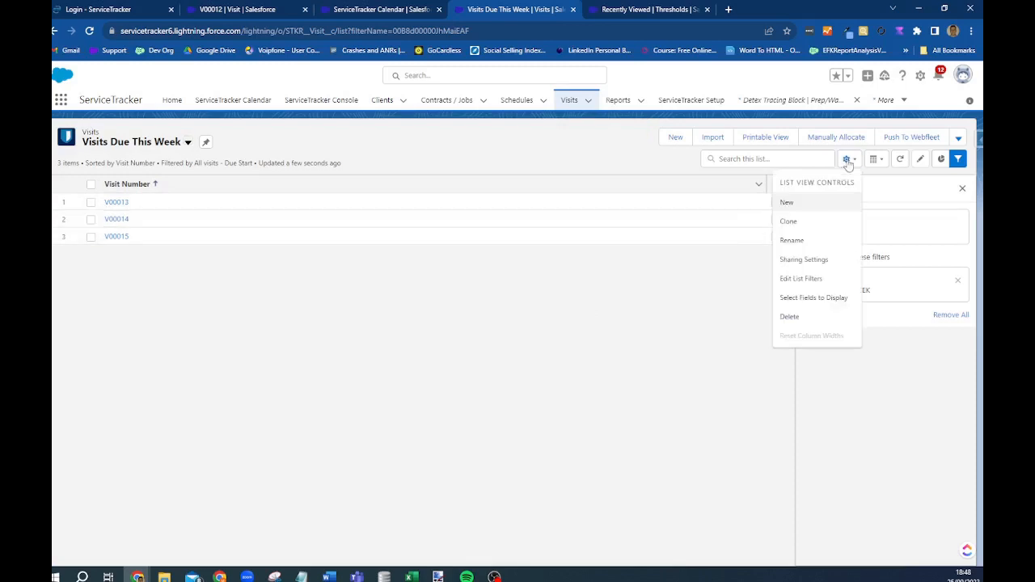
pyautogui.click(803, 299)
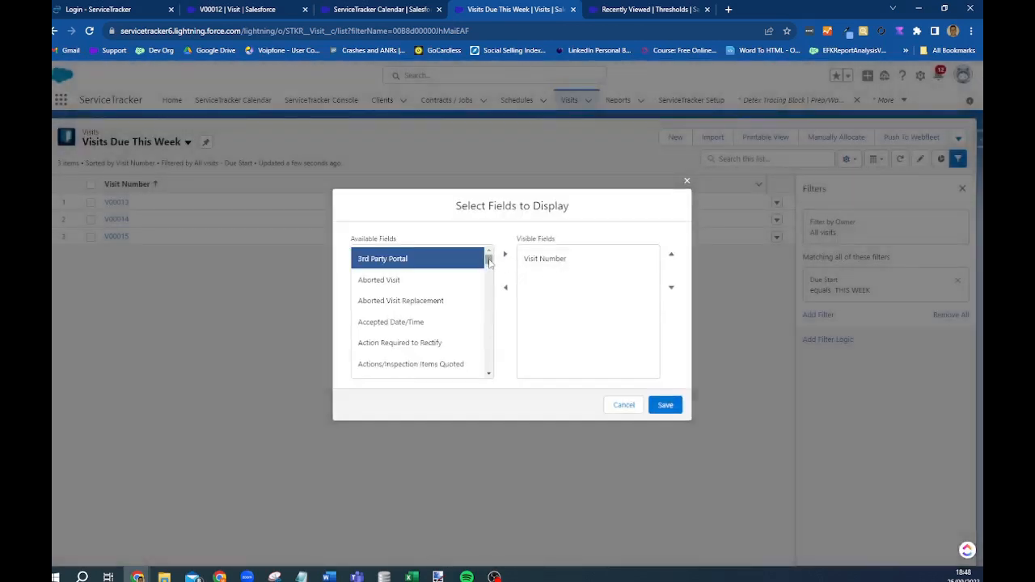
pyautogui.moveTo(489, 261); pyautogui.dragTo(490, 287)
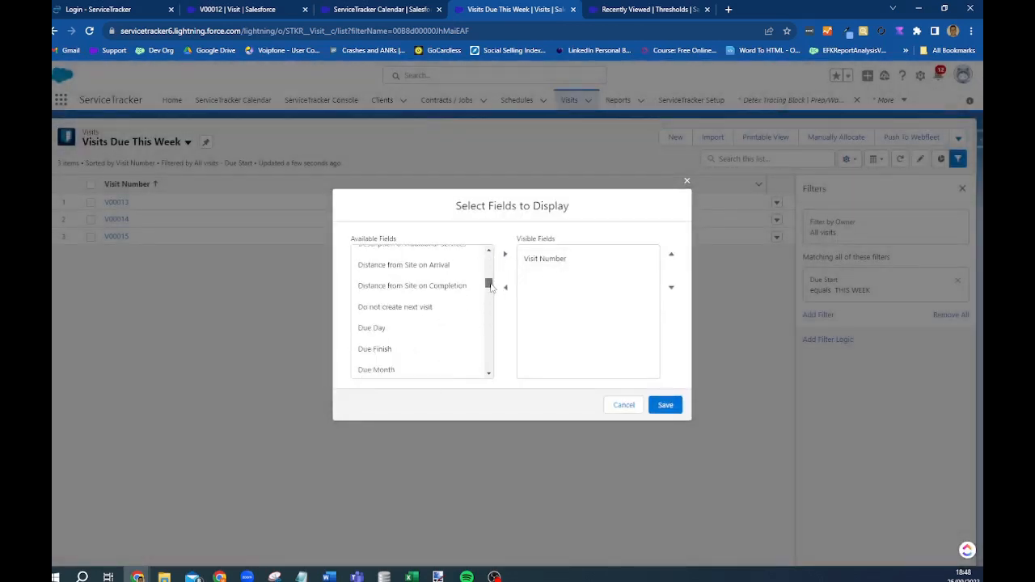
pyautogui.scroll(-1, 407, 349)
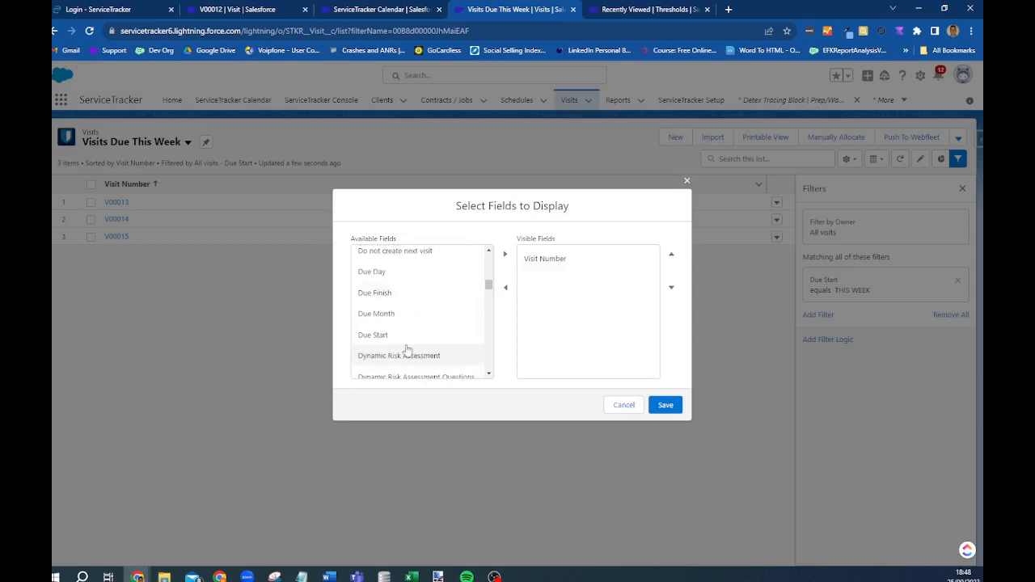
pyautogui.click(407, 334)
pyautogui.click(505, 254)
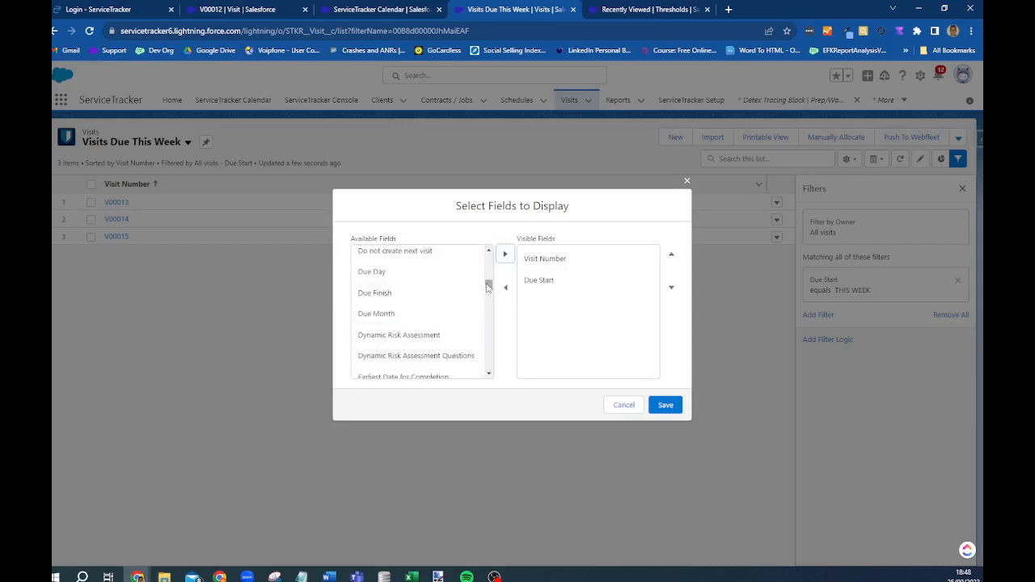
# - Add Site, Resource Name and Visit Description as visible fields and save the columns
pyautogui.moveTo(488, 285); pyautogui.dragTo(492, 359)
pyautogui.scroll(-2, 422, 336)
pyautogui.click(402, 336)
pyautogui.click(505, 256)
pyautogui.click(417, 313)
pyautogui.click(505, 255)
pyautogui.click(403, 323)
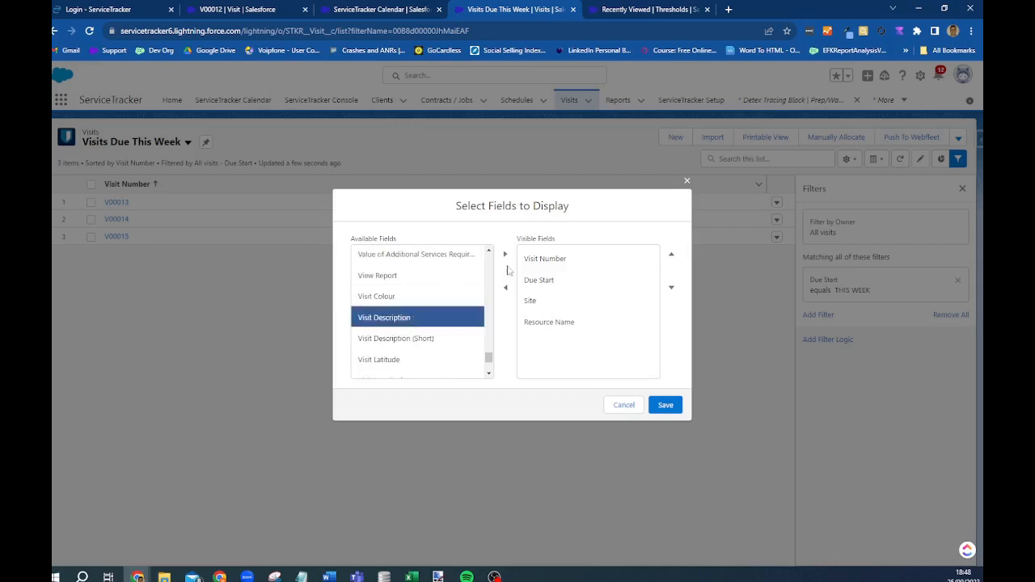
pyautogui.click(506, 255)
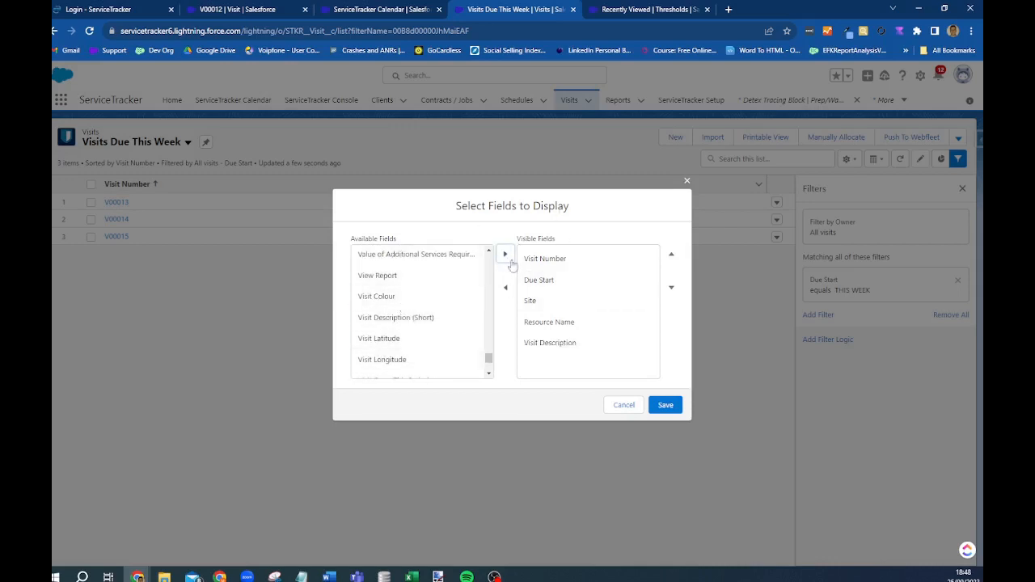
pyautogui.click(665, 405)
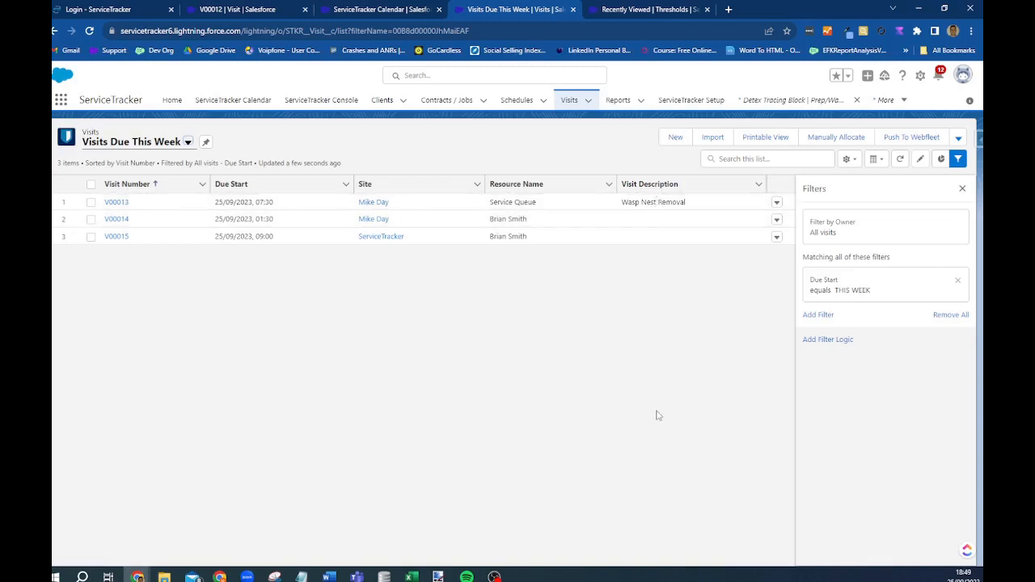
# - Look at Schedules, then show the Visits Due This Week view before going to Reports
pyautogui.click(517, 100)
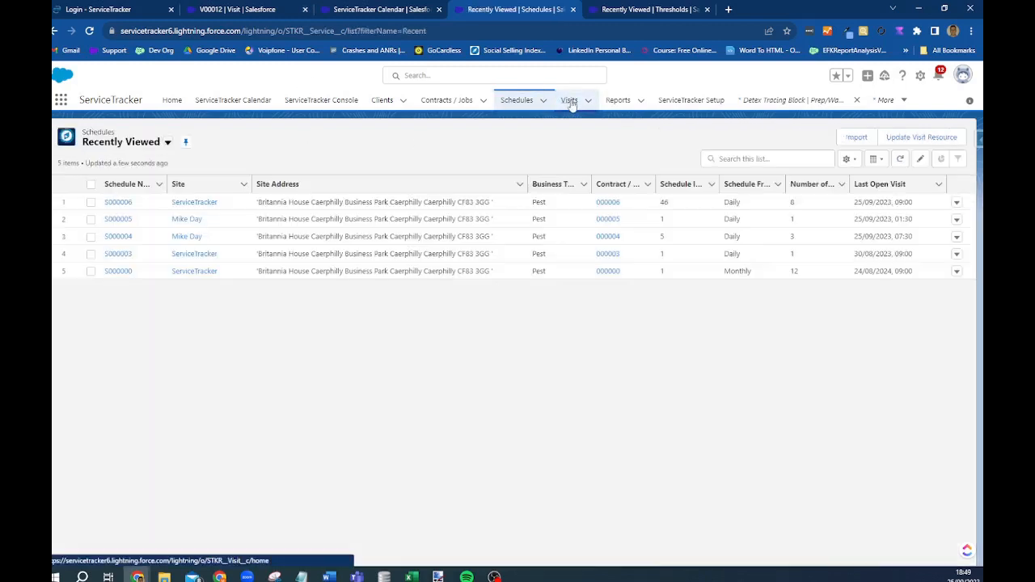
pyautogui.click(570, 102)
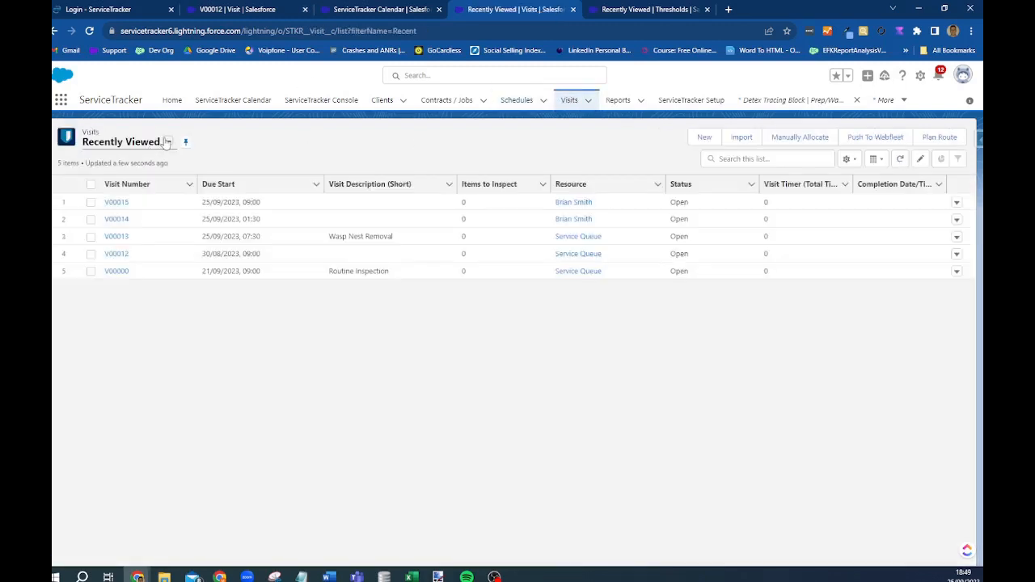
pyautogui.click(167, 141)
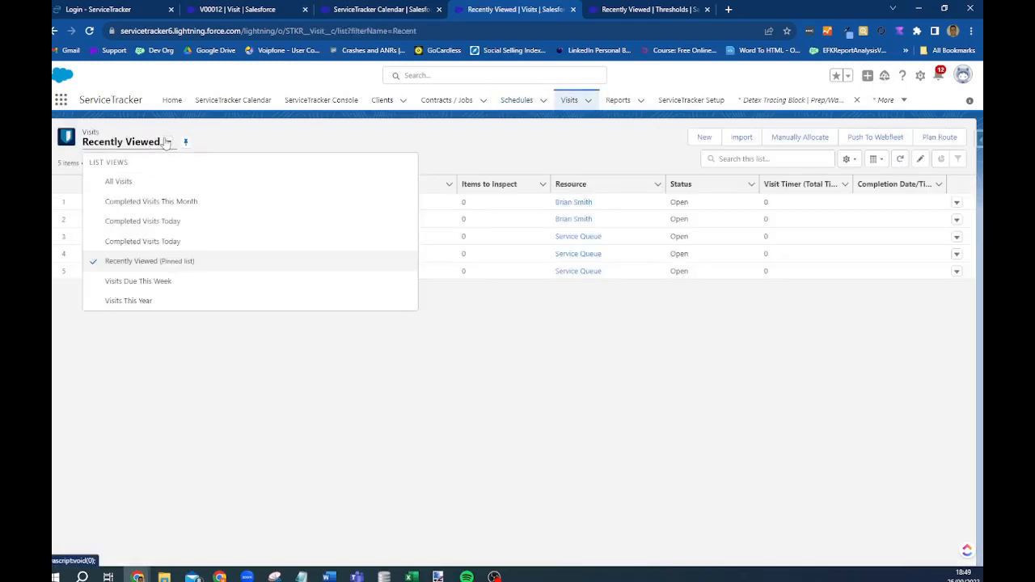
pyautogui.click(164, 283)
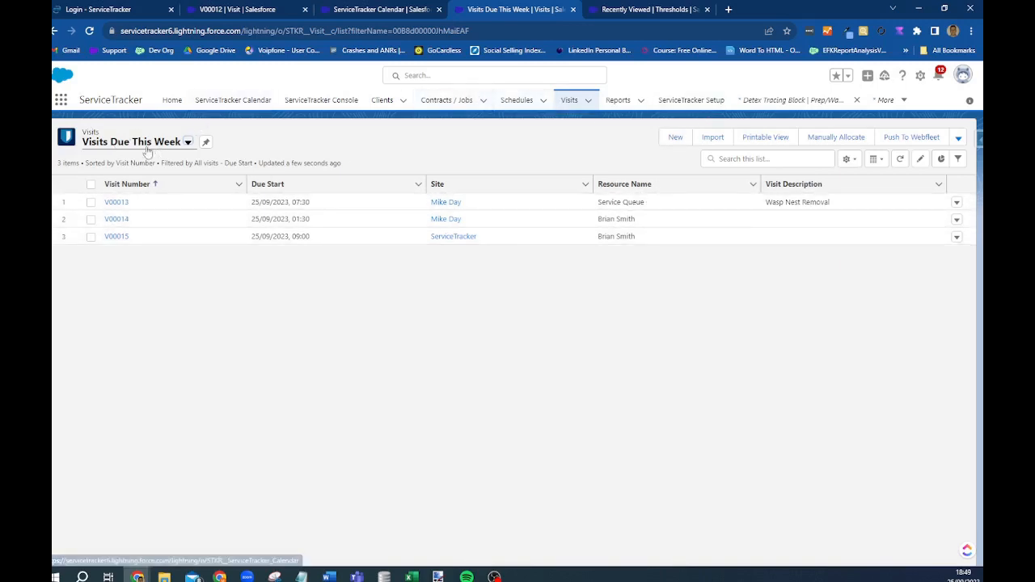
pyautogui.click(619, 100)
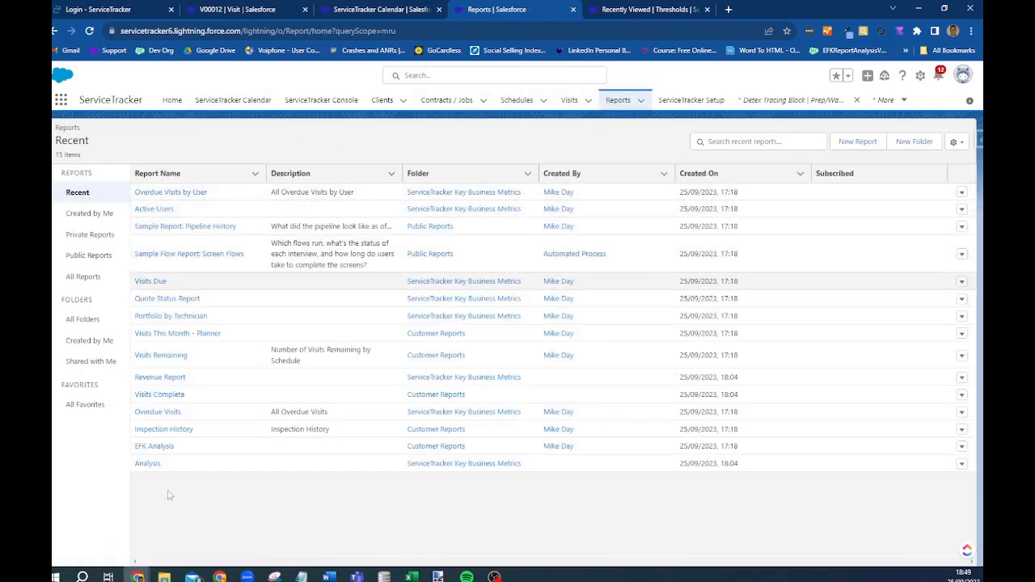
# - Browse the report folders and open ServiceTracker Key Business Metrics
pyautogui.click(84, 277)
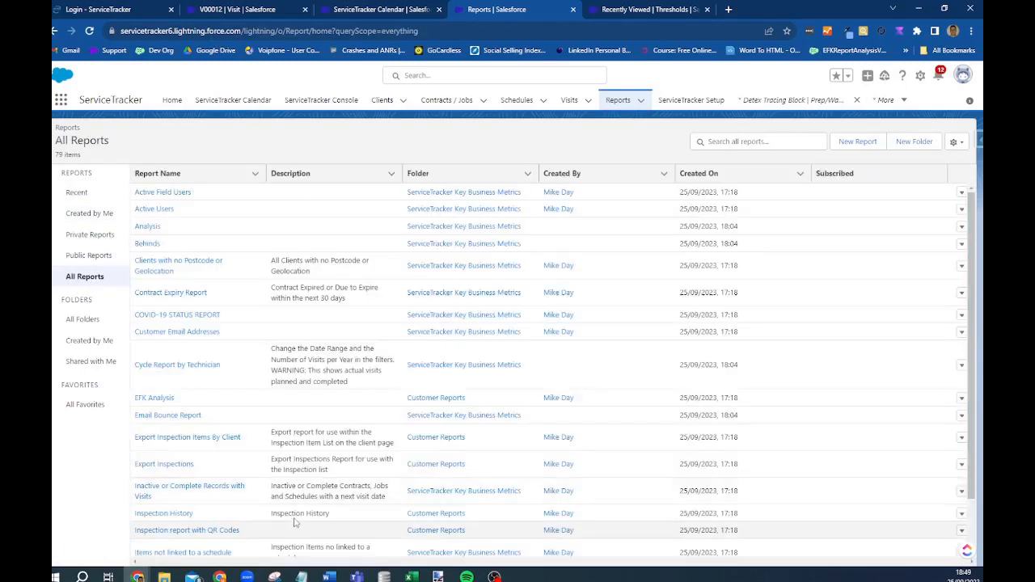
pyautogui.click(82, 321)
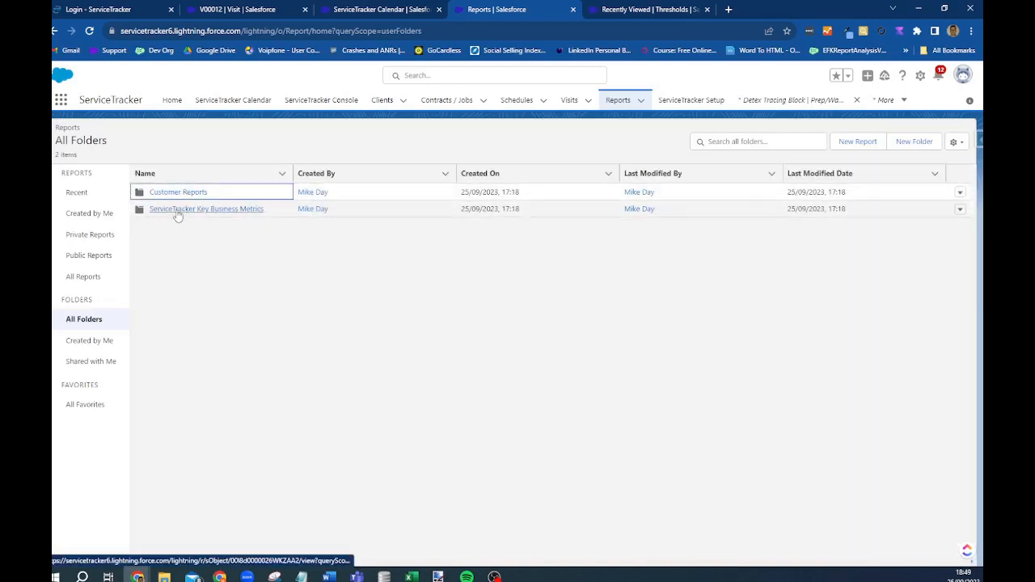
pyautogui.click(178, 212)
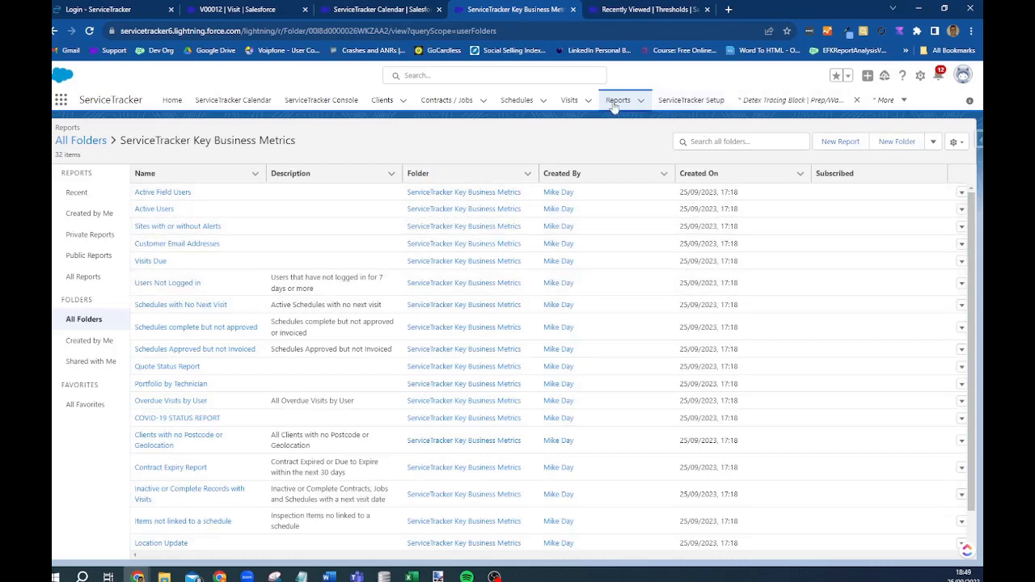
# - Search all reports for 'visit' and open Overdue Visits by User
pyautogui.click(81, 277)
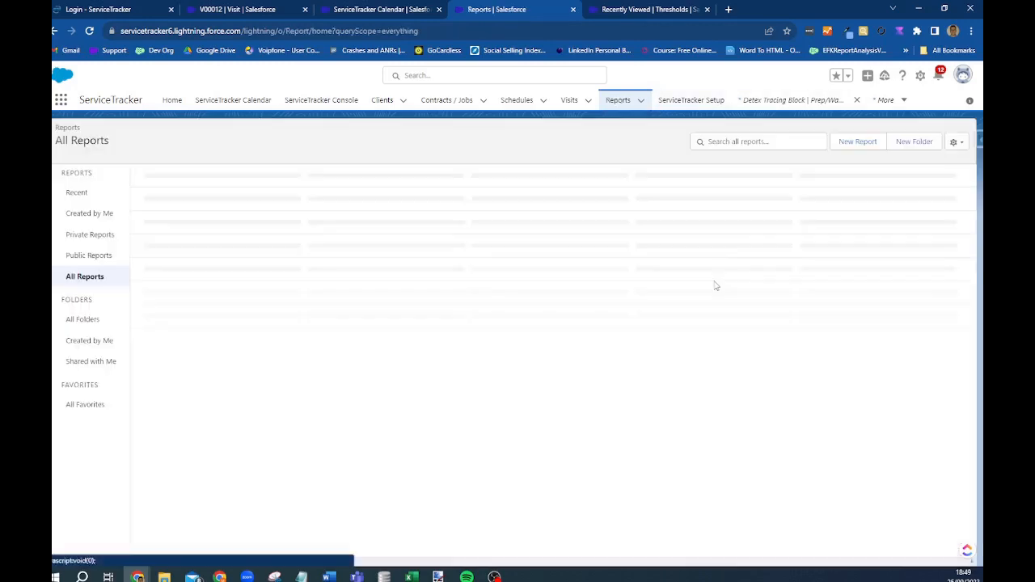
pyautogui.click(741, 141)
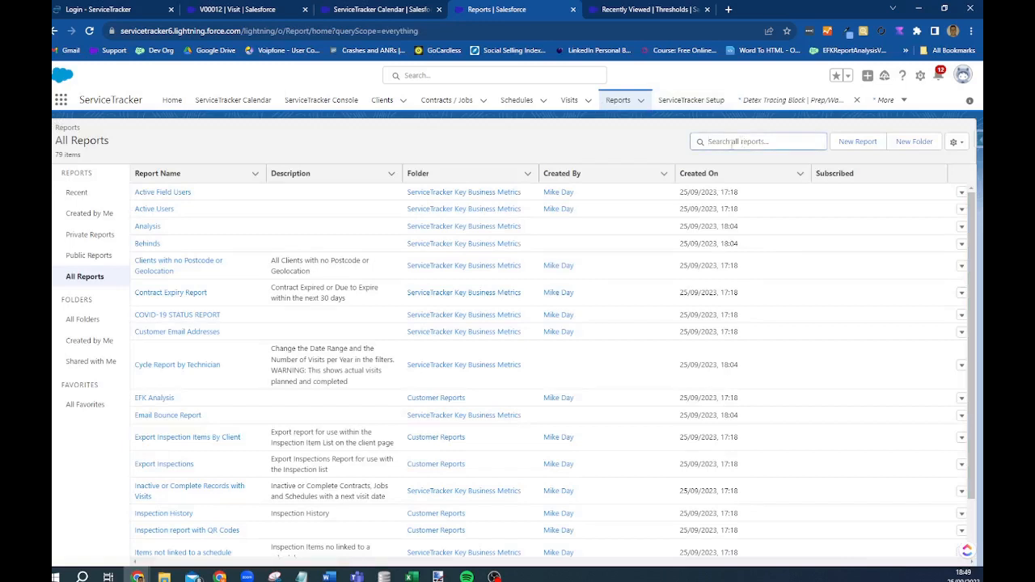
pyautogui.write('visit')
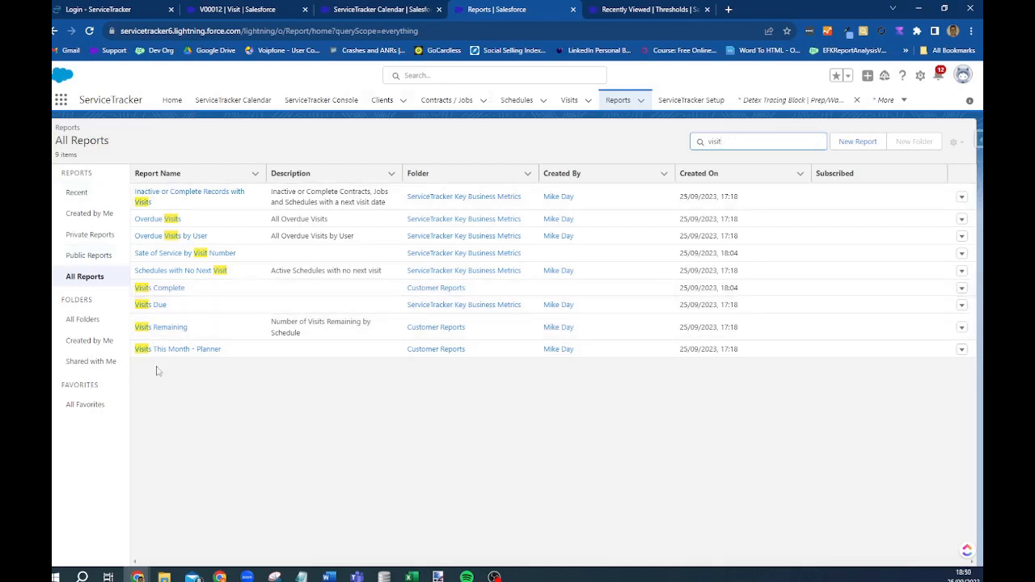
pyautogui.click(164, 237)
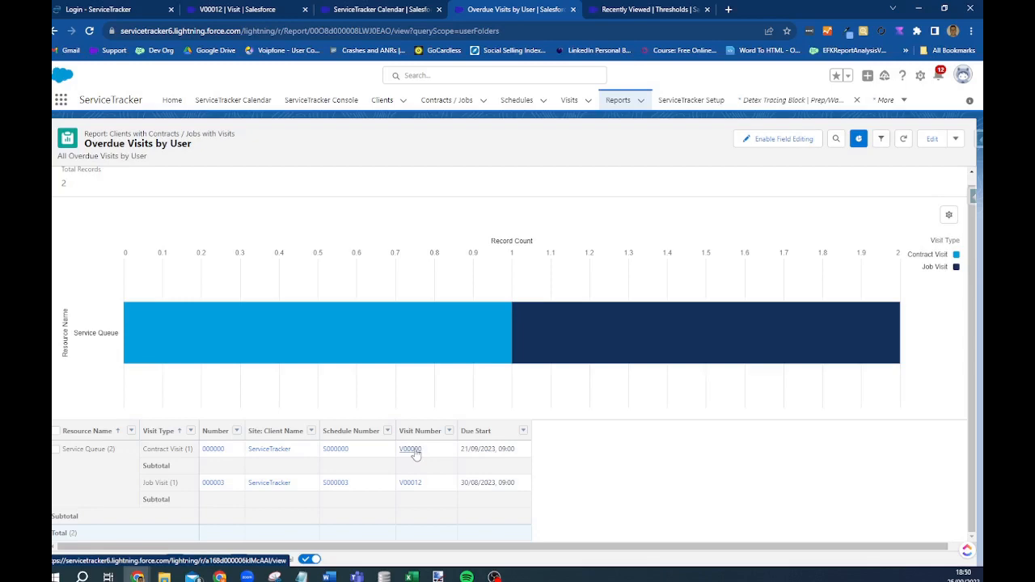
# - Inspect overdue visit V00000 from the report, then return to Reports
pyautogui.click(413, 450)
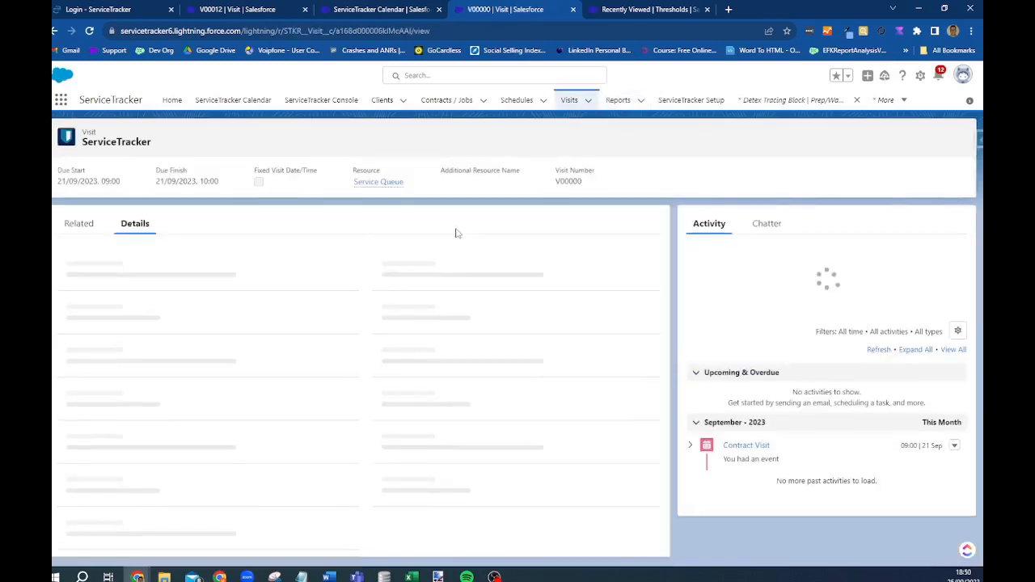
pyautogui.scroll(-3, 256, 277)
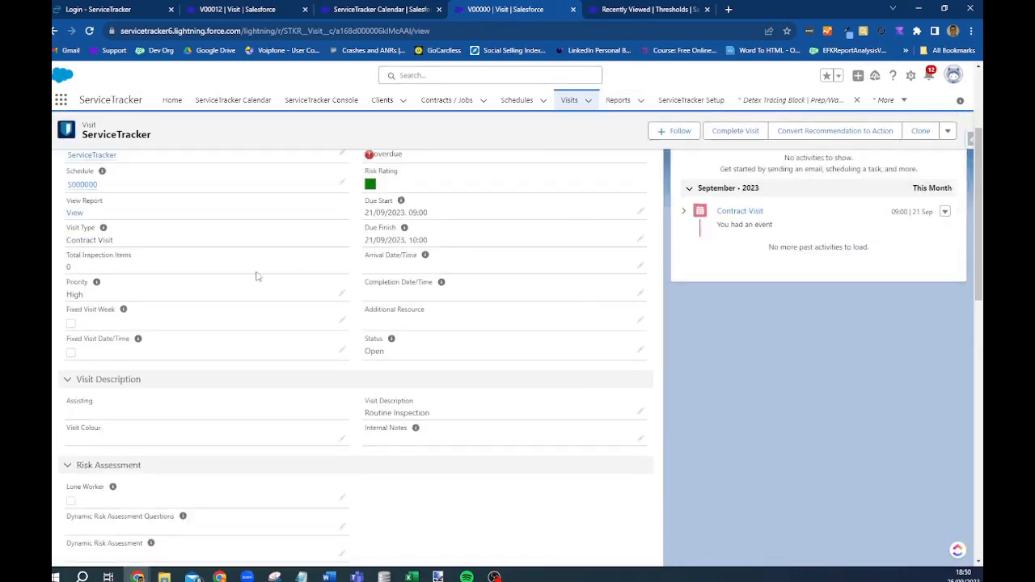
pyautogui.click(625, 101)
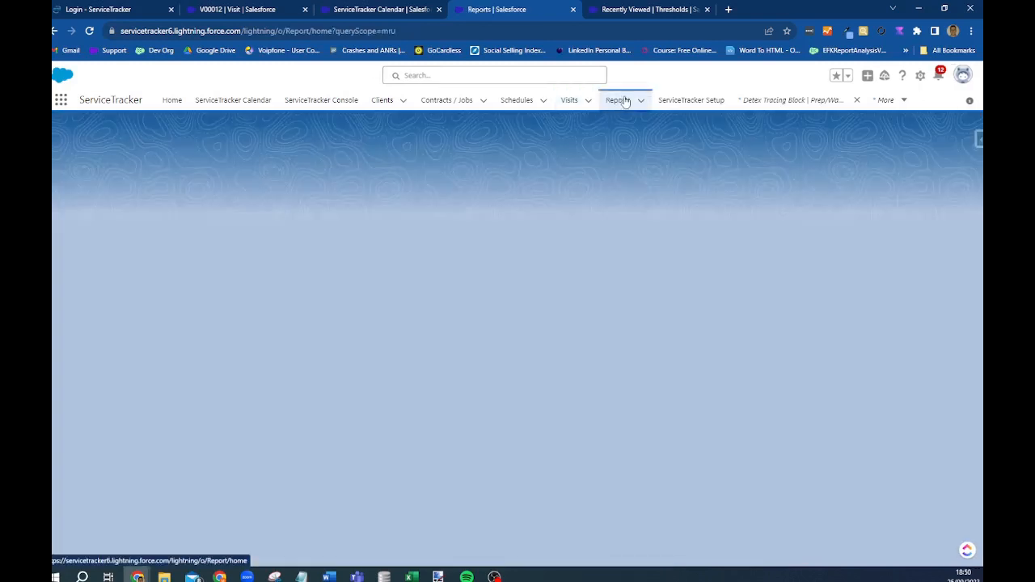
# - Search all reports for 'cycl' and open Cycle Report by Technician
pyautogui.click(737, 143)
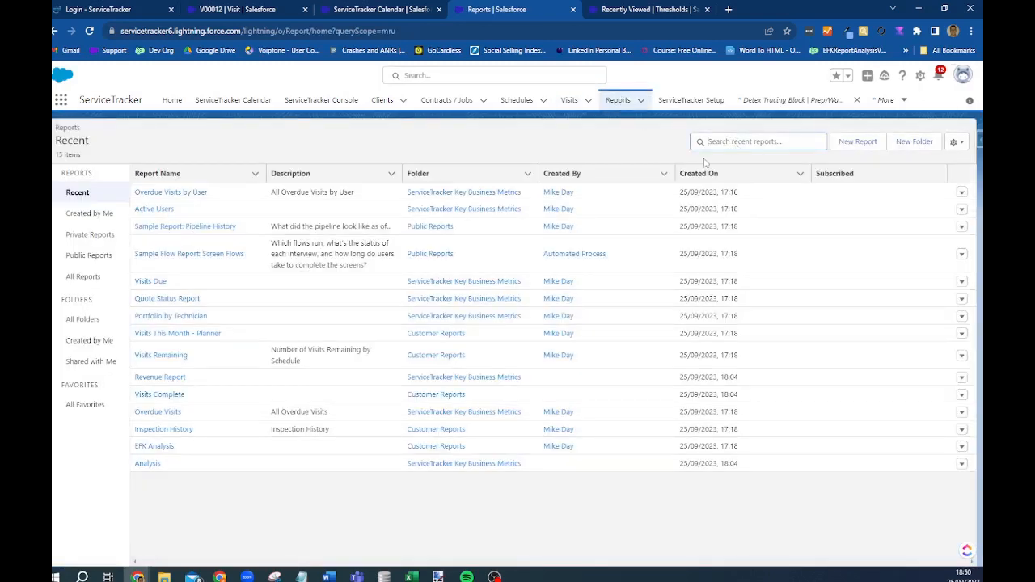
pyautogui.write('cycke=')
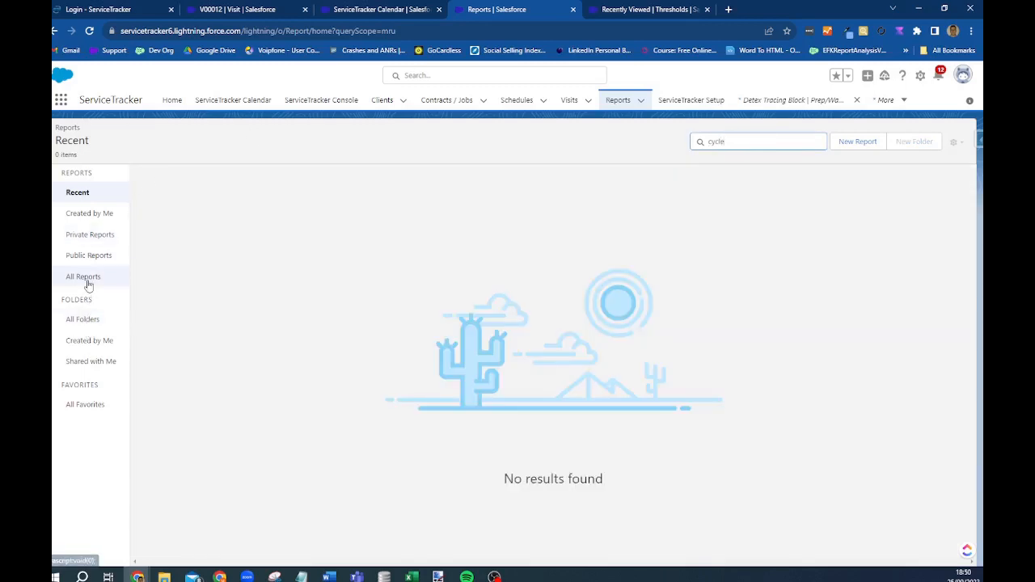
pyautogui.click(84, 276)
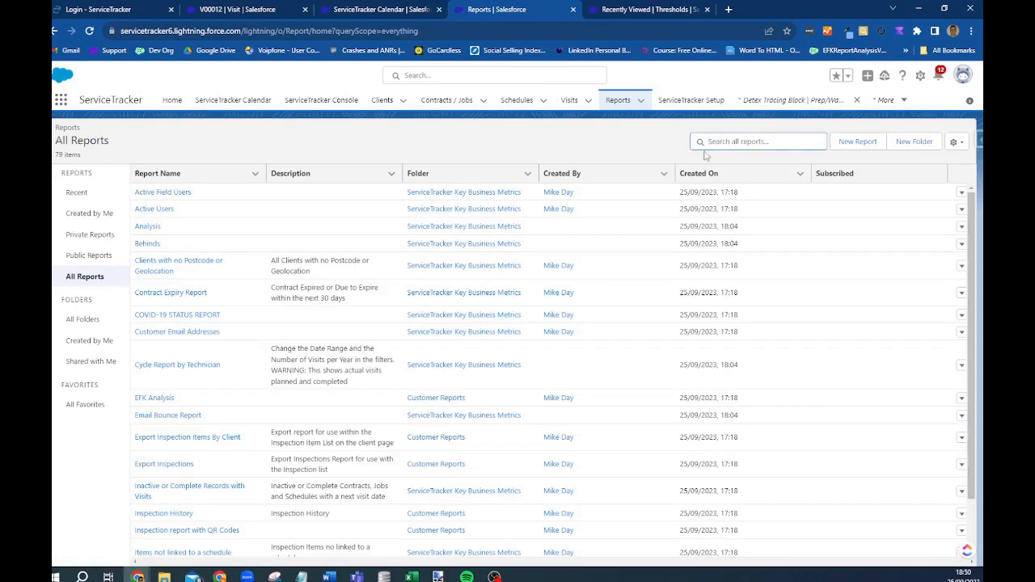
pyautogui.write('cycl')
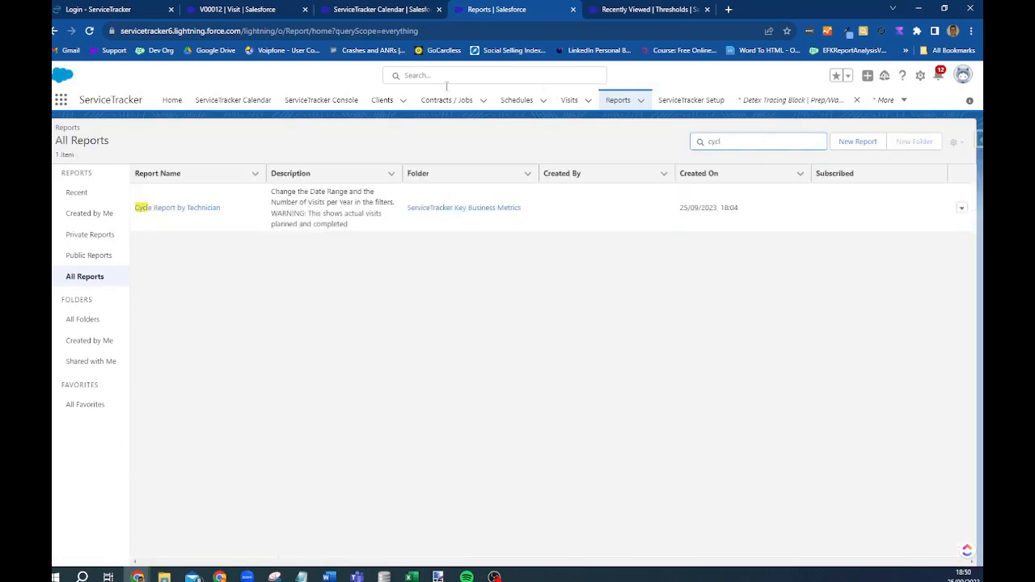
pyautogui.click(176, 206)
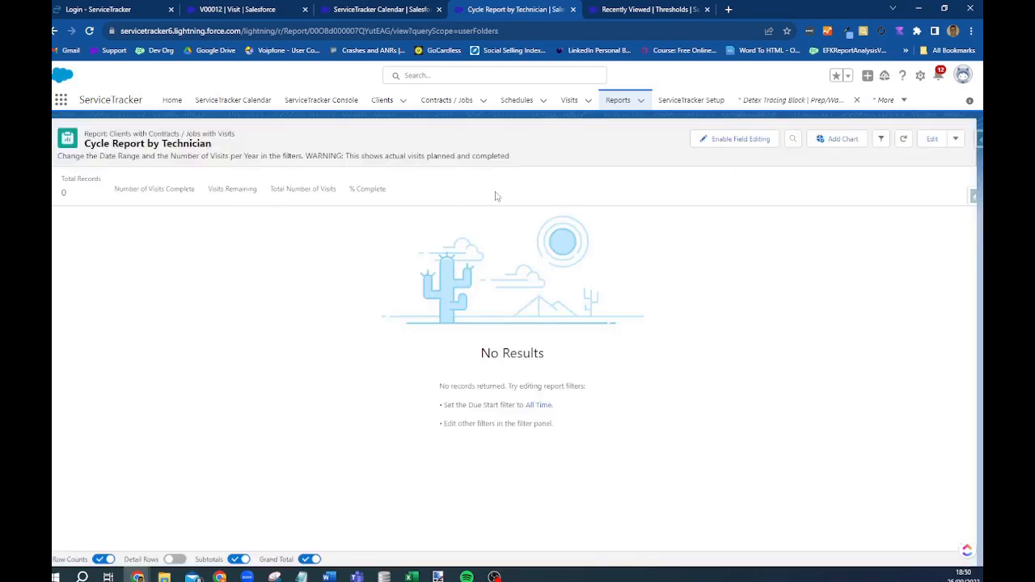
# - Set the report's Number of Visits Per Year filter to 8
pyautogui.click(885, 143)
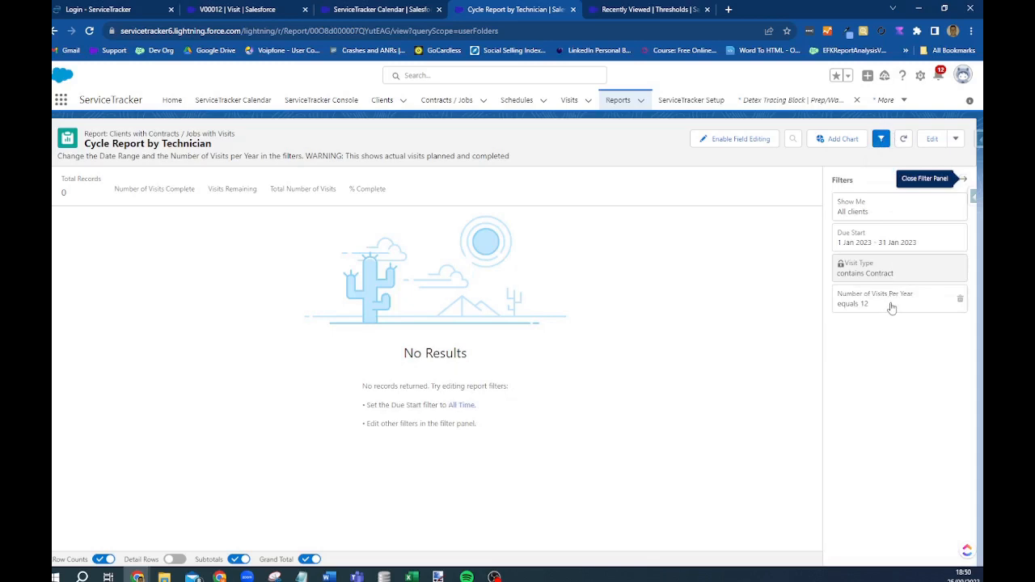
pyautogui.click(893, 297)
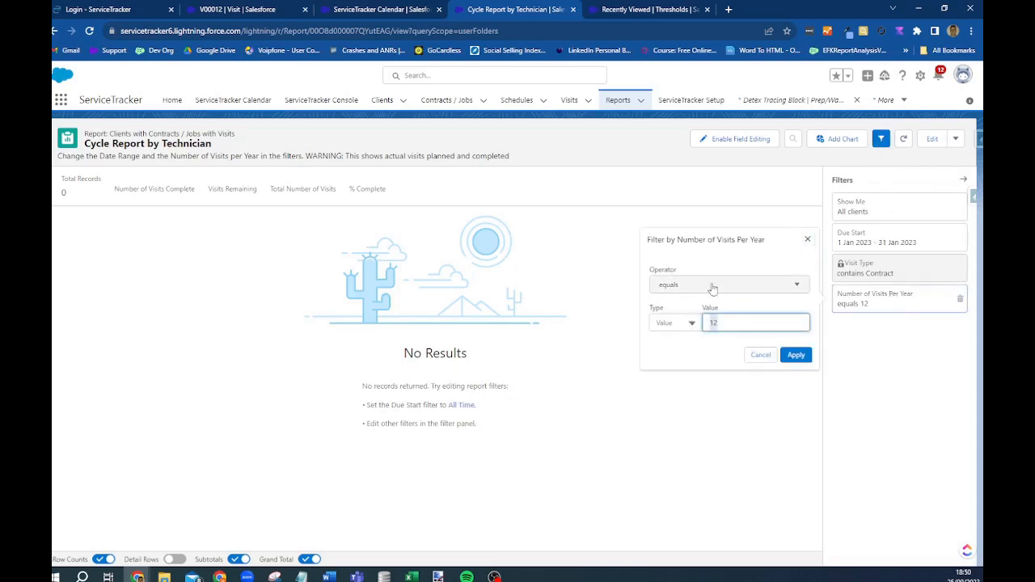
pyautogui.click(797, 356)
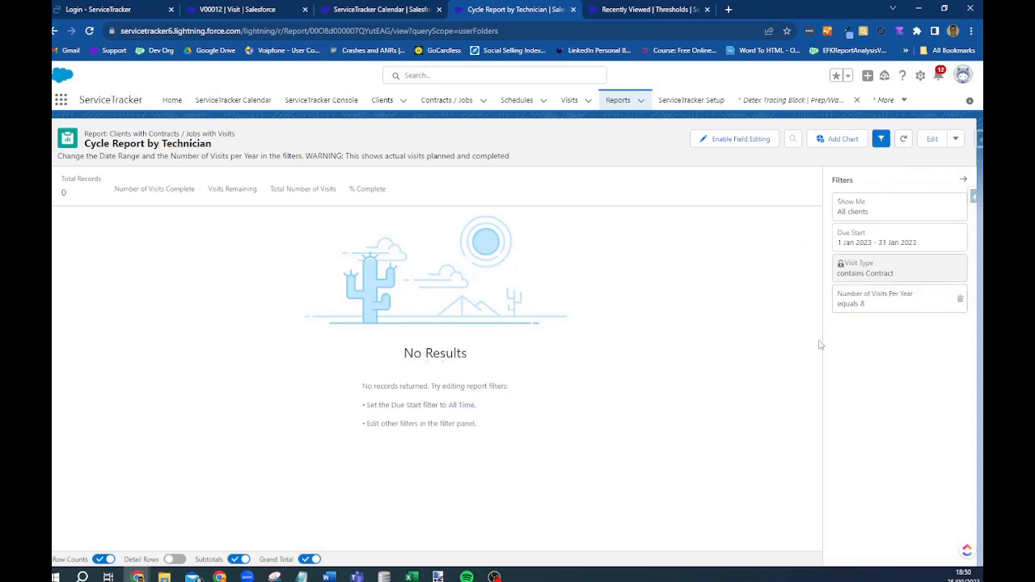
pyautogui.click(882, 303)
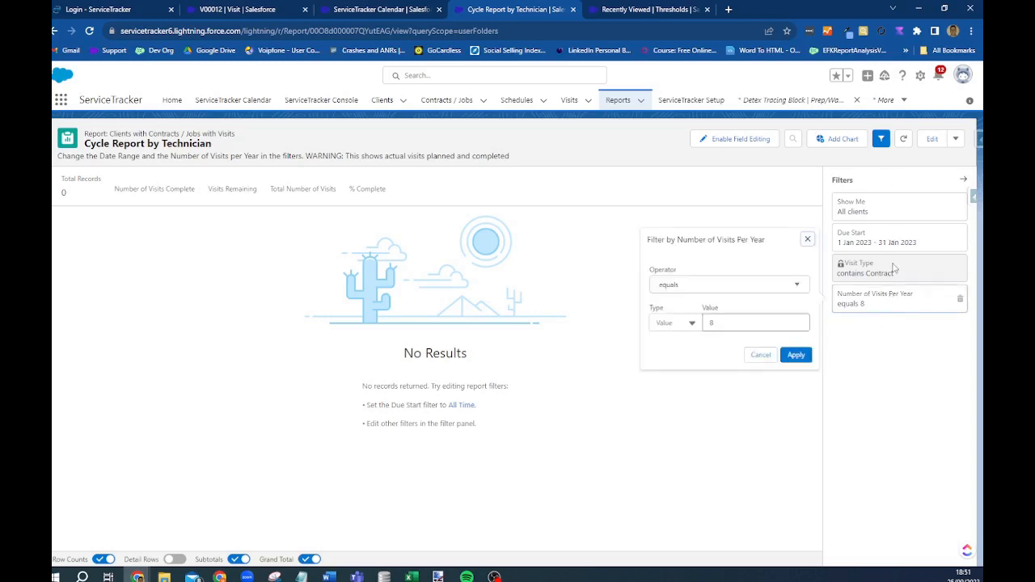
pyautogui.click(770, 356)
# - Set the Due Start date filter to All Time, then return to Recent reports
pyautogui.click(884, 243)
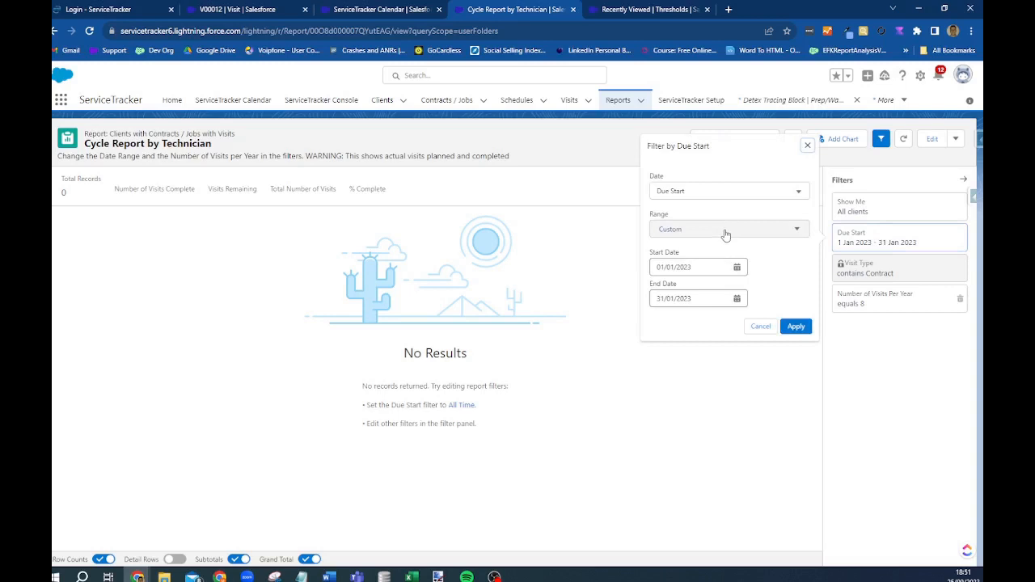
pyautogui.click(726, 231)
pyautogui.click(716, 254)
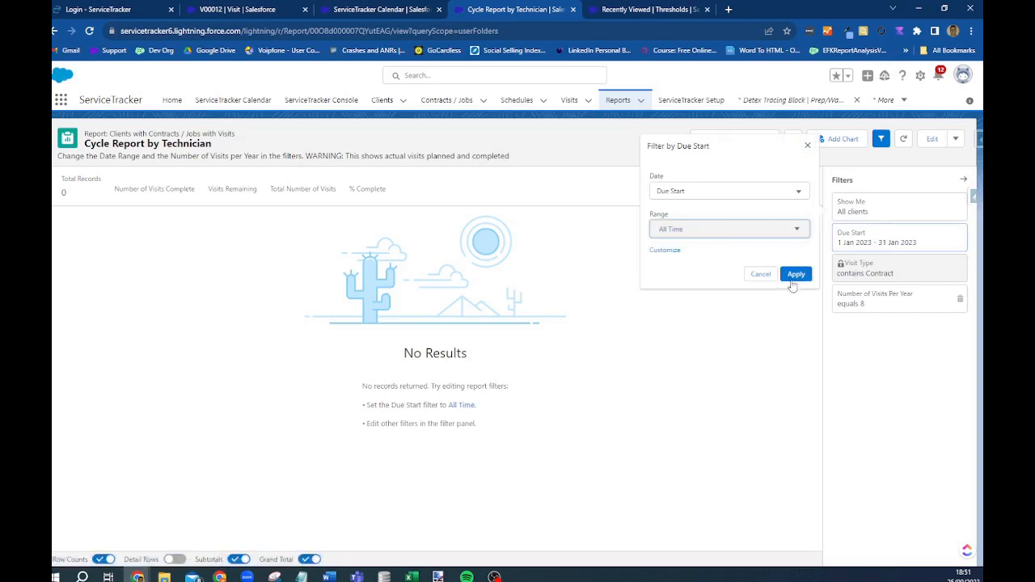
pyautogui.click(795, 276)
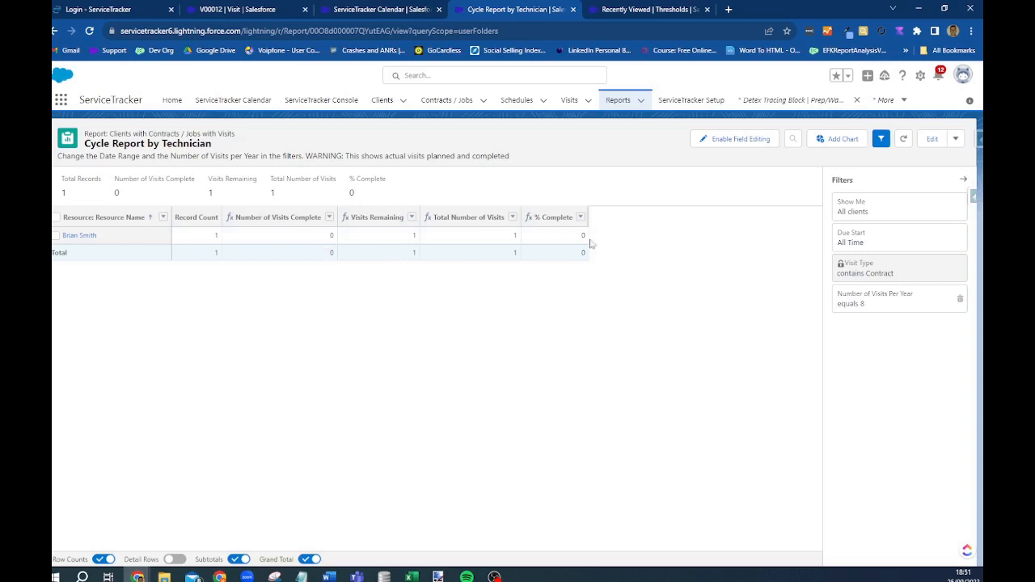
pyautogui.click(617, 102)
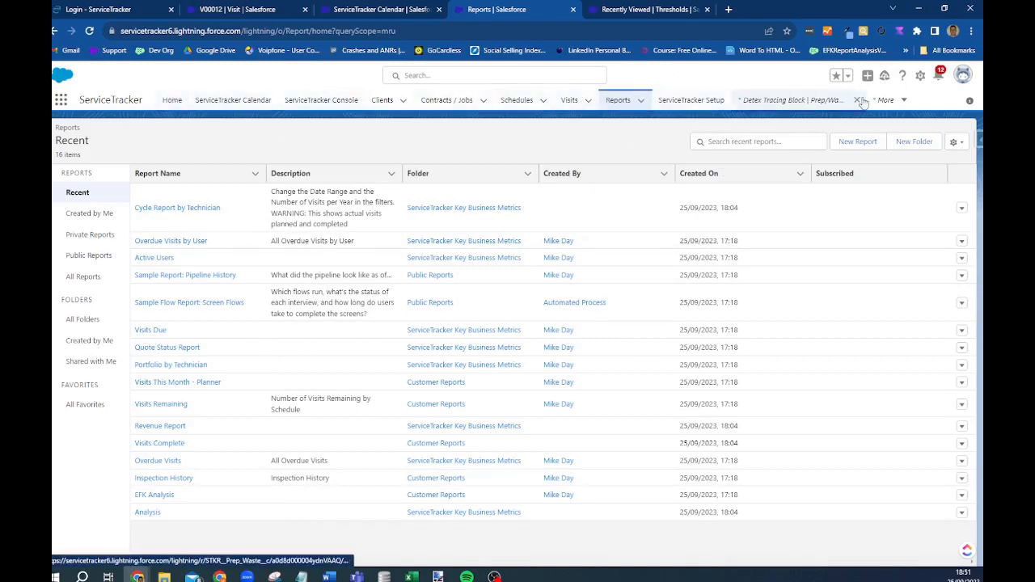
# - Review the Home dashboard with the Overdue Visits by User chart, then go to Clients
pyautogui.click(172, 99)
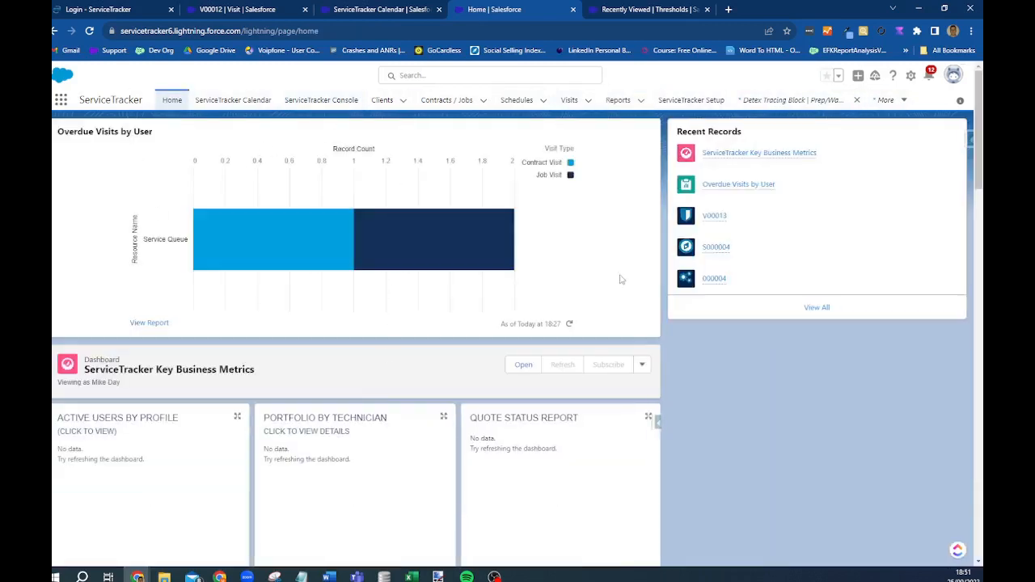
pyautogui.scroll(-5, 654, 453)
pyautogui.scroll(5, 639, 372)
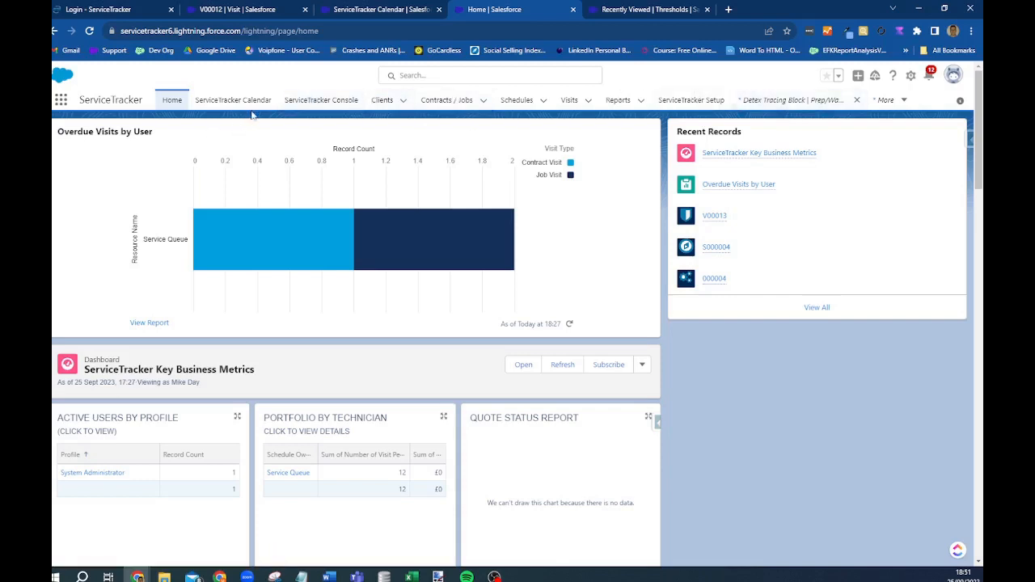
pyautogui.click(381, 103)
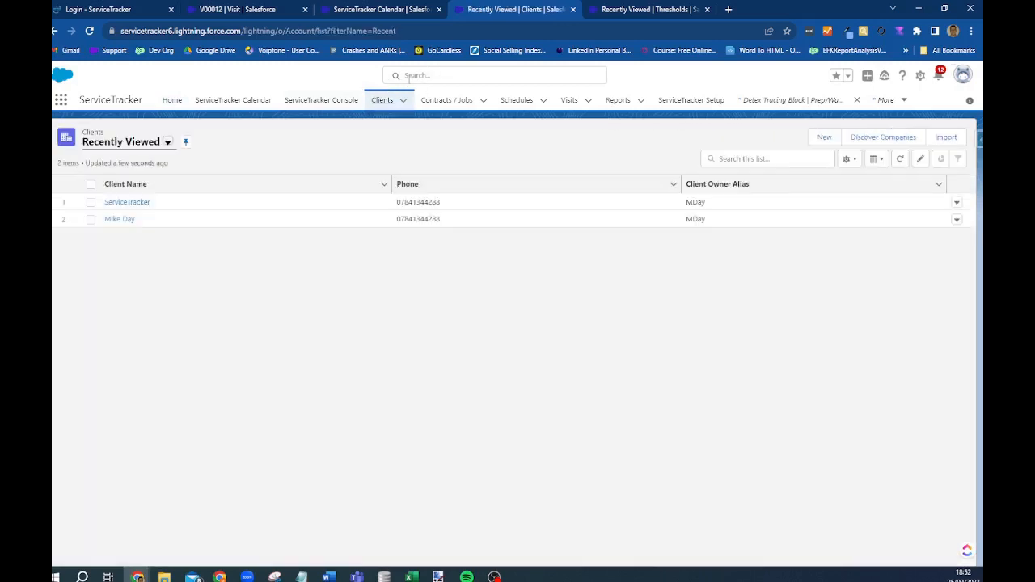
pyautogui.click(120, 219)
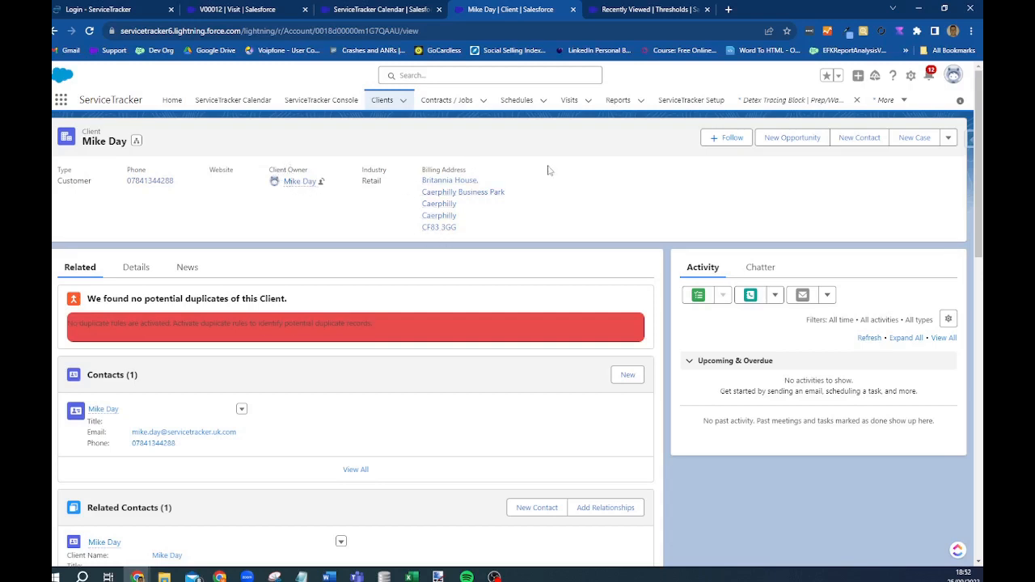
pyautogui.scroll(-4, 149, 450)
pyautogui.scroll(-3, 154, 469)
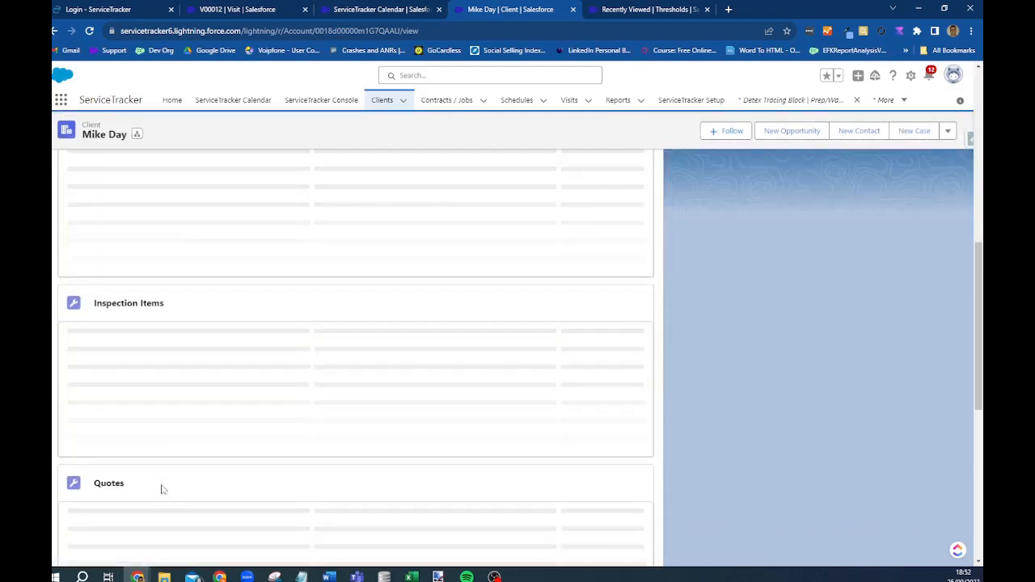
pyautogui.scroll(2, 157, 275)
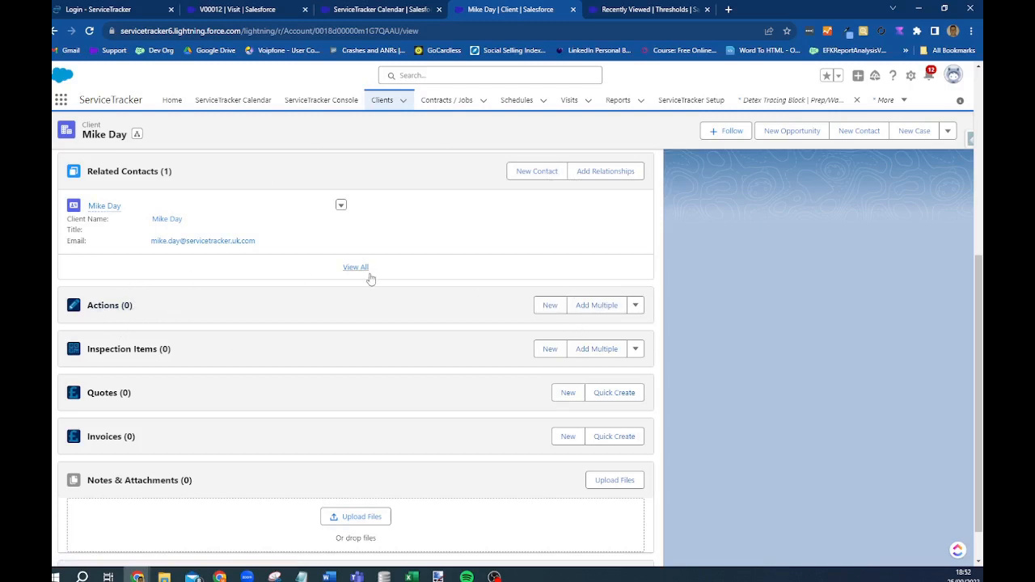
pyautogui.scroll(-2, 550, 303)
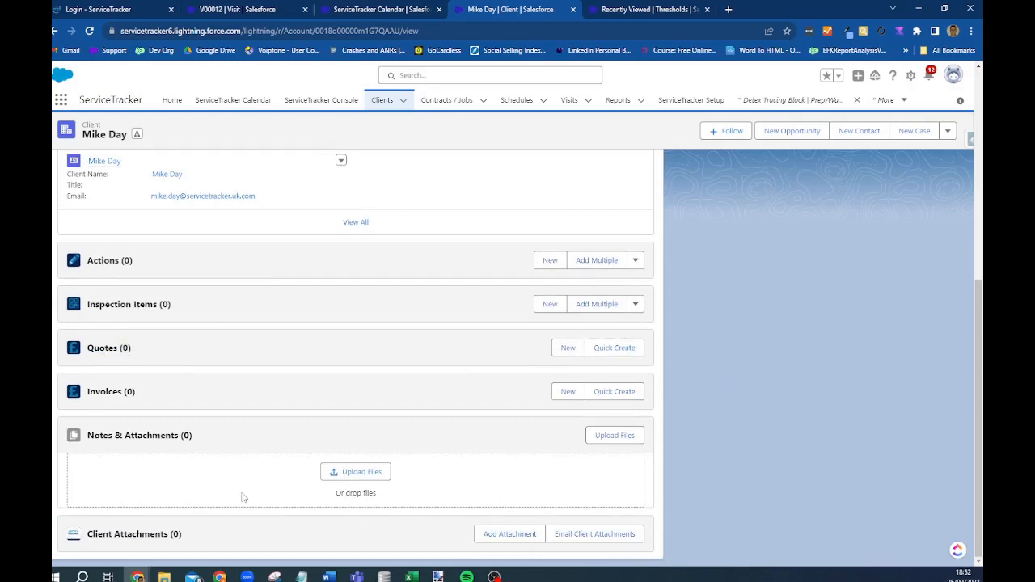
pyautogui.scroll(6, 243, 496)
pyautogui.scroll(-3, 123, 444)
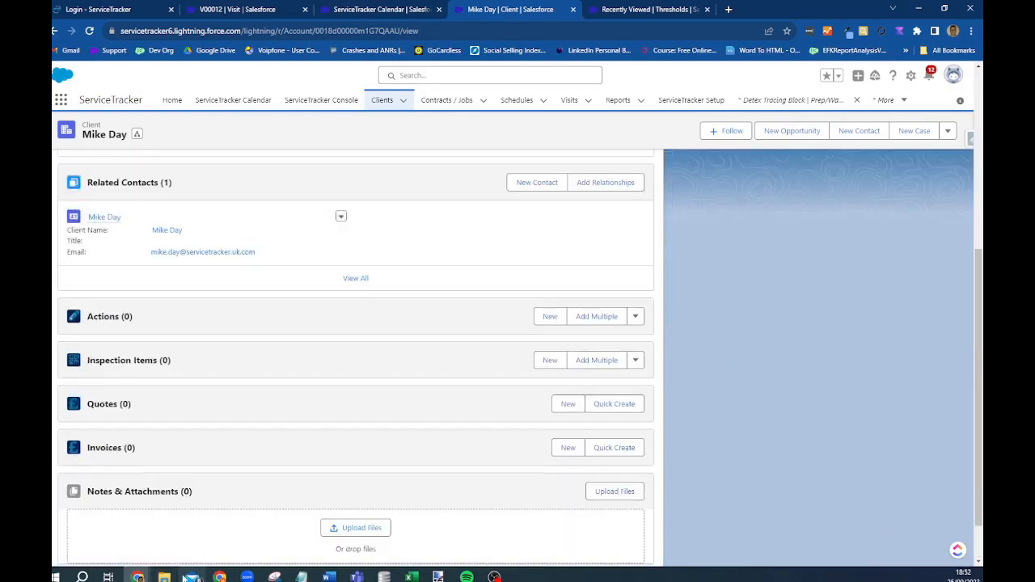
pyautogui.scroll(5, 603, 425)
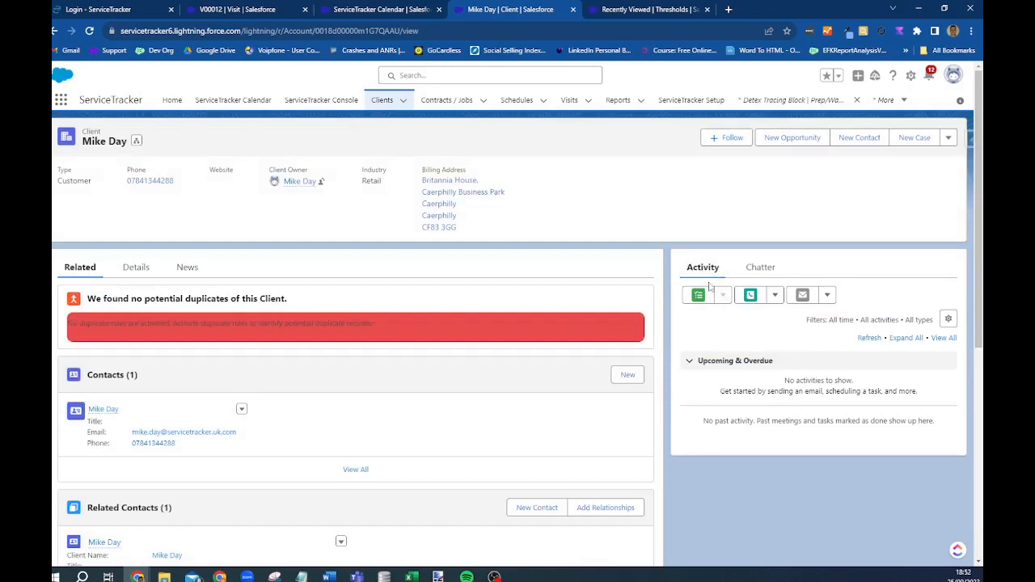
# - Check the phone call options, then view the client's Details fields
pyautogui.click(775, 295)
pyautogui.click(135, 270)
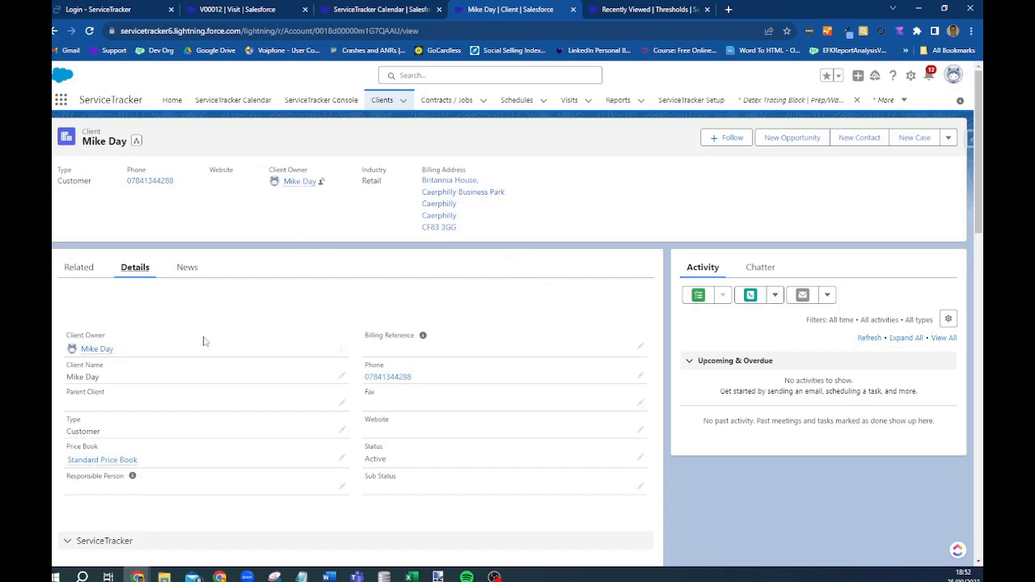
pyautogui.scroll(-2, 204, 341)
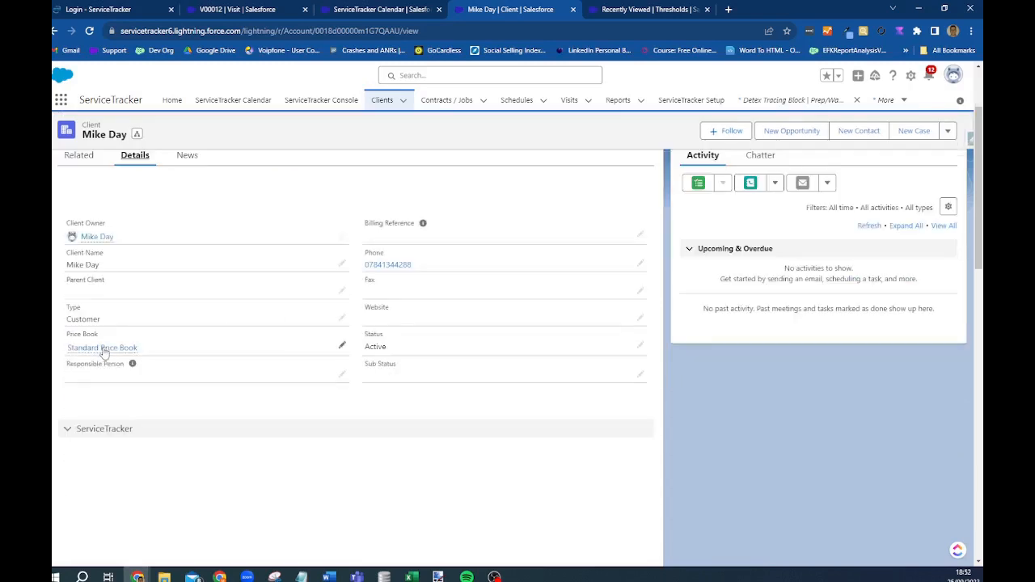
pyautogui.doubleClick(410, 348)
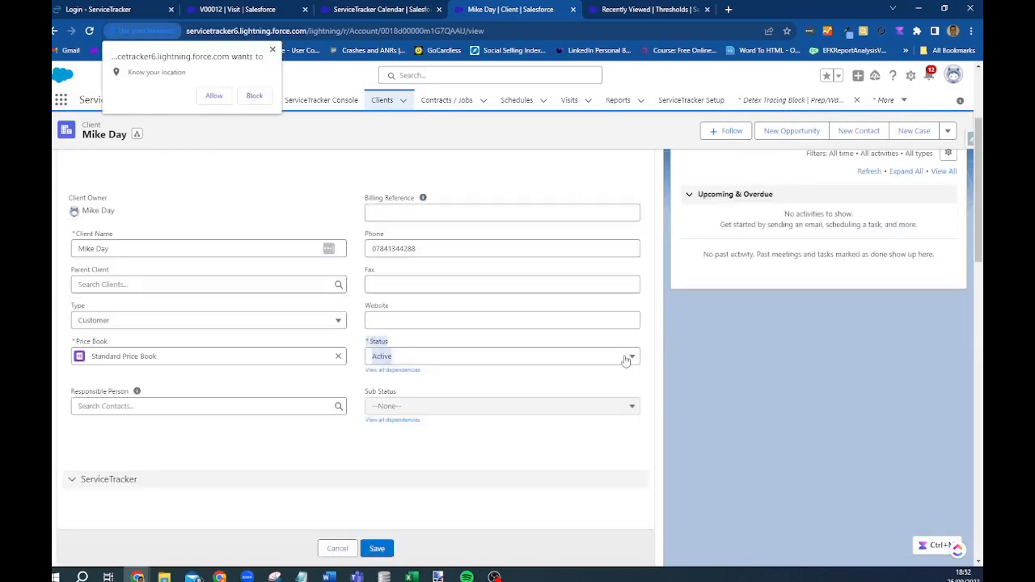
pyautogui.click(632, 357)
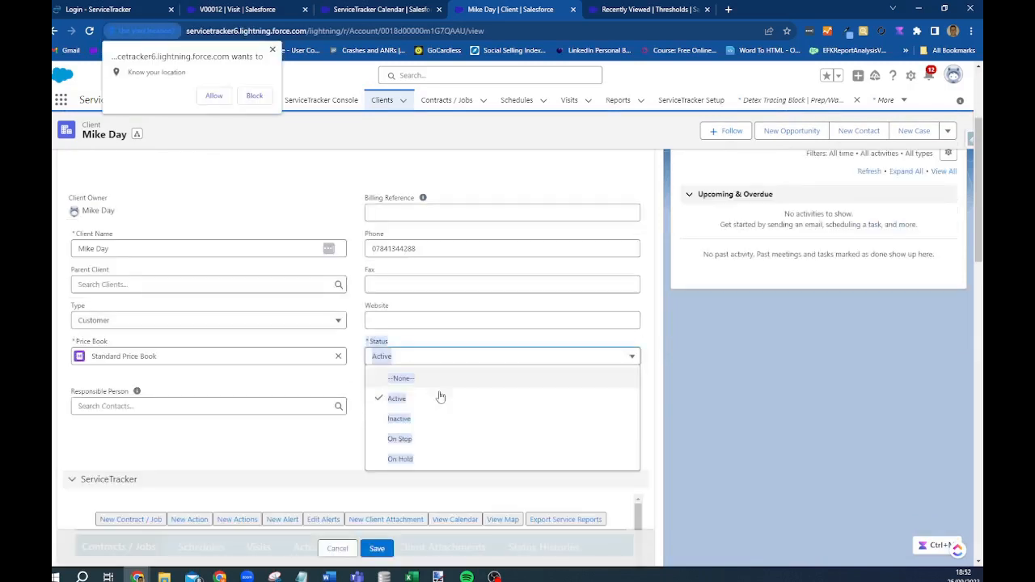
pyautogui.click(404, 439)
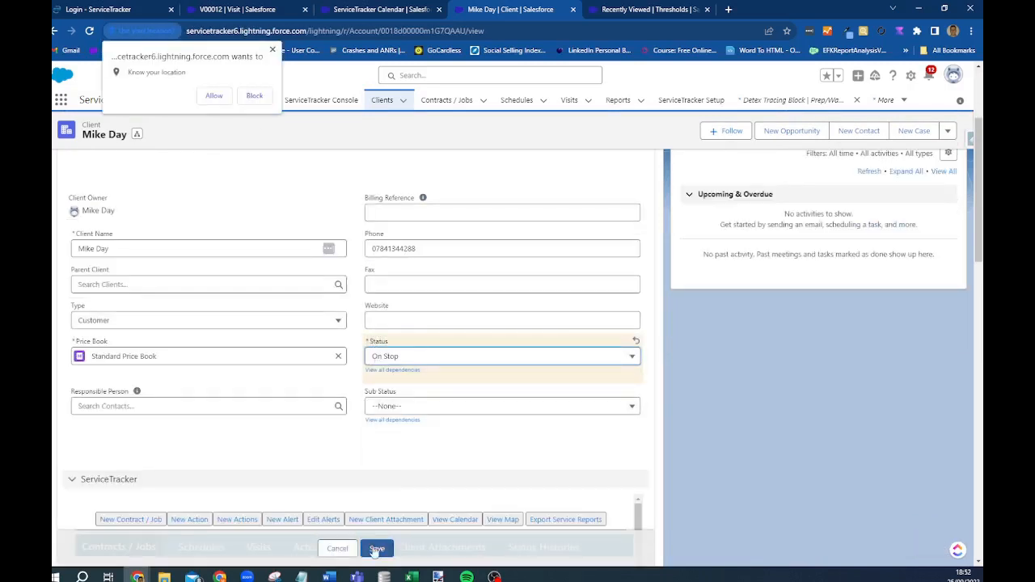
pyautogui.click(214, 98)
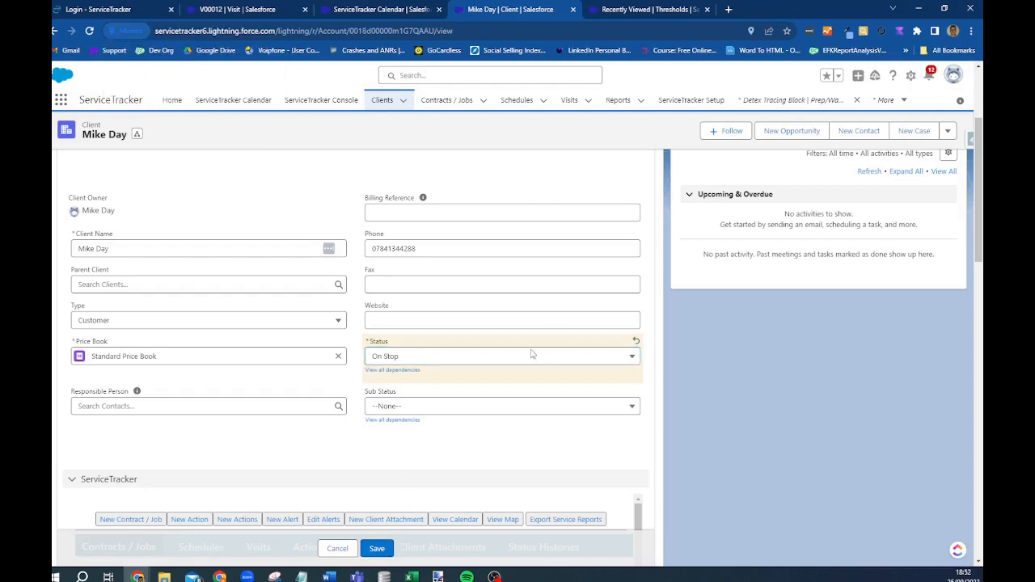
pyautogui.click(335, 551)
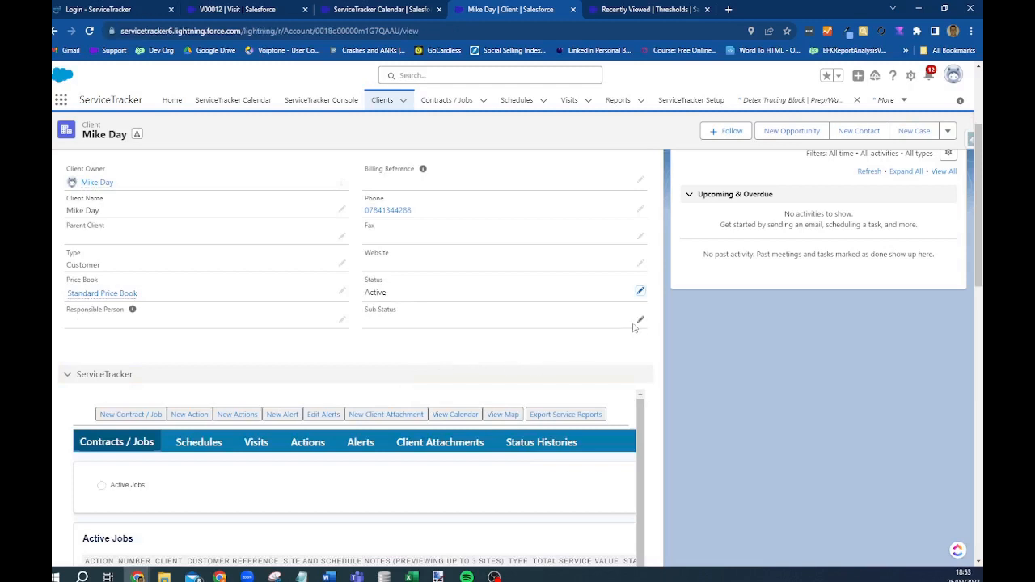
pyautogui.doubleClick(529, 328)
pyautogui.click(433, 174)
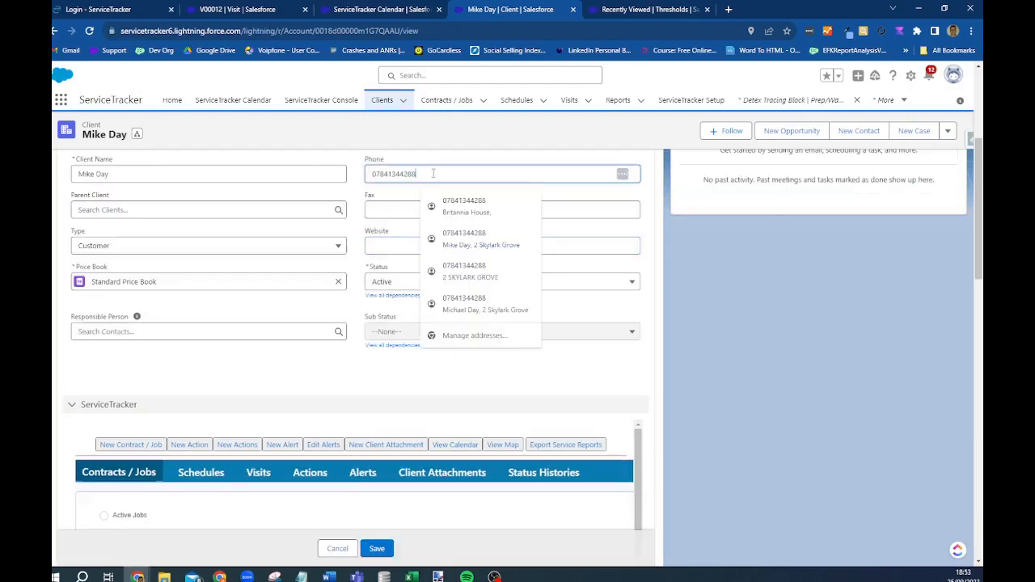
pyautogui.scroll(-2, 188, 396)
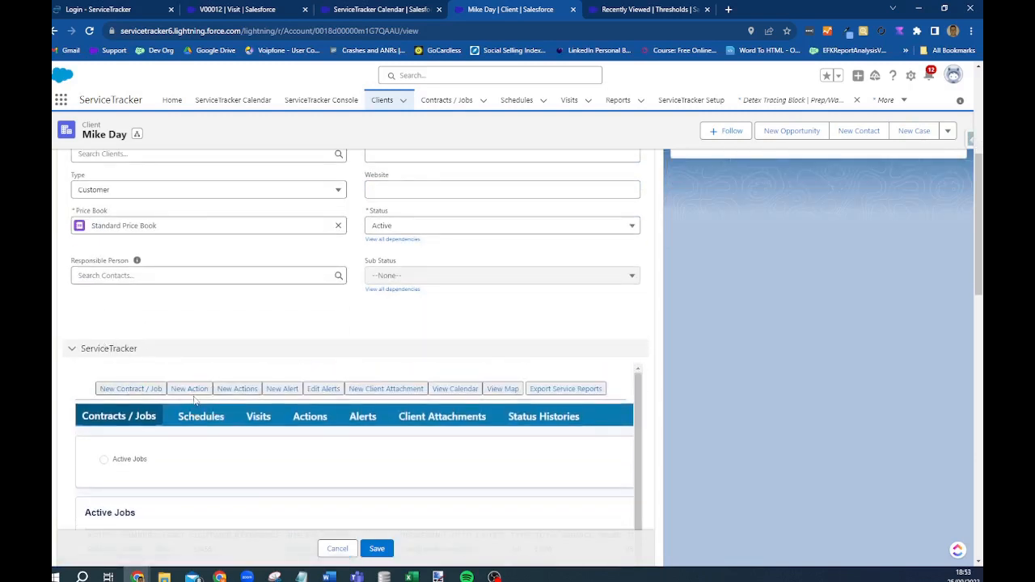
pyautogui.scroll(-1, 114, 417)
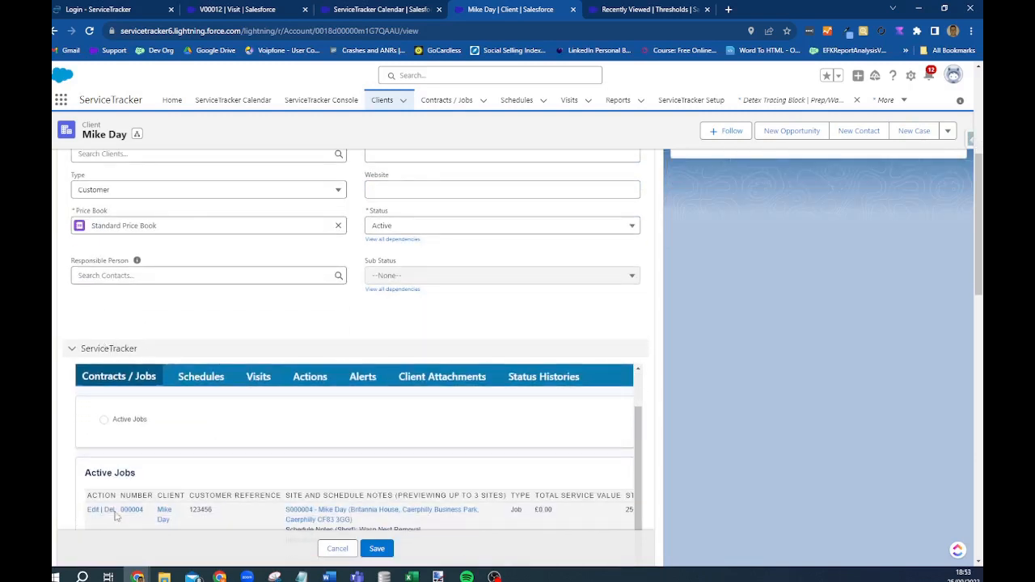
pyautogui.click(193, 377)
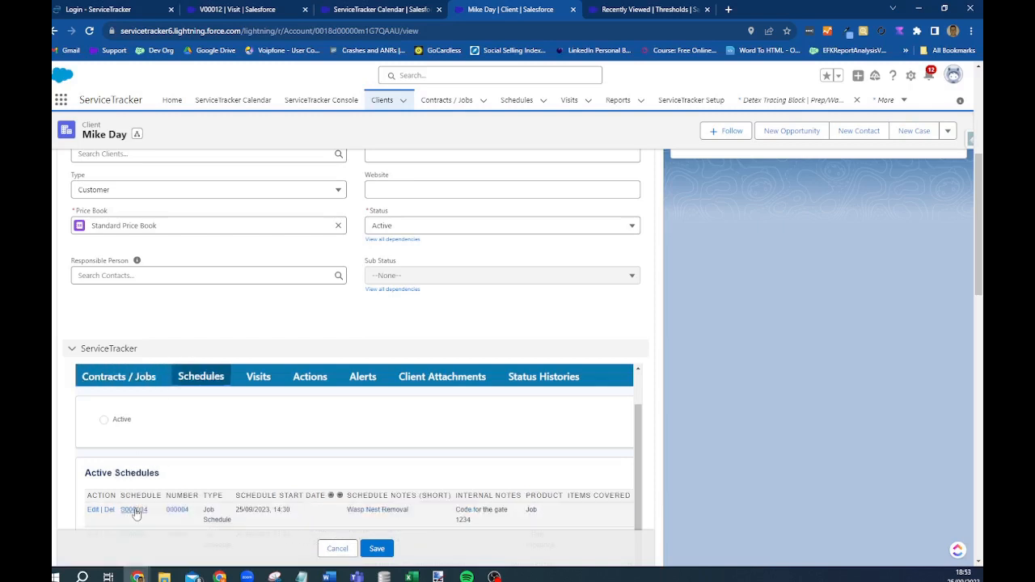
pyautogui.click(258, 380)
pyautogui.scroll(-2, 141, 495)
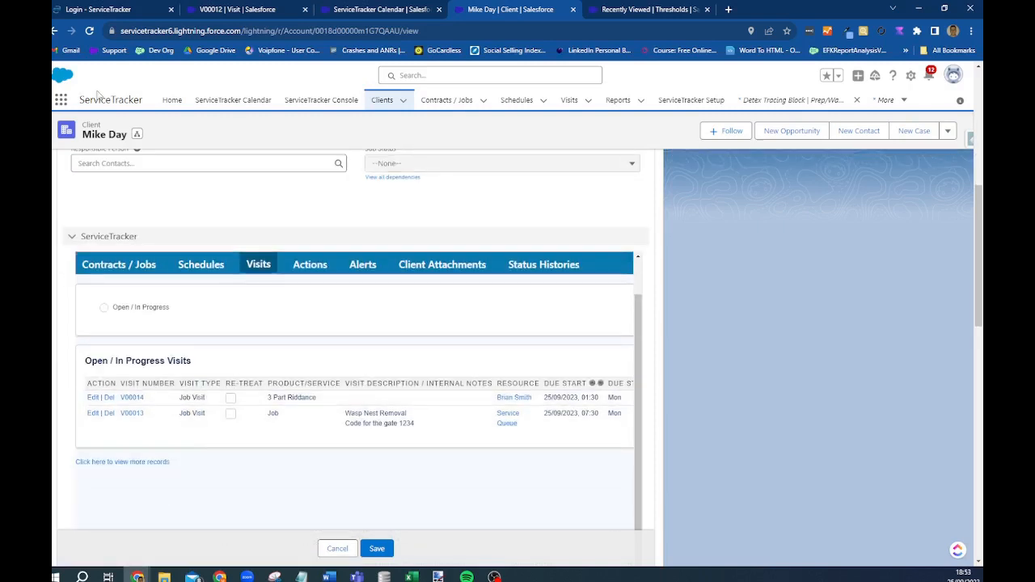
pyautogui.click(307, 272)
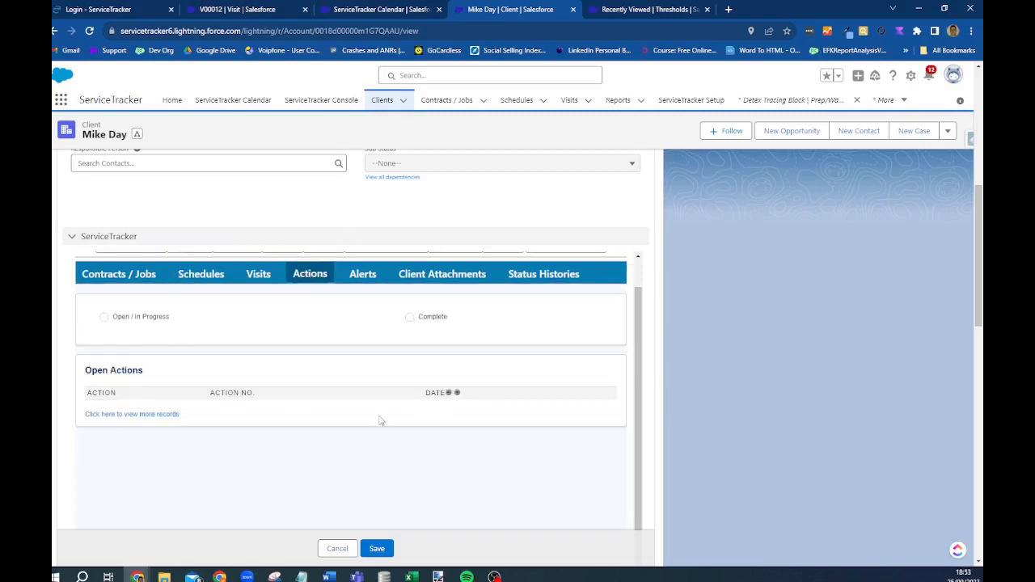
pyautogui.click(371, 277)
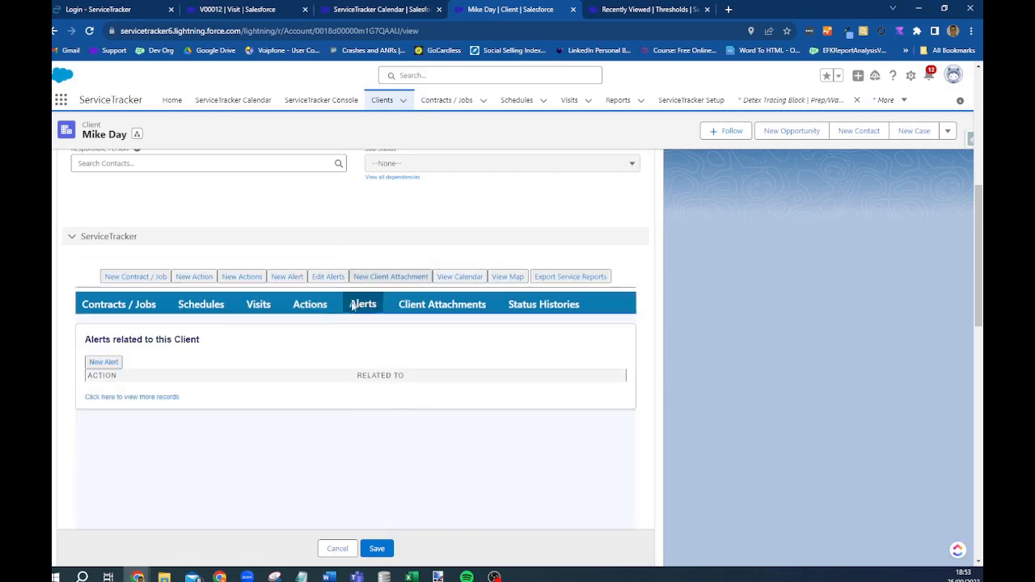
pyautogui.click(431, 309)
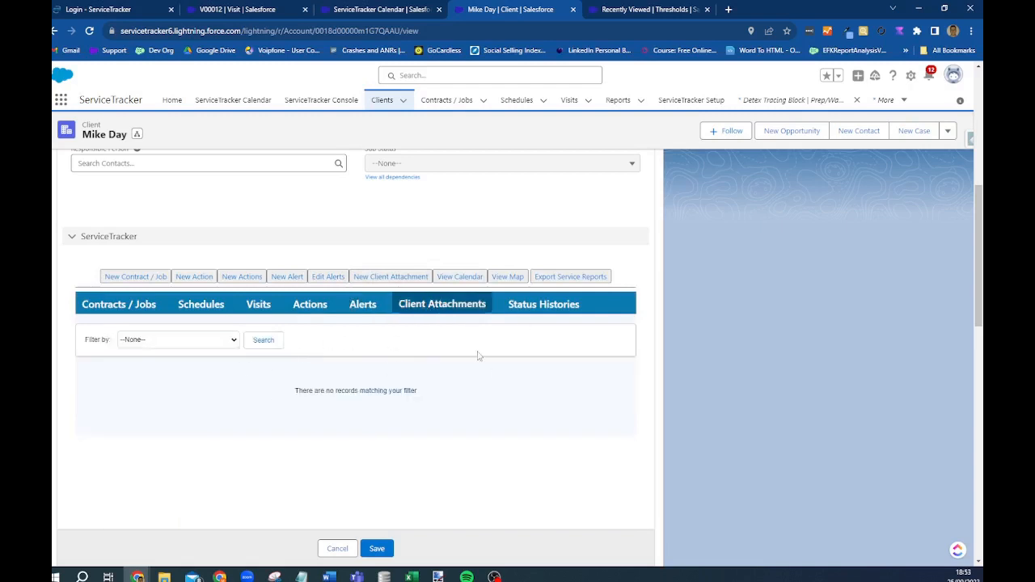
pyautogui.click(549, 305)
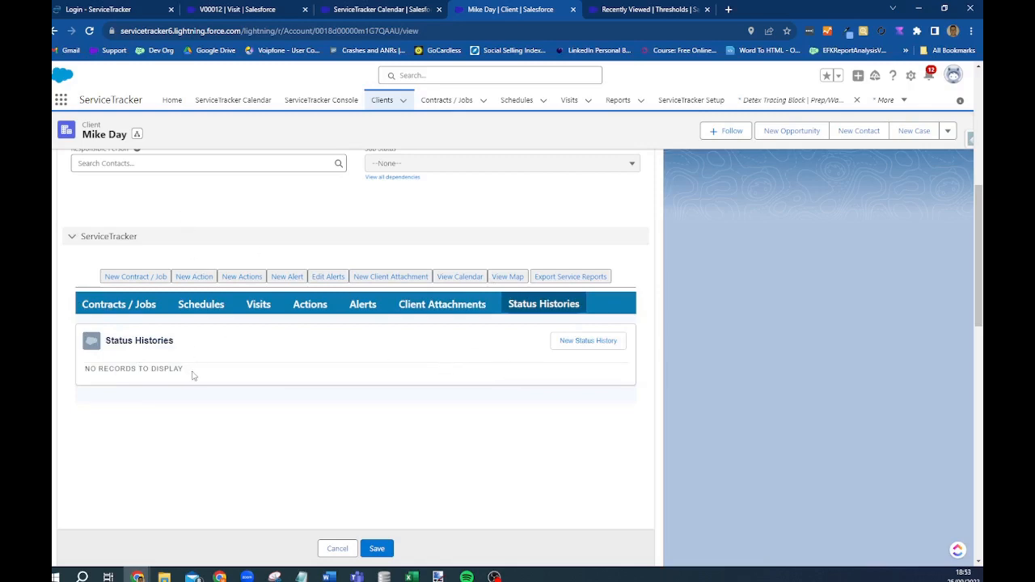
pyautogui.scroll(-2, 243, 453)
pyautogui.click(340, 550)
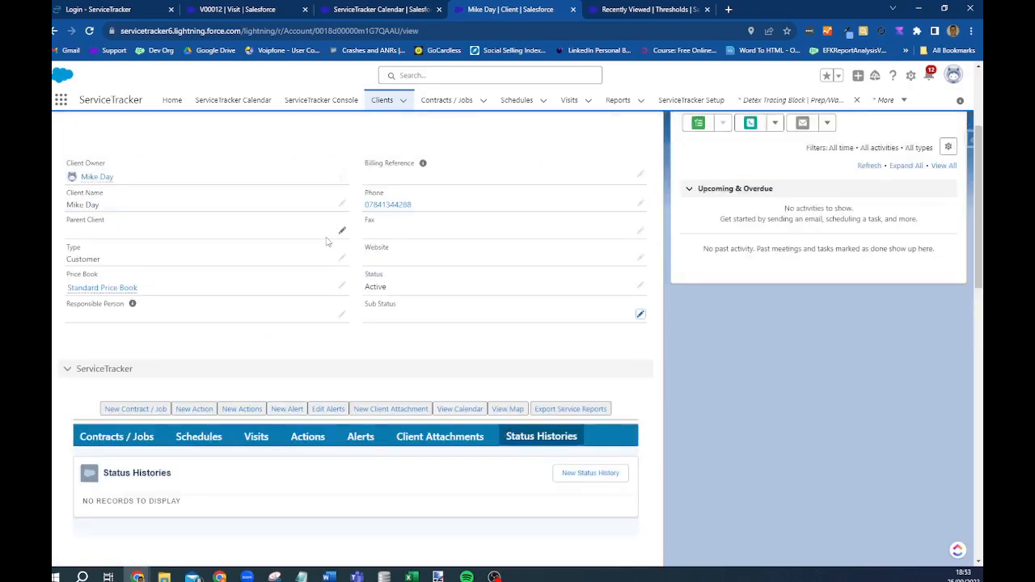
pyautogui.scroll(-7, 89, 270)
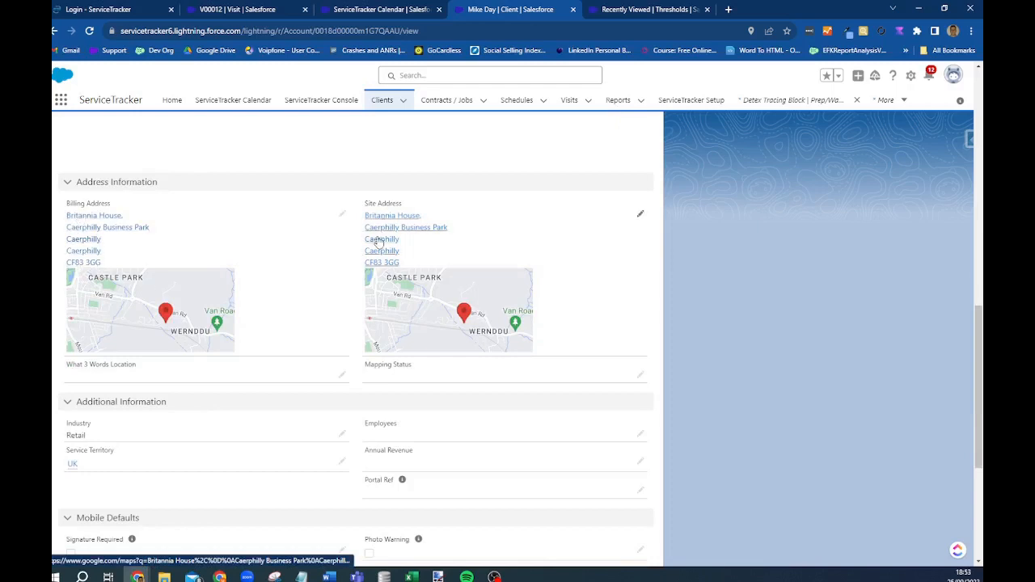
pyautogui.scroll(-1, 461, 202)
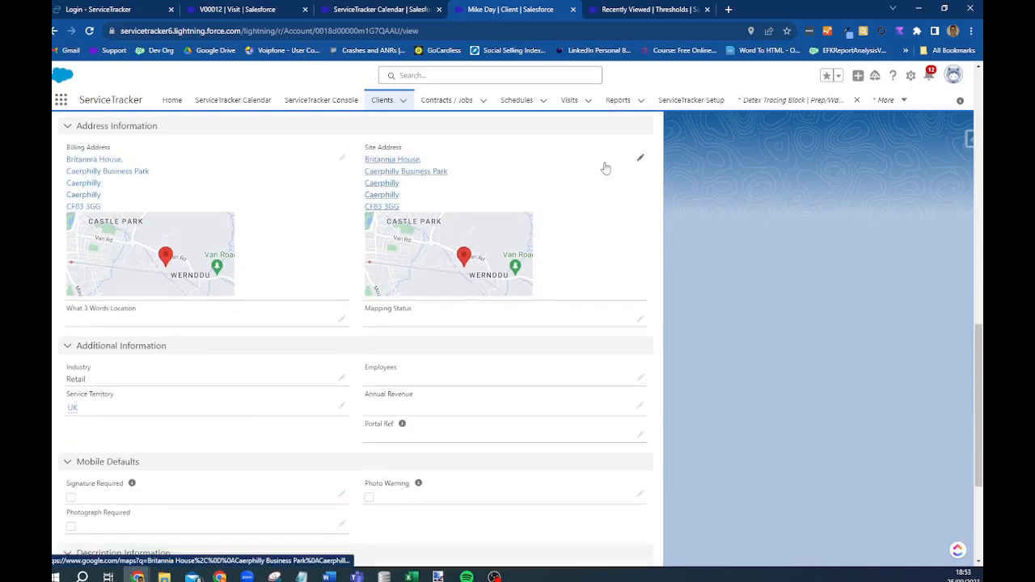
pyautogui.click(605, 167)
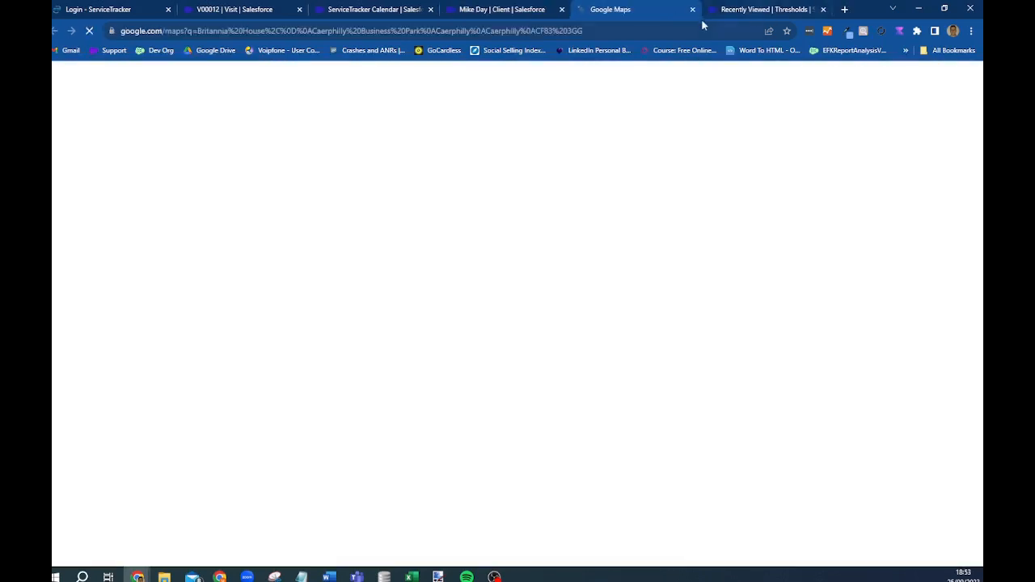
pyautogui.hotkey('ctrl', 'w')
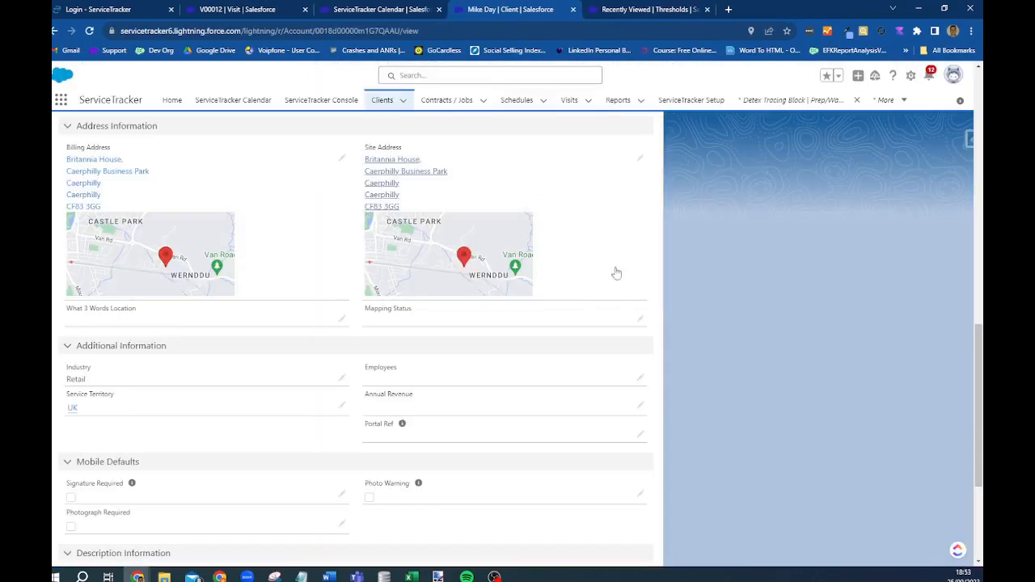
pyautogui.click(641, 160)
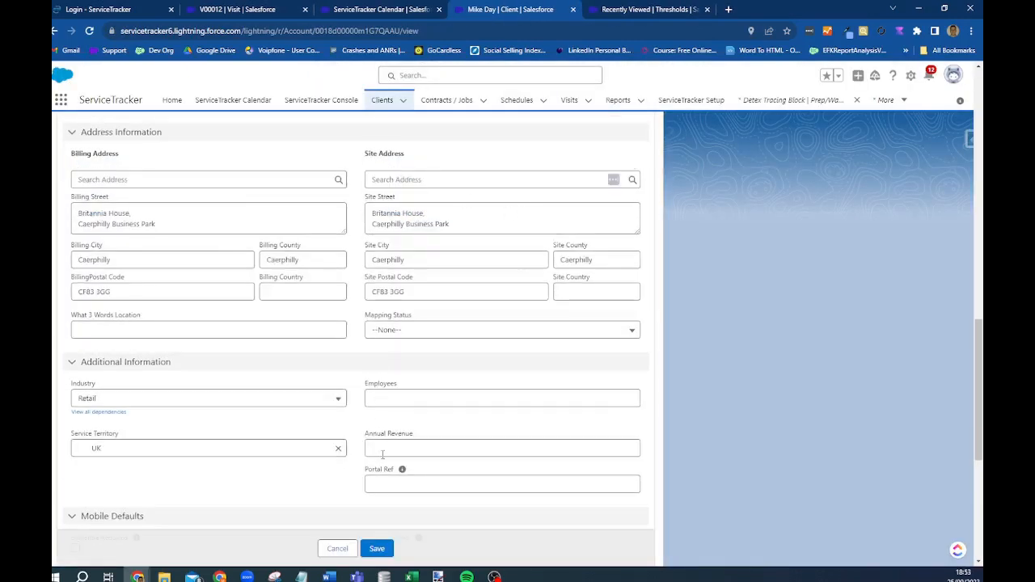
pyautogui.click(337, 548)
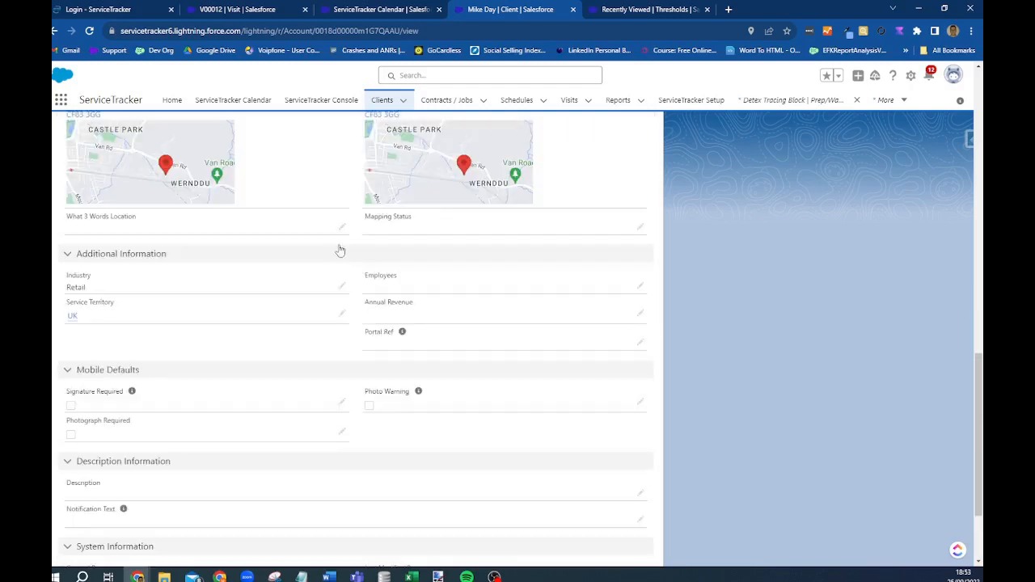
pyautogui.scroll(-3, 324, 259)
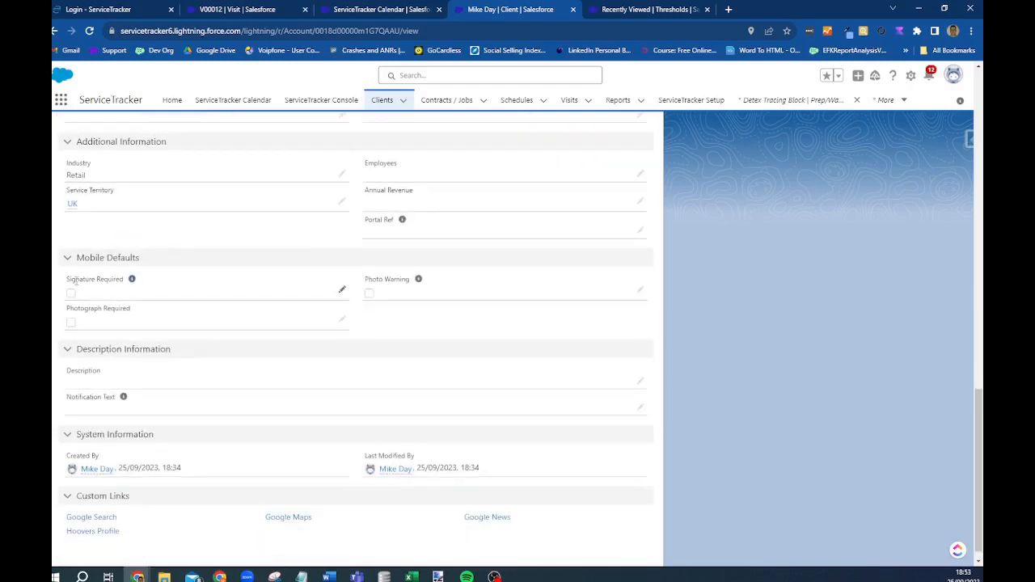
# - Tick Signature Required, Photograph Required and Photo Warning, set Notification Text to TEST, and save
pyautogui.doubleClick(72, 296)
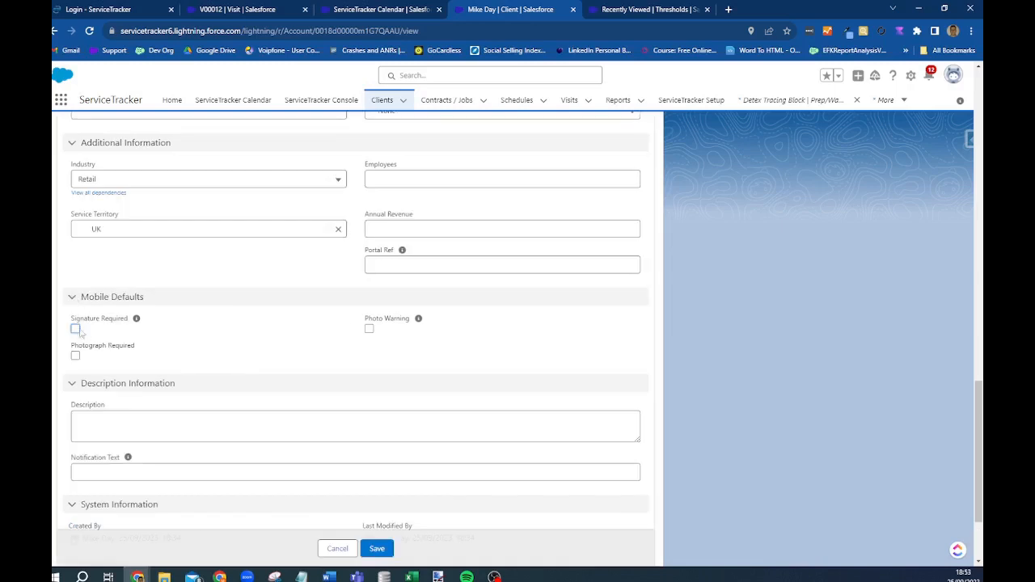
pyautogui.click(76, 329)
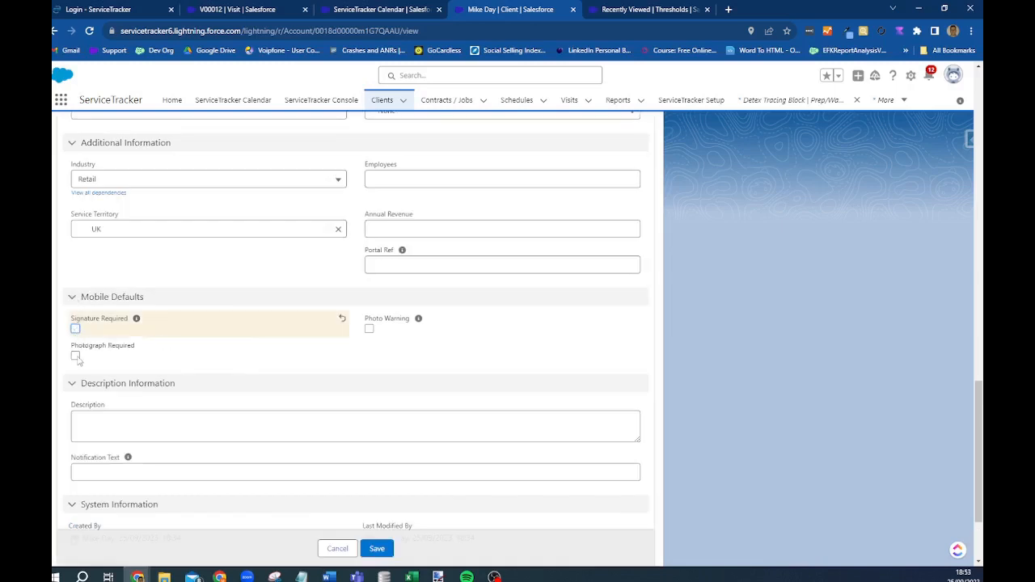
pyautogui.click(76, 357)
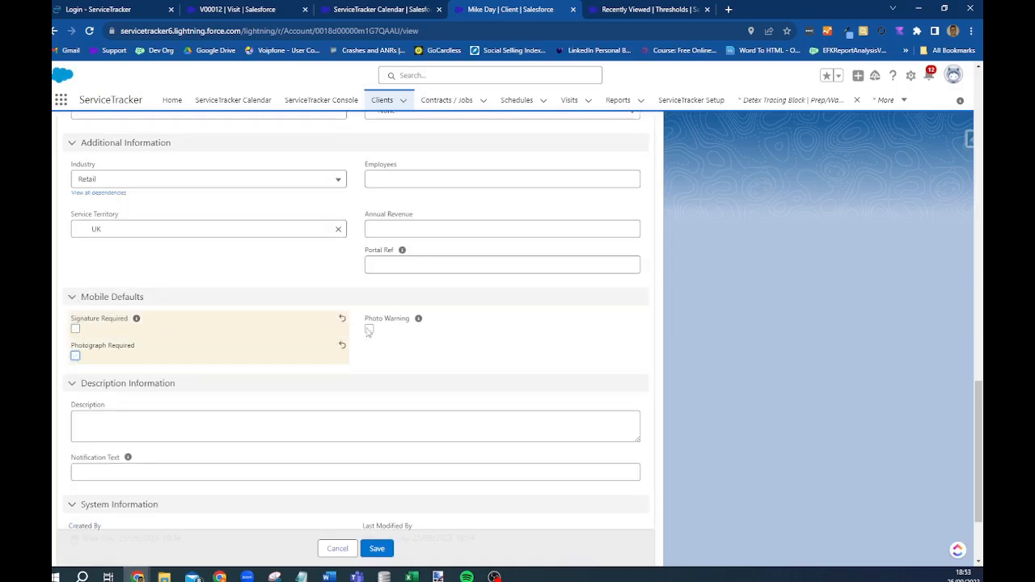
pyautogui.click(369, 330)
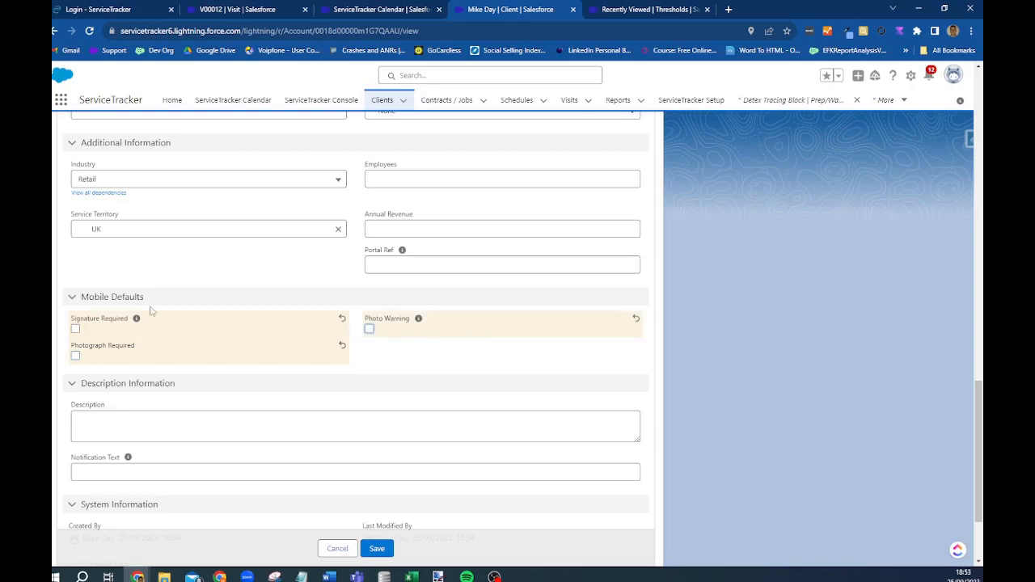
pyautogui.scroll(-2, 149, 312)
pyautogui.click(116, 349)
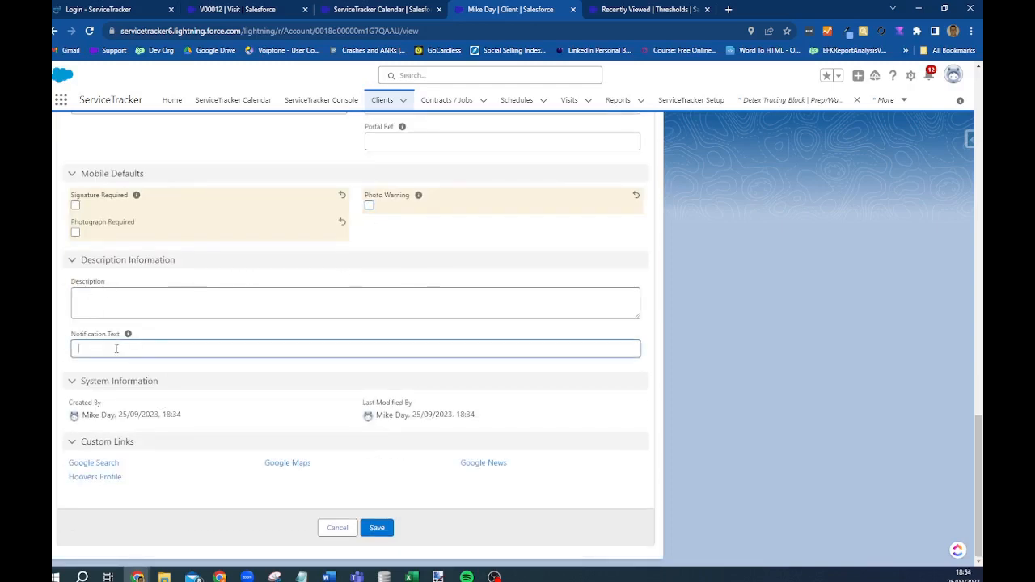
pyautogui.write('TEST')
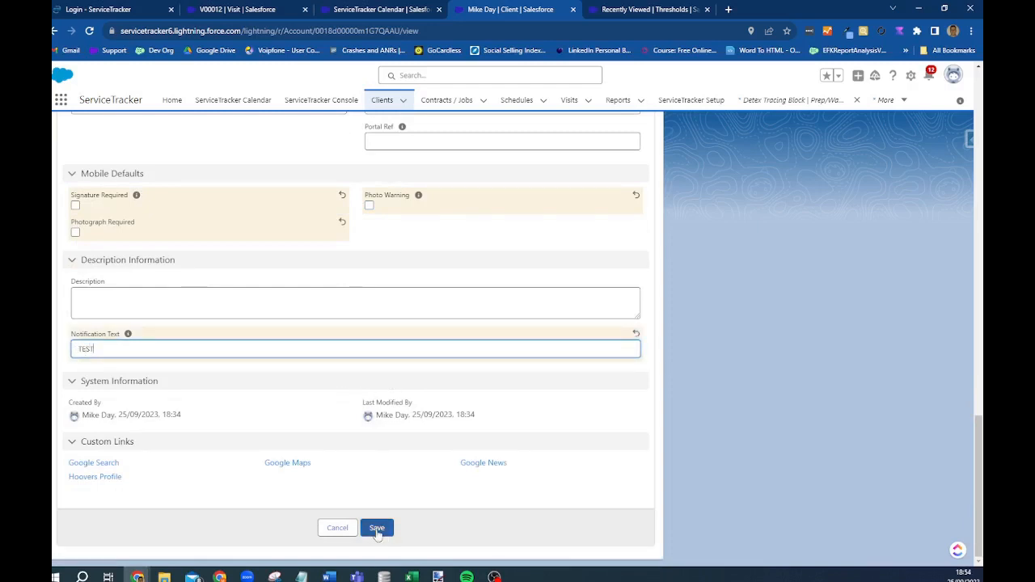
pyautogui.click(377, 528)
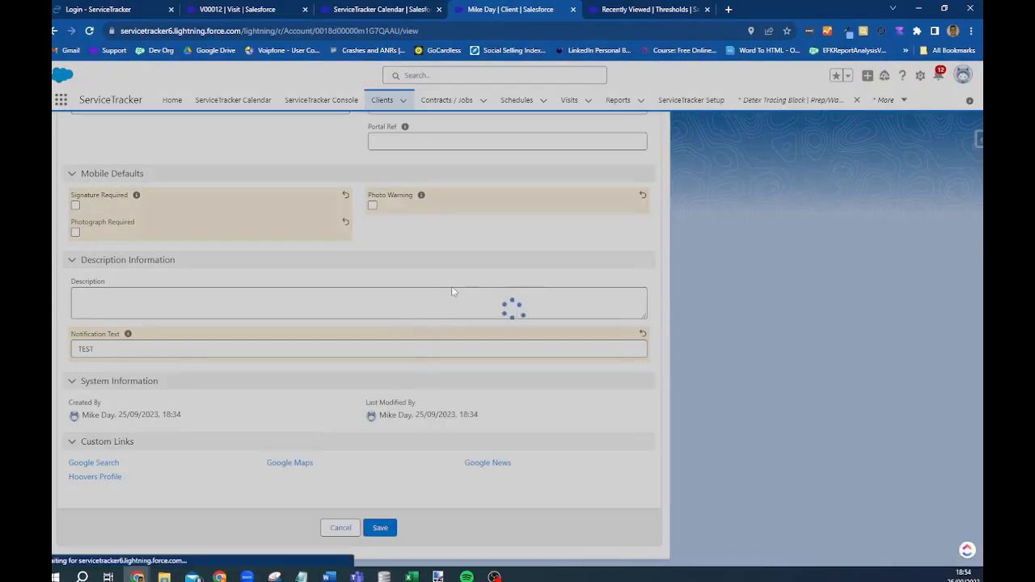
pyautogui.scroll(3, 450, 293)
pyautogui.scroll(5, 970, 288)
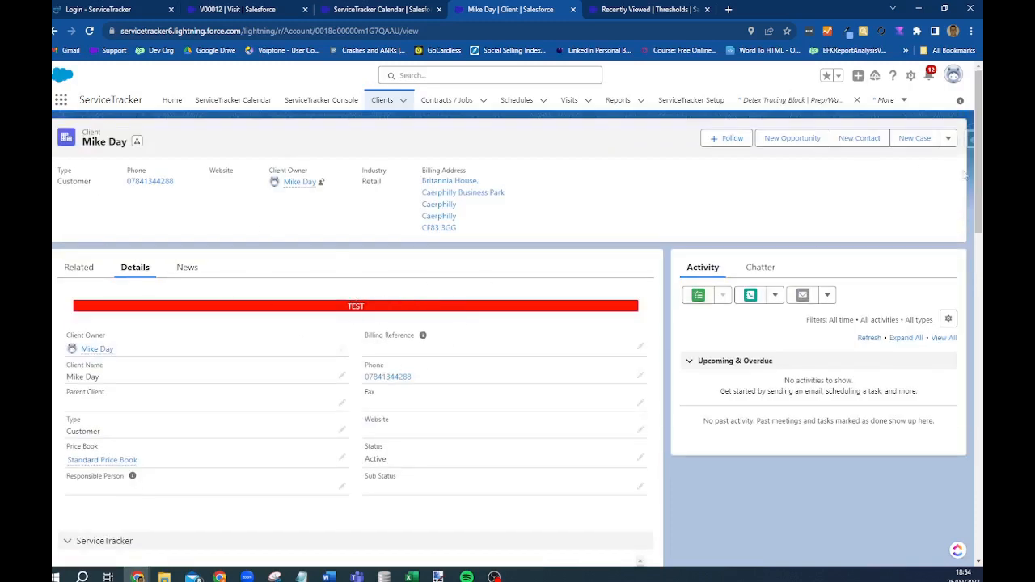
# - List the client's open and in-progress visits and open V00014
pyautogui.moveTo(979, 174); pyautogui.dragTo(981, 330)
pyautogui.click(255, 169)
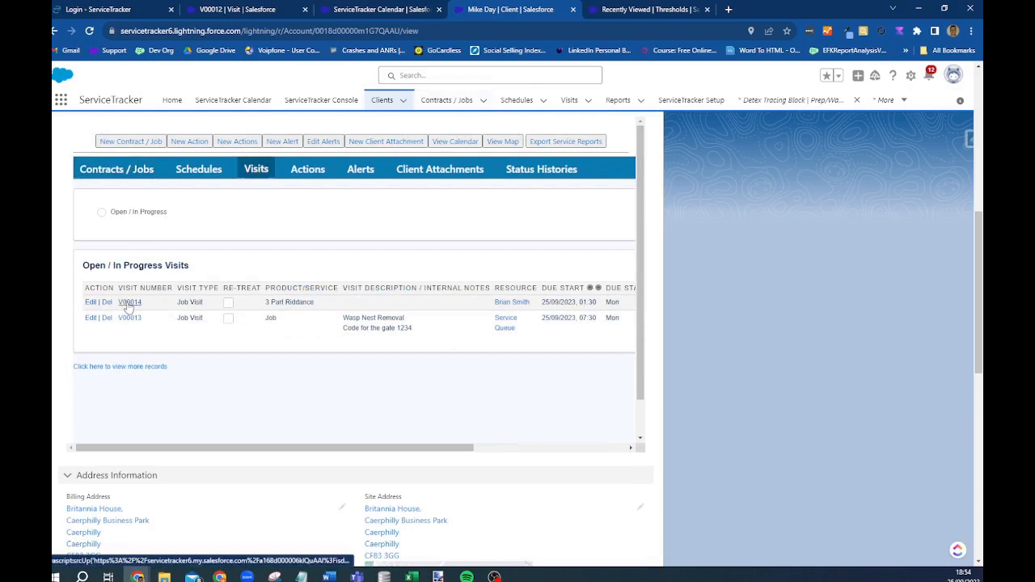
pyautogui.click(129, 302)
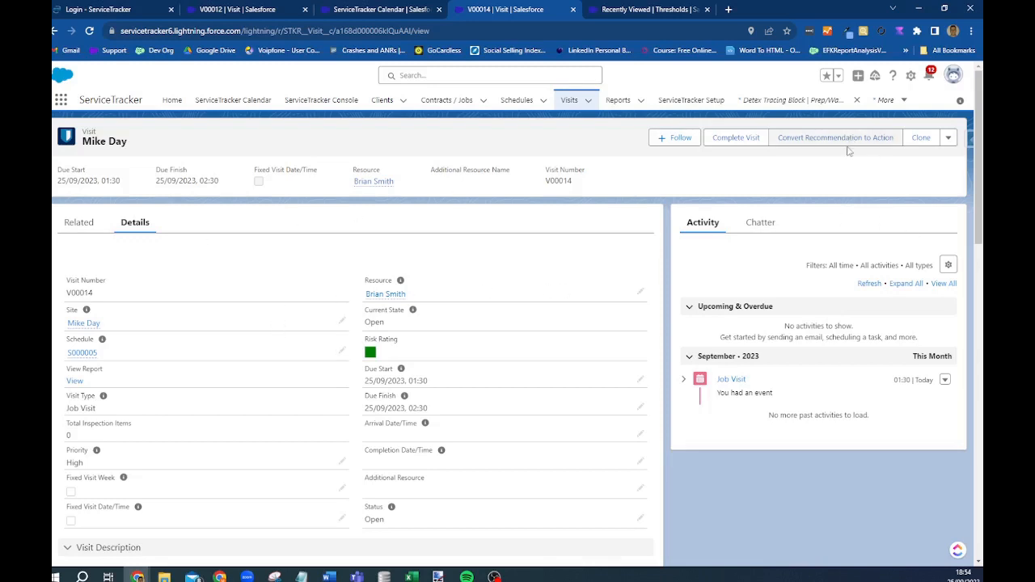
# - Edit V00014 and set Arrival and Completion dates to today, 25/09/2023
pyautogui.click(949, 139)
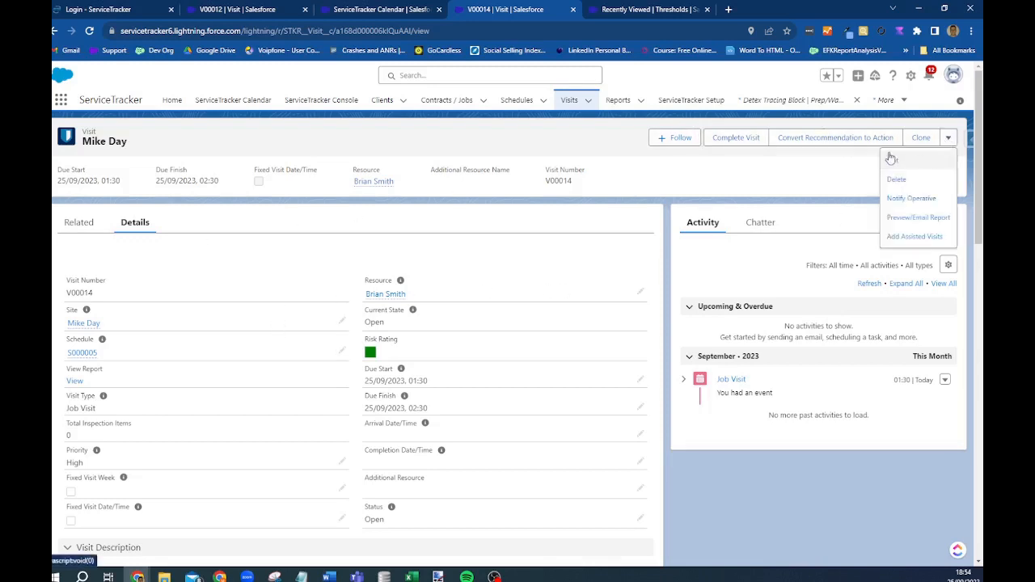
pyautogui.click(894, 164)
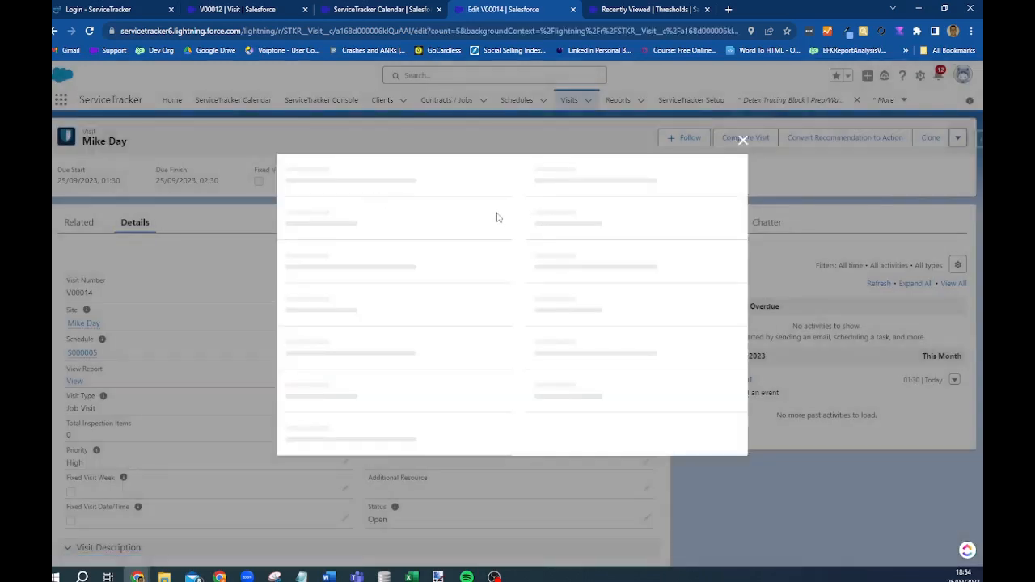
pyautogui.scroll(-2, 614, 242)
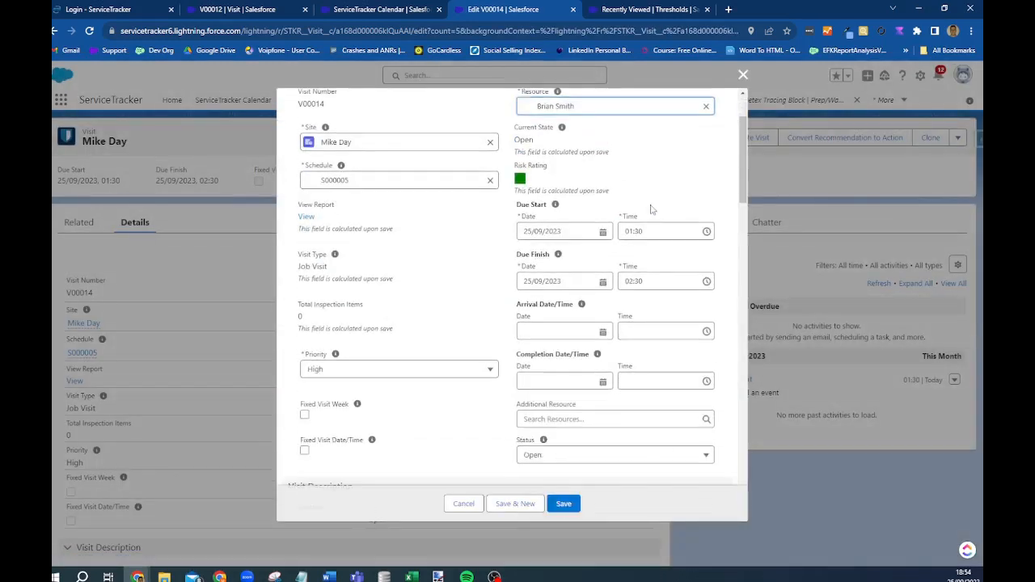
pyautogui.click(550, 259)
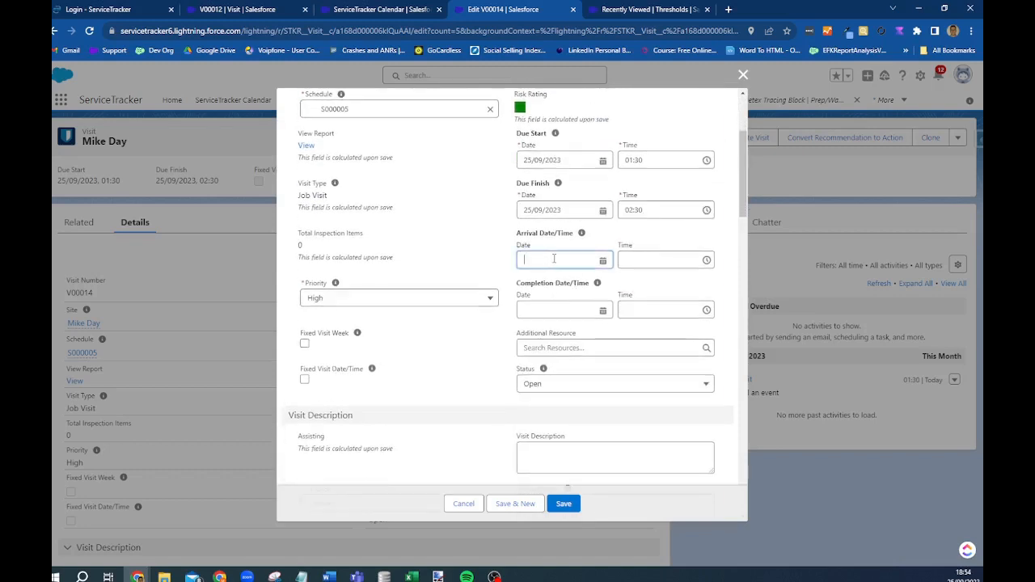
pyautogui.click(595, 474)
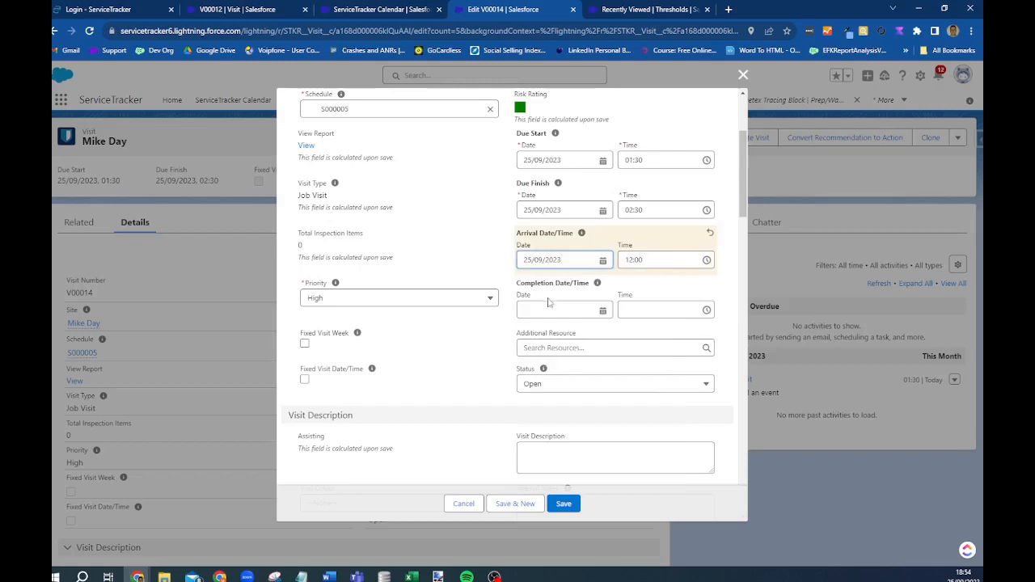
pyautogui.click(544, 309)
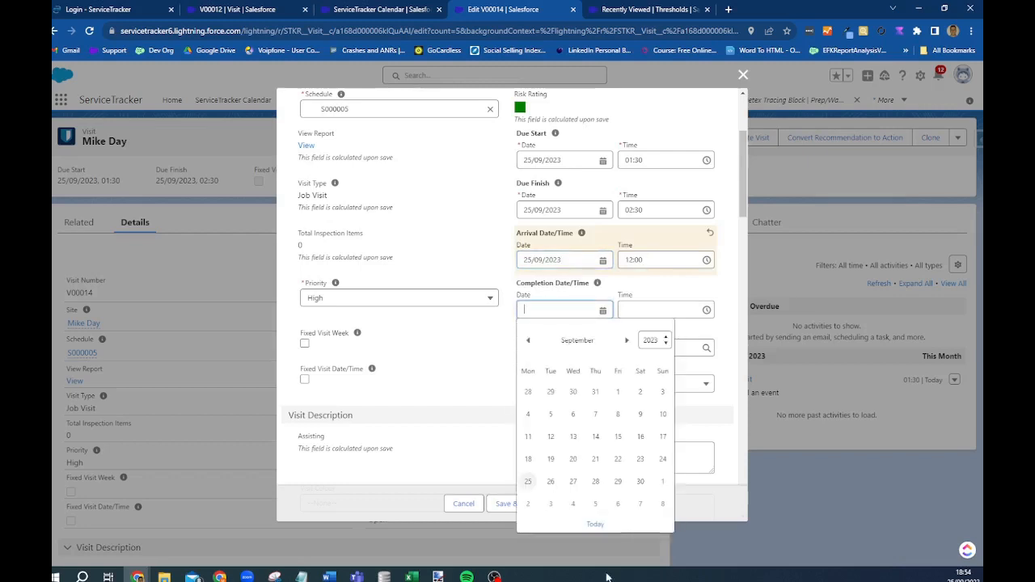
pyautogui.click(595, 525)
# - Set completion time to 14:00 and description to 'Carry out a wasp nest removal'
pyautogui.click(632, 309)
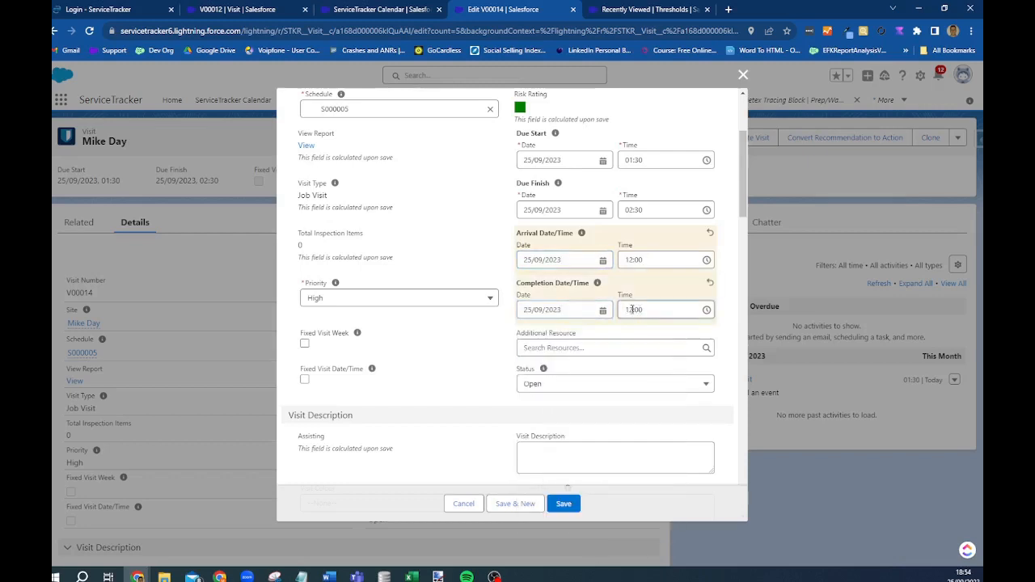
pyautogui.click(639, 311)
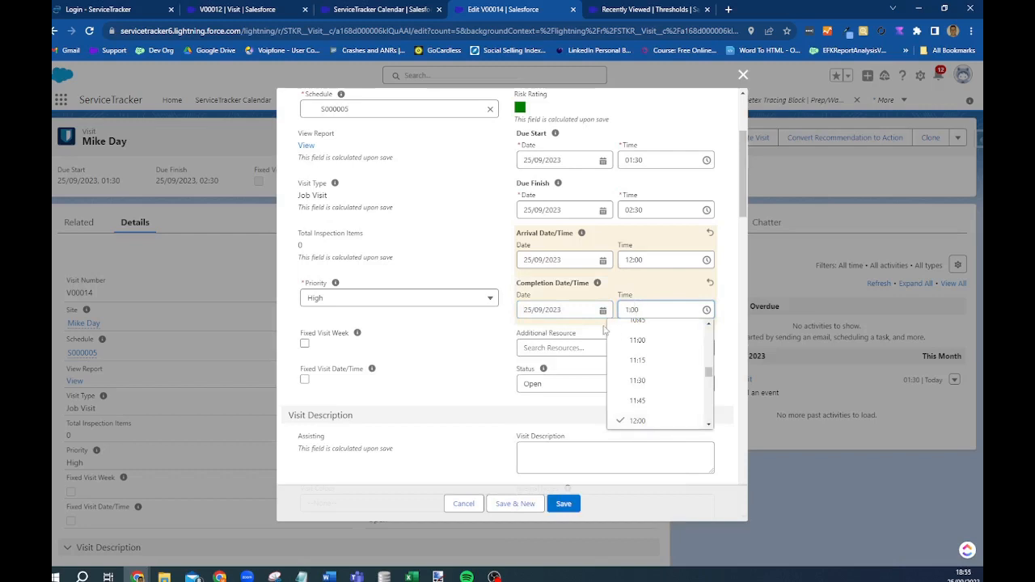
pyautogui.write('4')
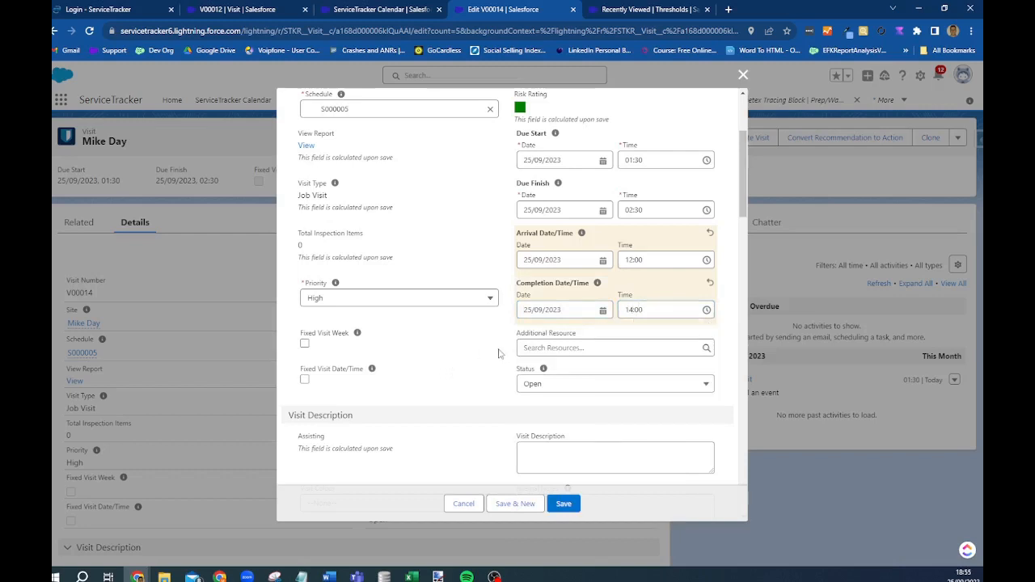
pyautogui.scroll(-2, 547, 414)
pyautogui.click(556, 348)
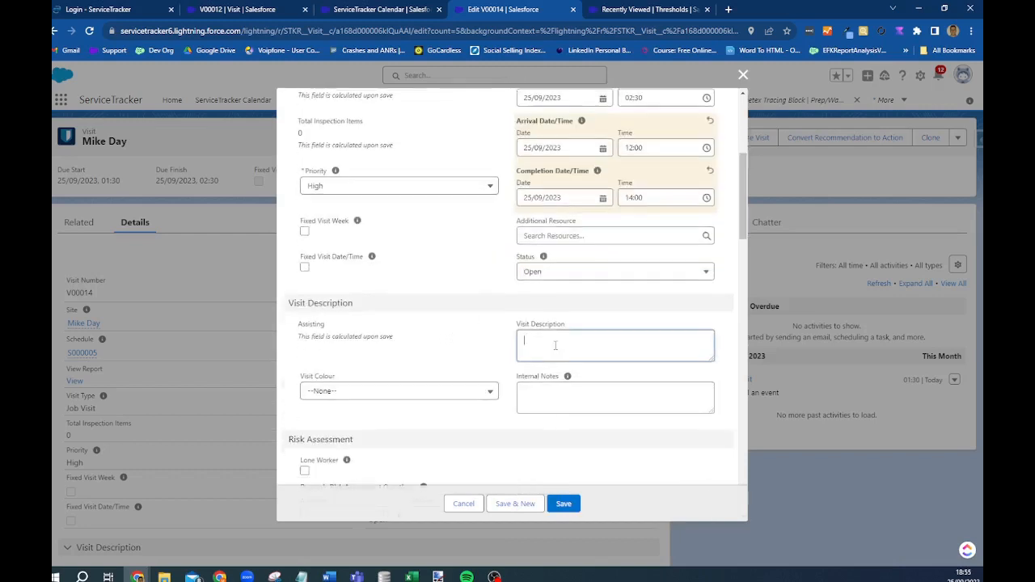
pyautogui.write('Carry out a wasp nest removal')
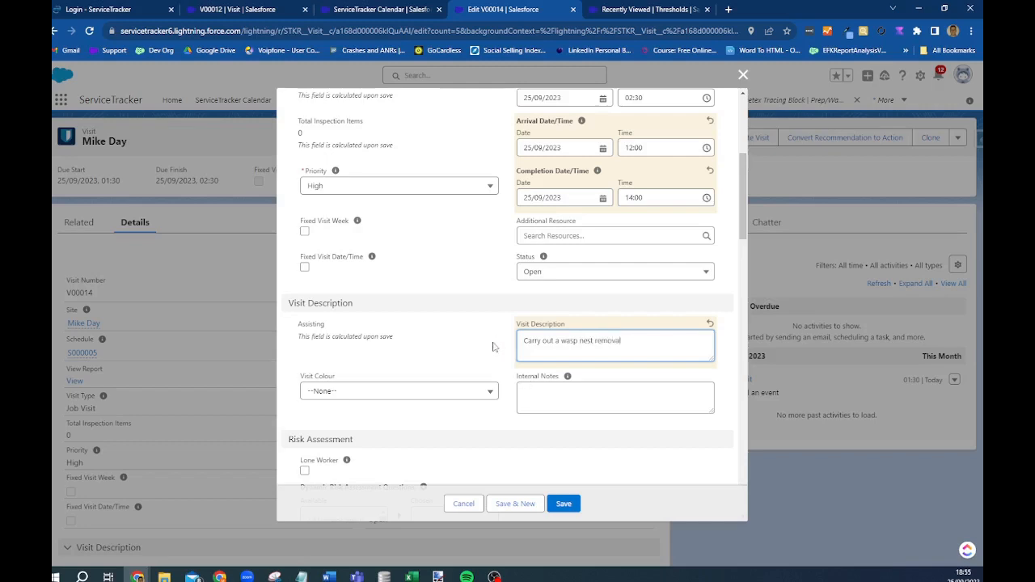
pyautogui.scroll(-3, 490, 360)
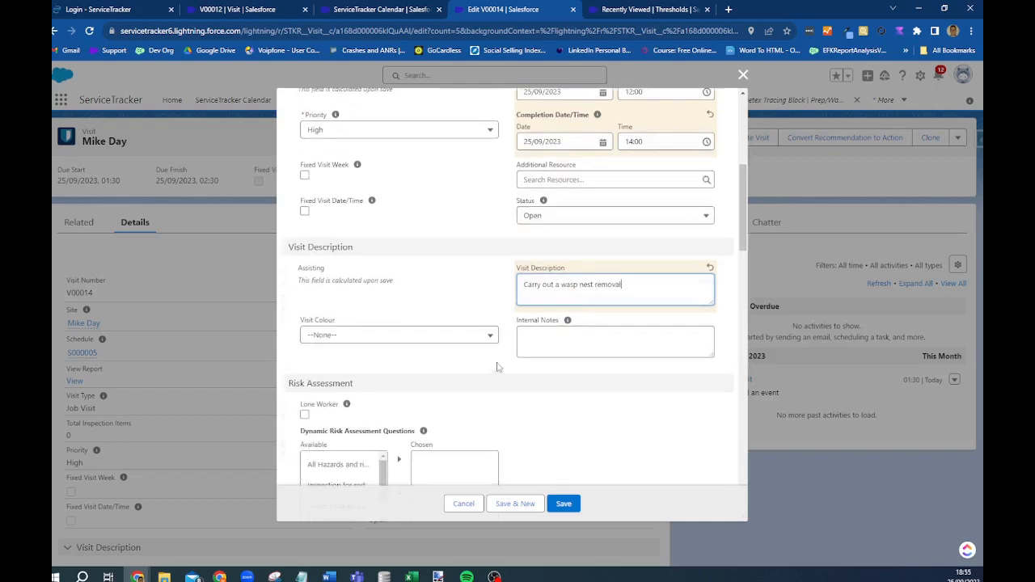
pyautogui.scroll(-2, 356, 296)
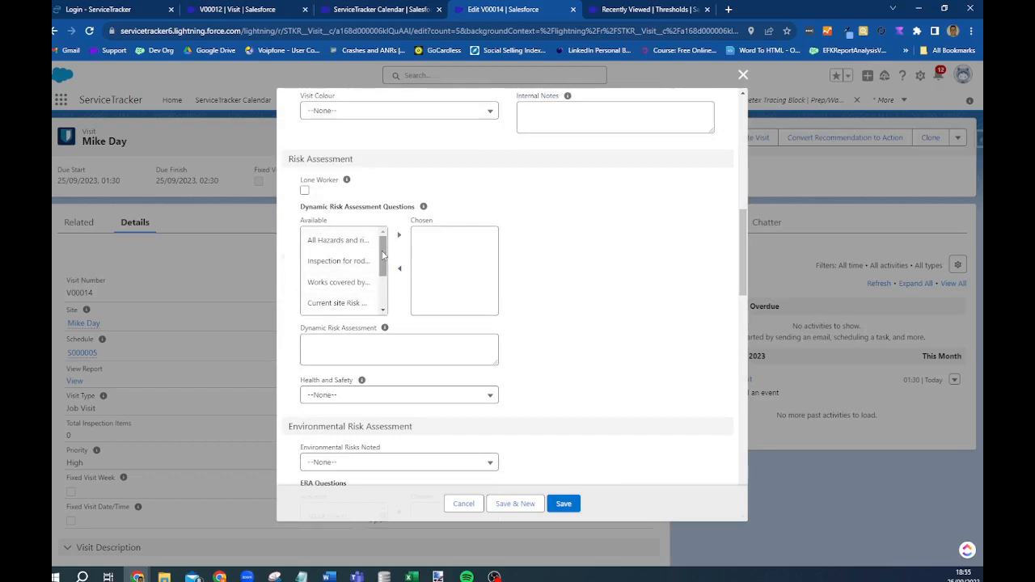
# - Move all seven site risk assessment questions into the Chosen list
pyautogui.click(344, 303)
pyautogui.doubleClick(380, 301)
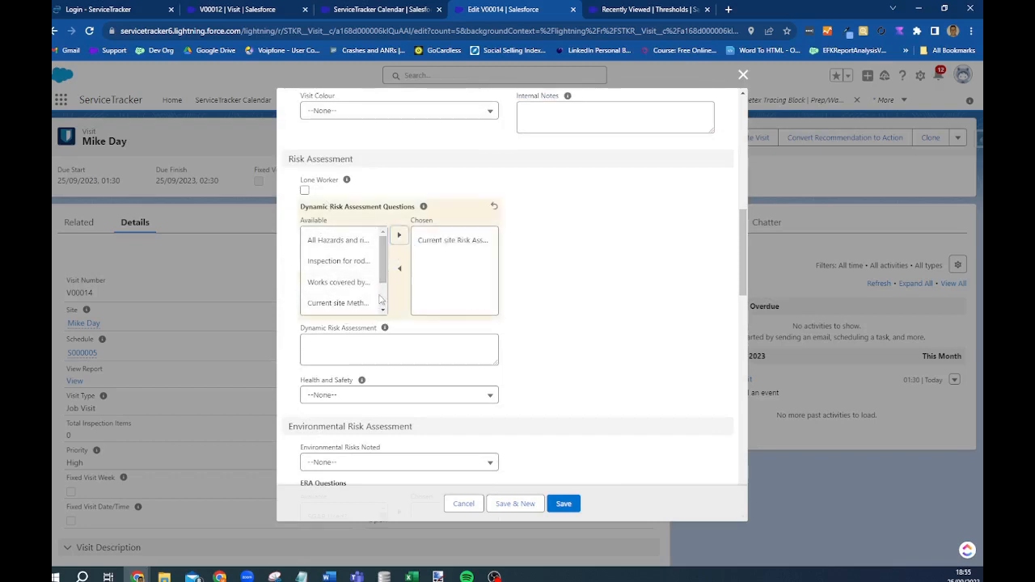
pyautogui.click(344, 241)
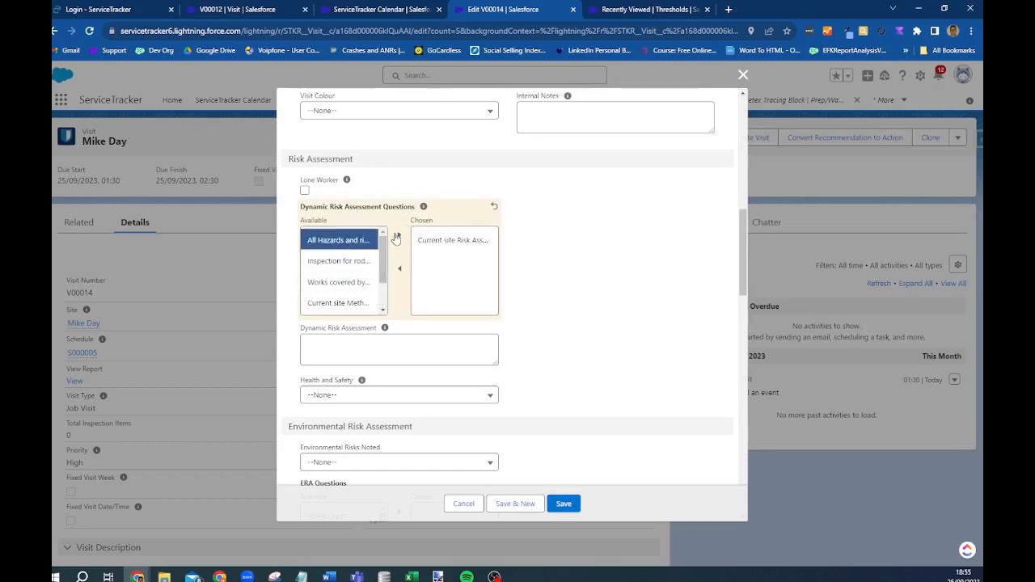
pyautogui.click(398, 236)
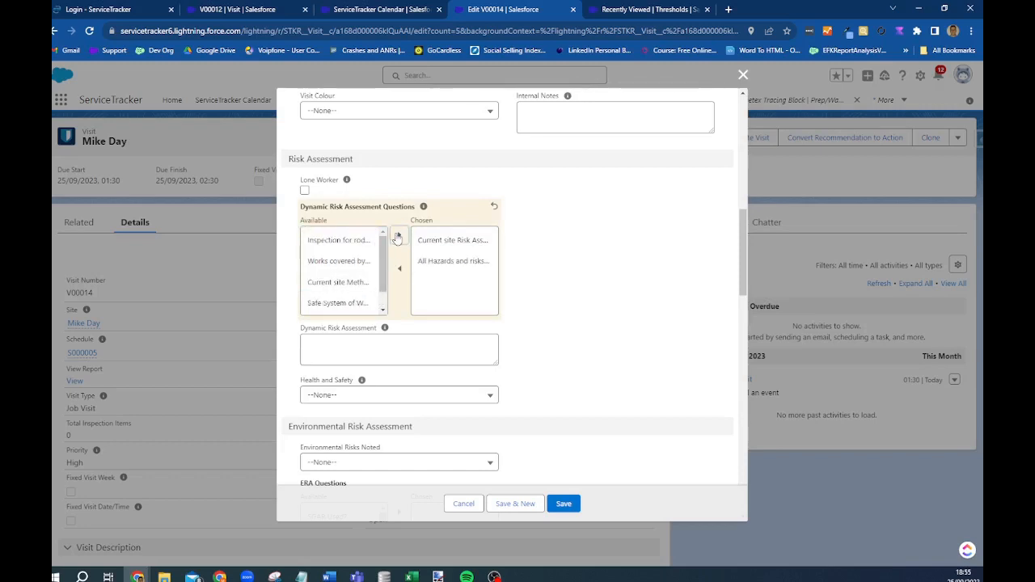
pyautogui.click(344, 240)
pyautogui.click(401, 236)
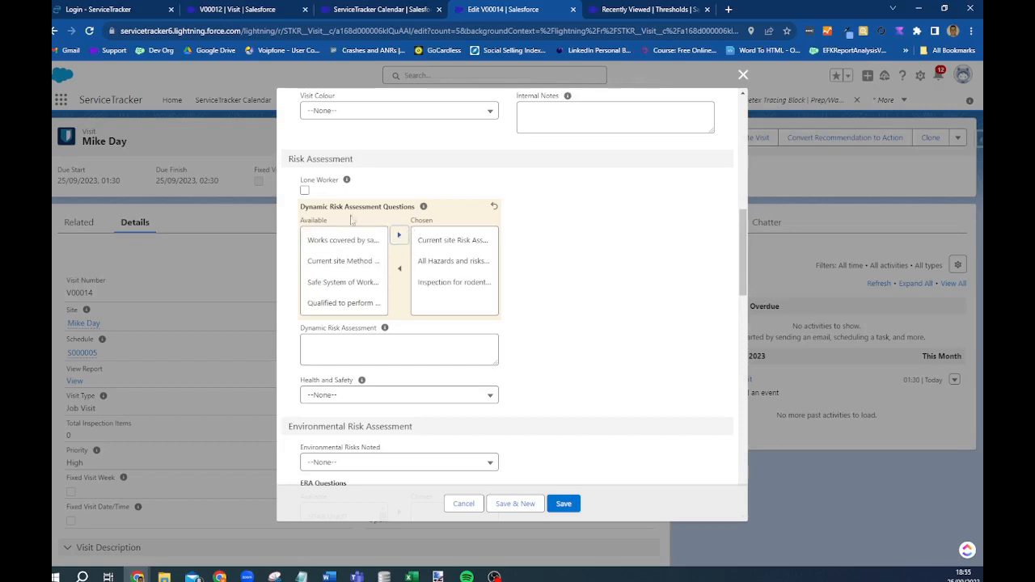
pyautogui.click(344, 241)
pyautogui.click(399, 237)
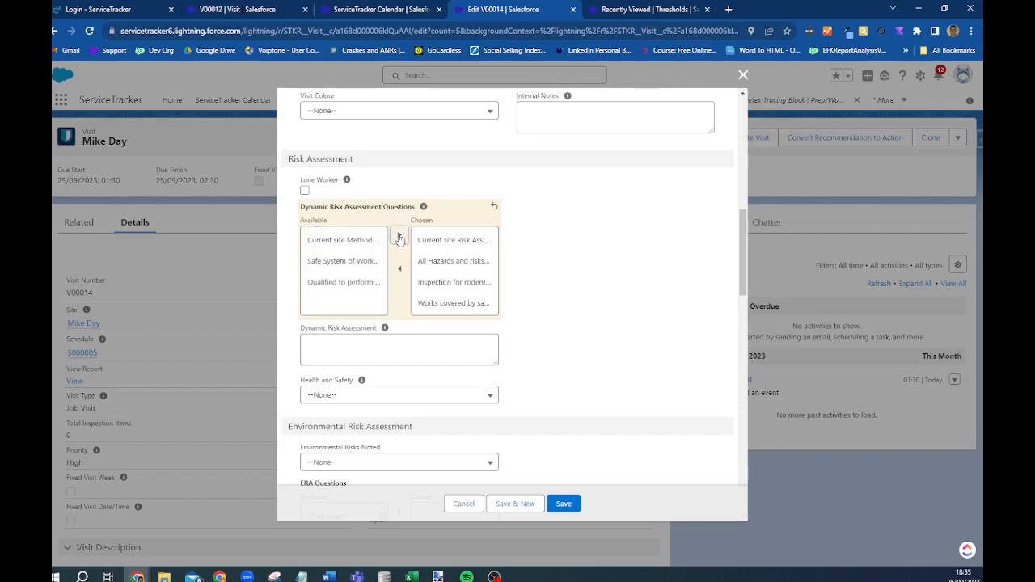
pyautogui.click(344, 240)
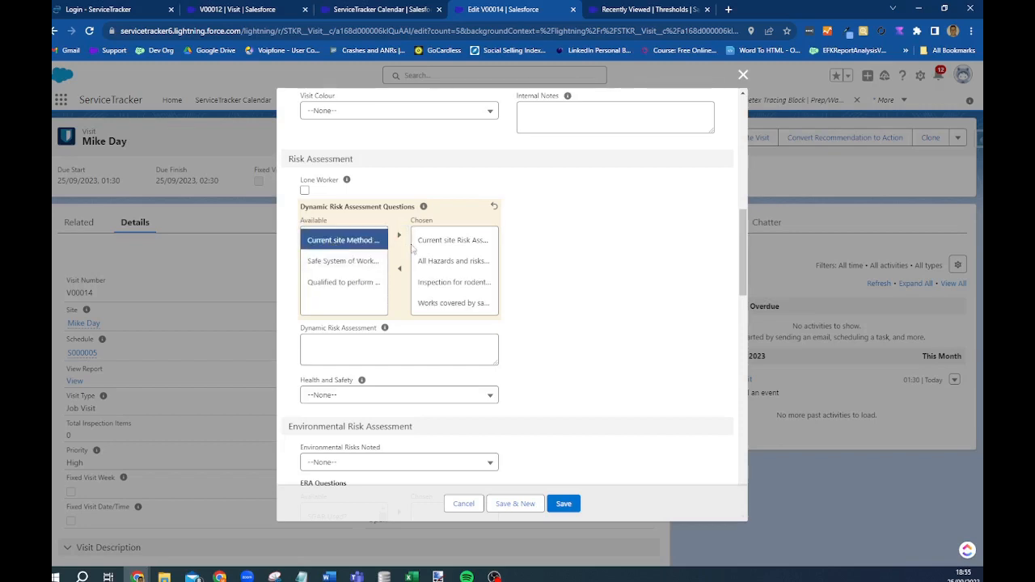
pyautogui.click(401, 236)
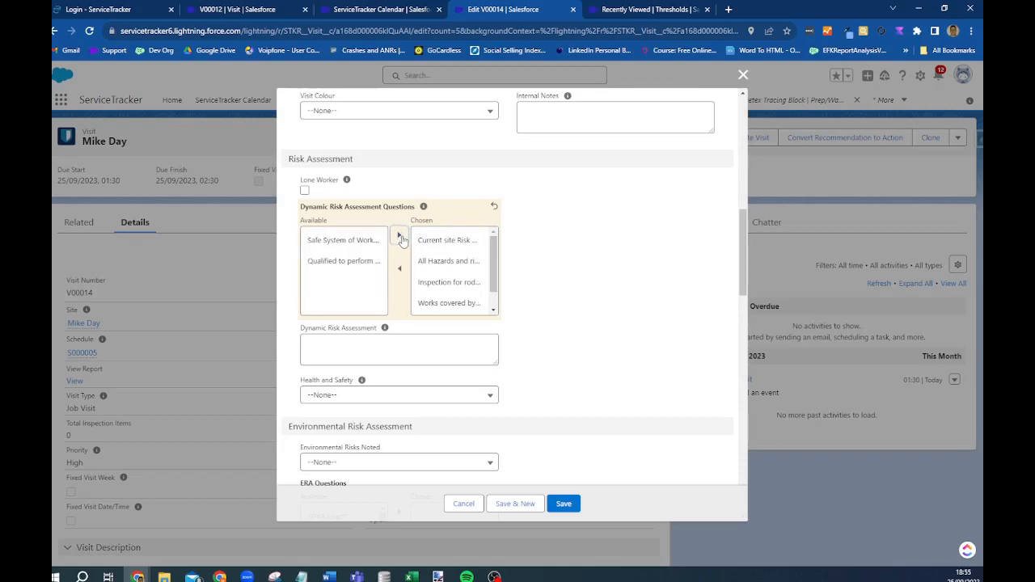
pyautogui.click(343, 240)
pyautogui.click(400, 237)
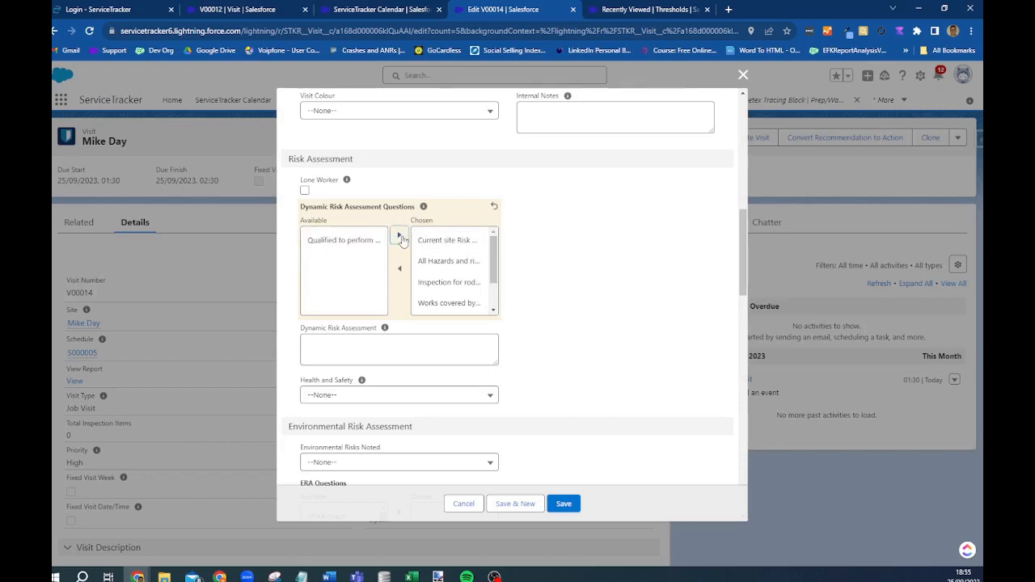
pyautogui.click(338, 241)
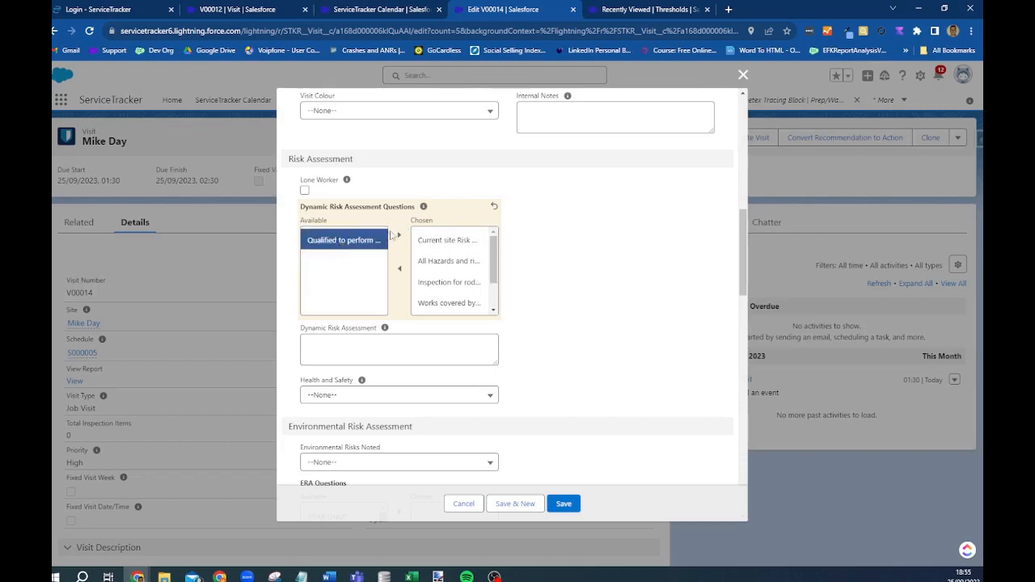
pyautogui.click(400, 237)
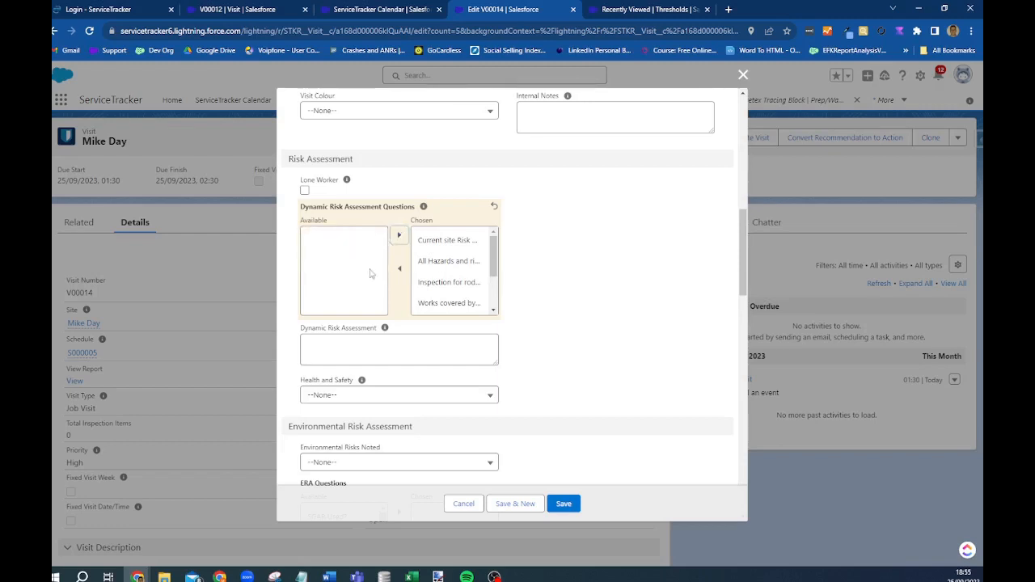
# - Enter 'Water spillage' as the dynamic risk assessment and choose No Health & Safety issues to report
pyautogui.click(441, 347)
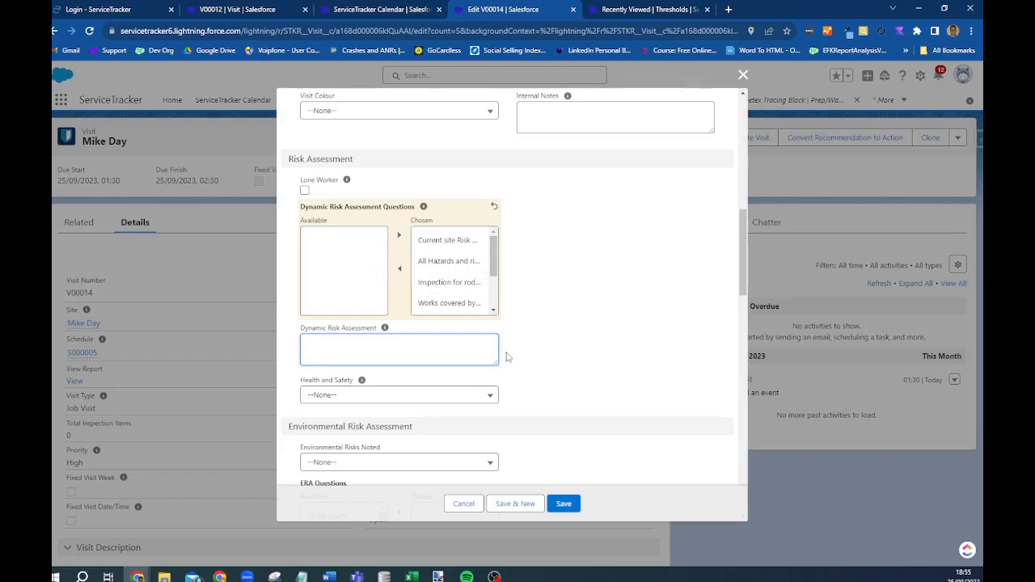
pyautogui.write('Wa\\t')
pyautogui.press('BackSpace')
pyautogui.press('BackSpace')
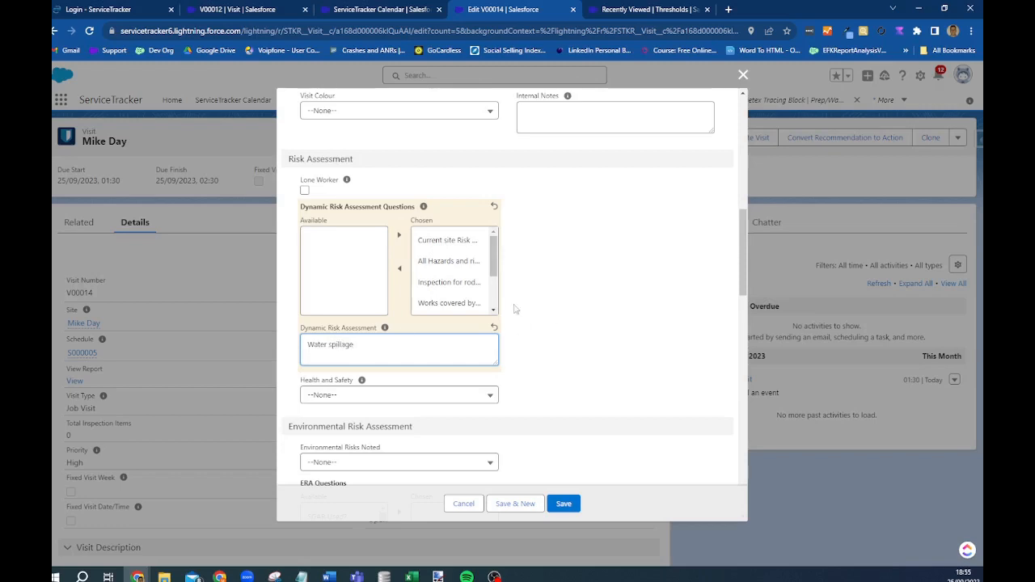
pyautogui.scroll(-1, 513, 305)
pyautogui.click(344, 288)
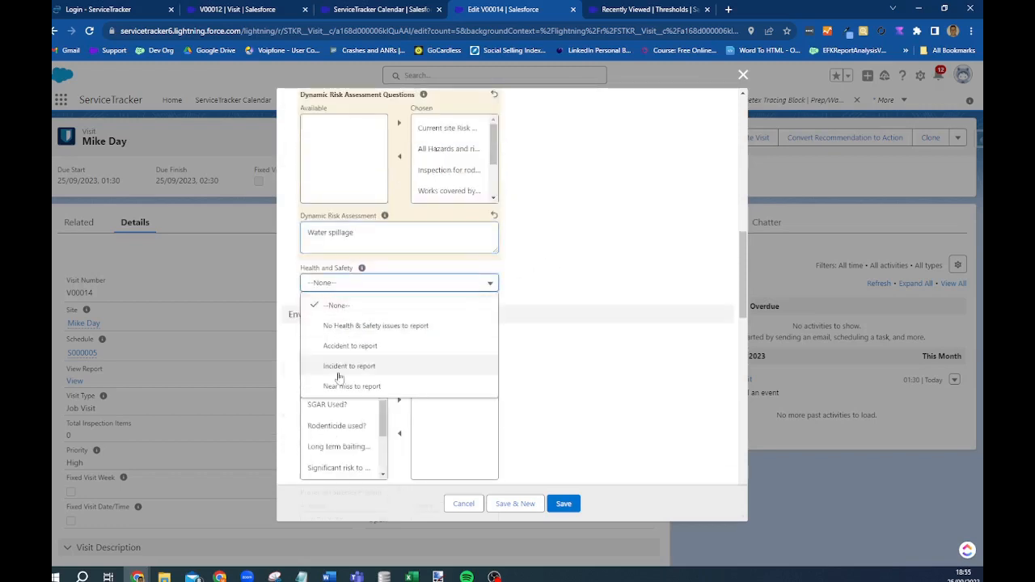
pyautogui.click(356, 326)
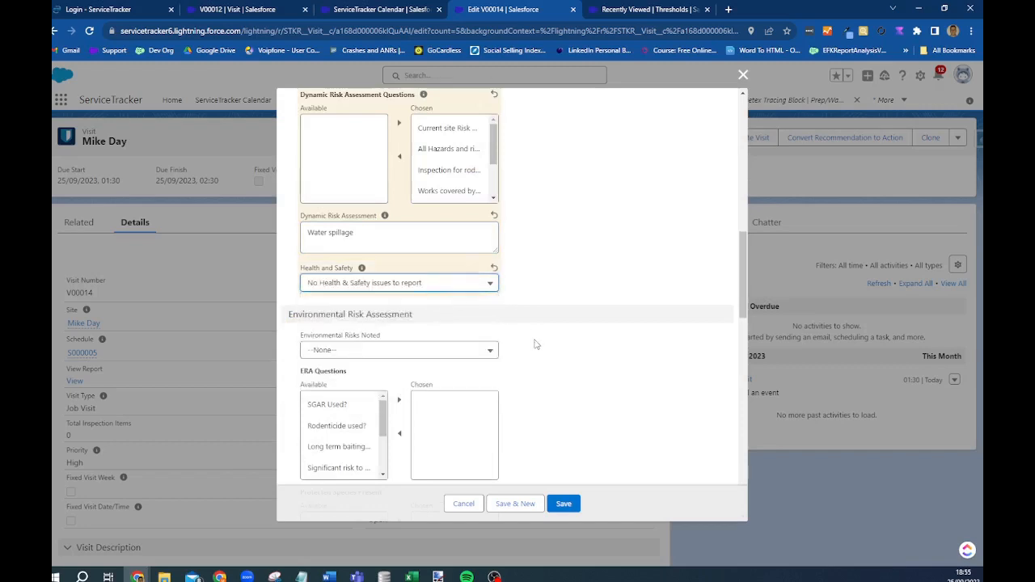
# - Set Environmental Risks Noted to Yes, choose SGAR Used? and select Newts
pyautogui.scroll(-1, 536, 345)
pyautogui.click(368, 238)
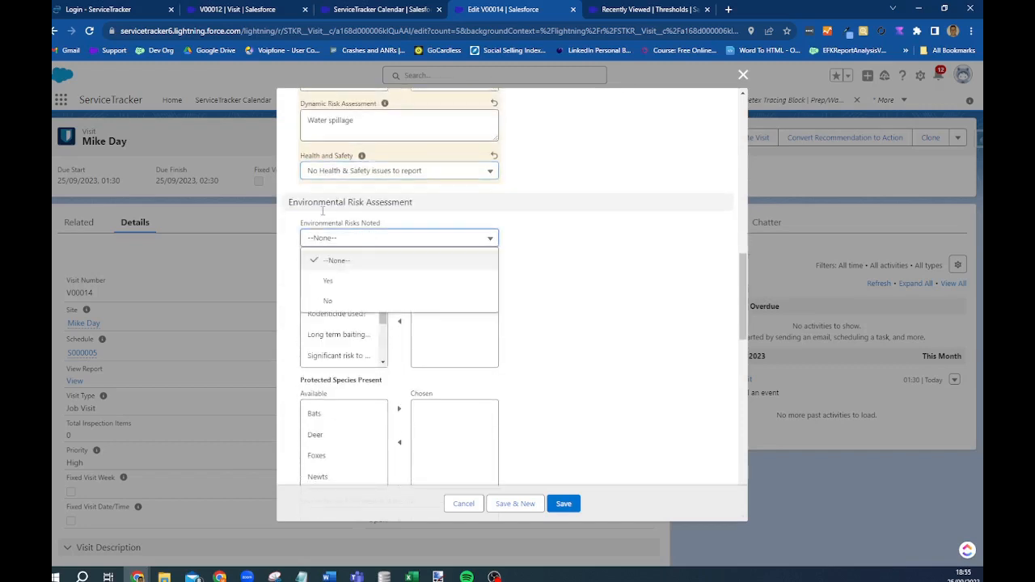
pyautogui.click(327, 281)
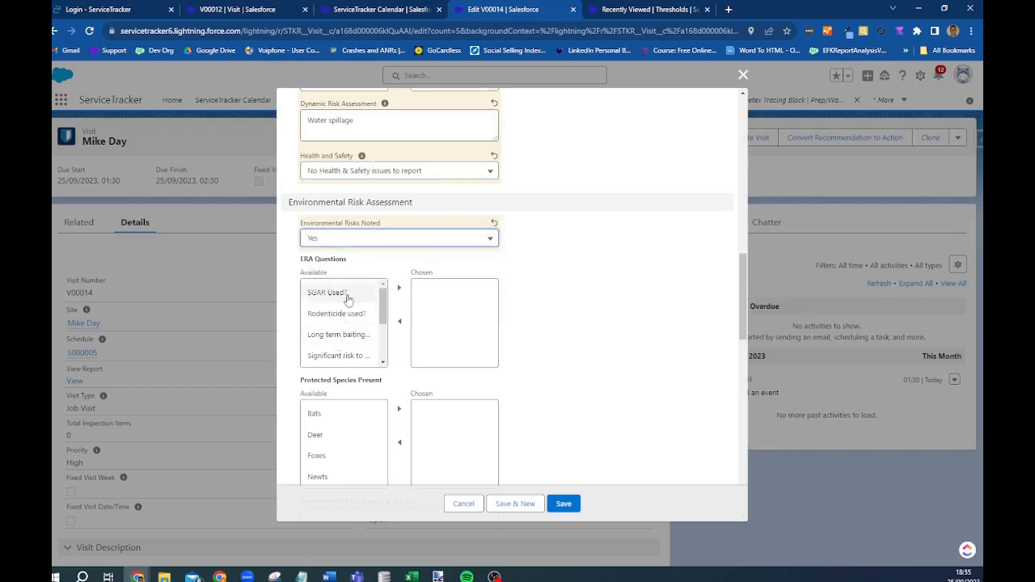
pyautogui.click(344, 292)
pyautogui.click(399, 288)
pyautogui.scroll(-2, 666, 319)
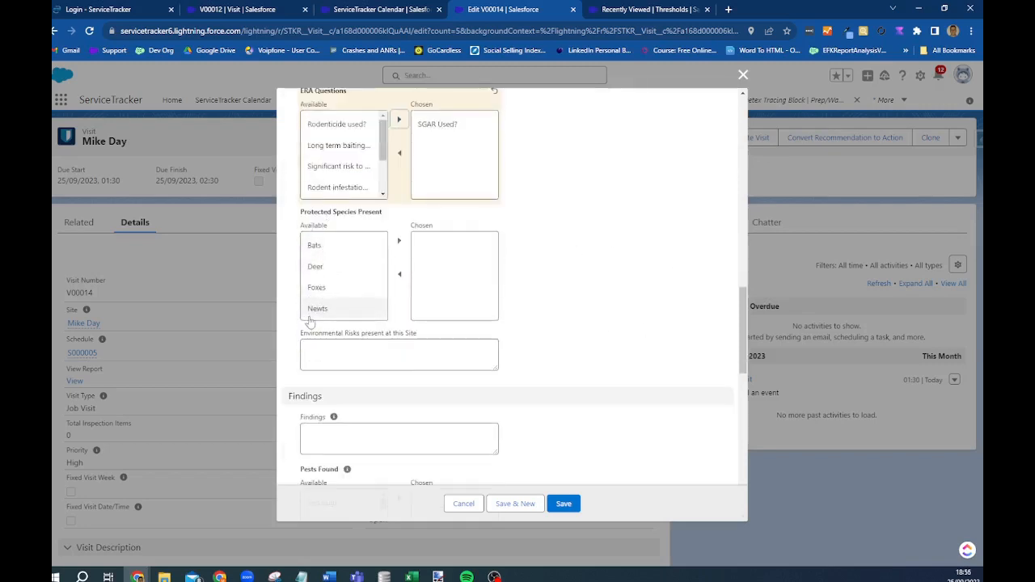
pyautogui.click(315, 309)
# - Add Newts to the chosen protected species
pyautogui.click(398, 240)
pyautogui.scroll(-1, 353, 300)
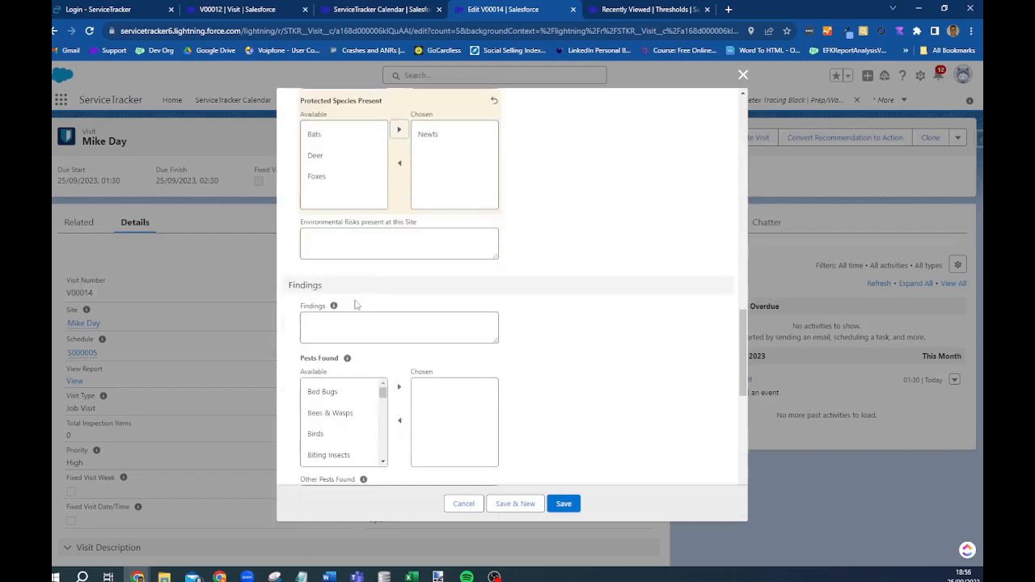
pyautogui.click(358, 242)
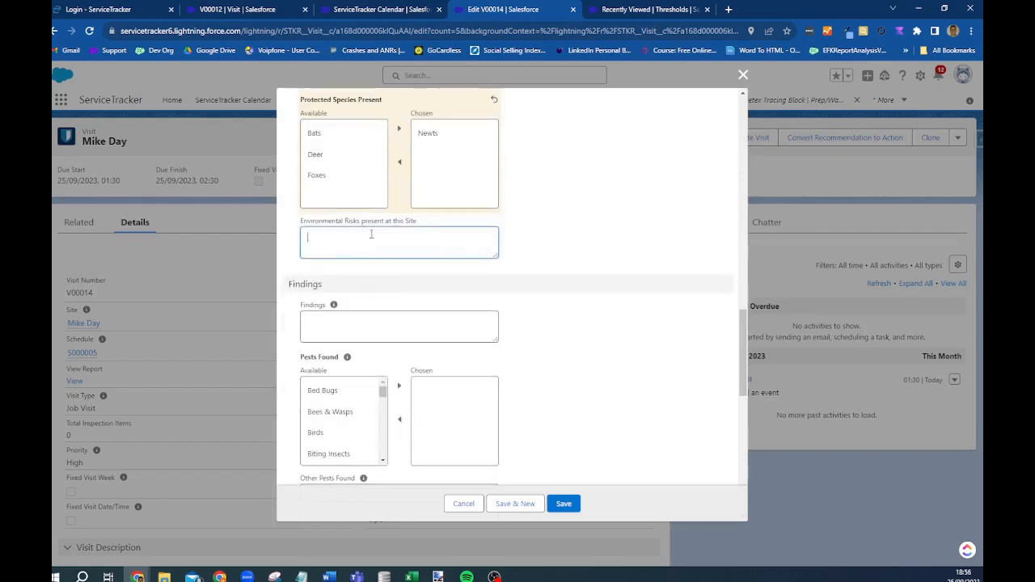
pyautogui.scroll(-1, 485, 275)
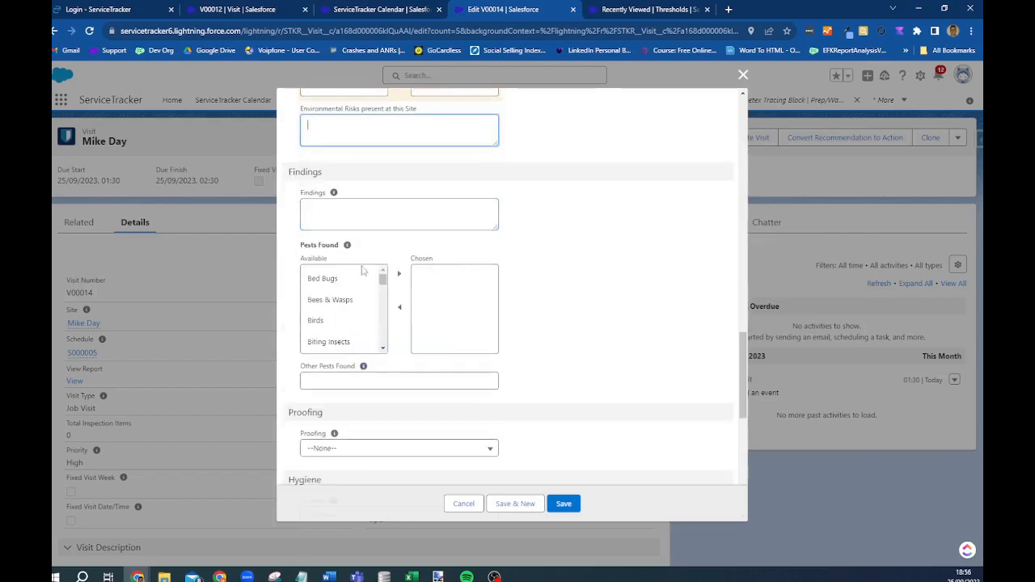
# - Type the wasp nest removal text into Findings
pyautogui.click(421, 212)
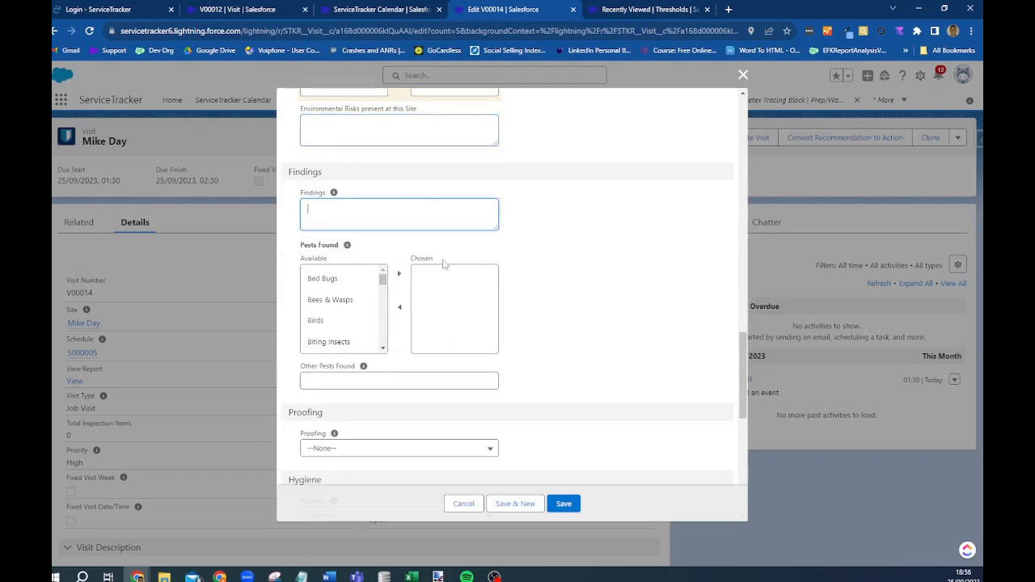
pyautogui.write('Wa')
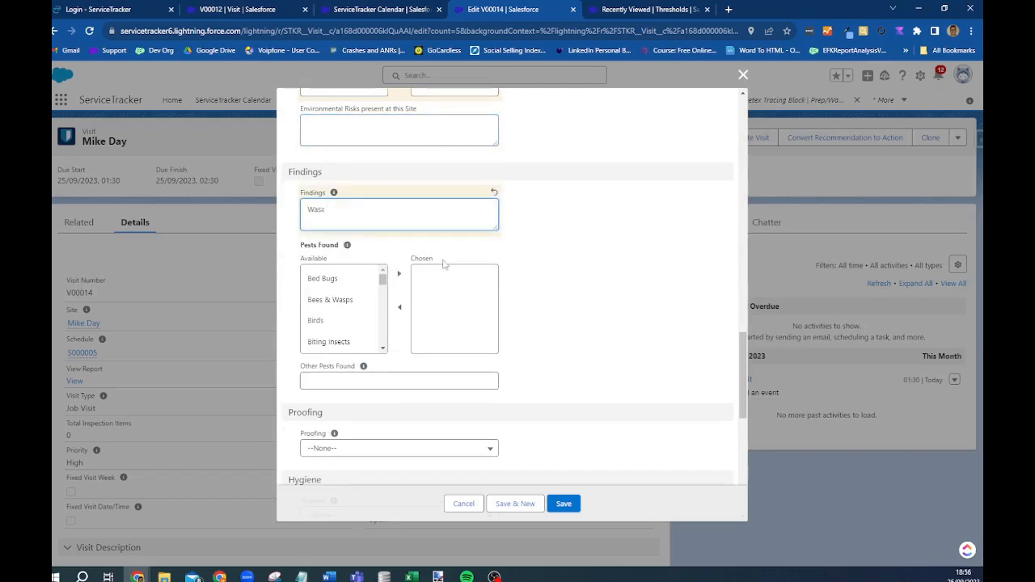
pyautogui.write('st')
pyautogui.press('BackSpace')
pyautogui.write('oved')
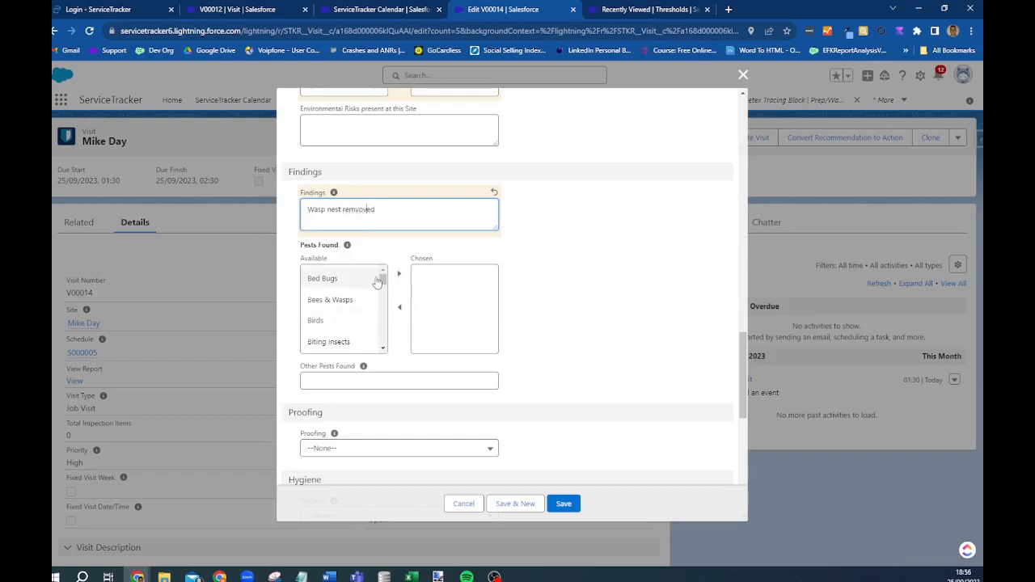
# - Move Bees & Wasps into Chosen Pests Found
pyautogui.moveTo(384, 277); pyautogui.dragTo(383, 283)
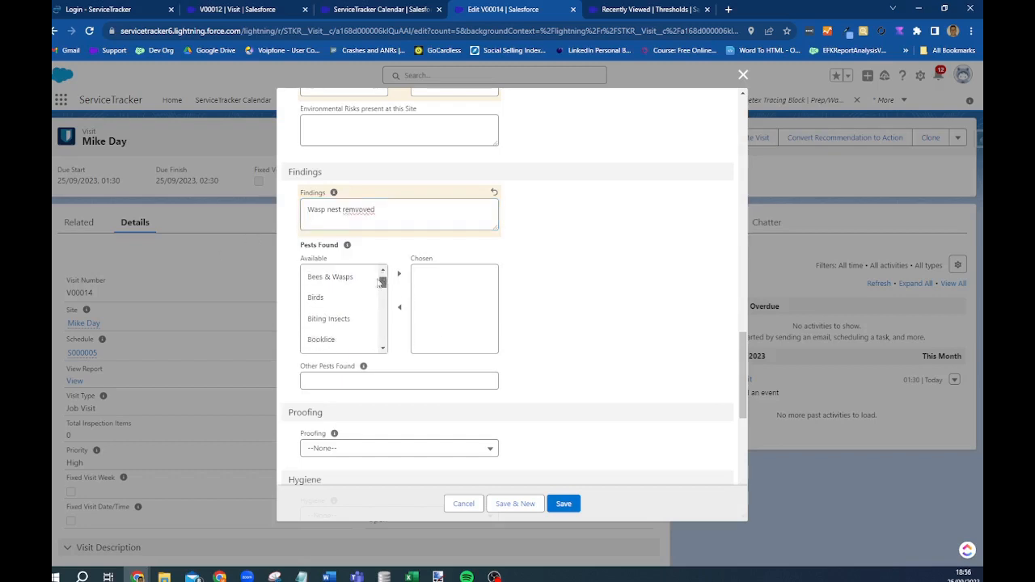
pyautogui.click(330, 281)
pyautogui.click(399, 274)
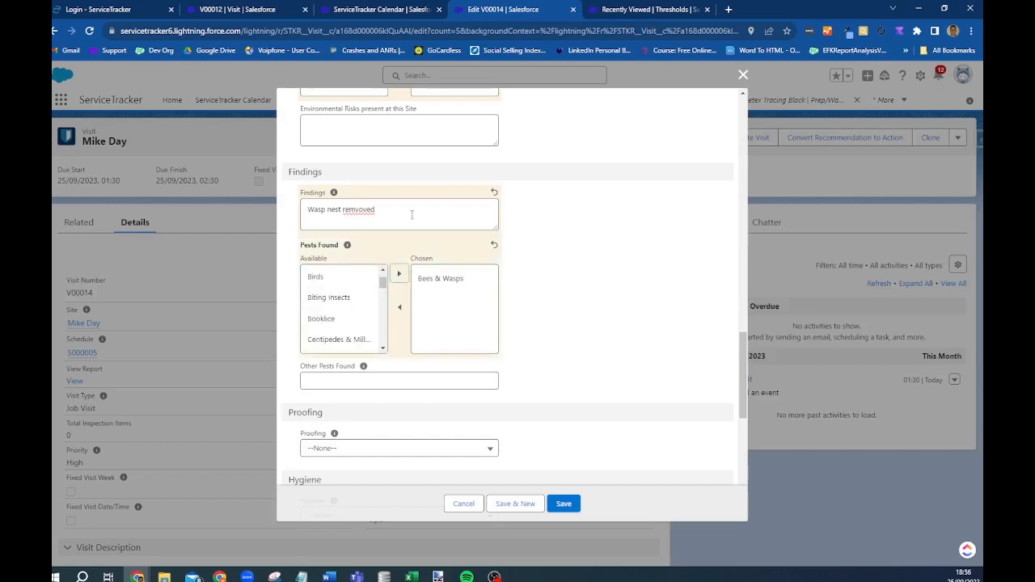
# - Correct the misspelling so Findings reads 'Wasp nest removed'
pyautogui.rightClick(354, 209)
pyautogui.click(382, 220)
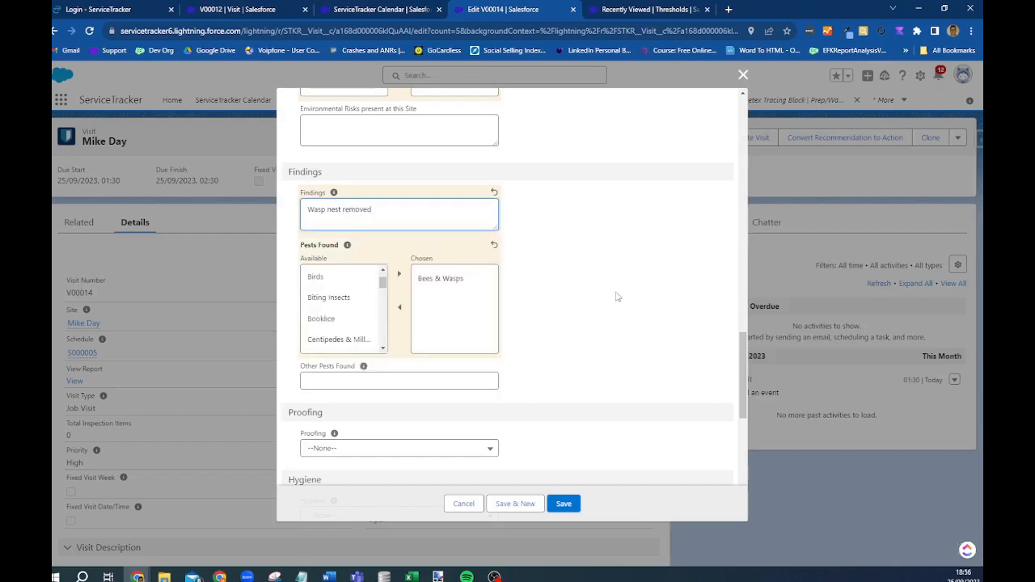
pyautogui.scroll(-2, 308, 237)
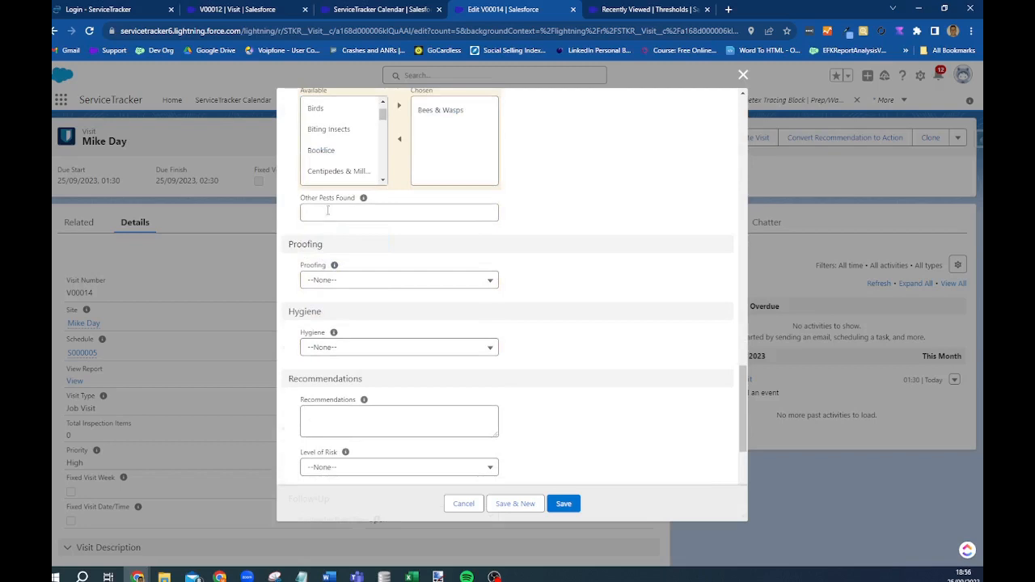
pyautogui.scroll(-3, 340, 138)
pyautogui.scroll(4, 340, 137)
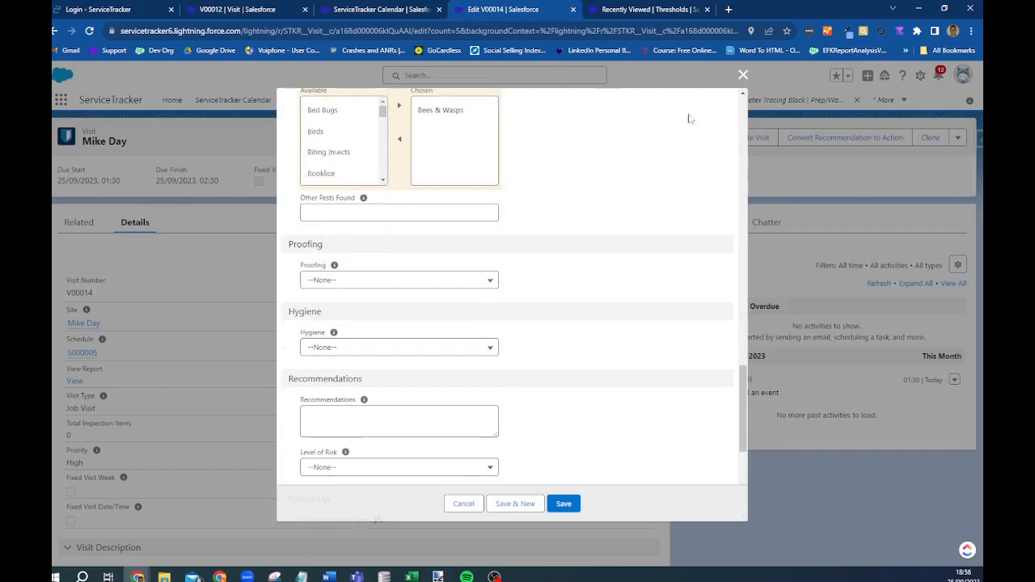
pyautogui.scroll(3, 704, 114)
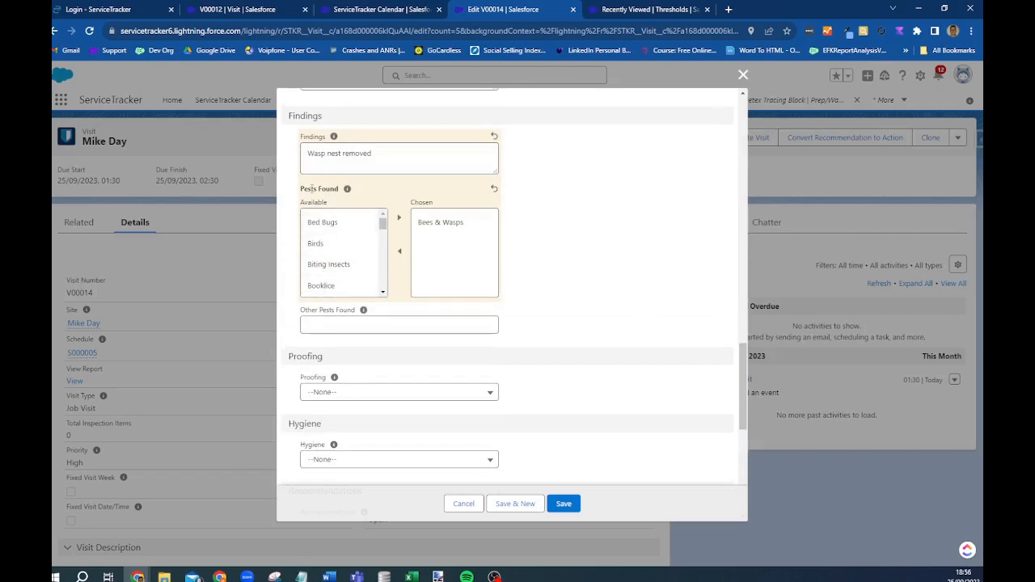
pyautogui.scroll(-4, 680, 305)
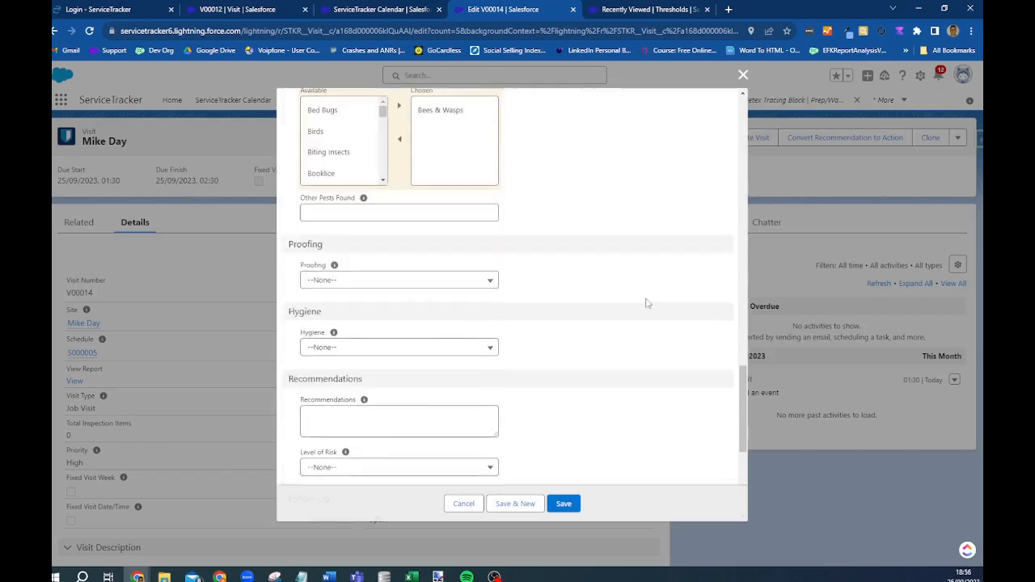
pyautogui.click(357, 229)
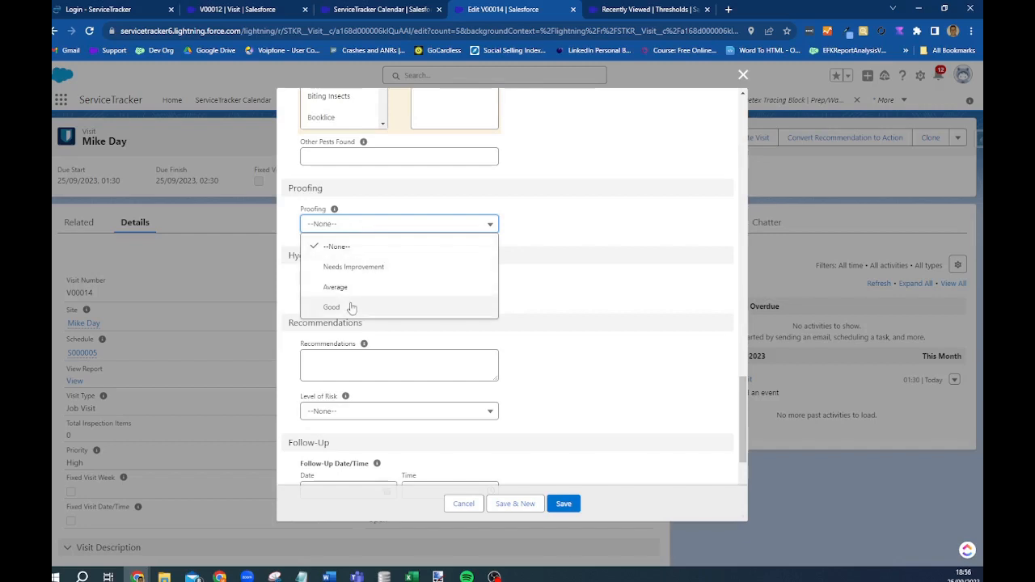
# - Rate both Proofing and Hygiene as Good
pyautogui.click(351, 308)
pyautogui.click(367, 298)
pyautogui.click(348, 373)
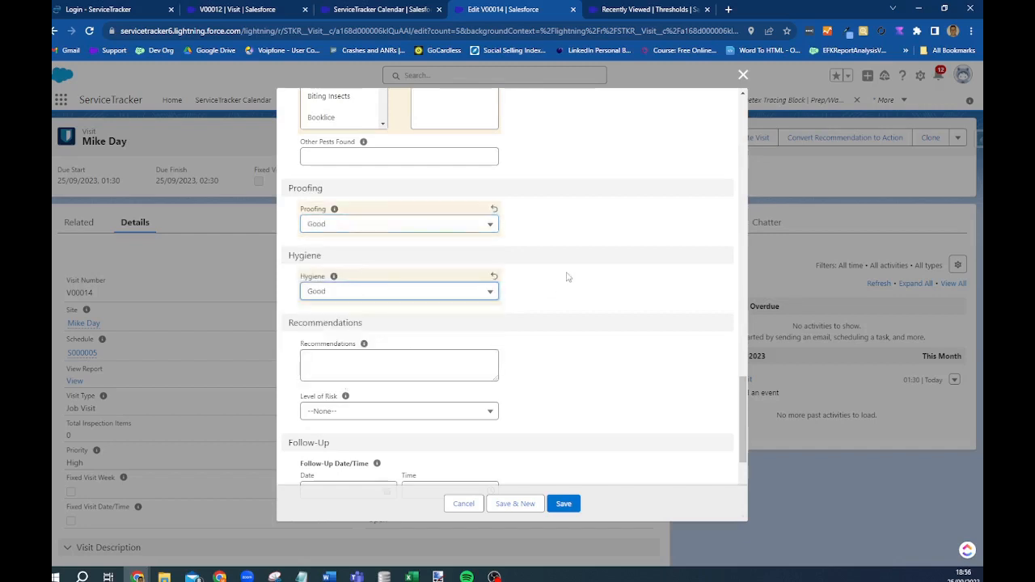
pyautogui.scroll(-3, 363, 308)
# - Enter the recommendation 'Leave for 48 hours' and set Level of Risk to Medium
pyautogui.click(372, 255)
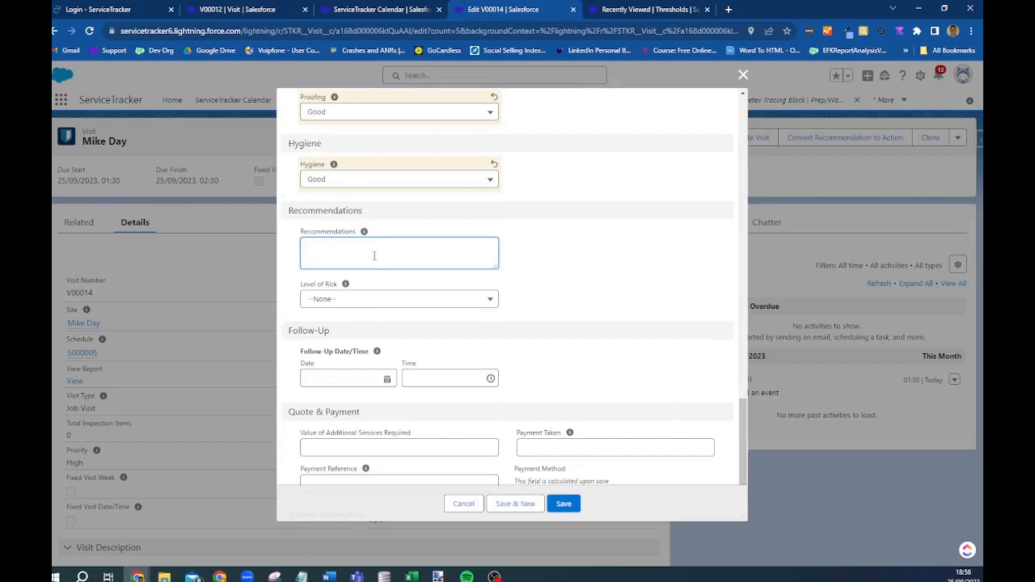
pyautogui.write('Leave for 4')
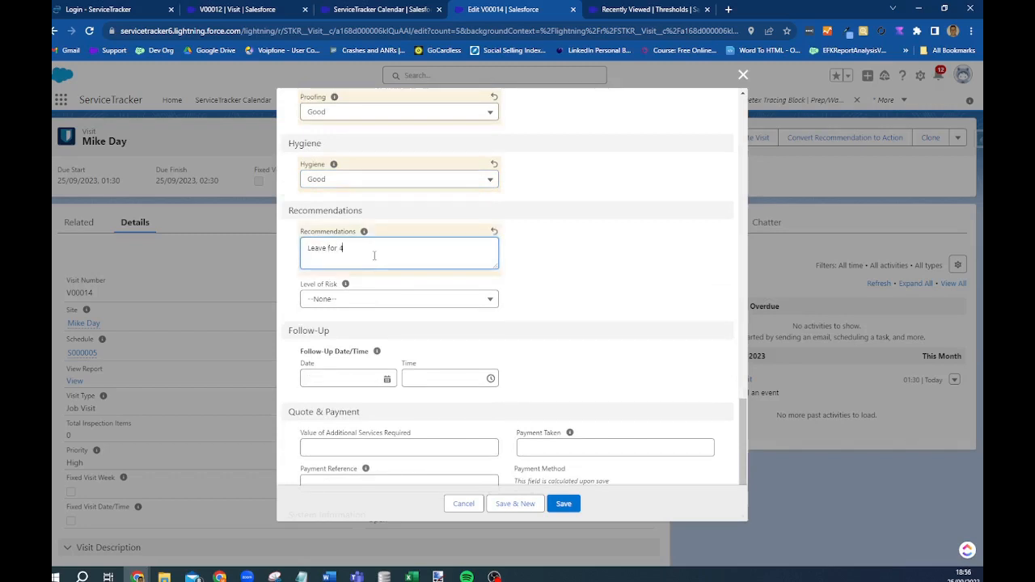
pyautogui.write('8 hours')
pyautogui.click(346, 297)
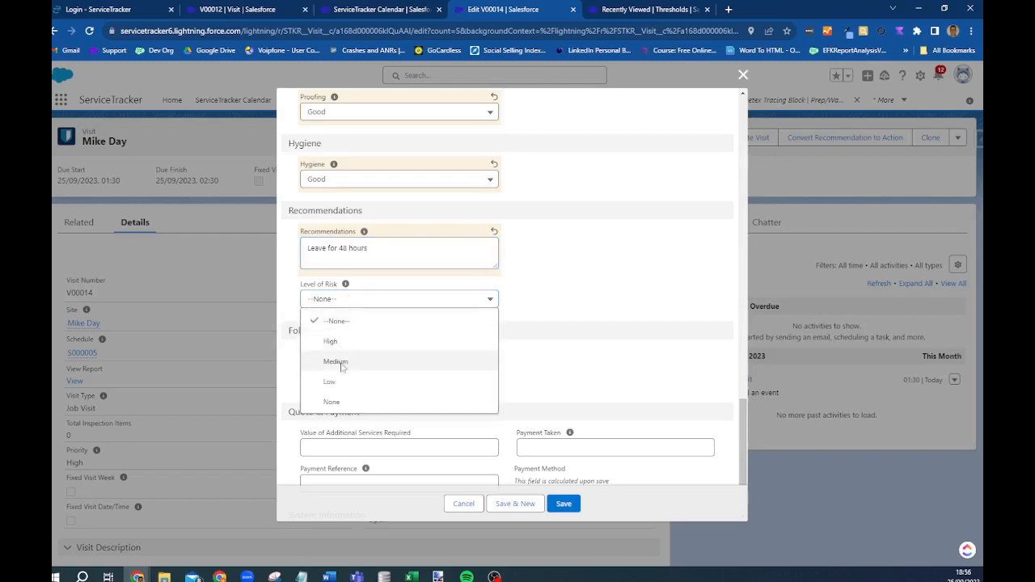
pyautogui.click(338, 361)
pyautogui.scroll(-2, 433, 298)
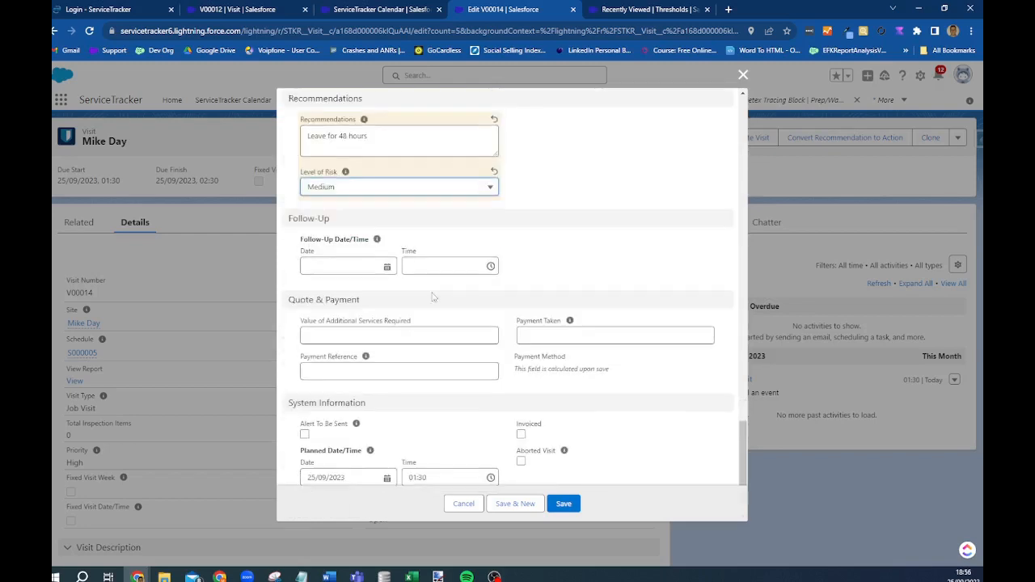
# - Open the Follow-Up date calendar and close it without choosing a date
pyautogui.click(321, 264)
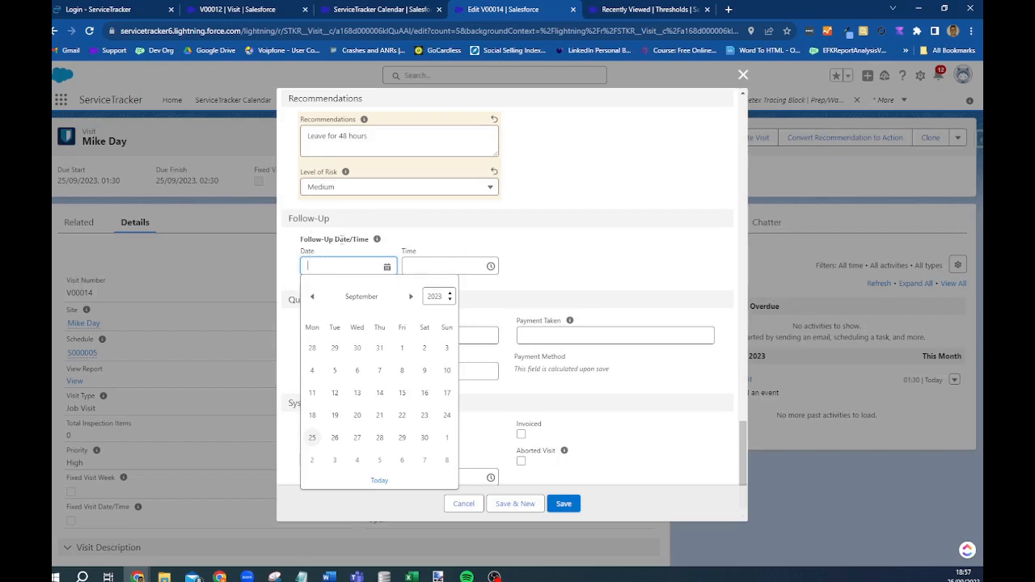
pyautogui.click(641, 276)
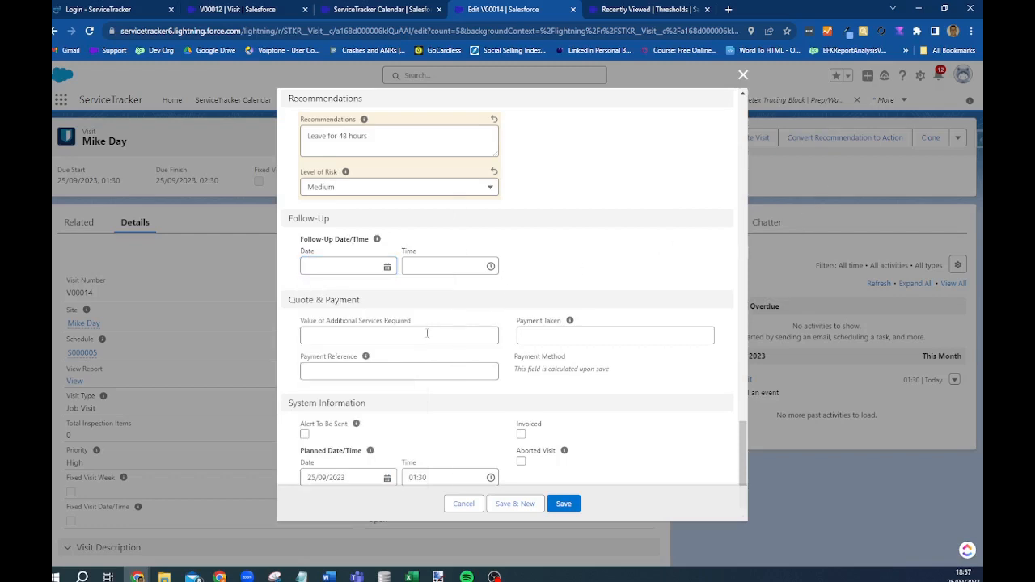
pyautogui.scroll(-1, 427, 333)
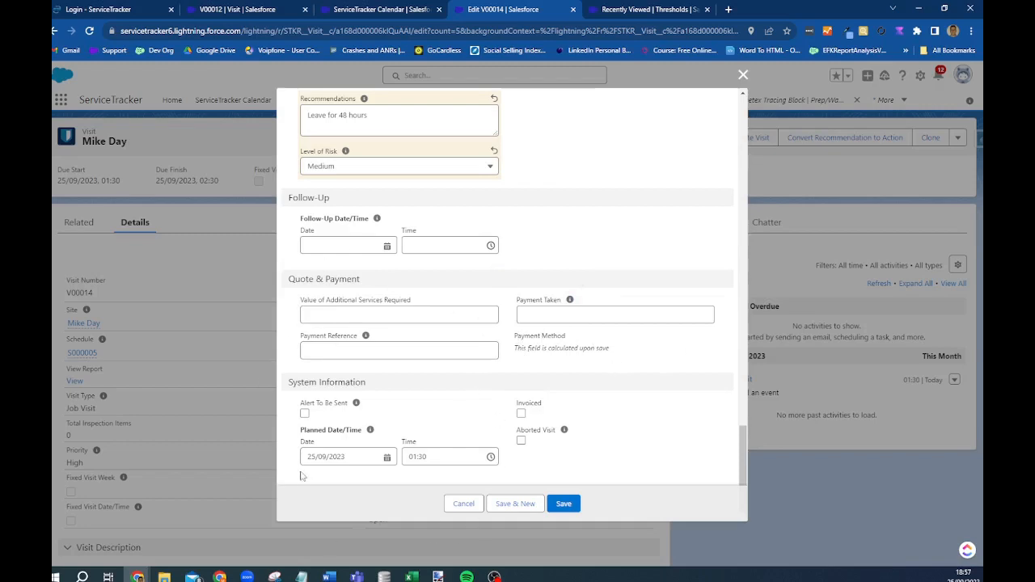
# - Save V00014's edits, set its Status to Complete, and open the site's client record
pyautogui.click(570, 505)
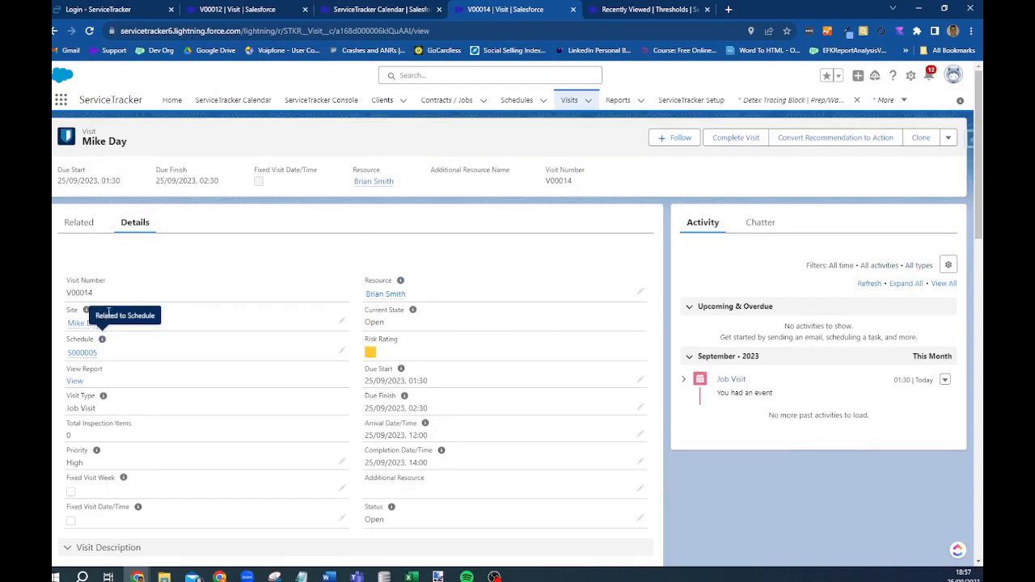
pyautogui.scroll(-1, 422, 514)
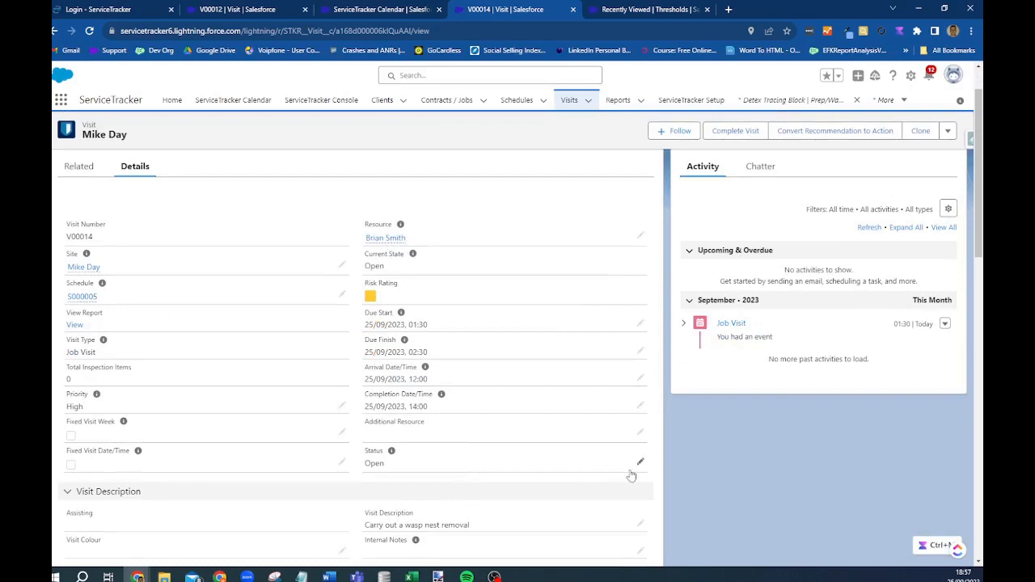
pyautogui.click(638, 462)
pyautogui.click(457, 493)
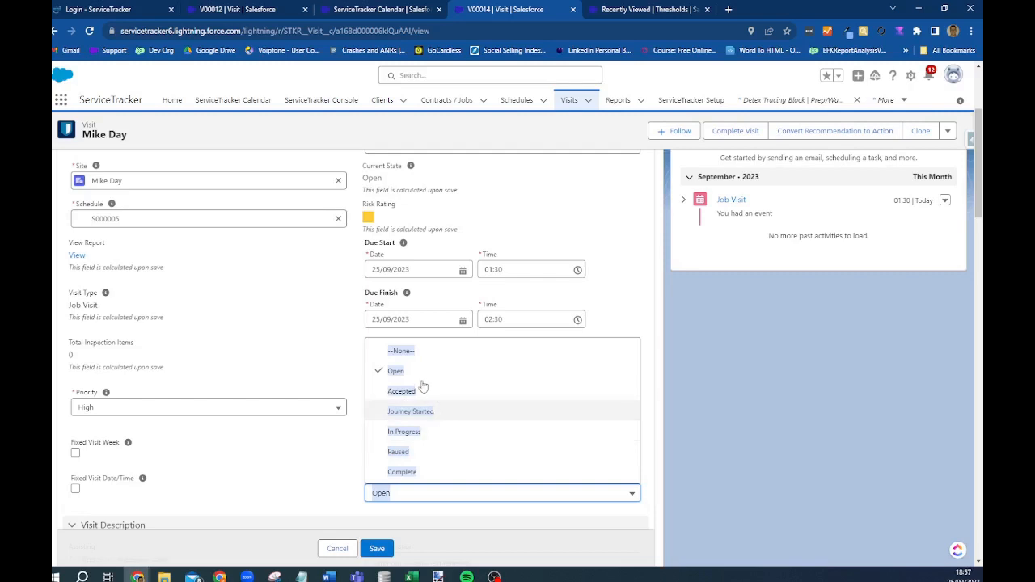
pyautogui.click(409, 475)
pyautogui.click(374, 548)
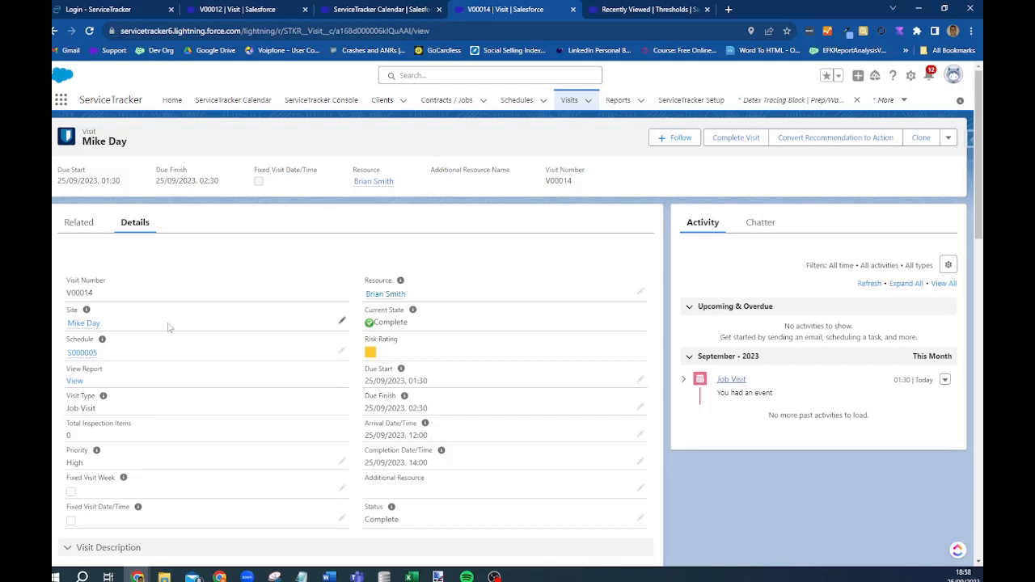
pyautogui.click(84, 324)
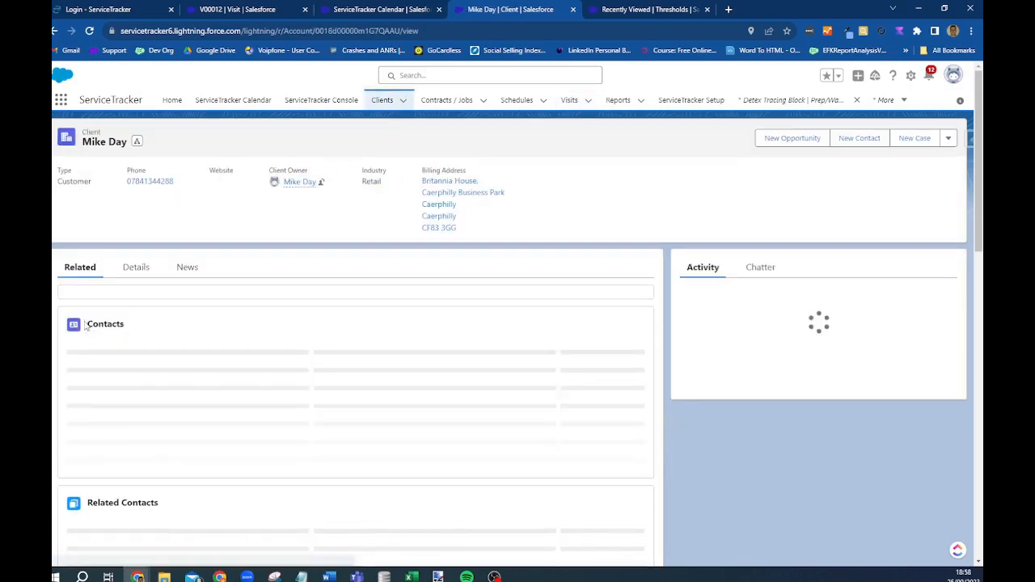
# - Open the client's Details, show its Alerts list, and start a new alert
pyautogui.scroll(-1, 200, 285)
pyautogui.scroll(-10, 202, 288)
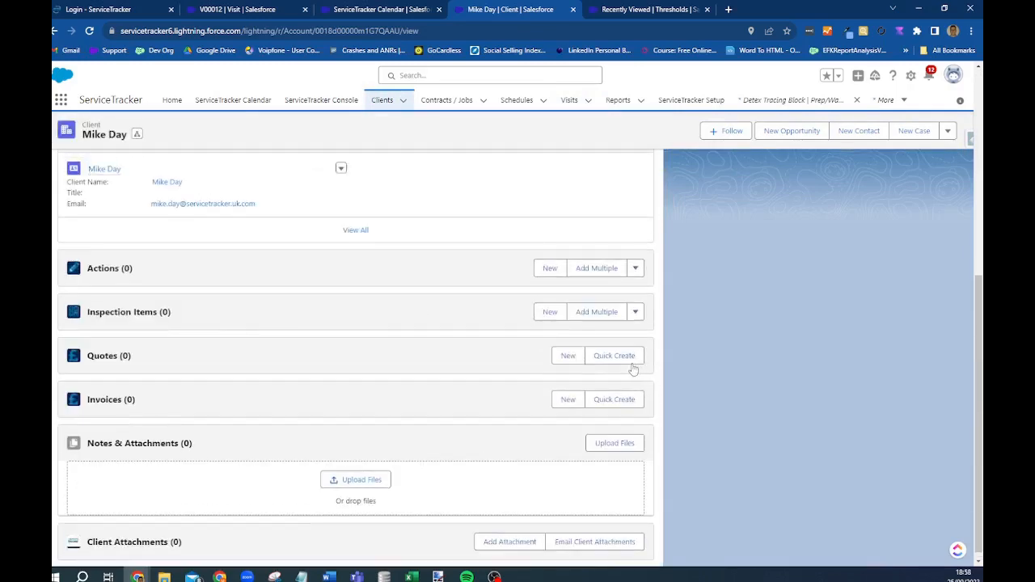
pyautogui.scroll(10, 614, 363)
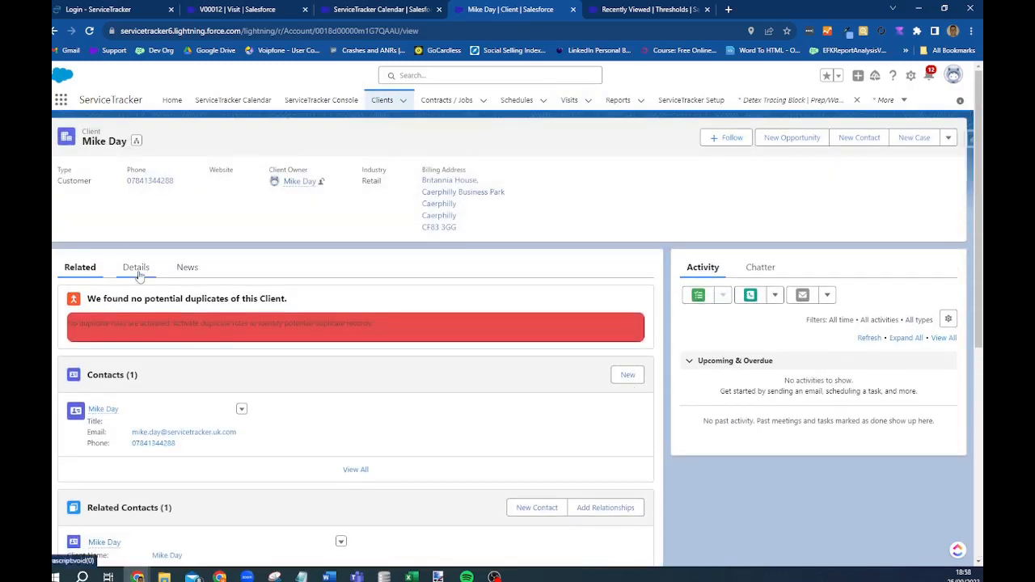
pyautogui.click(134, 268)
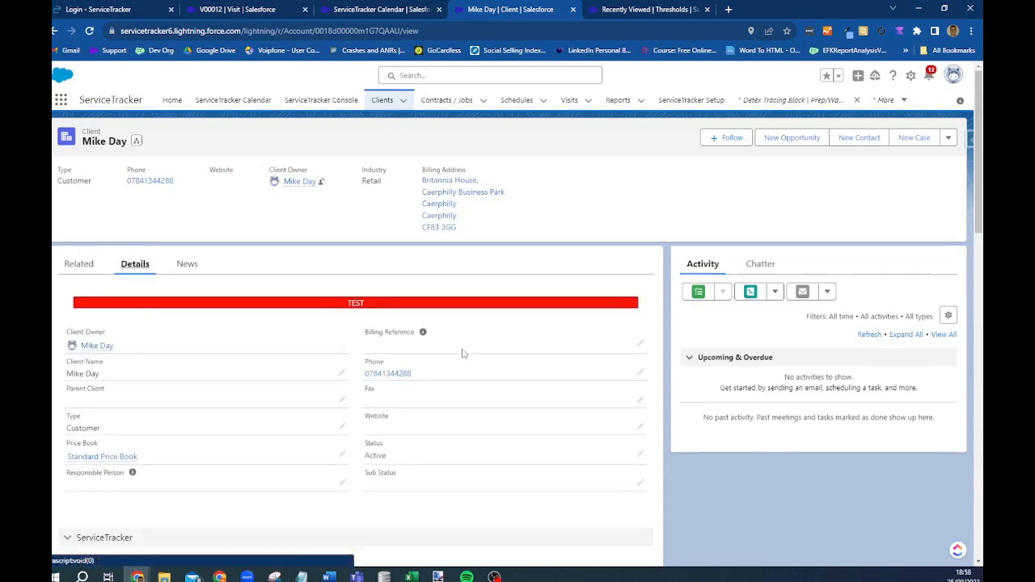
pyautogui.scroll(-4, 462, 351)
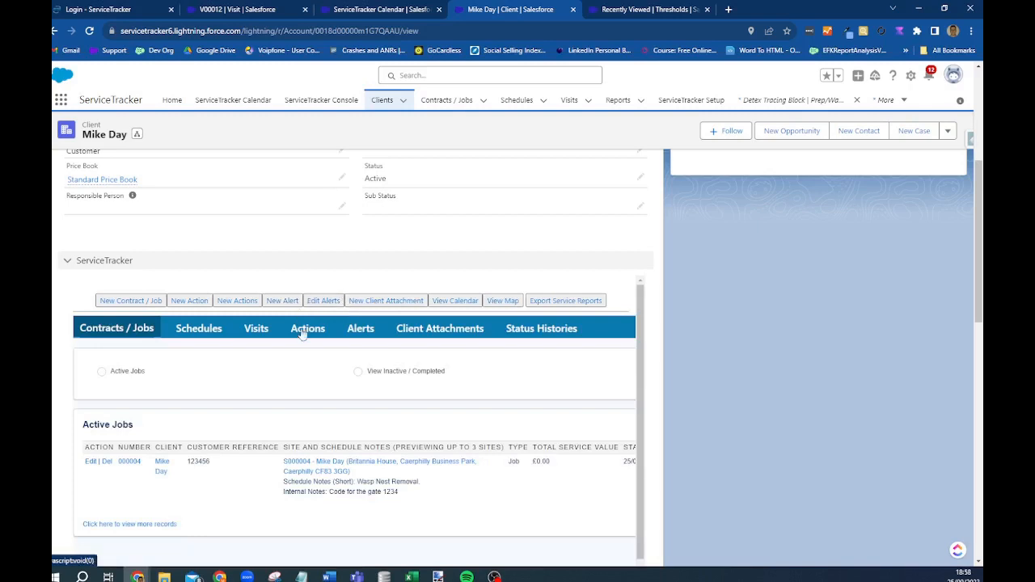
pyautogui.click(359, 332)
pyautogui.click(105, 388)
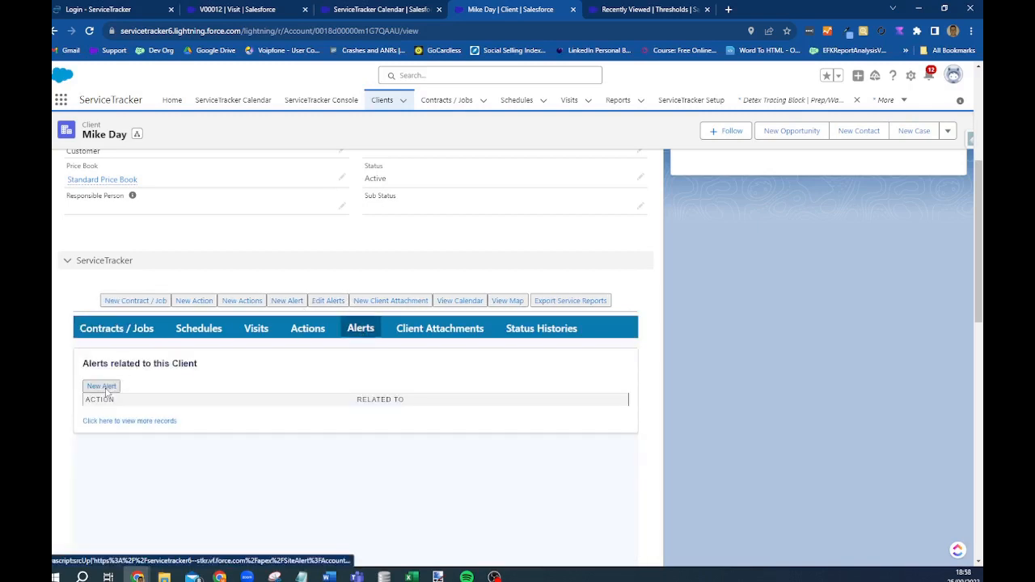
# - Link the alert to the client's contact and the Job 000004 contract as a site alert, and save
pyautogui.click(137, 416)
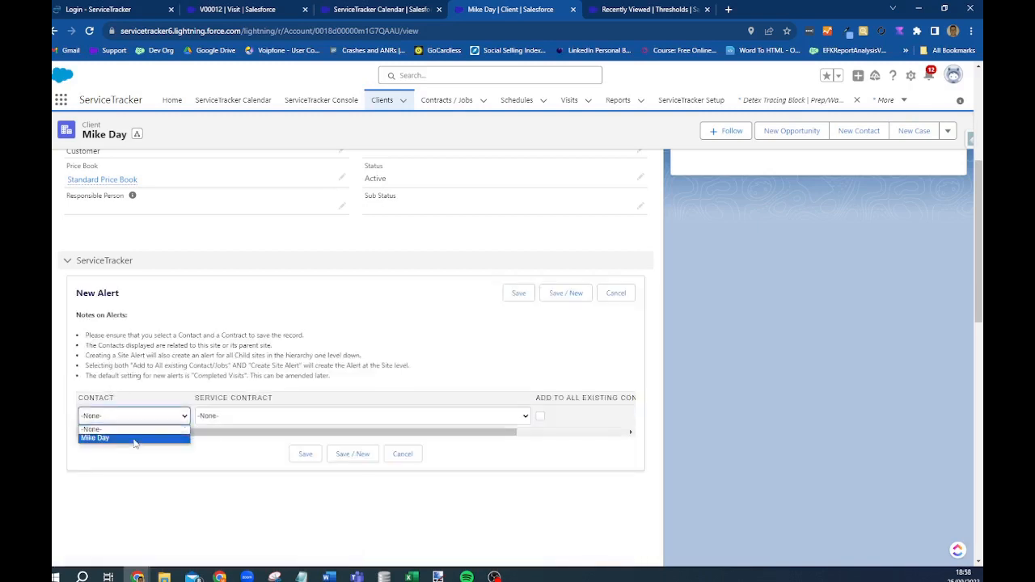
pyautogui.click(135, 437)
pyautogui.click(261, 416)
pyautogui.click(262, 437)
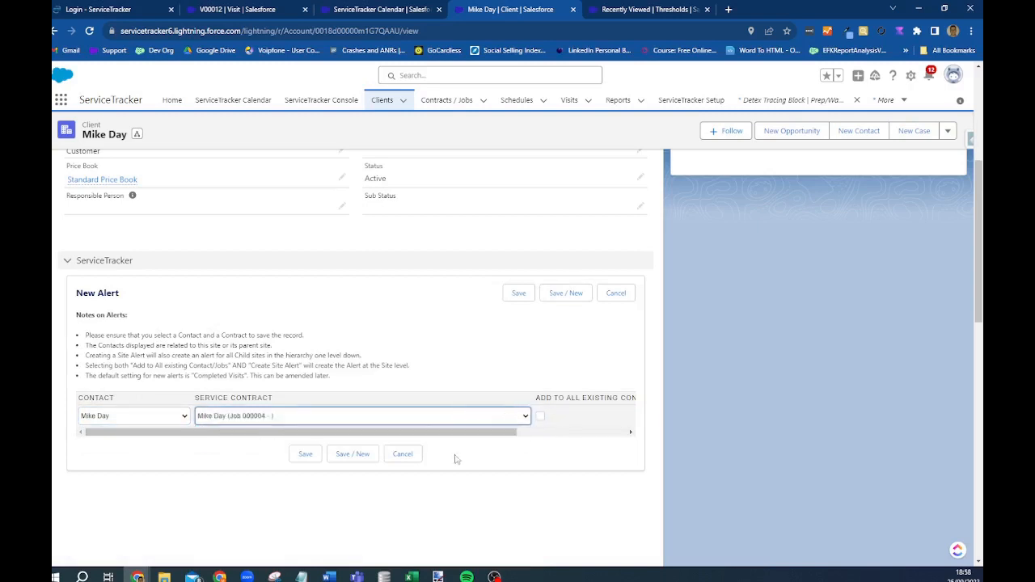
pyautogui.moveTo(437, 434); pyautogui.dragTo(546, 434)
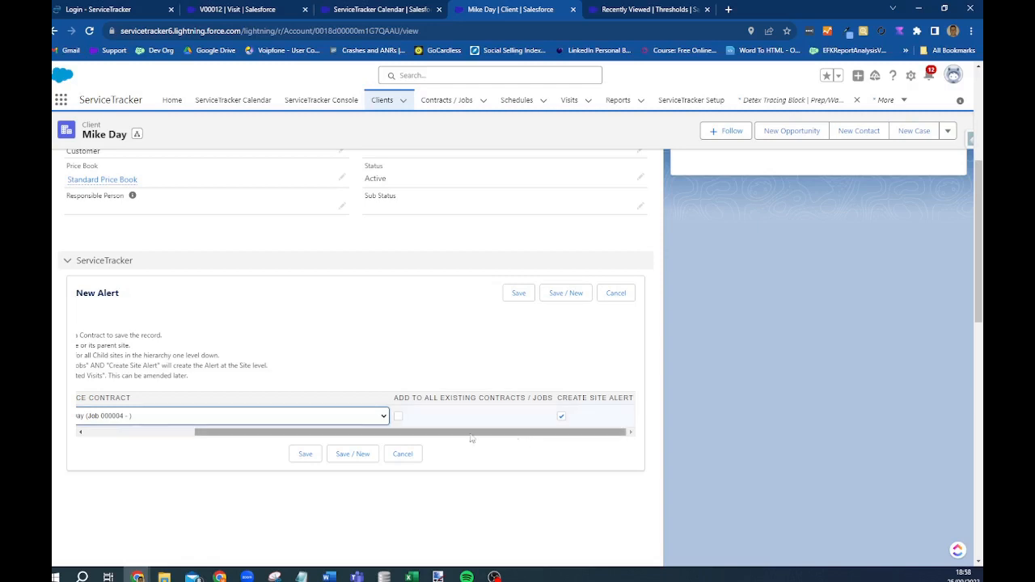
pyautogui.moveTo(472, 438); pyautogui.dragTo(549, 441)
pyautogui.click(305, 454)
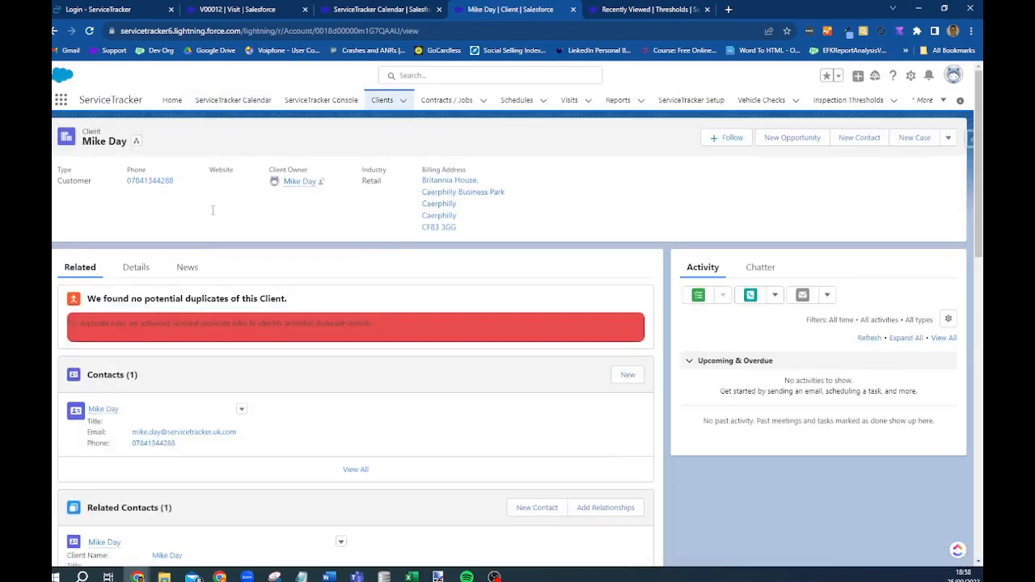
# - Reopen the client's Details and Alerts list to confirm alert 000000 reads All Completed
pyautogui.scroll(-3, 206, 428)
pyautogui.scroll(5, 169, 316)
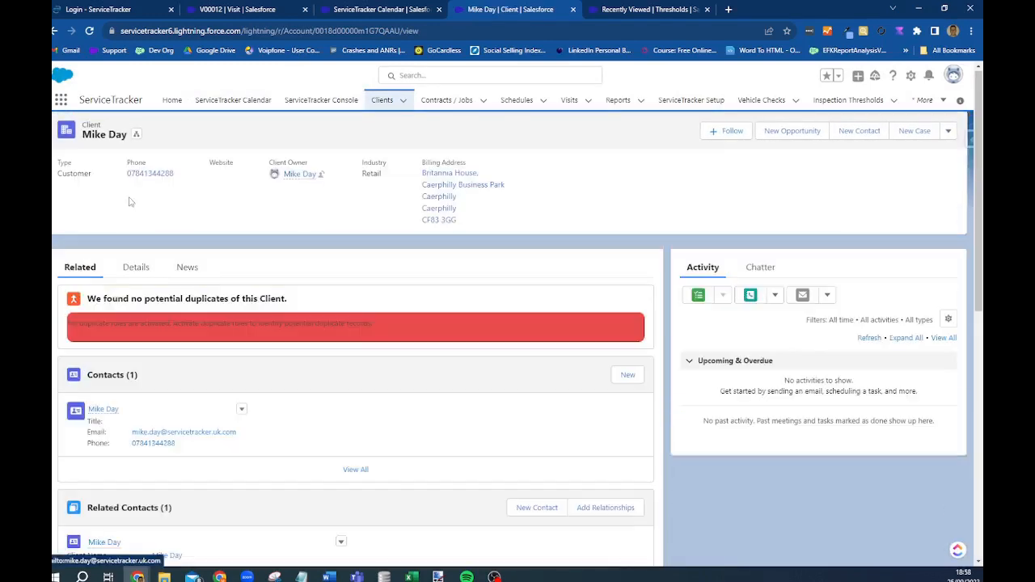
pyautogui.click(148, 278)
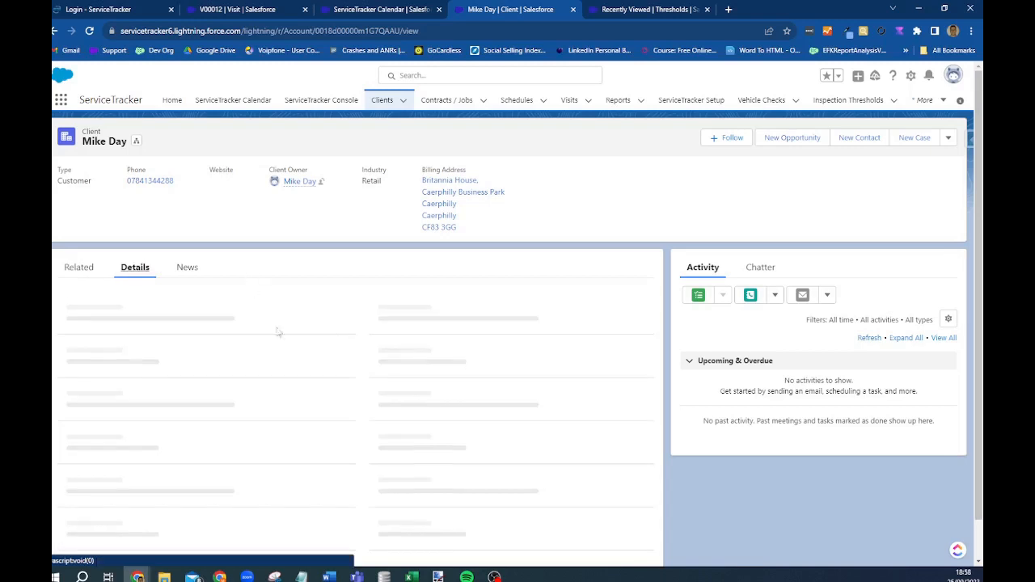
pyautogui.scroll(-2, 344, 371)
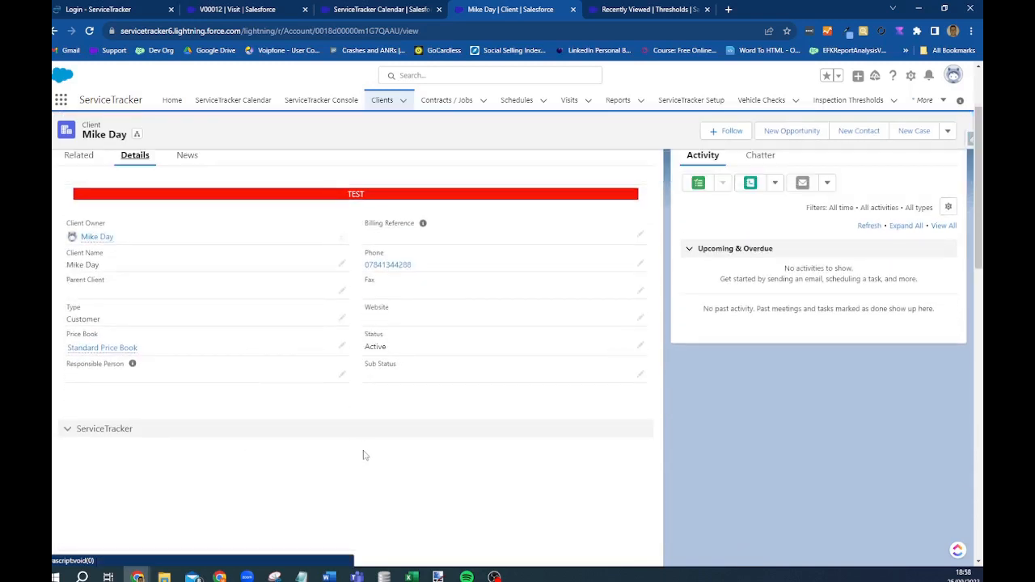
pyautogui.scroll(-1, 363, 456)
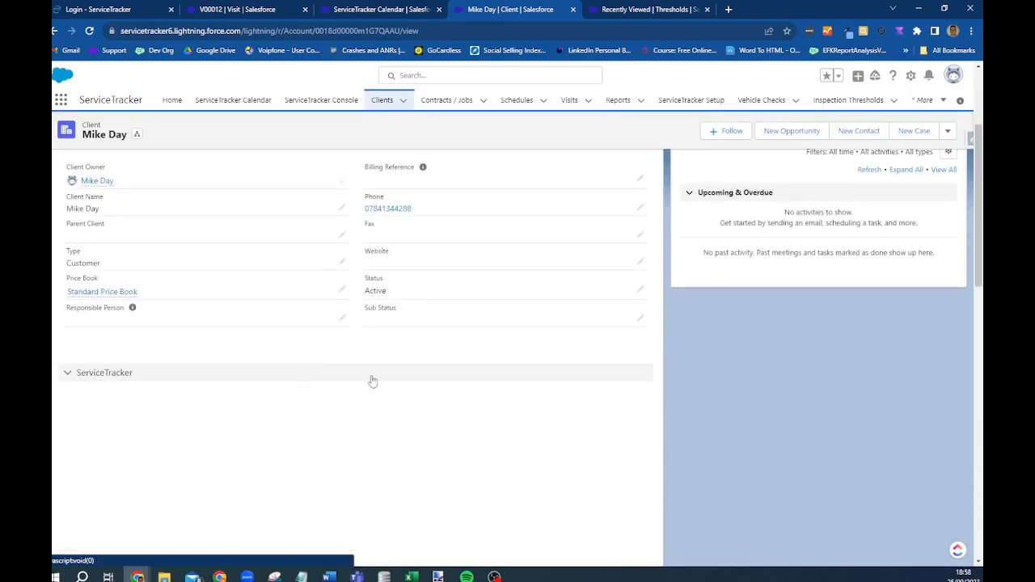
pyautogui.scroll(-2, 211, 286)
pyautogui.click(357, 329)
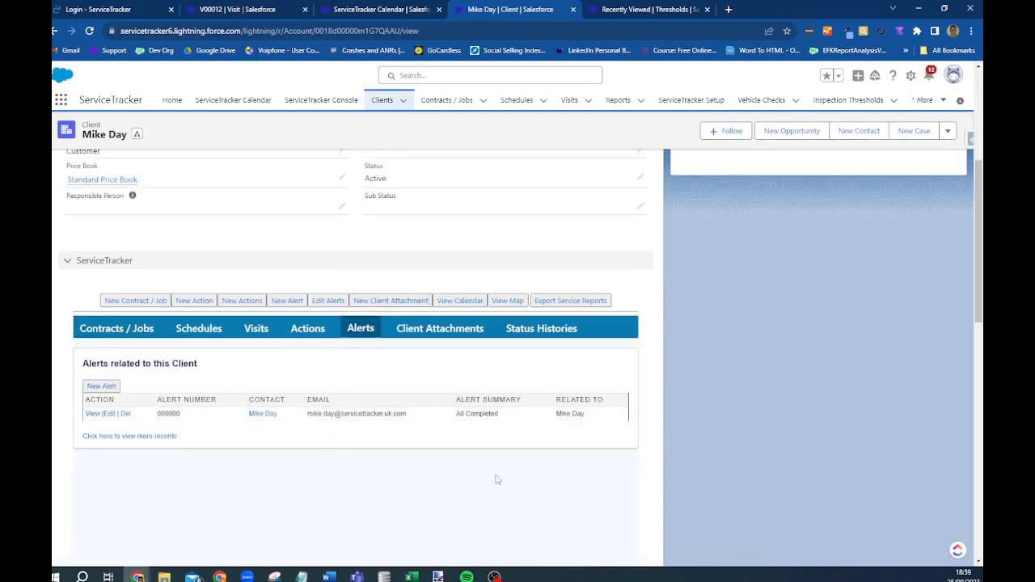
pyautogui.scroll(5, 649, 414)
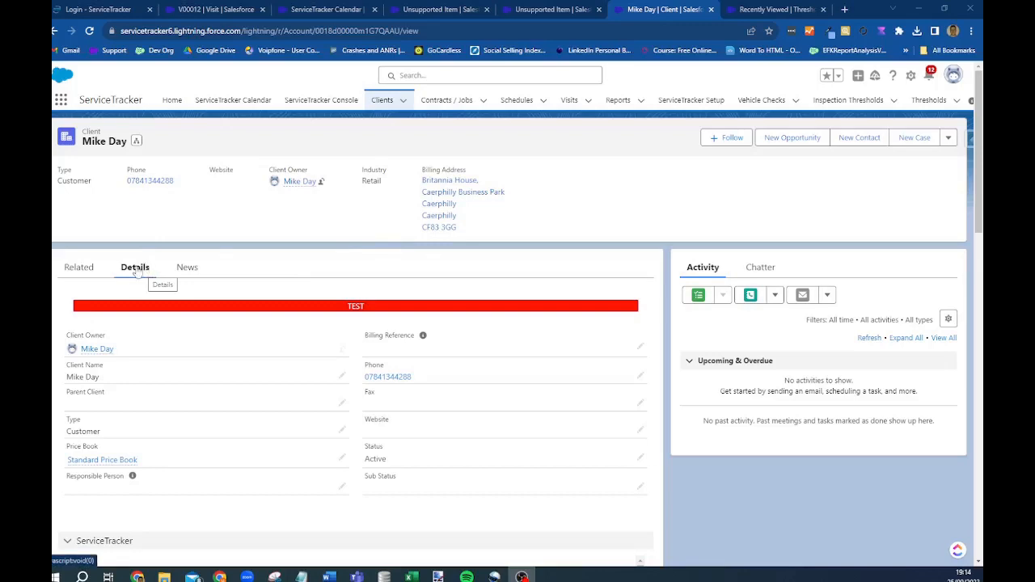
# - Filter the client's visits to Complete and open visit V00014
pyautogui.scroll(-3, 173, 326)
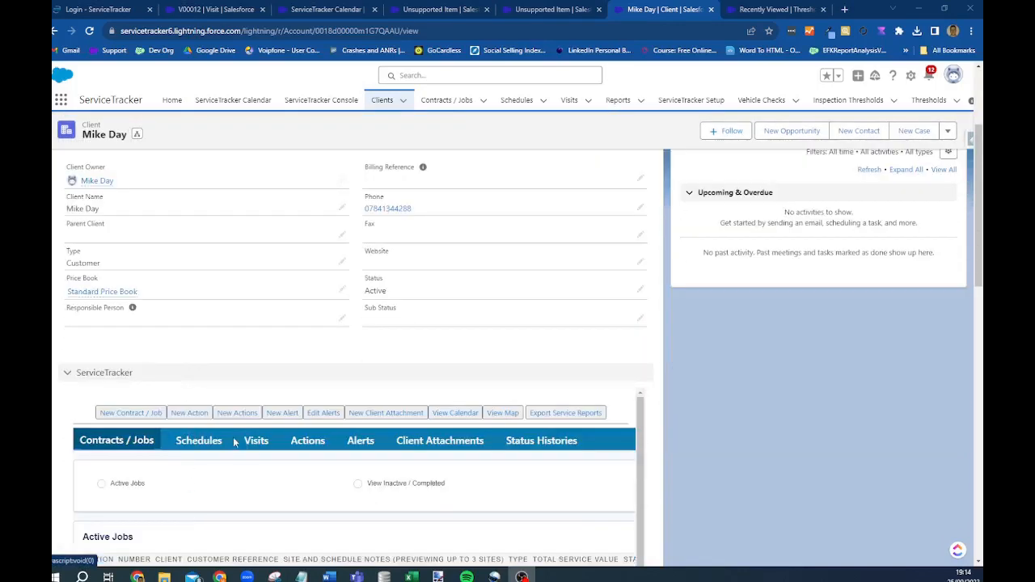
pyautogui.click(257, 442)
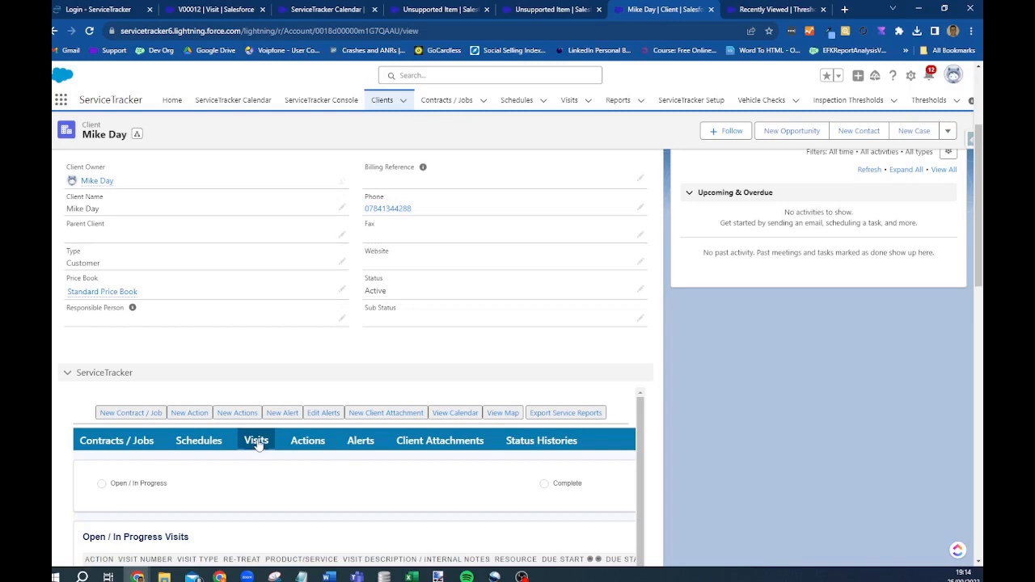
pyautogui.click(544, 485)
pyautogui.scroll(-1, 553, 487)
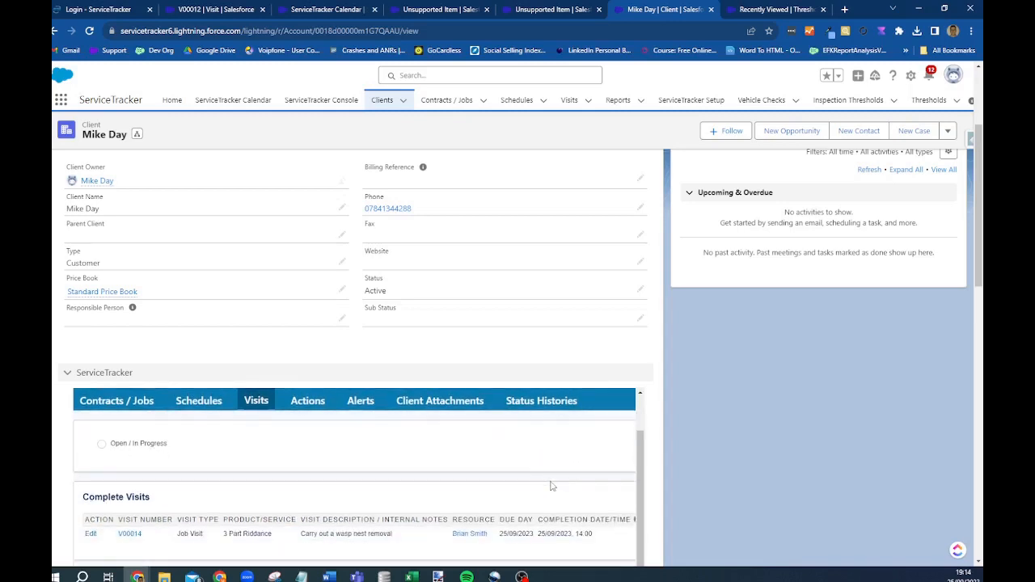
pyautogui.click(128, 534)
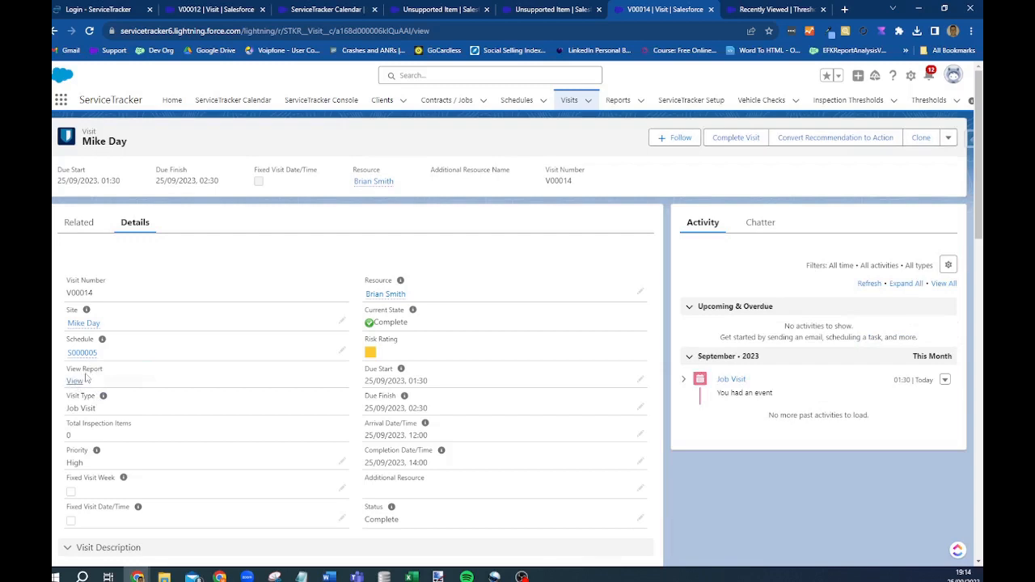
# - Review V00014's Related and Details tabs, then open its service report
pyautogui.click(89, 224)
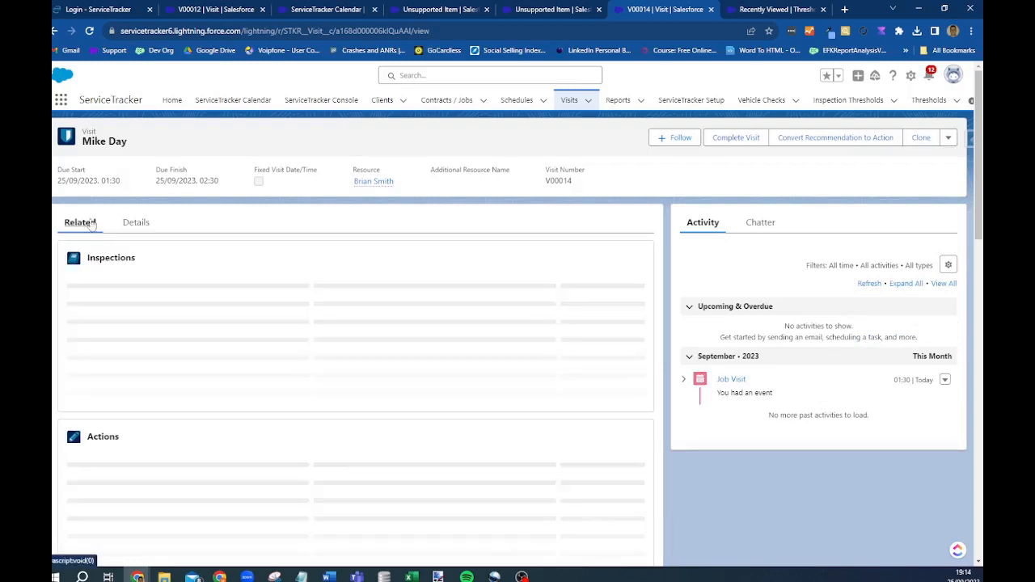
pyautogui.scroll(-2, 192, 375)
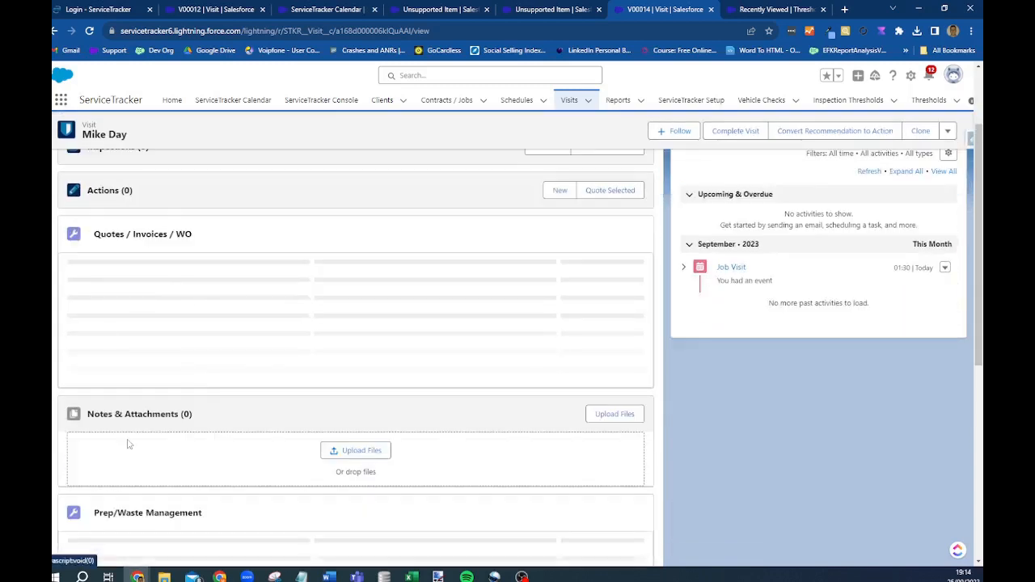
pyautogui.scroll(3, 127, 445)
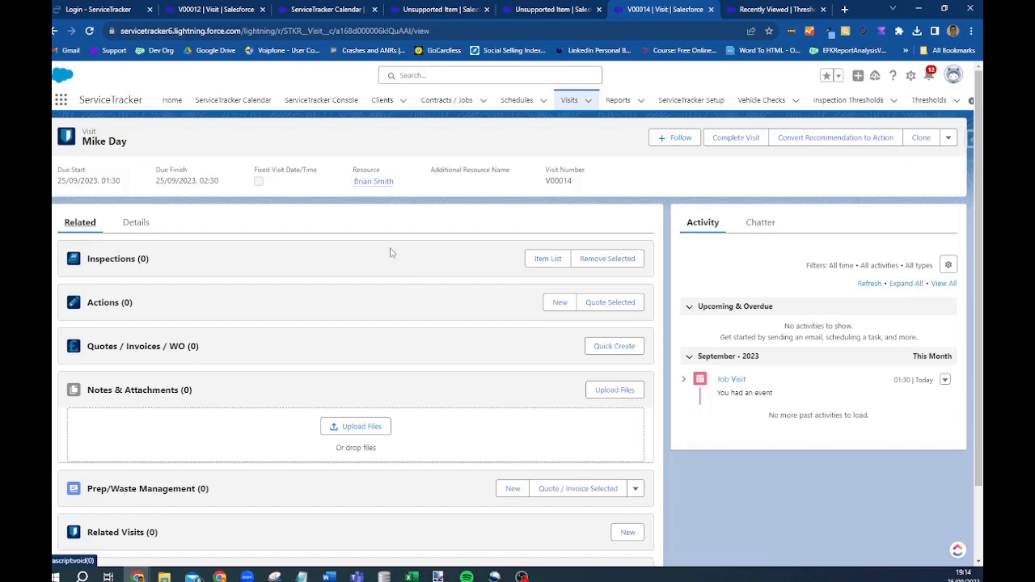
pyautogui.click(133, 231)
pyautogui.scroll(-5, 331, 562)
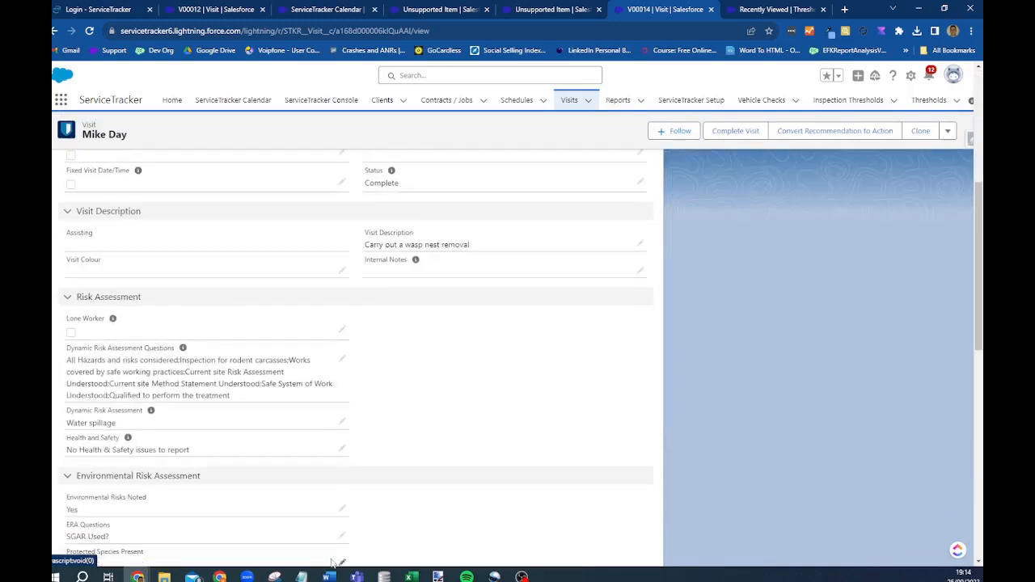
pyautogui.scroll(5, 340, 526)
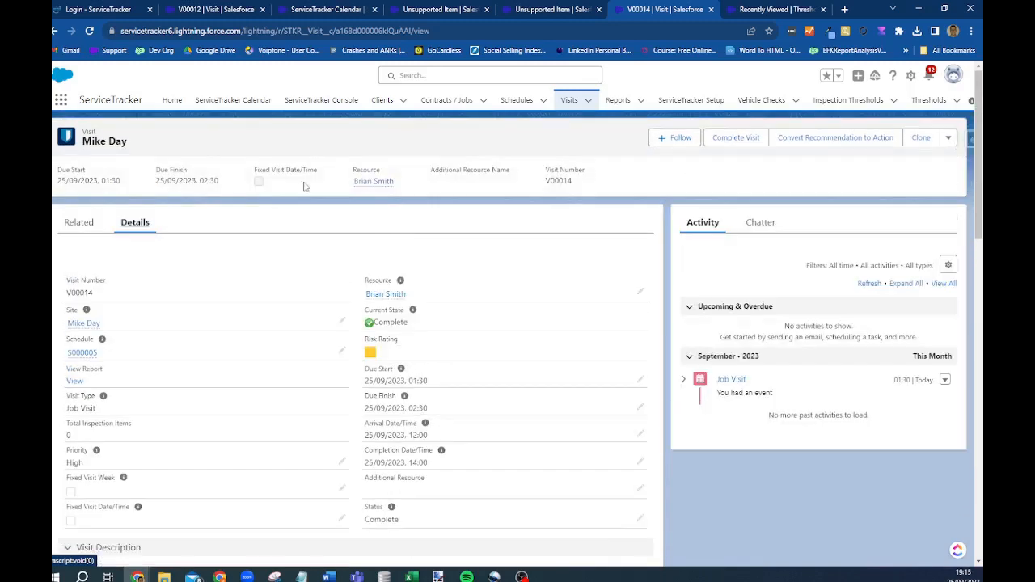
pyautogui.click(81, 231)
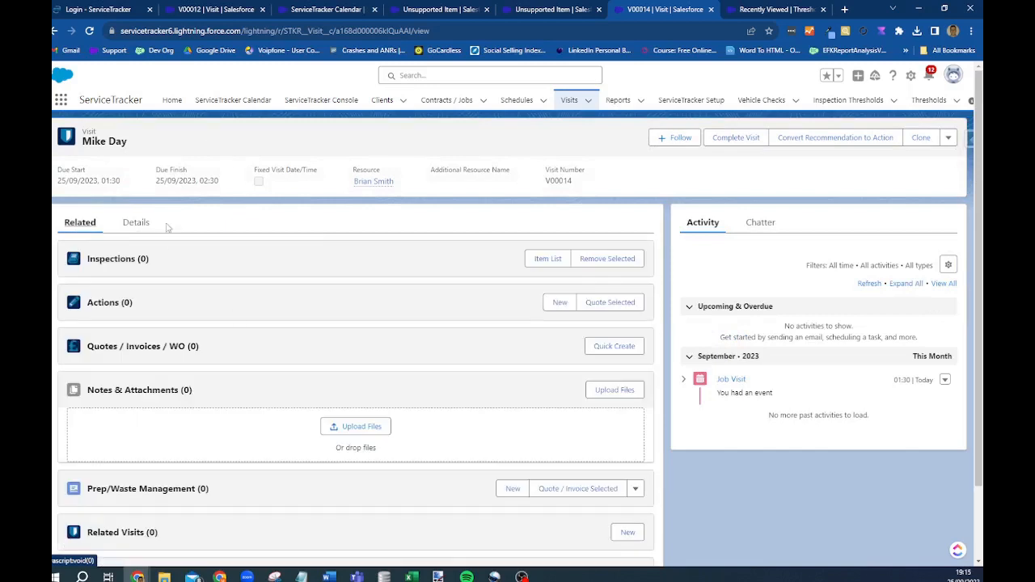
pyautogui.click(136, 224)
pyautogui.scroll(-2, 249, 300)
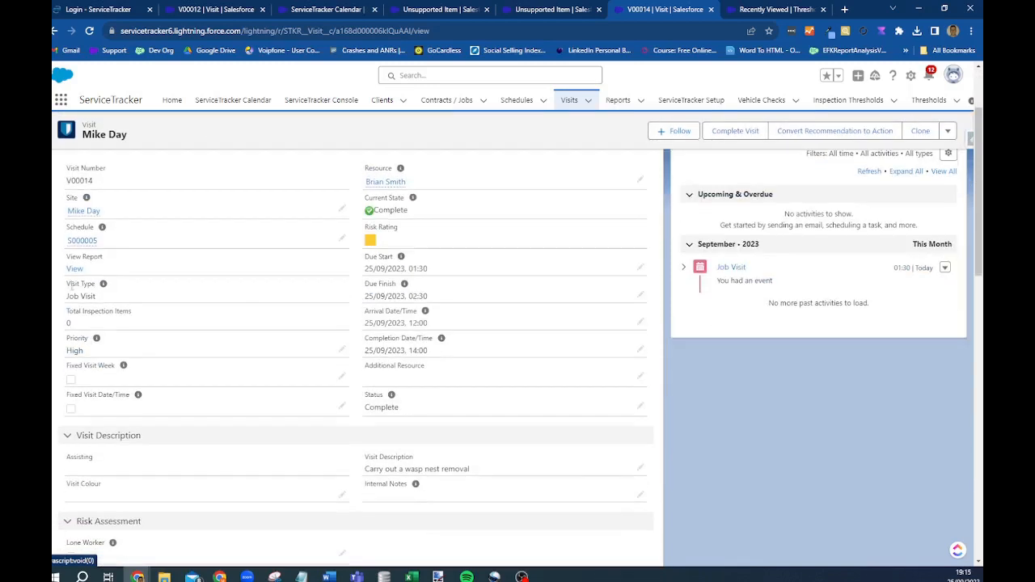
pyautogui.click(74, 270)
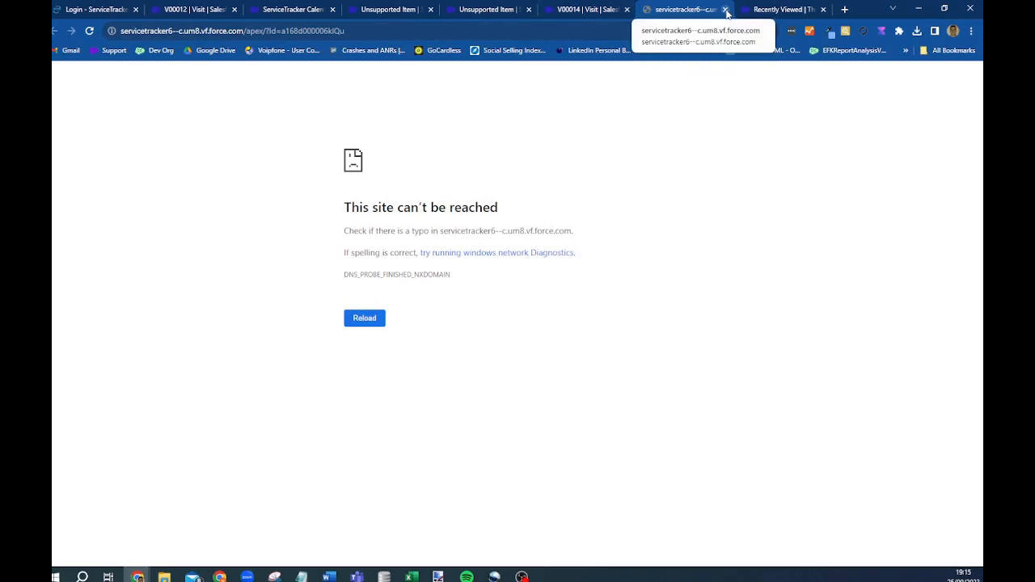
# - Close the 'This site can't be reached' tab to return to visit V00014
pyautogui.click(726, 10)
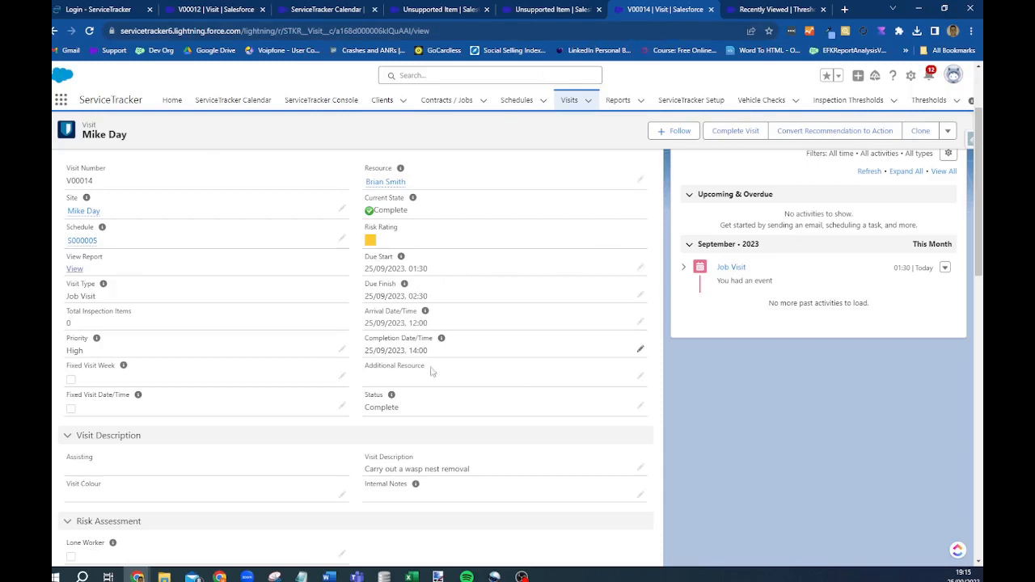
# - Open the Visits Complete report from the reports list
pyautogui.scroll(2, 769, 301)
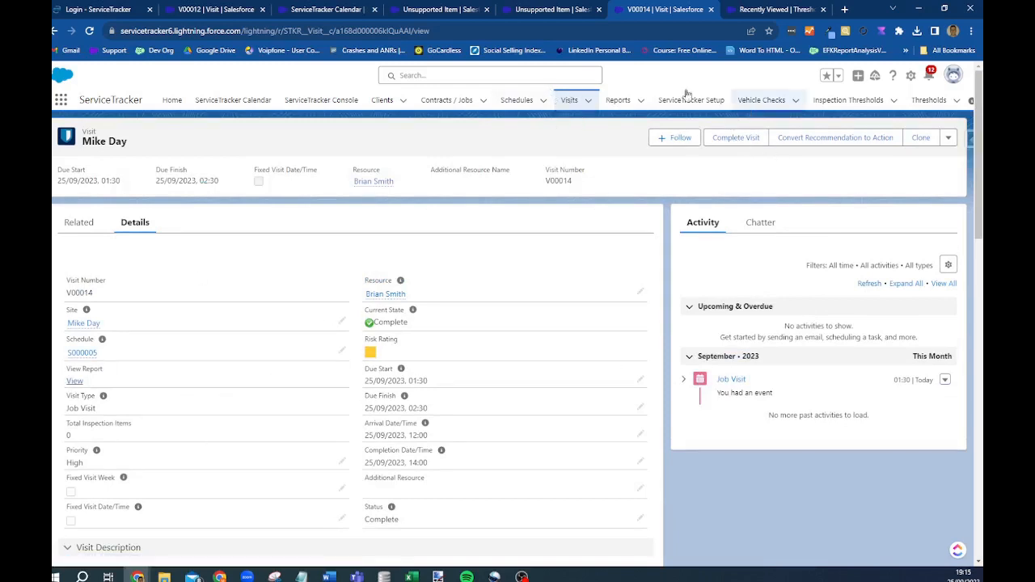
pyautogui.click(619, 101)
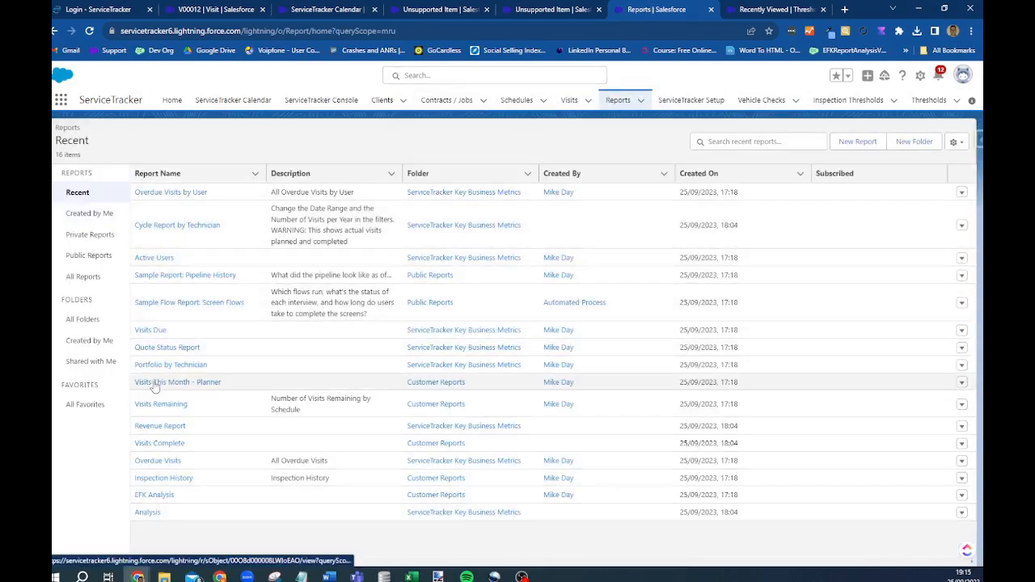
pyautogui.click(145, 445)
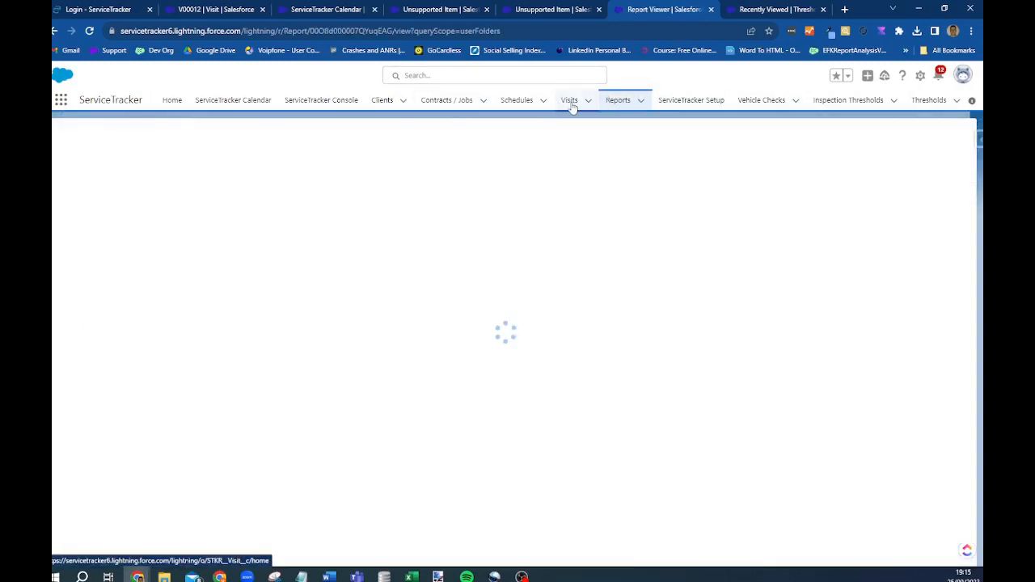
# - Switch Visits to Completed Visits Today, then This Month, then show the ServiceTracker Calendar
pyautogui.click(569, 100)
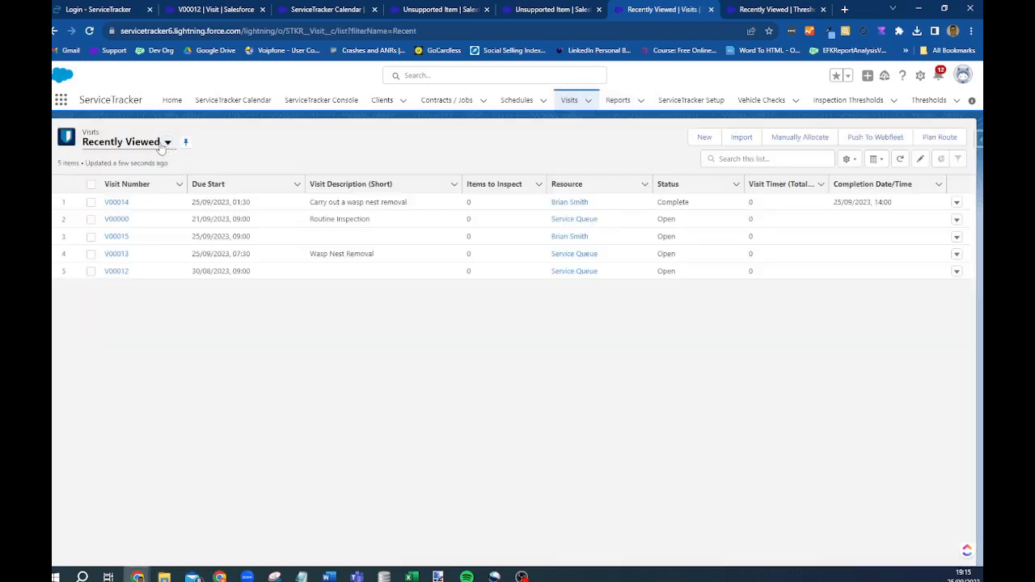
pyautogui.click(167, 142)
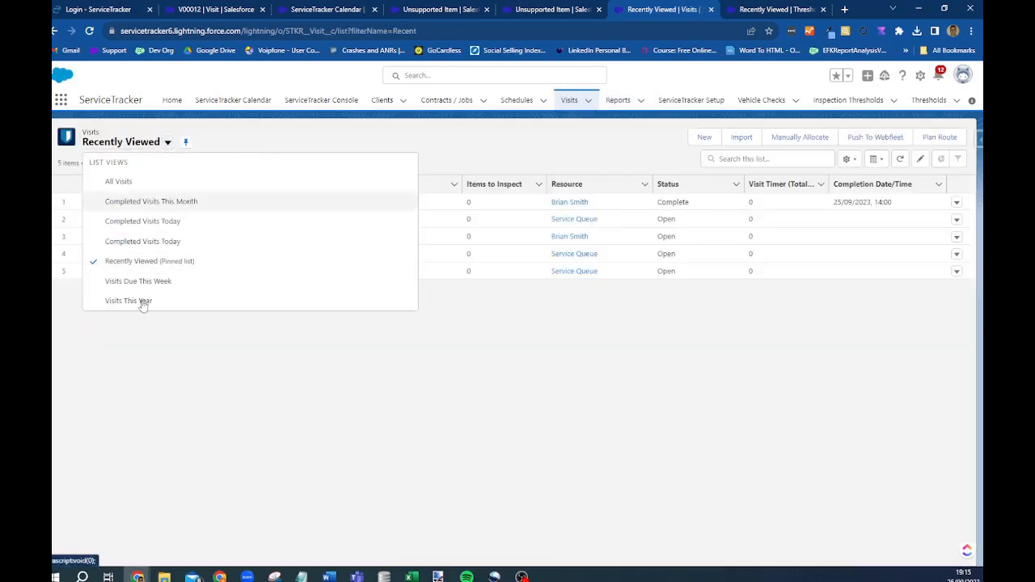
pyautogui.click(134, 241)
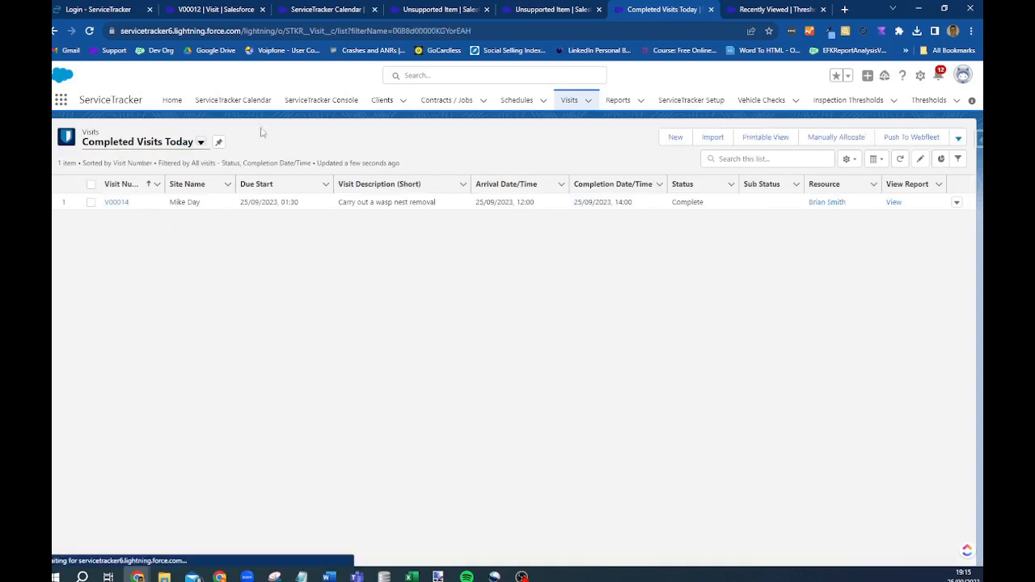
pyautogui.click(201, 143)
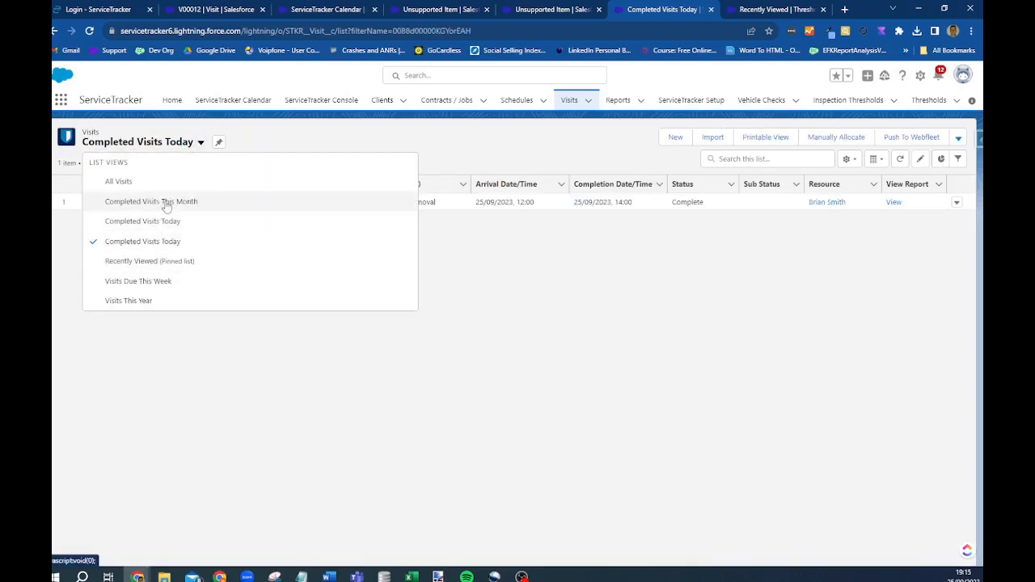
pyautogui.click(166, 202)
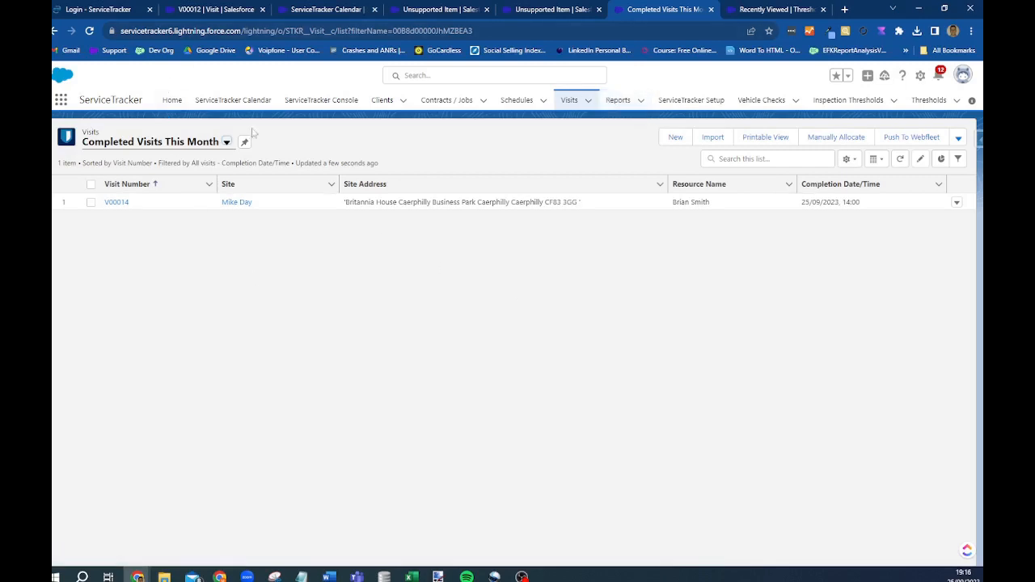
pyautogui.click(231, 100)
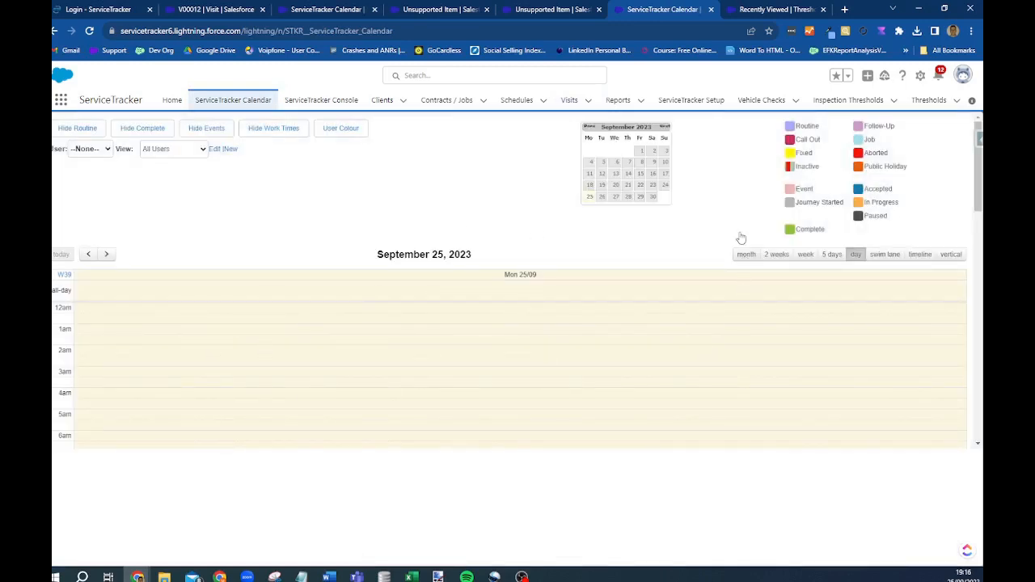
# - Open the client's record from Clients and list its active schedules, including S000004
pyautogui.click(568, 100)
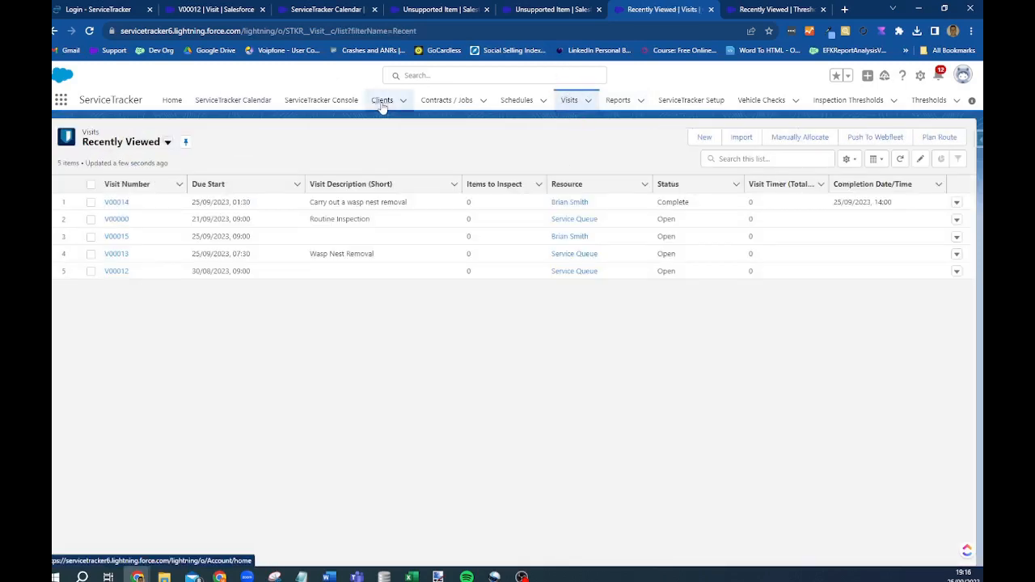
pyautogui.click(382, 102)
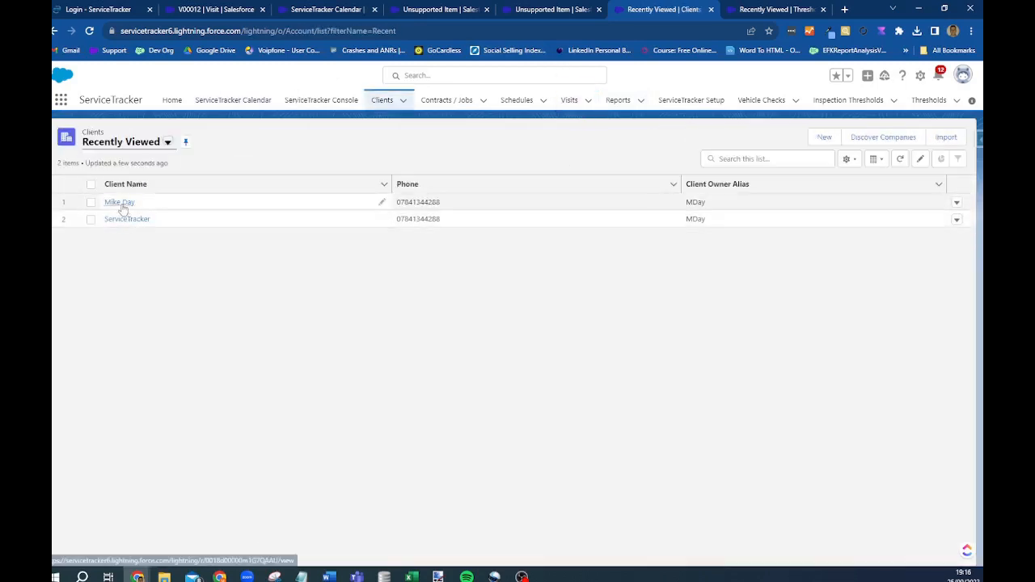
pyautogui.click(122, 203)
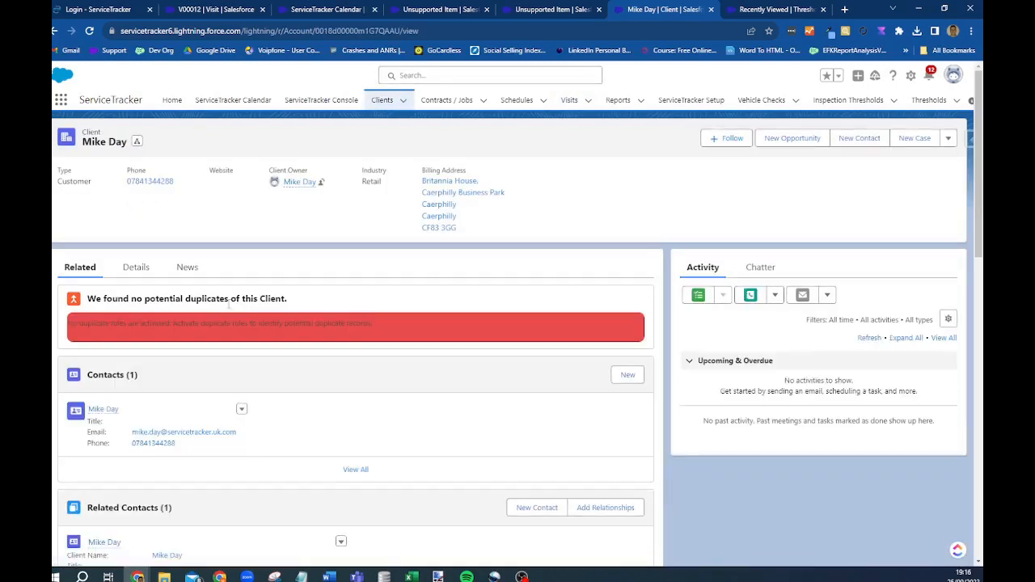
pyautogui.scroll(-5, 203, 324)
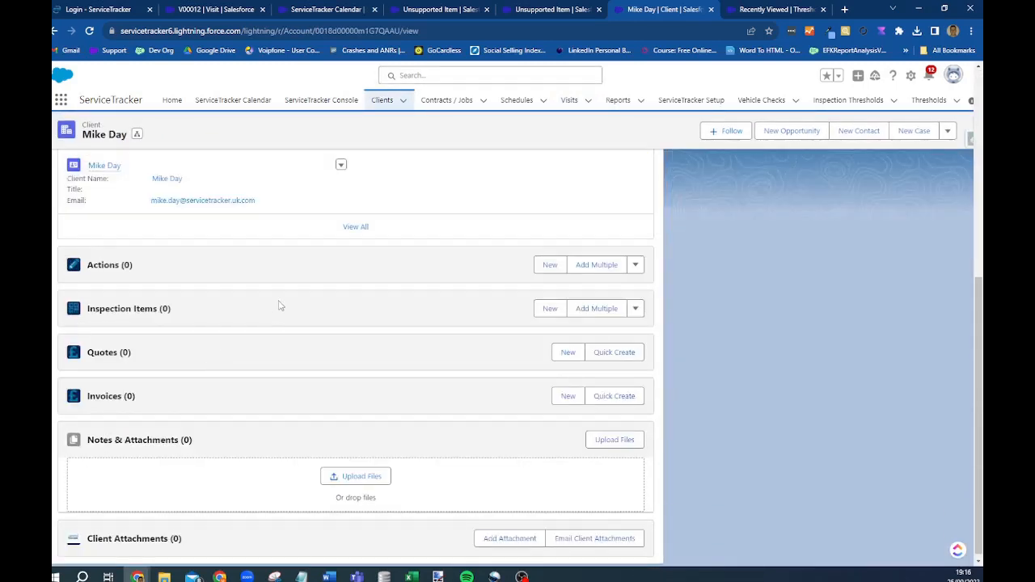
pyautogui.scroll(3, 281, 304)
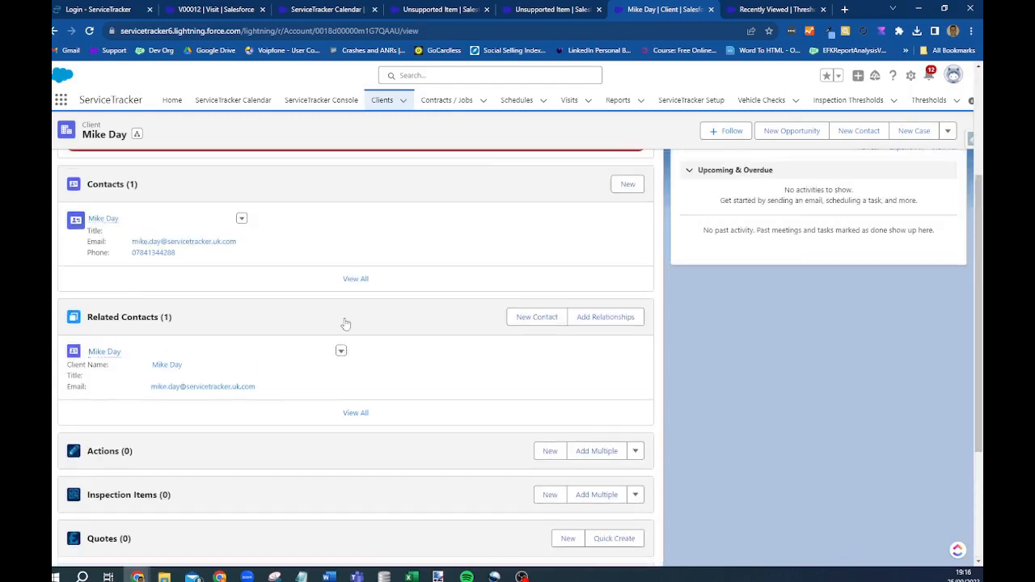
pyautogui.scroll(3, 344, 319)
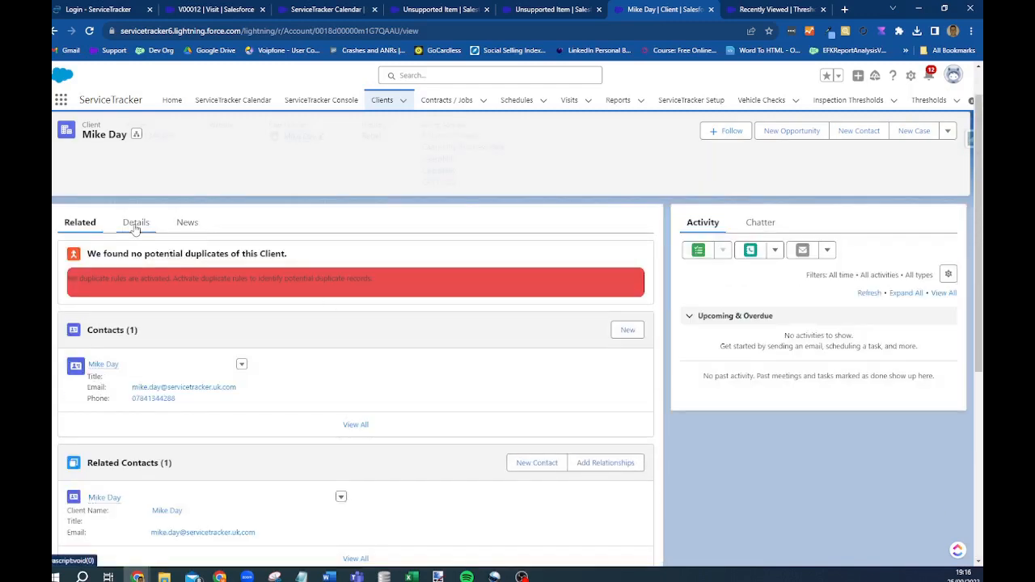
pyautogui.click(134, 226)
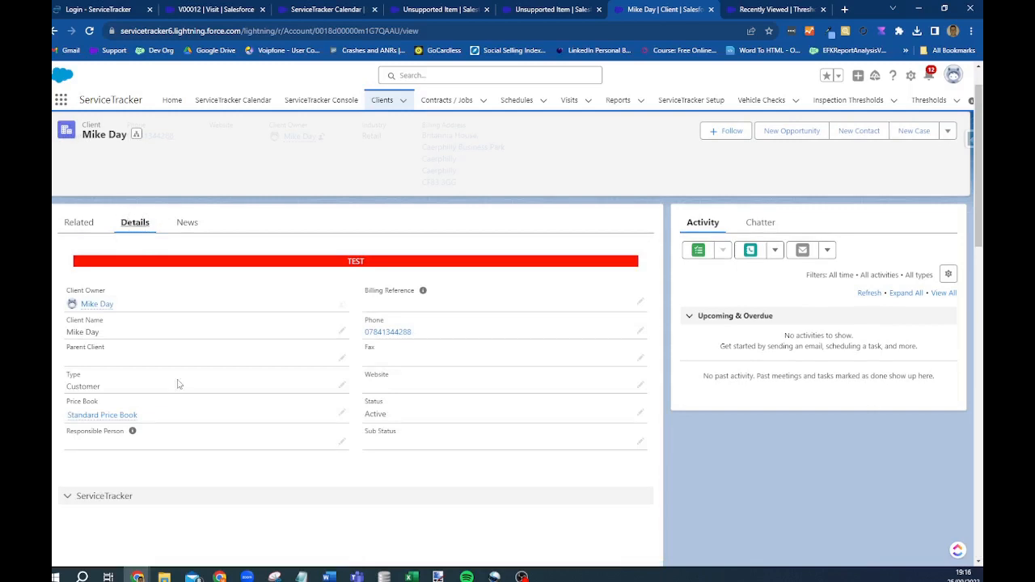
pyautogui.scroll(-4, 178, 384)
pyautogui.click(189, 230)
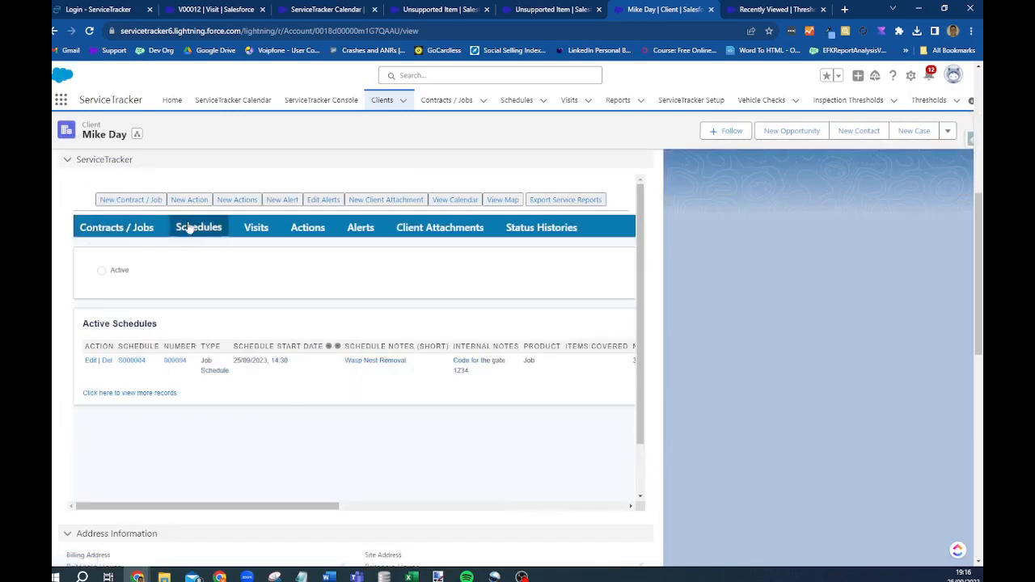
# - Open schedule S000004 and look over its fields and actions menu
pyautogui.click(132, 362)
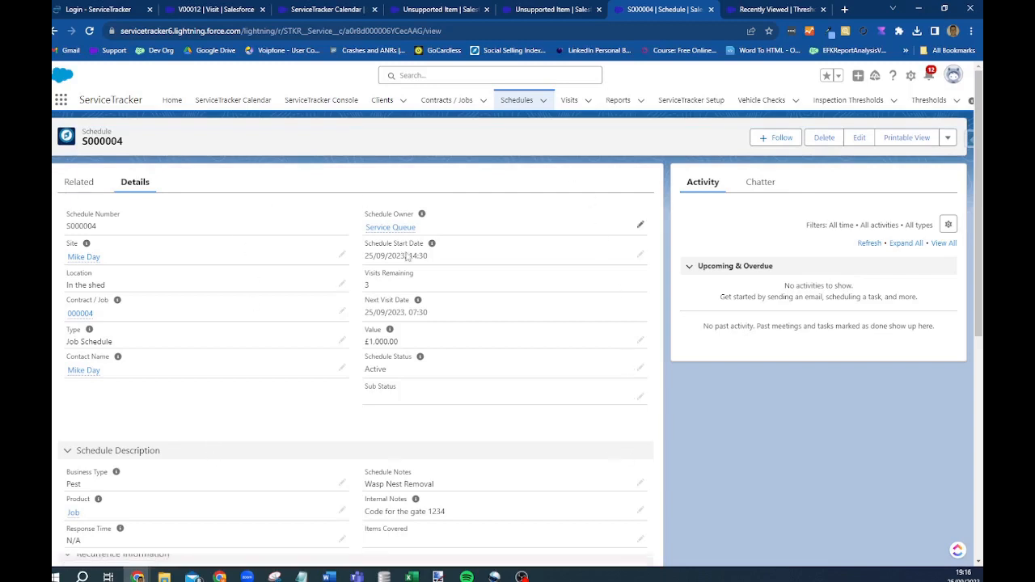
pyautogui.scroll(-2, 409, 234)
pyautogui.scroll(-2, 234, 456)
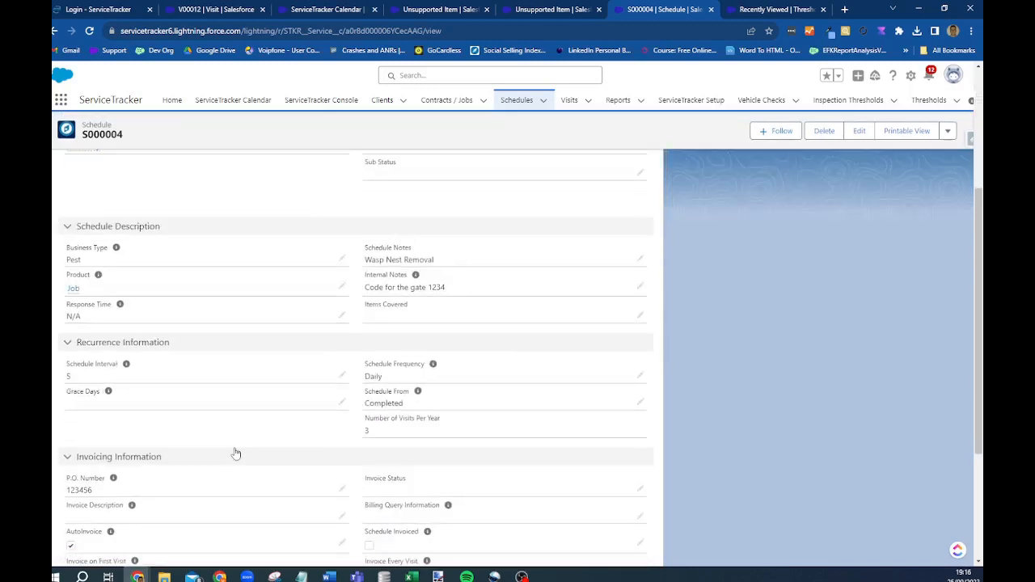
pyautogui.scroll(-1, 220, 376)
pyautogui.scroll(-1, 251, 363)
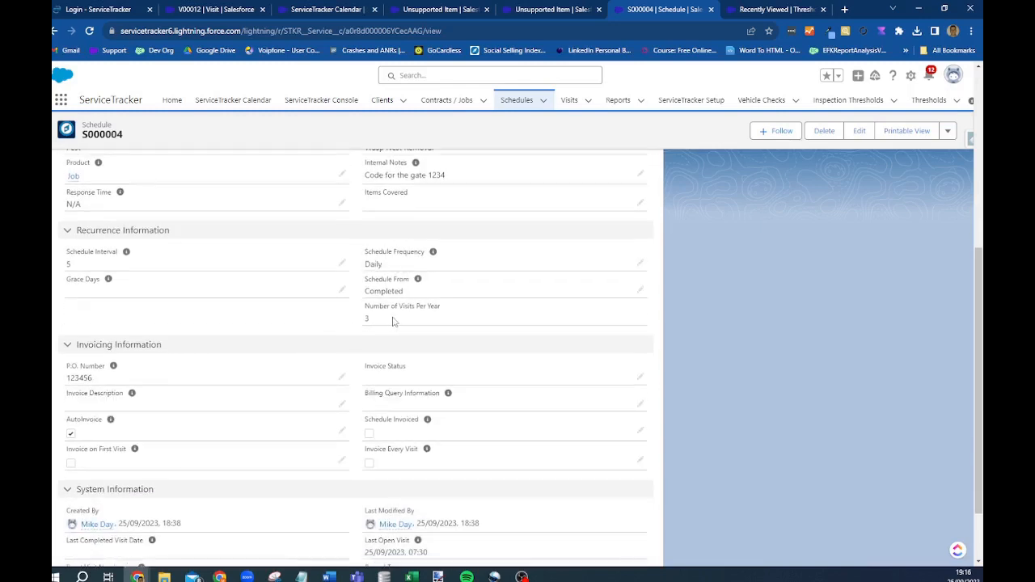
pyautogui.scroll(-1, 394, 321)
pyautogui.scroll(5, 507, 323)
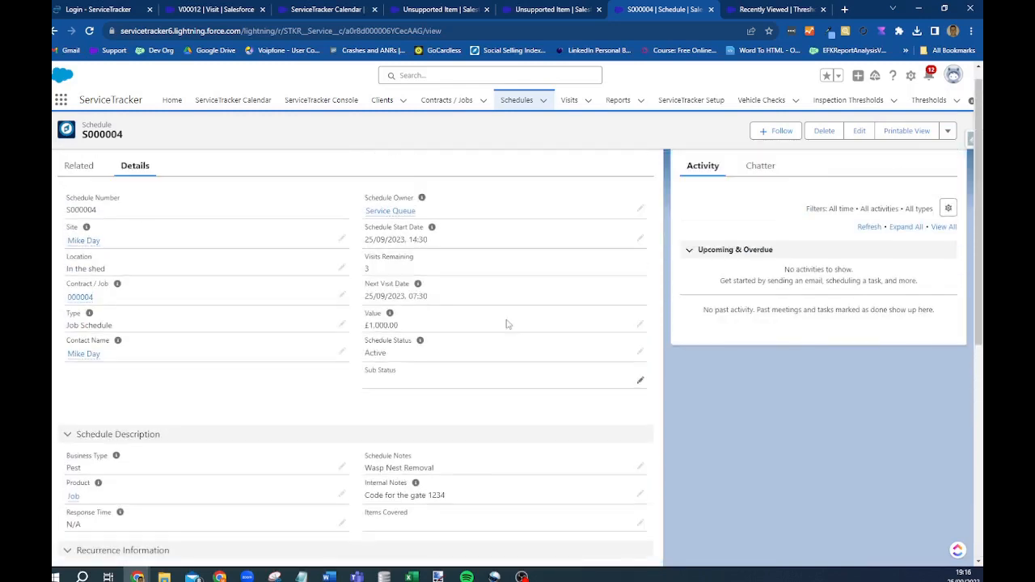
pyautogui.click(946, 139)
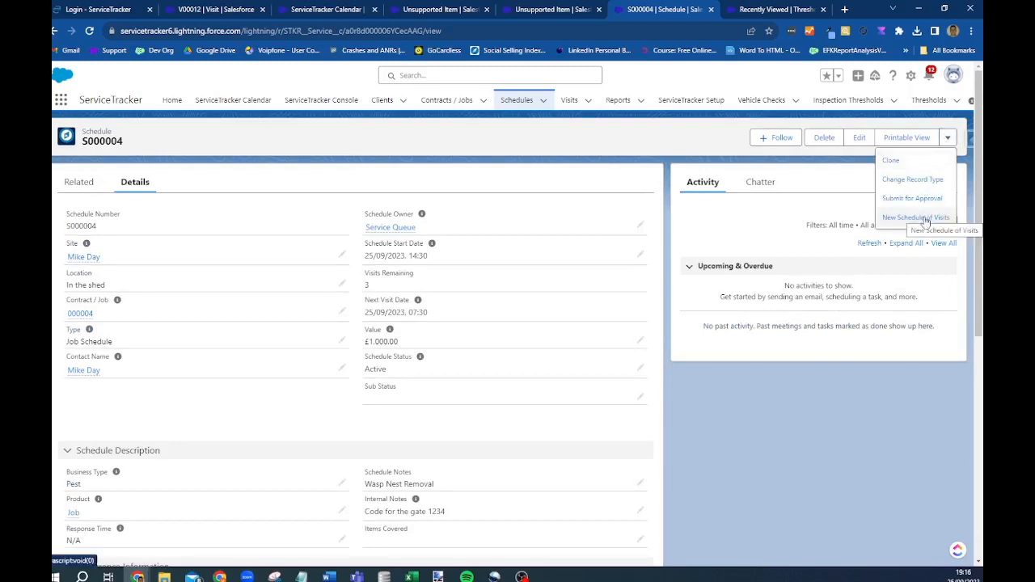
pyautogui.click(530, 227)
# - Change S000004's owner from Service Queue to the chosen user and save
pyautogui.doubleClick(445, 235)
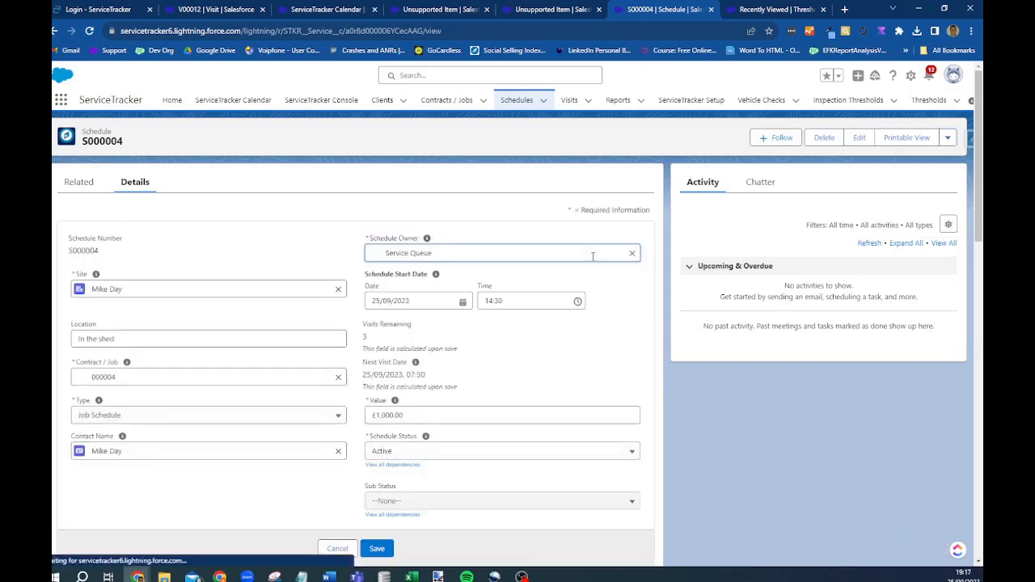
pyautogui.click(632, 254)
pyautogui.write('Brian')
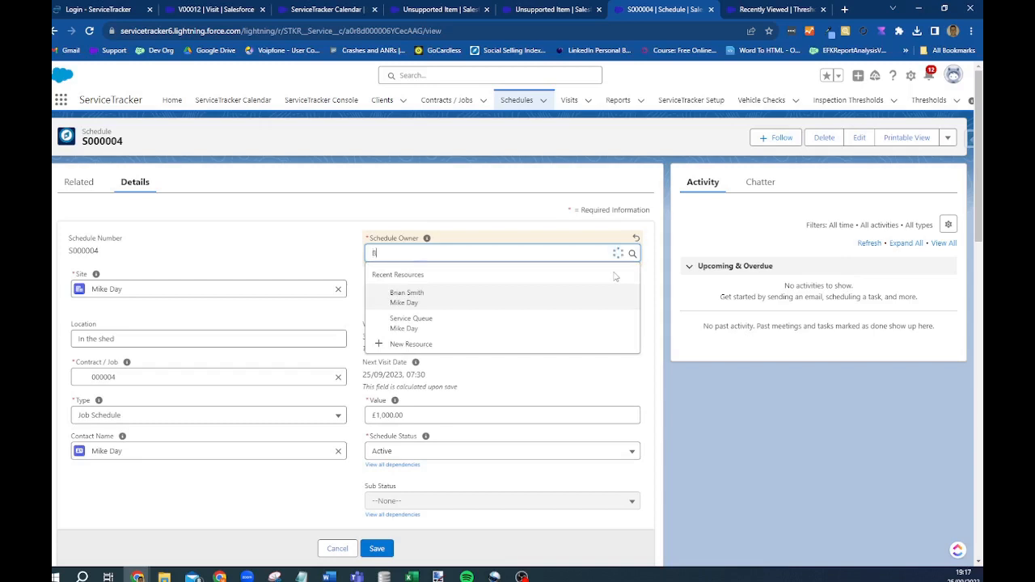
pyautogui.click(426, 297)
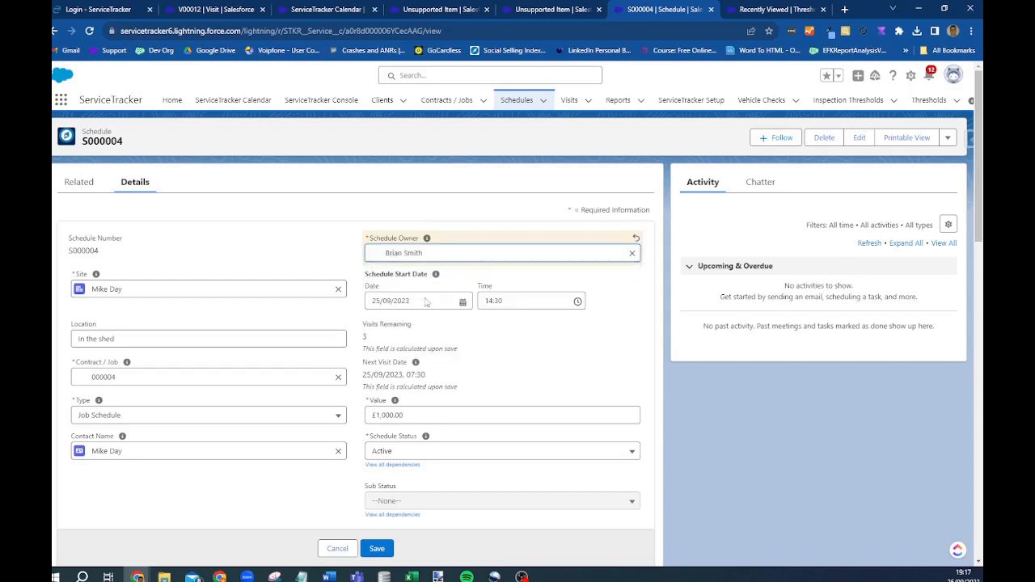
pyautogui.click(380, 549)
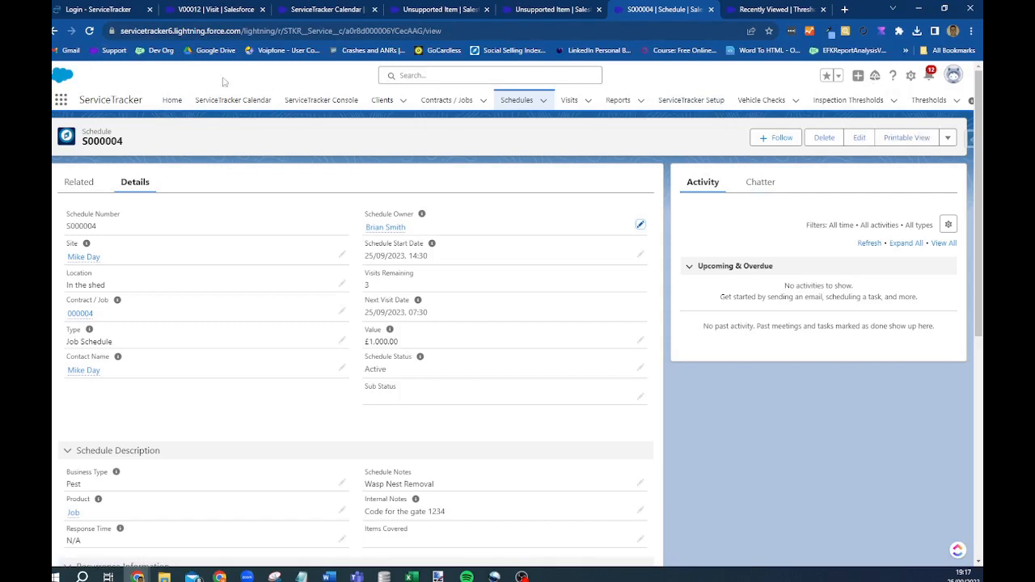
# - Open the Vehicles records list through the App Launcher's View All list
pyautogui.click(62, 101)
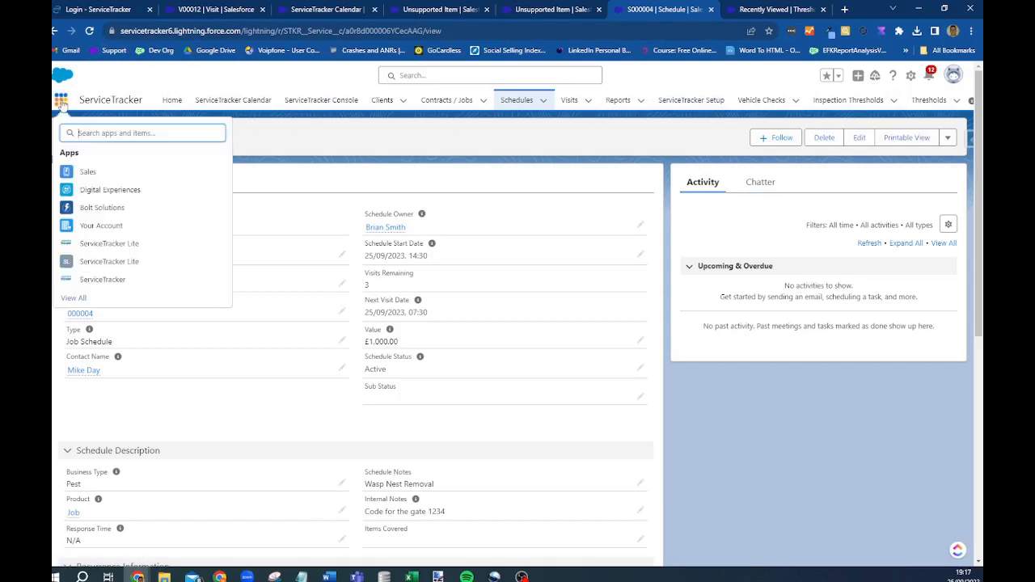
pyautogui.click(73, 298)
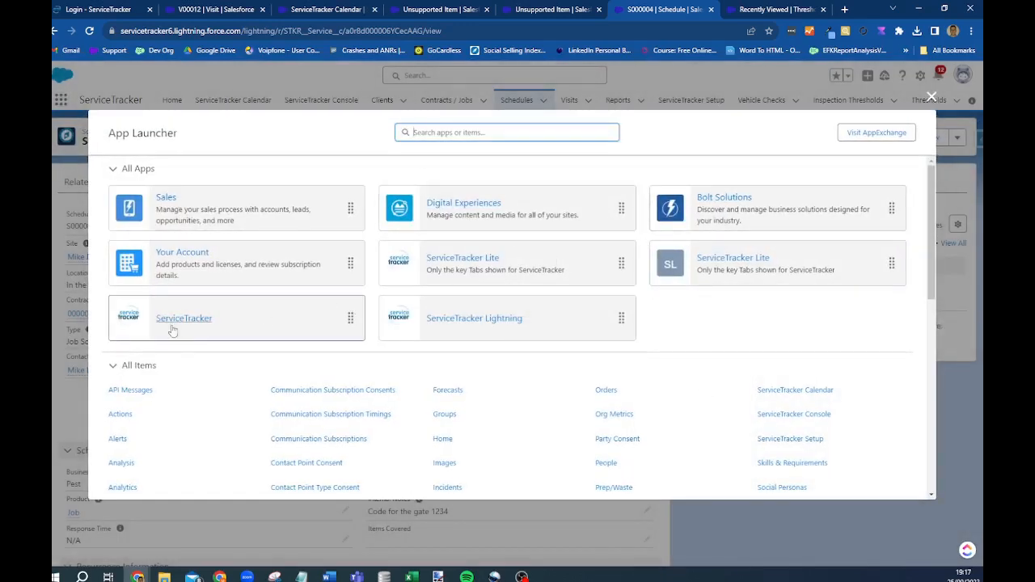
pyautogui.scroll(-5, 243, 200)
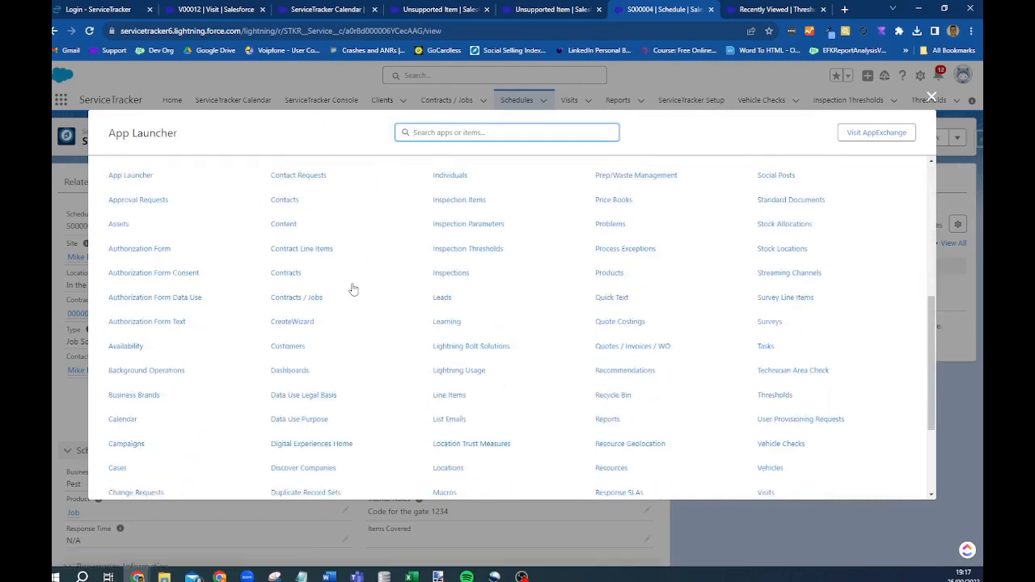
pyautogui.scroll(-3, 352, 289)
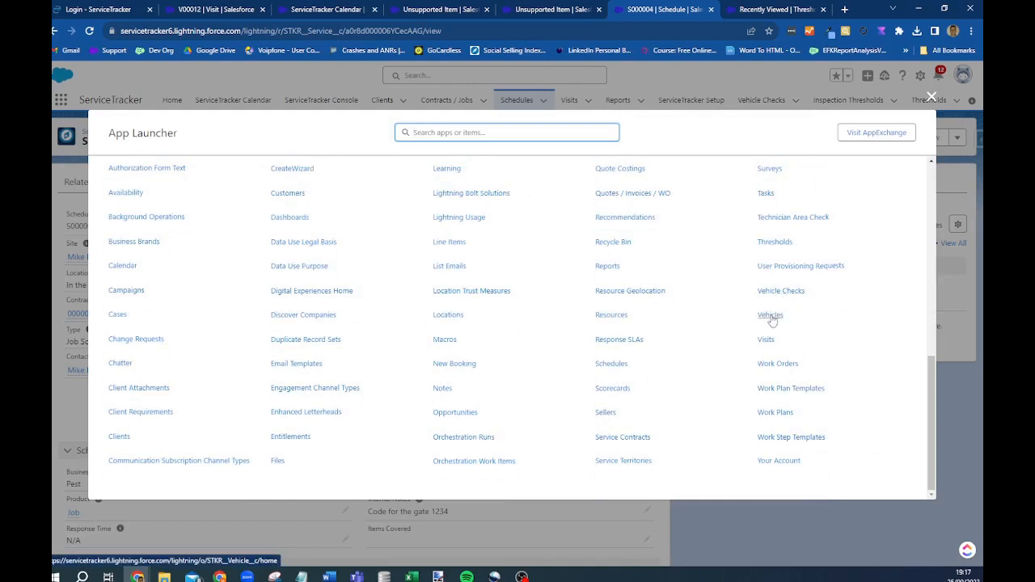
pyautogui.click(769, 315)
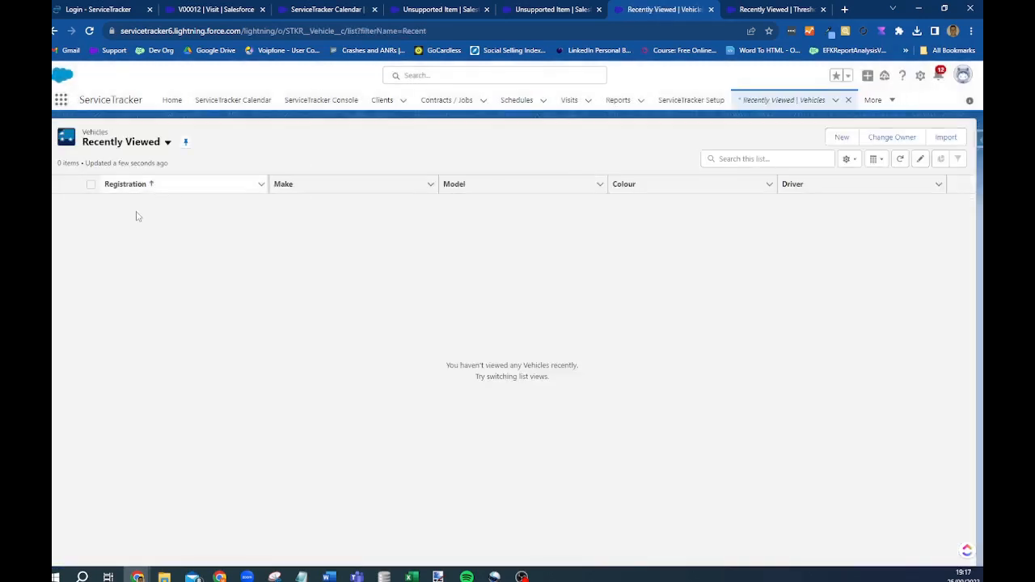
# - Cancel a new vehicle form without saving, then return to the ServiceTracker Calendar
pyautogui.click(842, 137)
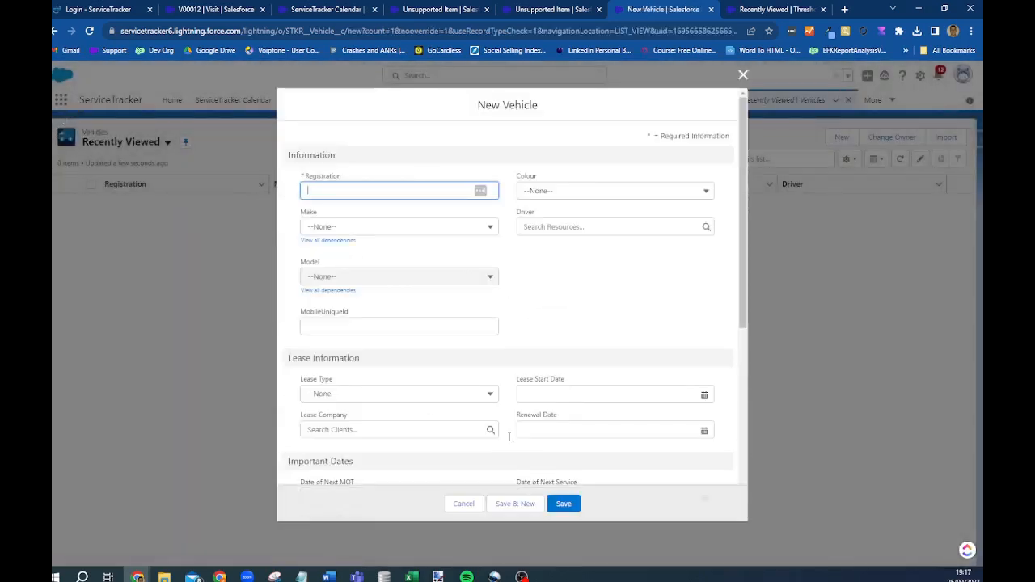
pyautogui.click(456, 510)
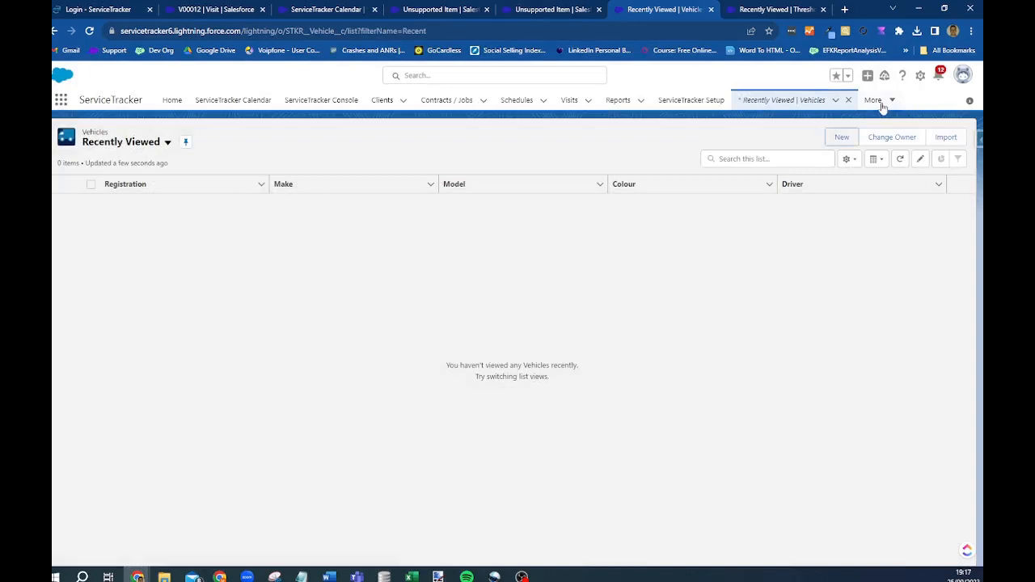
pyautogui.click(893, 104)
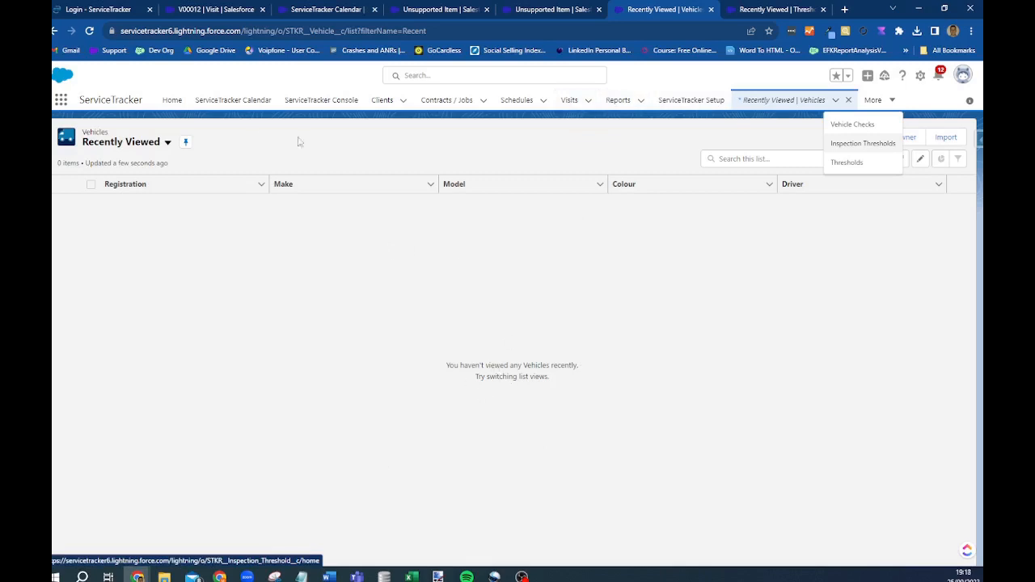
pyautogui.click(234, 103)
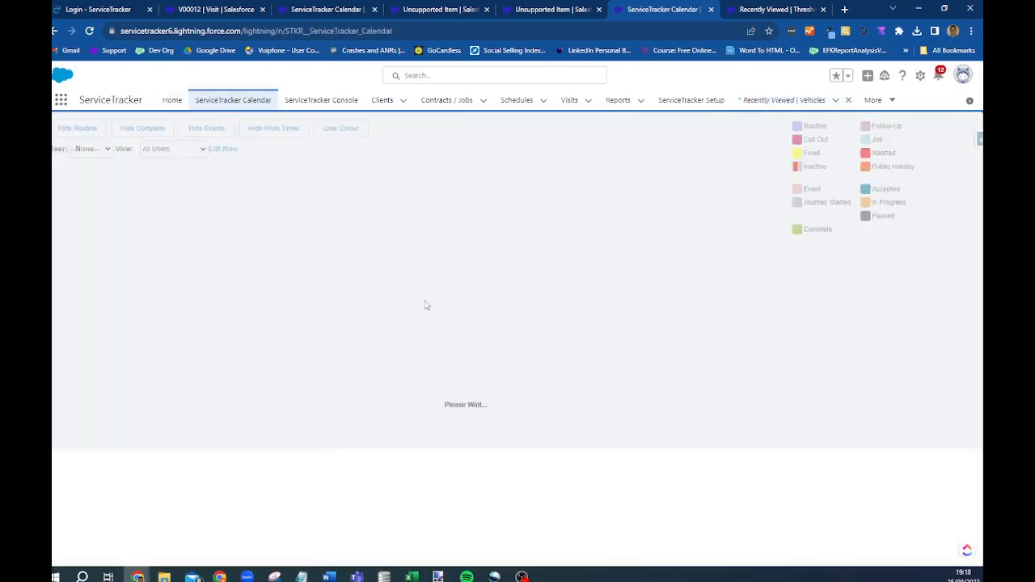